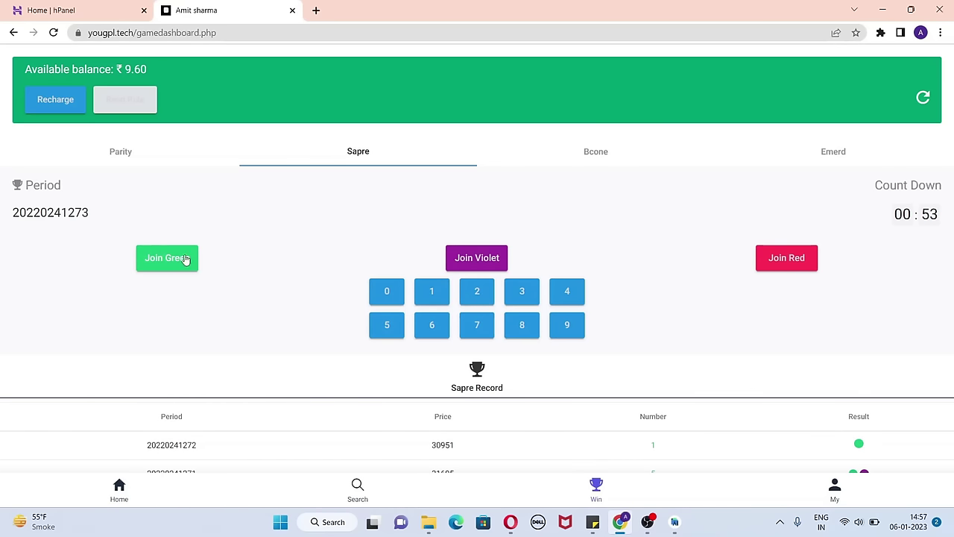
Step: Browse the Parity, Sapre, Bcone and Emerd game views, then return to the browser dashboard
click(128, 163)
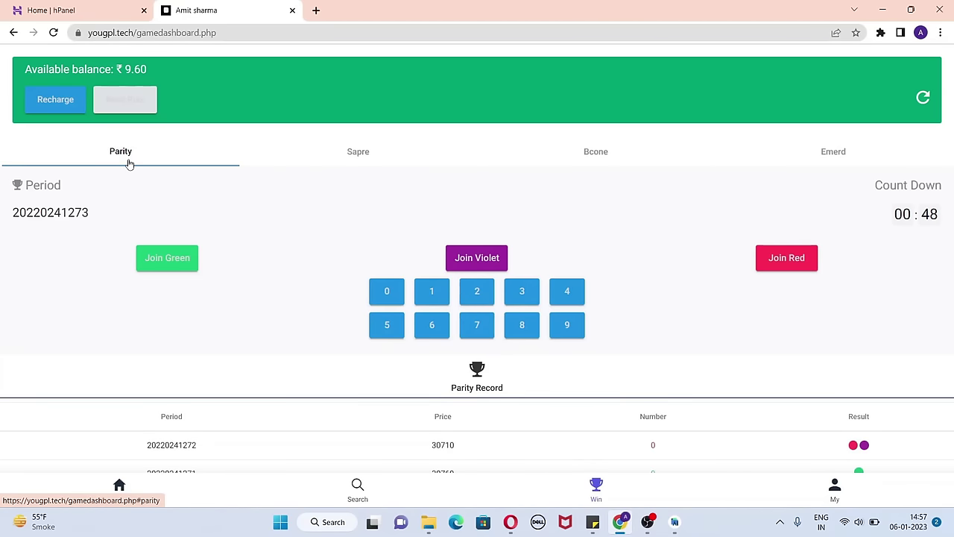
click(383, 165)
click(605, 160)
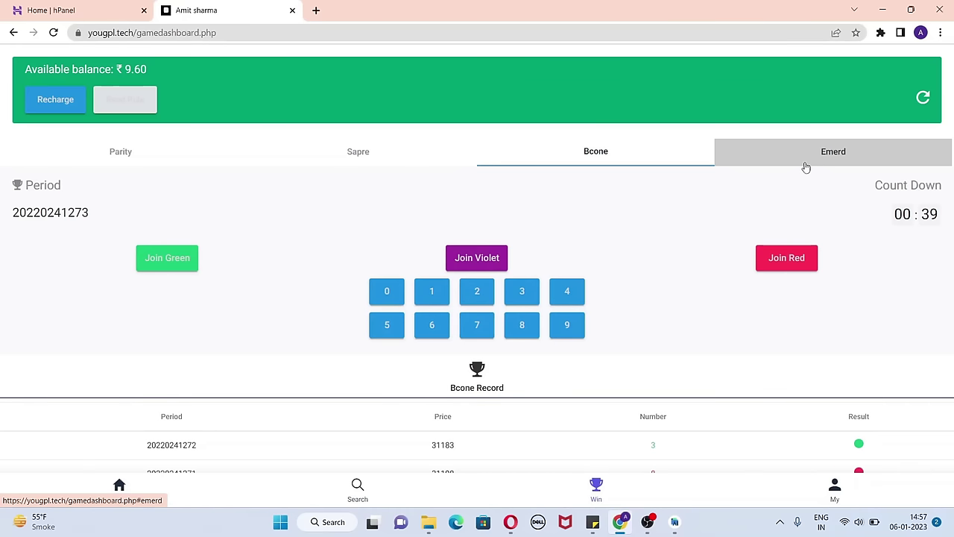
click(806, 167)
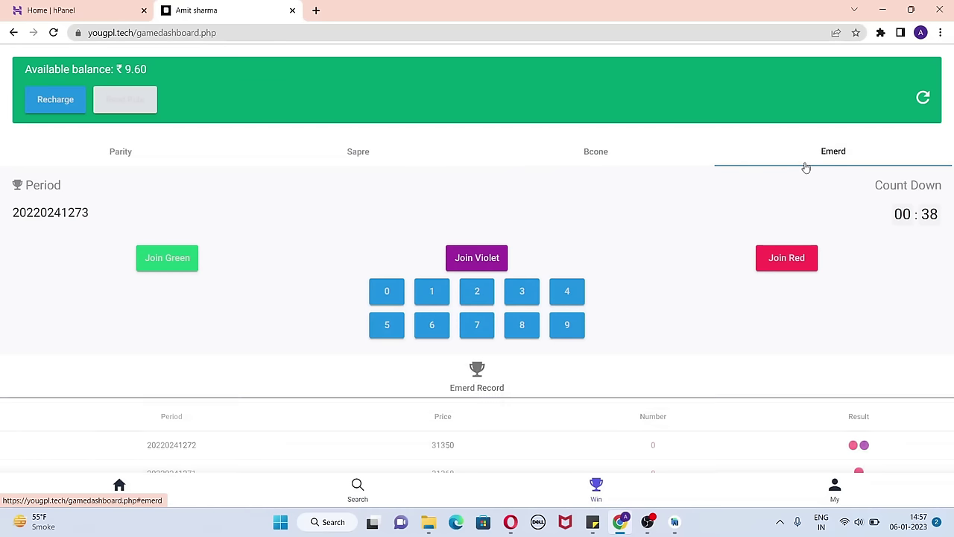
click(595, 152)
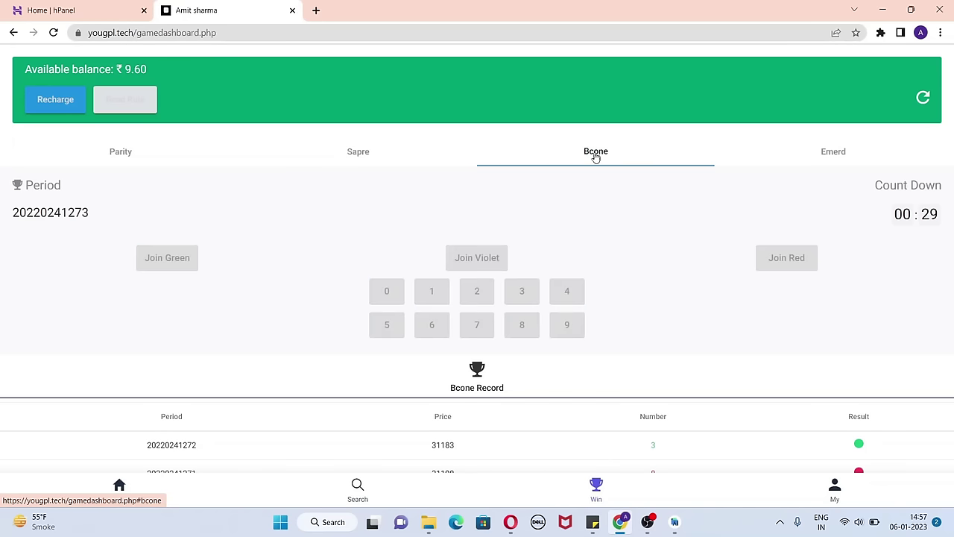
click(390, 166)
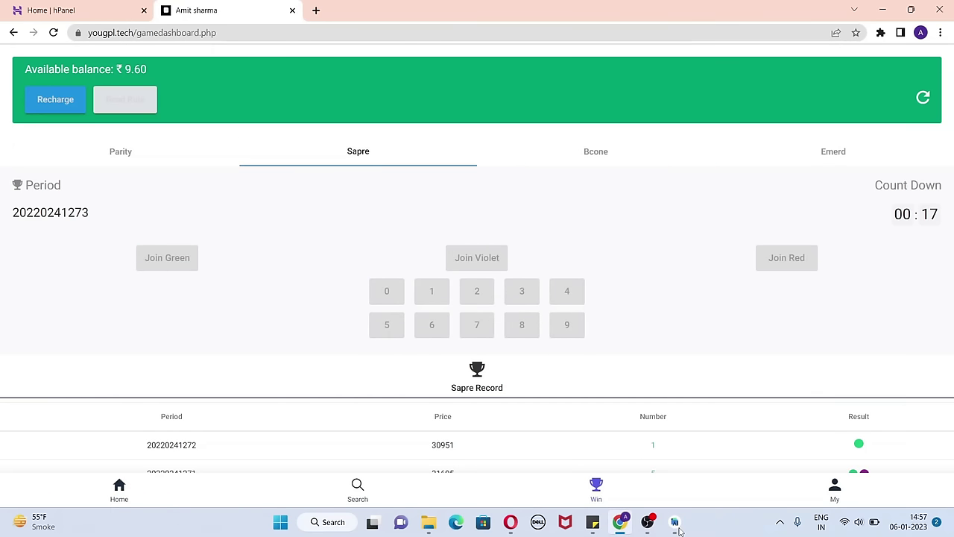
click(675, 522)
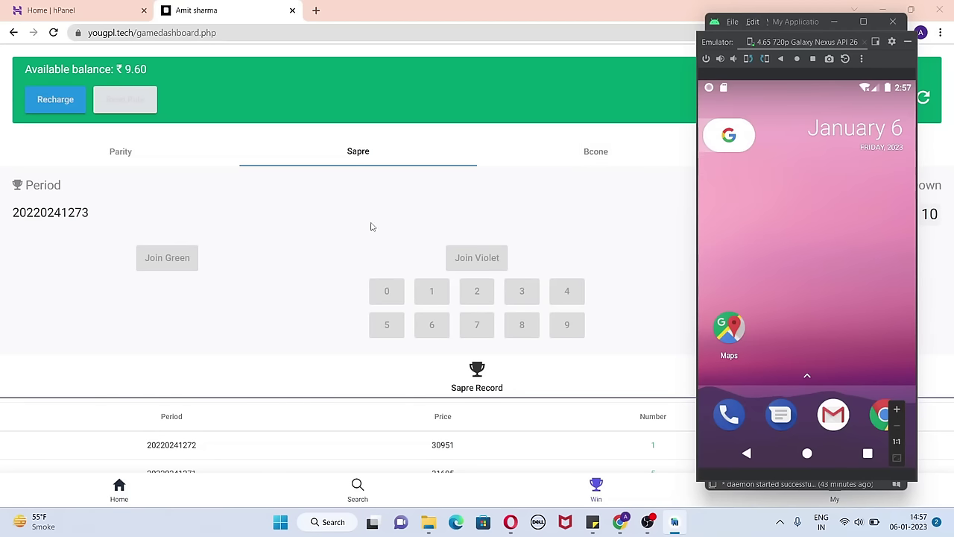
click(401, 241)
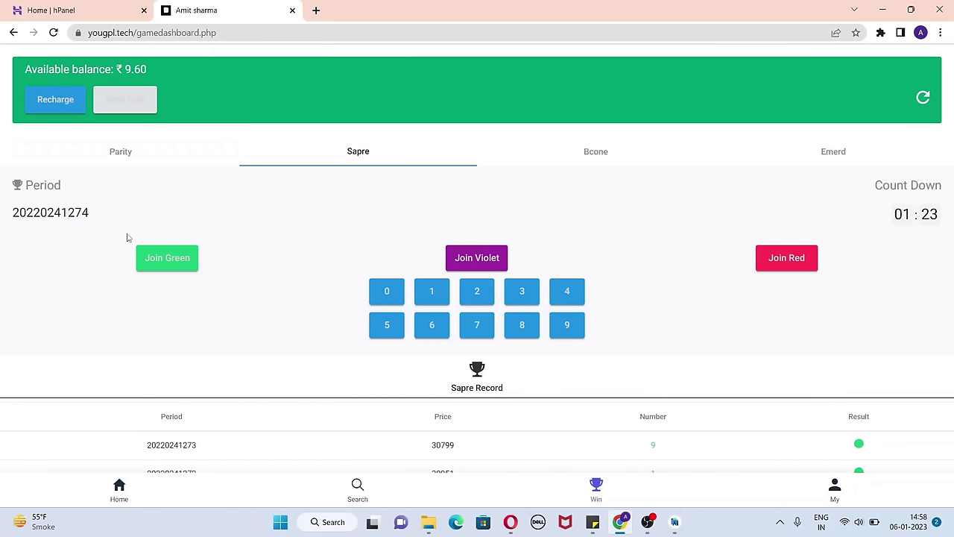
Step: Request a wallet recharge of 5000 on the recharge page
click(53, 100)
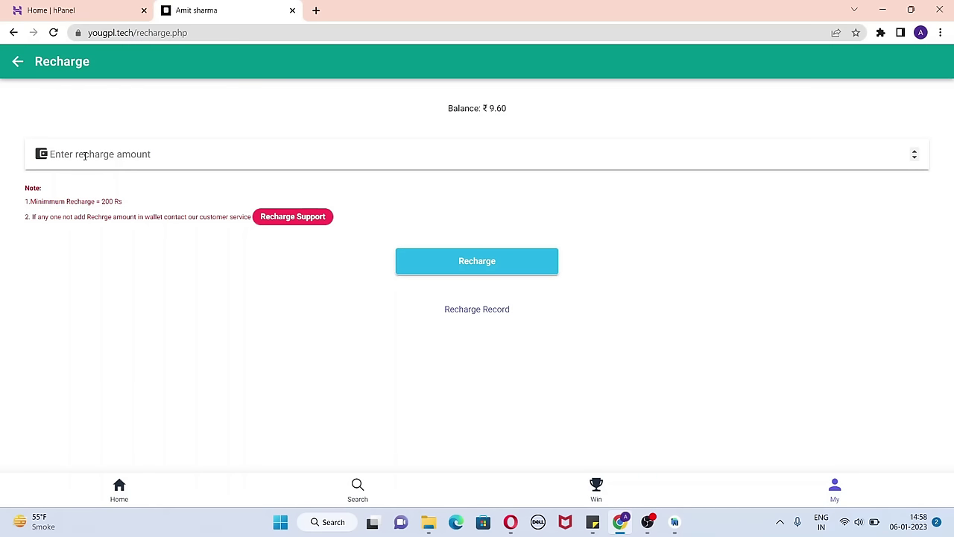
click(85, 155)
text(5000)
click(475, 271)
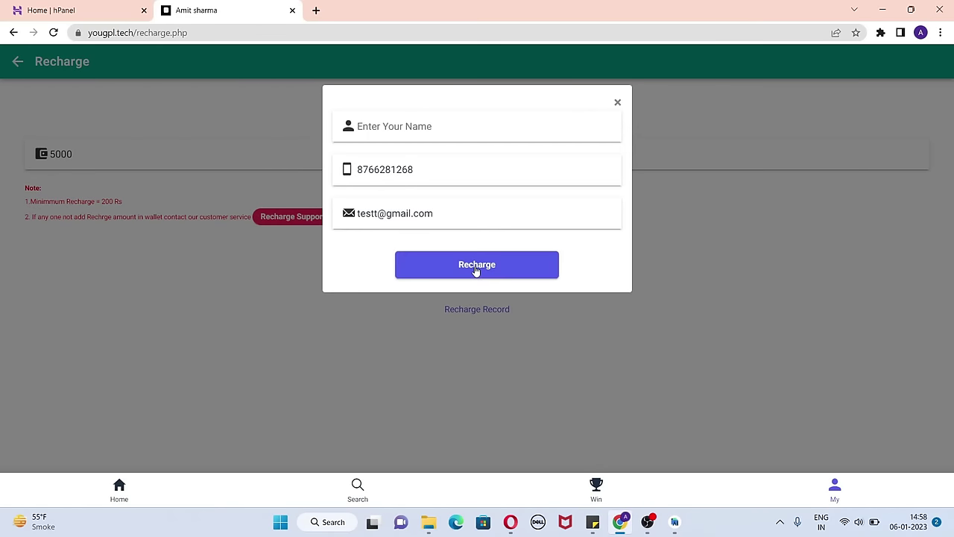
Step: Fill in the payer's name and submit the details to reach checkout
click(416, 135)
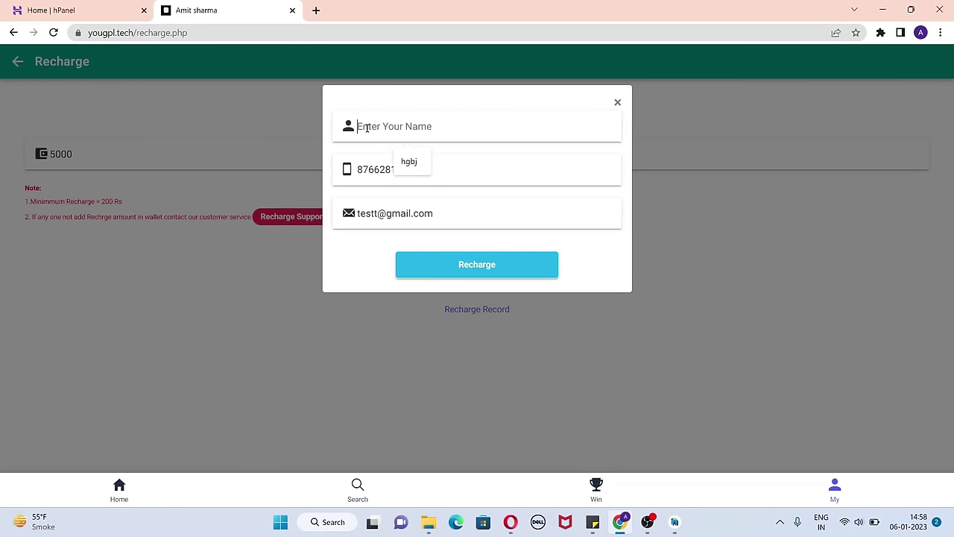
text(amit)
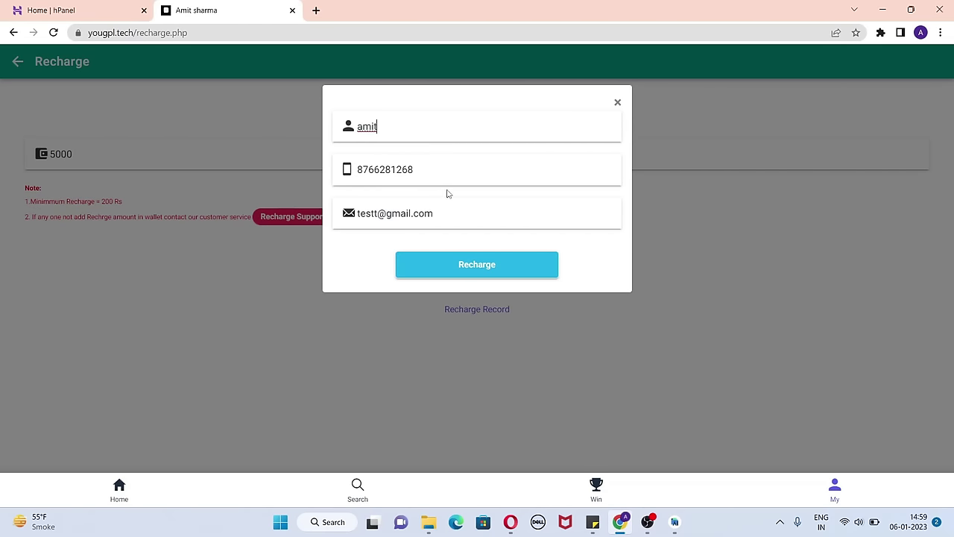
click(488, 269)
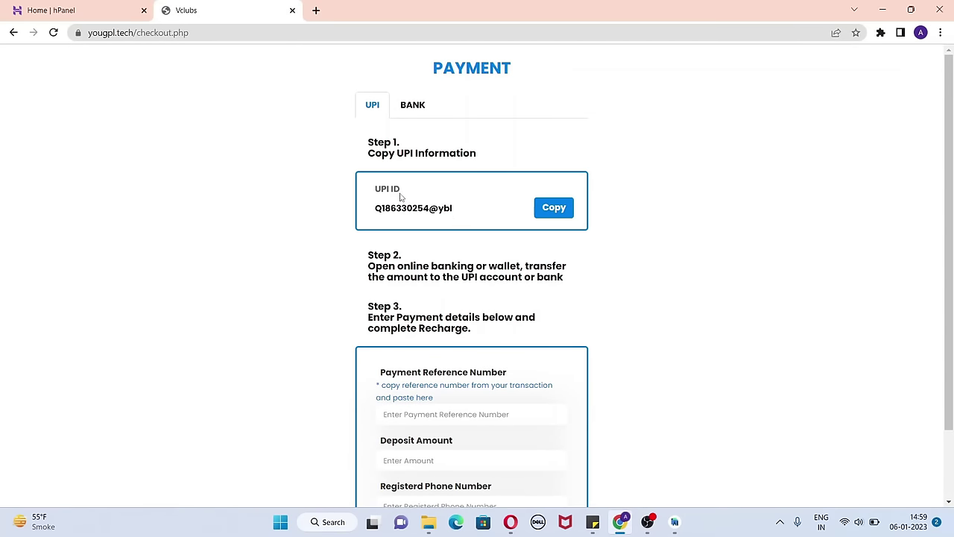
Step: Enter the payment reference number on the checkout form, then bring up the bank transfer details
scroll(432, 282, down, 1)
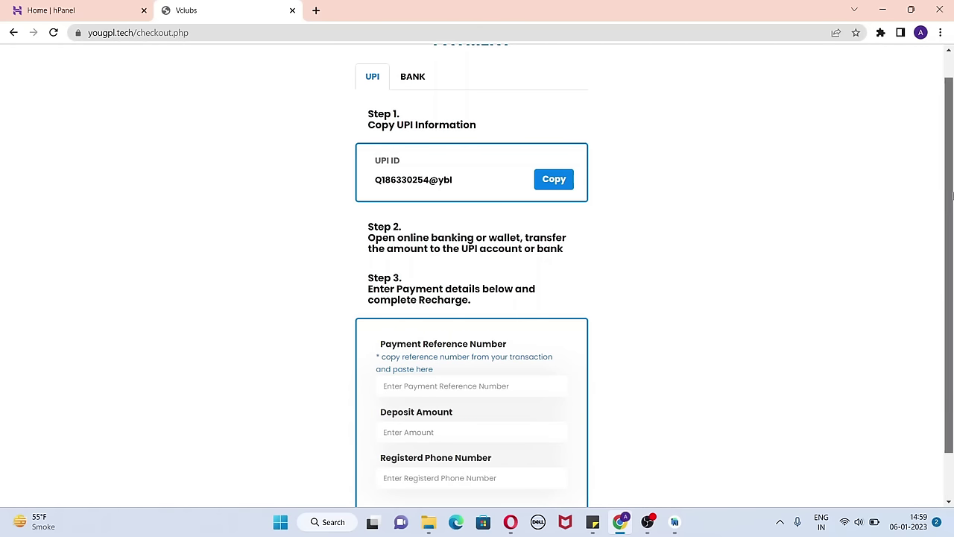
scroll(948, 224, down, 1)
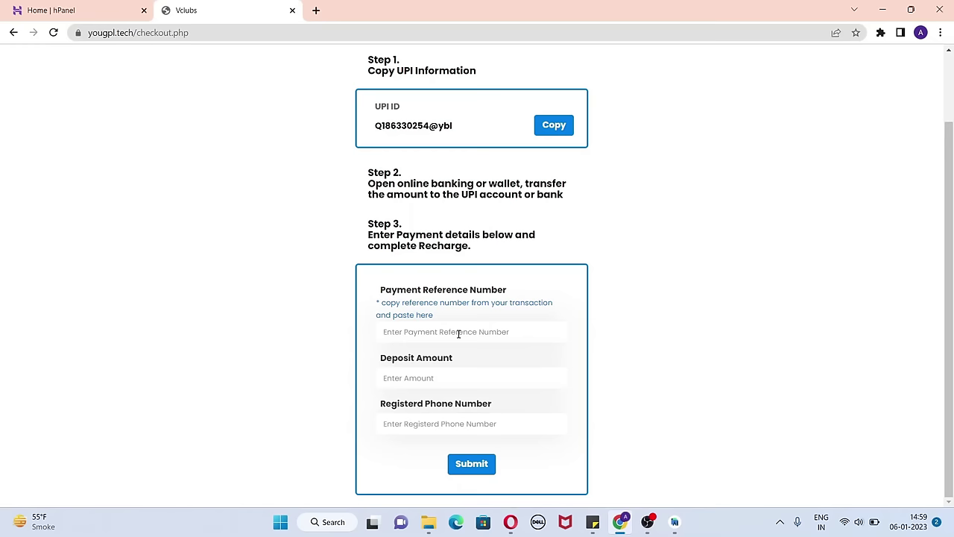
text(5000)
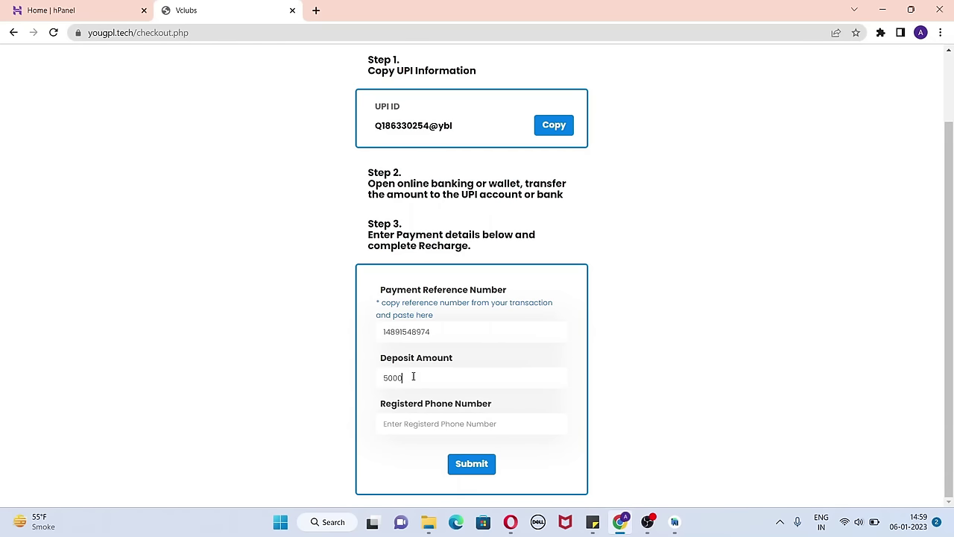
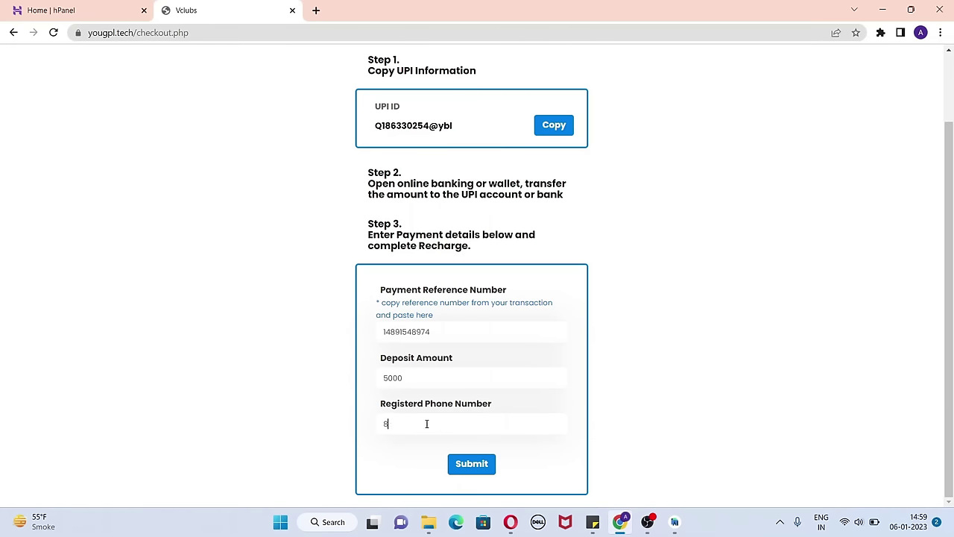
scroll(480, 471, up, 2)
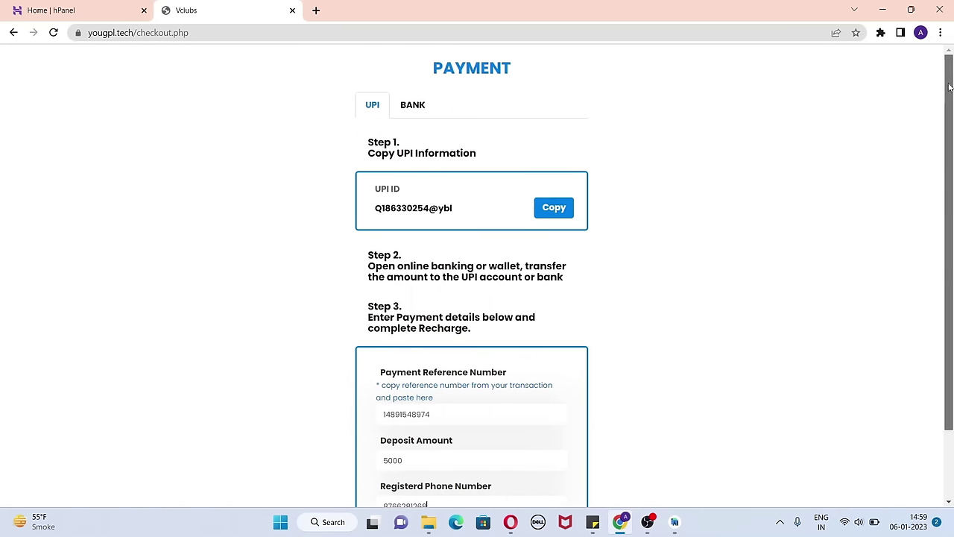
click(412, 106)
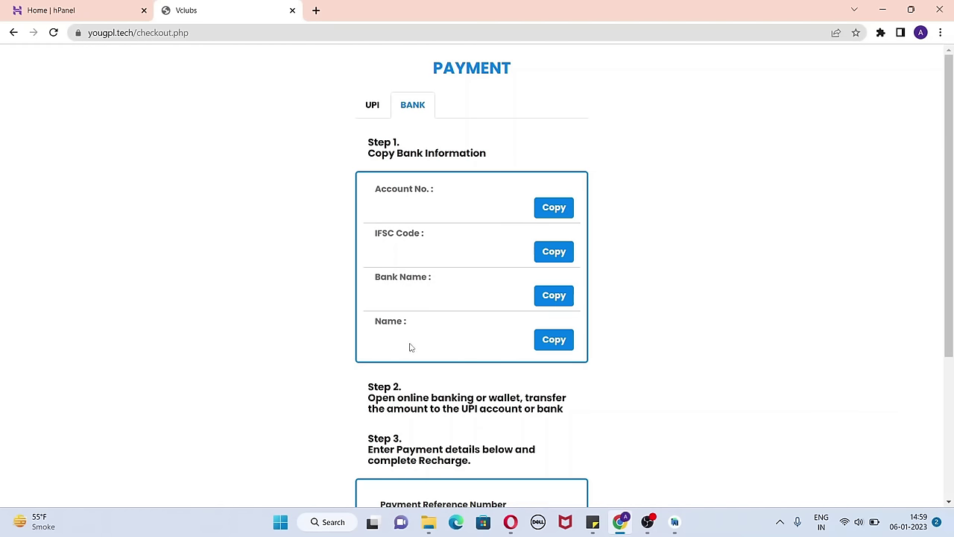
Step: Review the bank details, go back to the UPI details and submit the recharge payment
scroll(592, 290, down, 1)
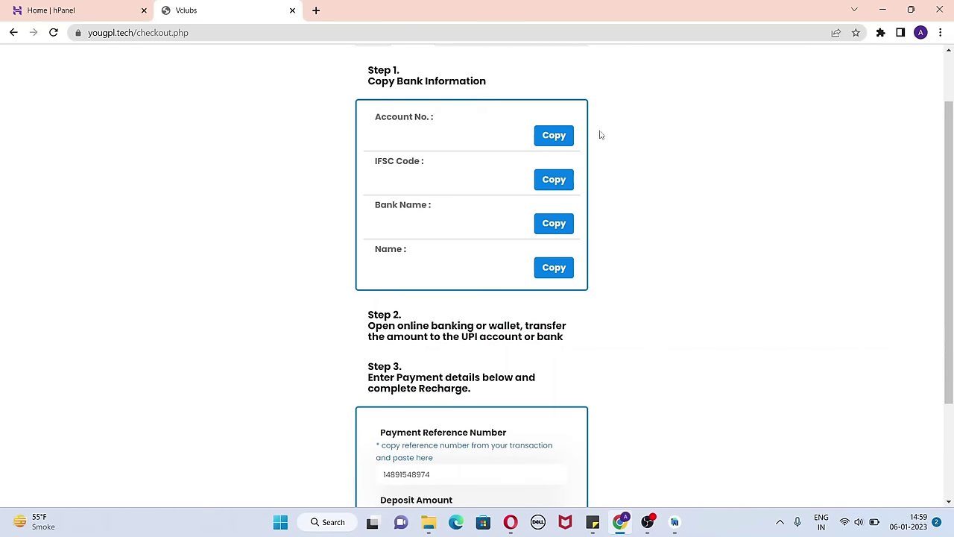
drag(950, 209, 953, 187)
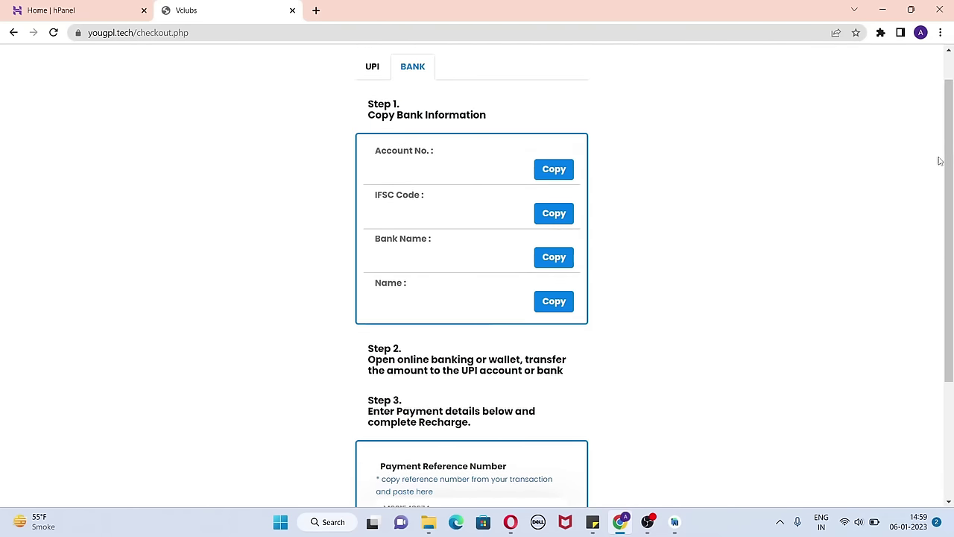
click(366, 68)
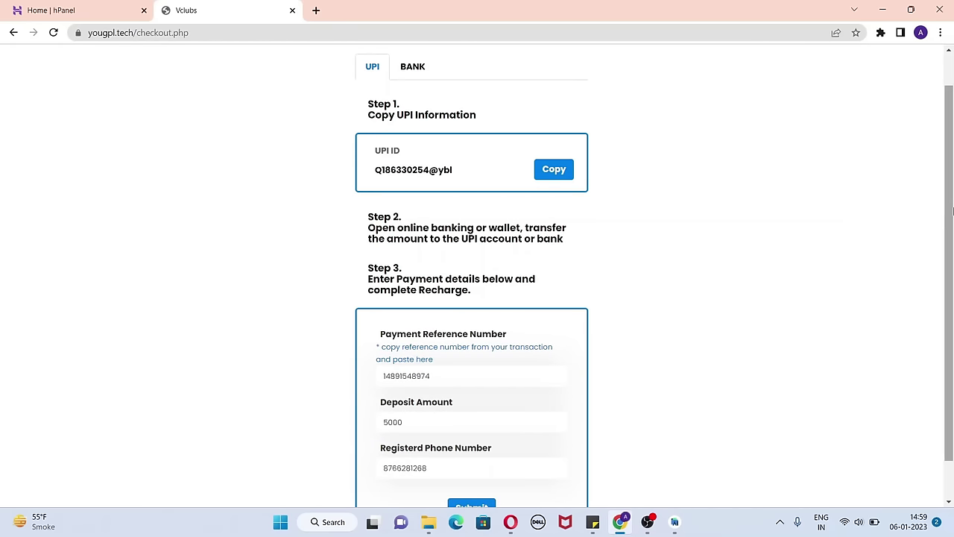
drag(952, 212, 952, 247)
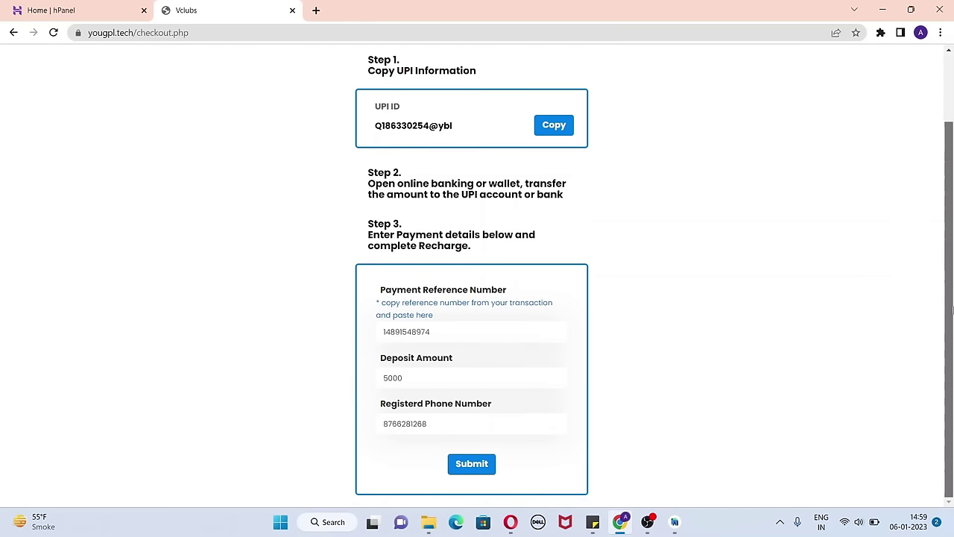
click(471, 463)
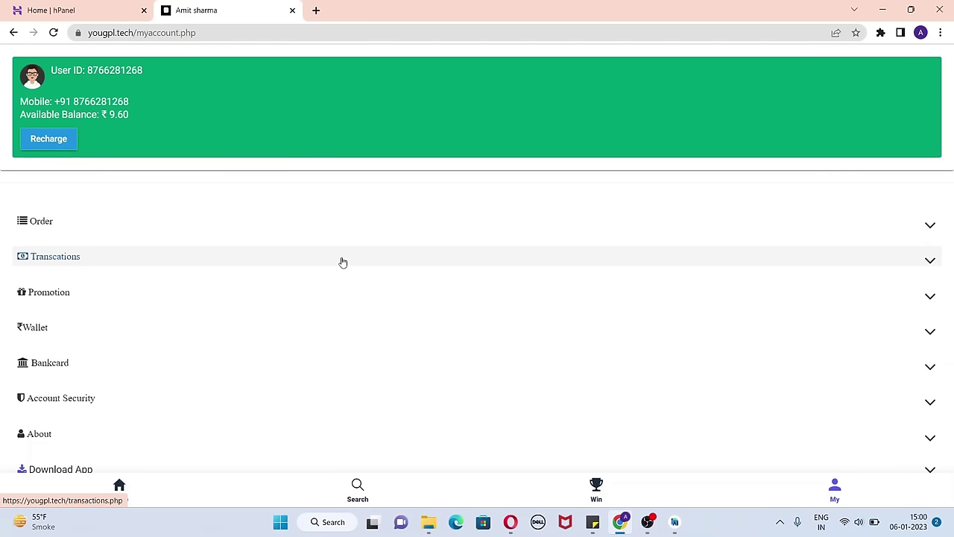
click(312, 32)
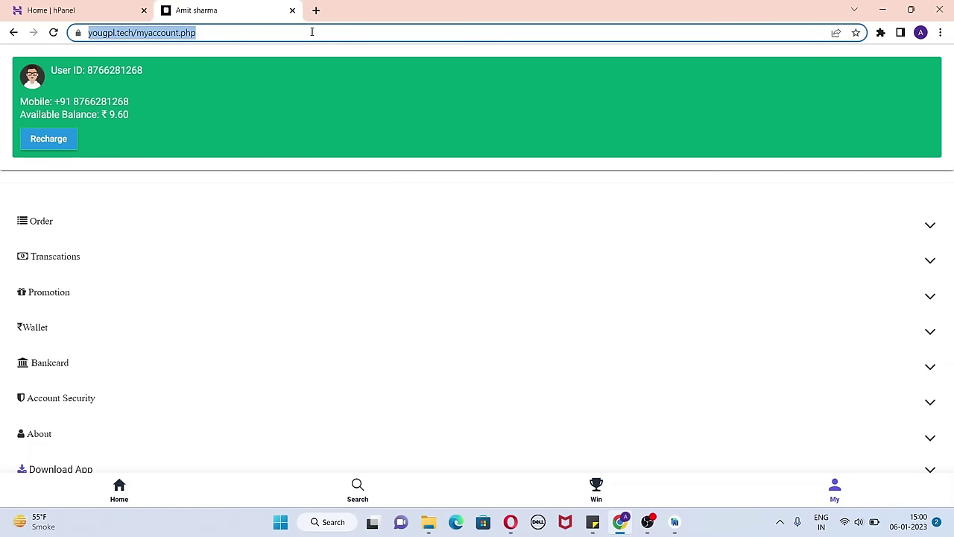
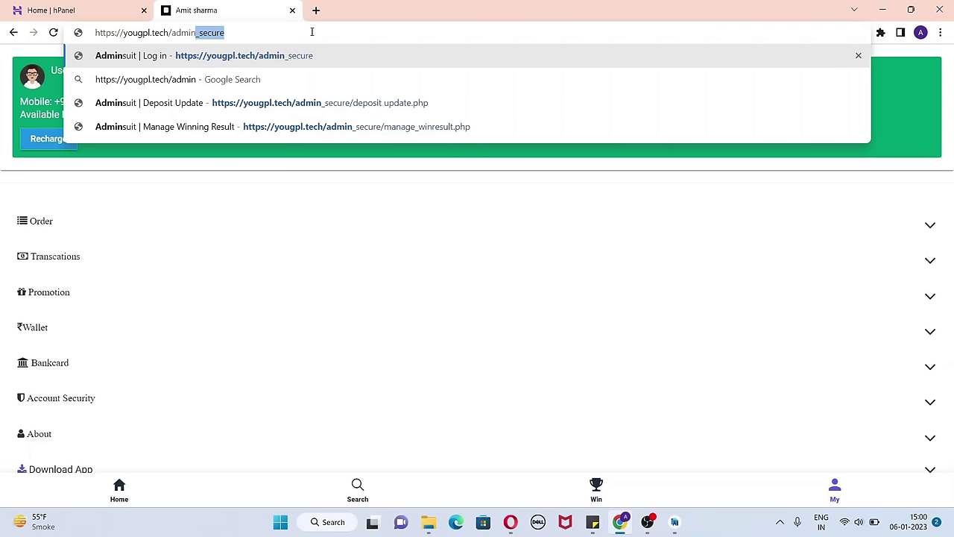
Step: Load the Adminsuit dashboard at yougpl.tech/admin from the autocomplete suggestion
key(Return)
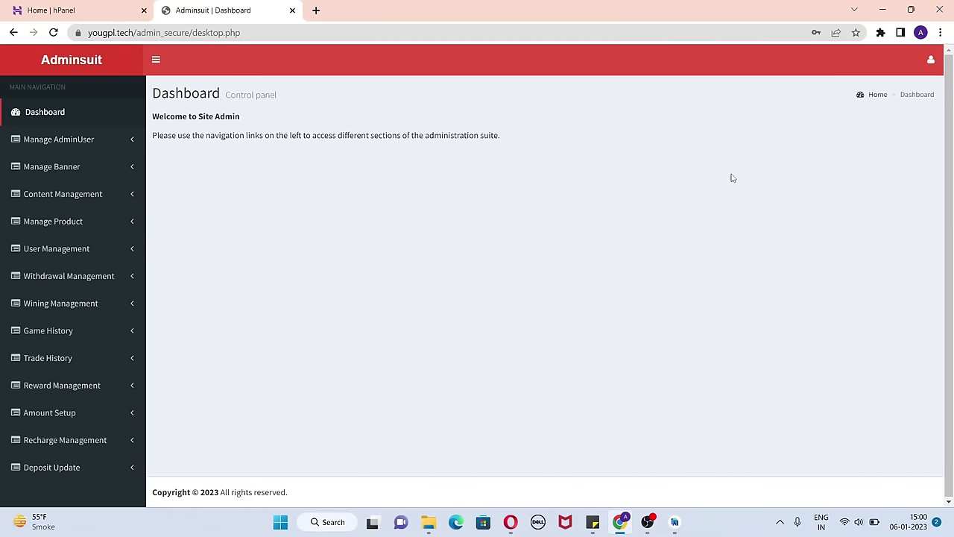
Step: Browse the Manage AdminUser and Manage Role lists
click(84, 142)
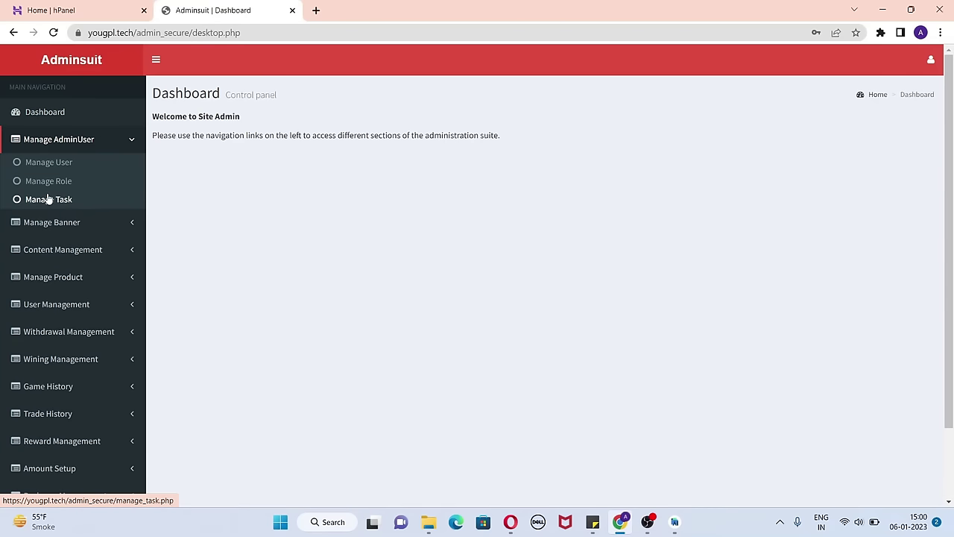
click(47, 161)
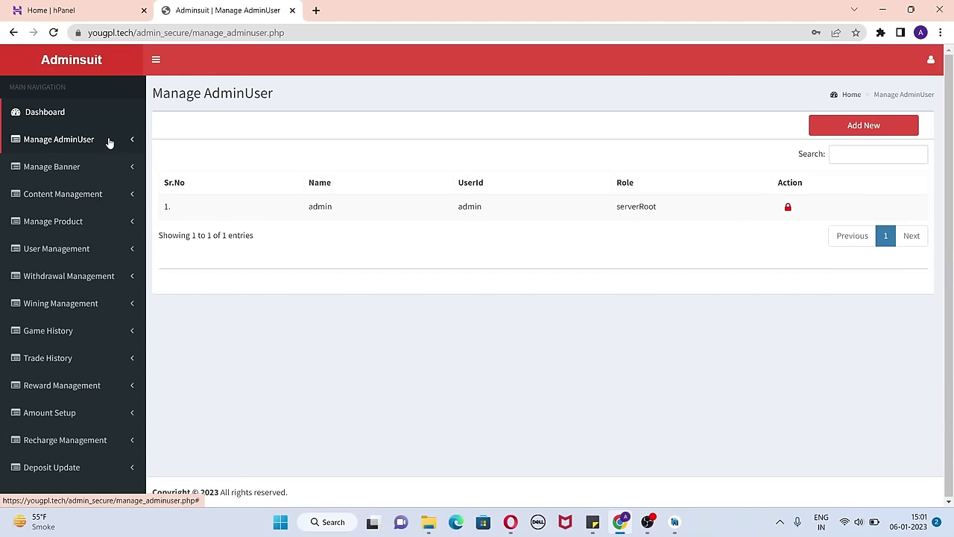
click(108, 142)
click(51, 183)
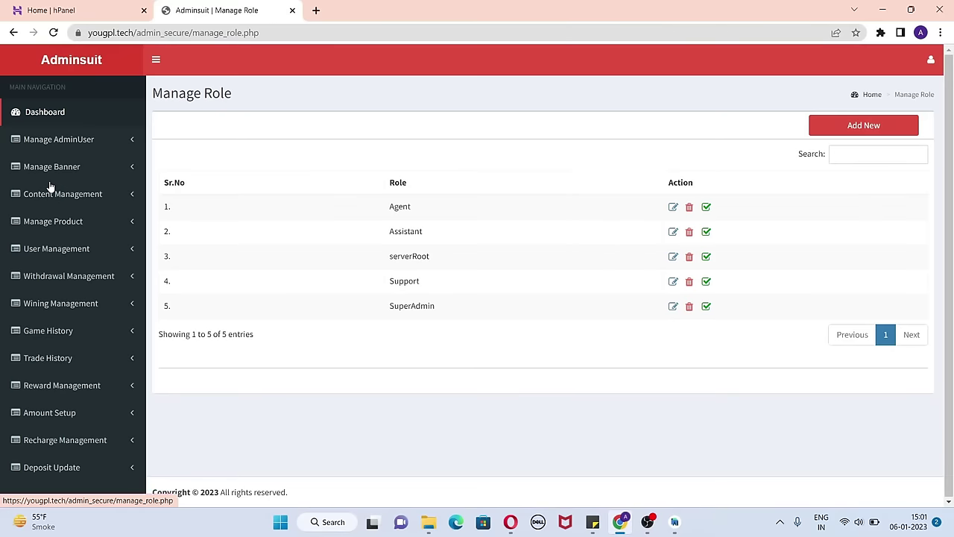
Step: View the banner list and the Privacy Policy page
click(108, 176)
click(84, 174)
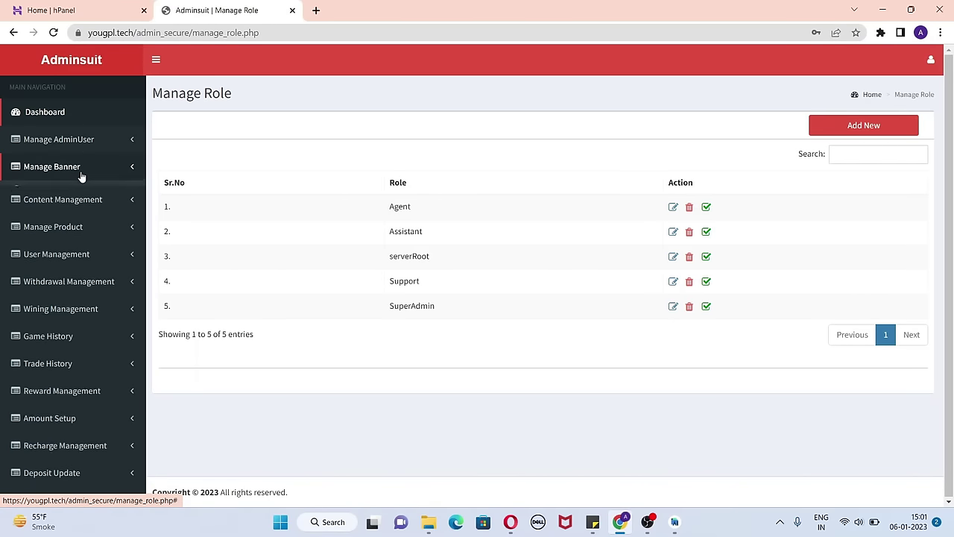
click(80, 194)
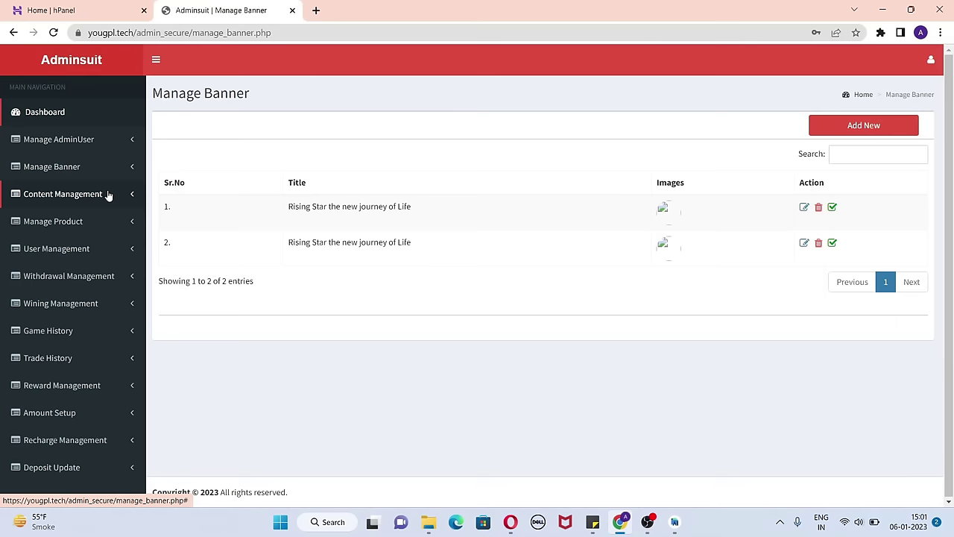
click(106, 194)
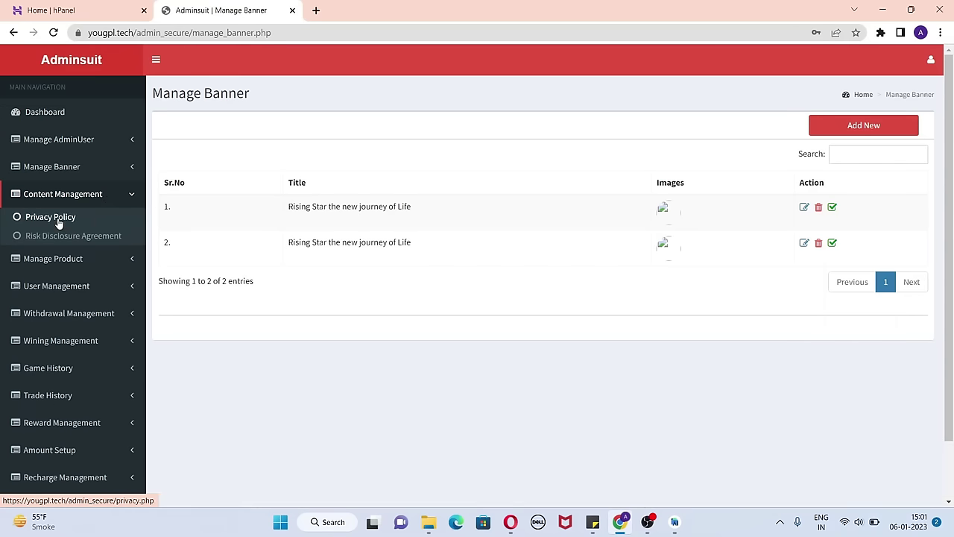
click(58, 219)
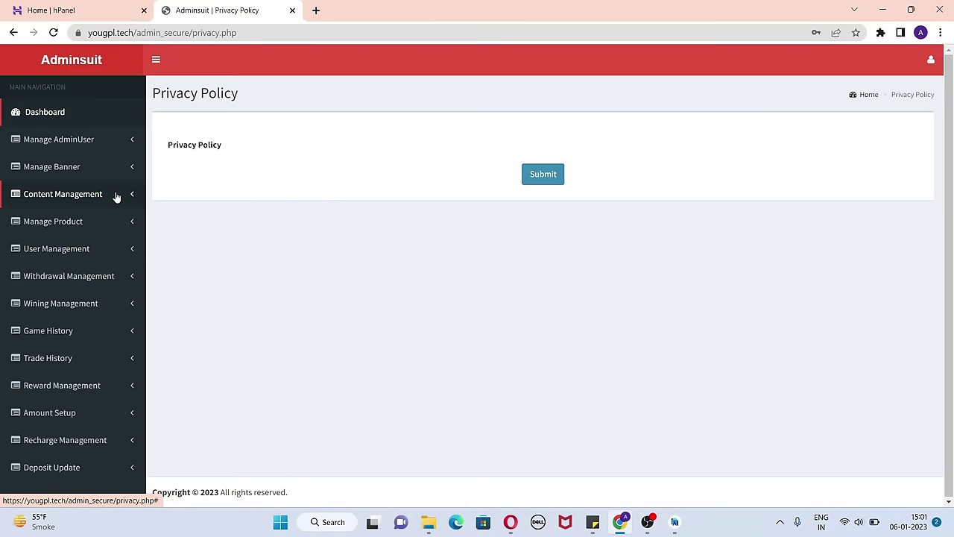
Step: Check the product list, then the Manage User list of users with wallet balances
click(117, 196)
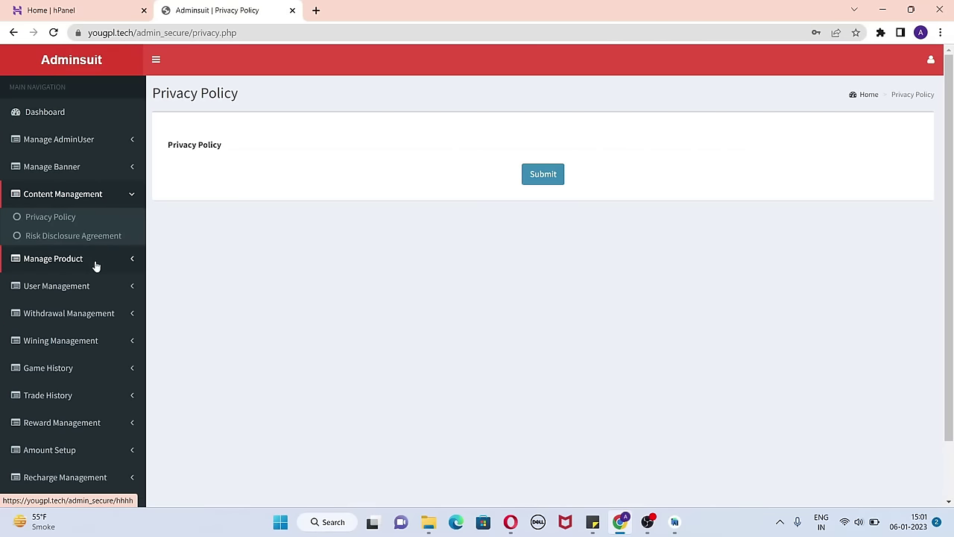
click(94, 262)
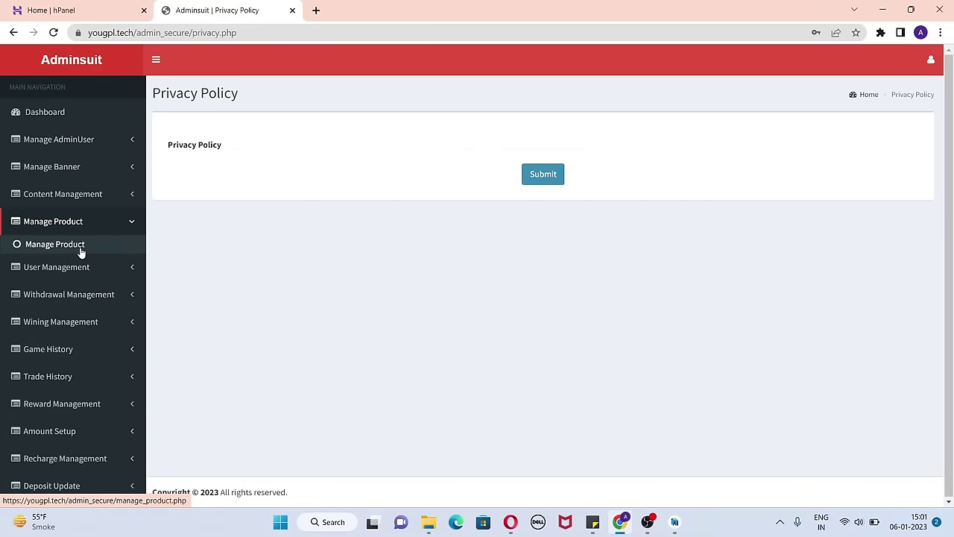
click(77, 250)
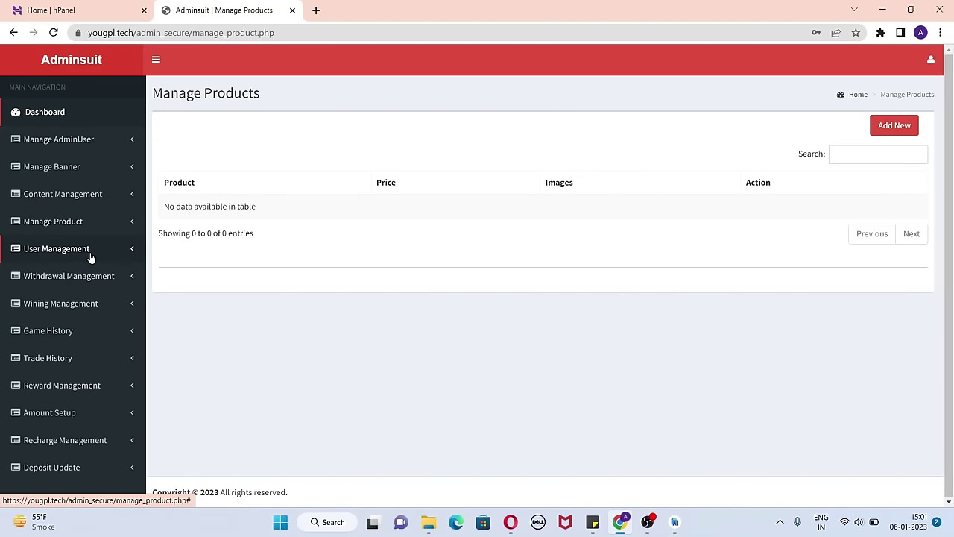
click(90, 257)
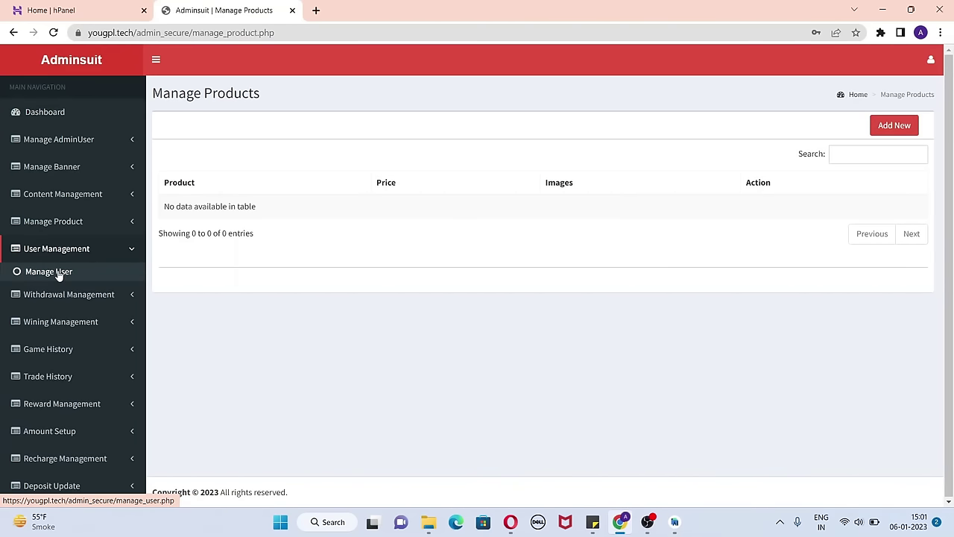
click(59, 275)
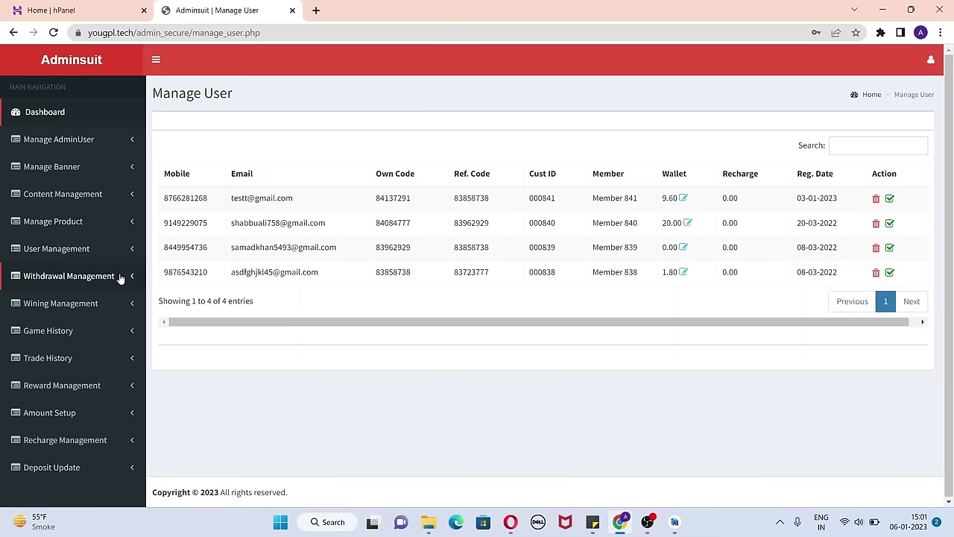
Step: Review the pending withdrawal requests and the accepted withdrawals list
click(129, 251)
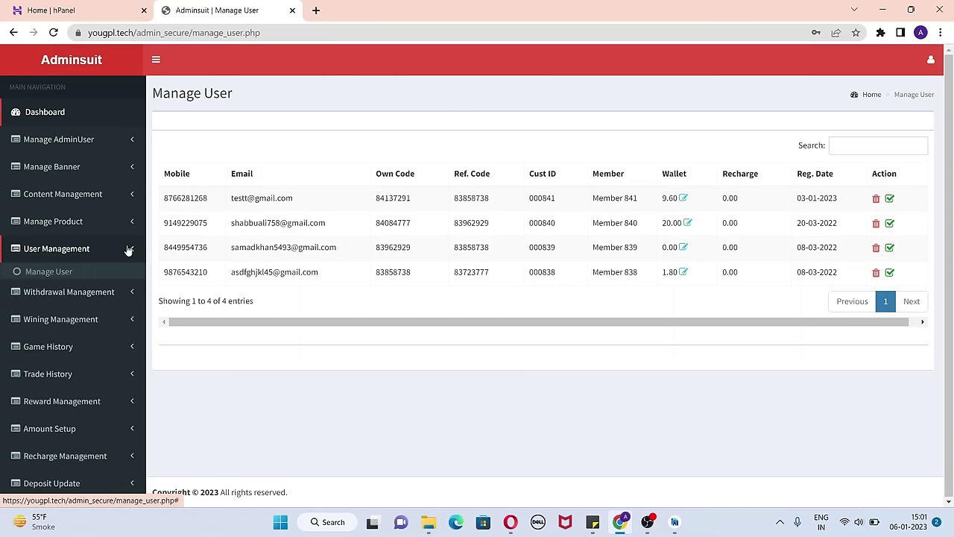
click(127, 250)
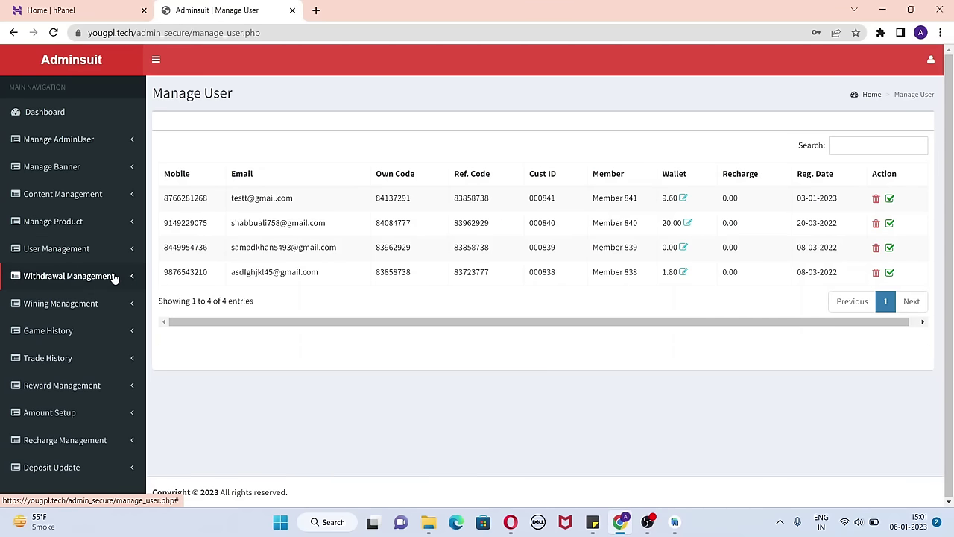
click(114, 277)
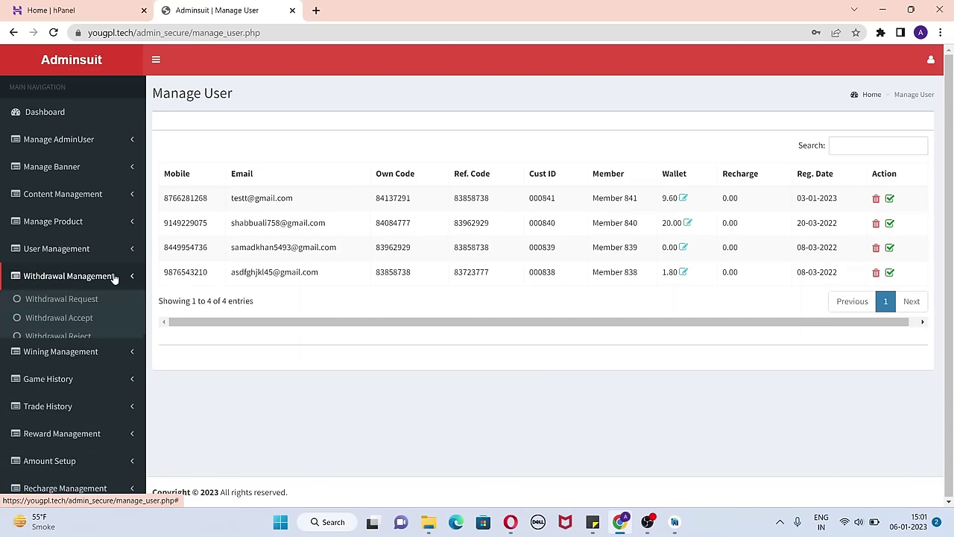
click(76, 300)
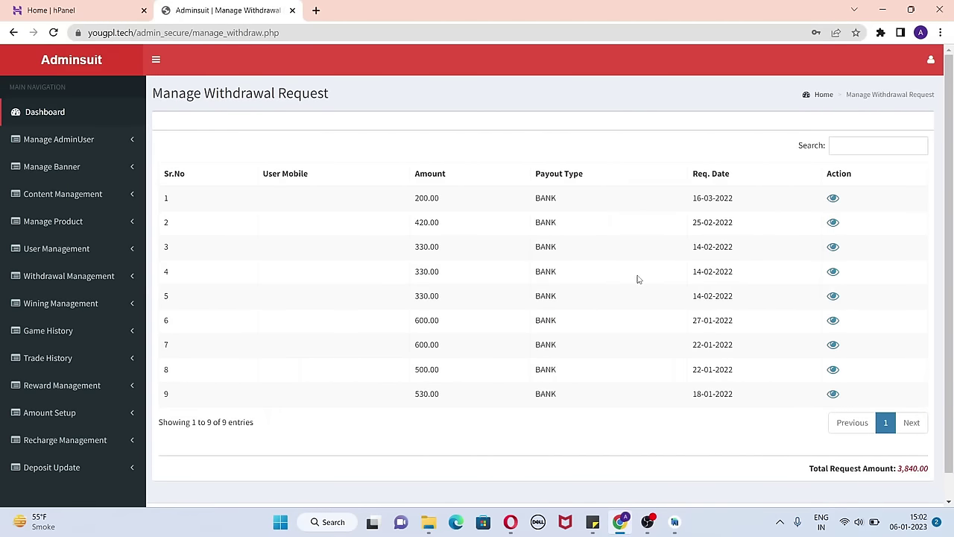
scroll(951, 168, down, 2)
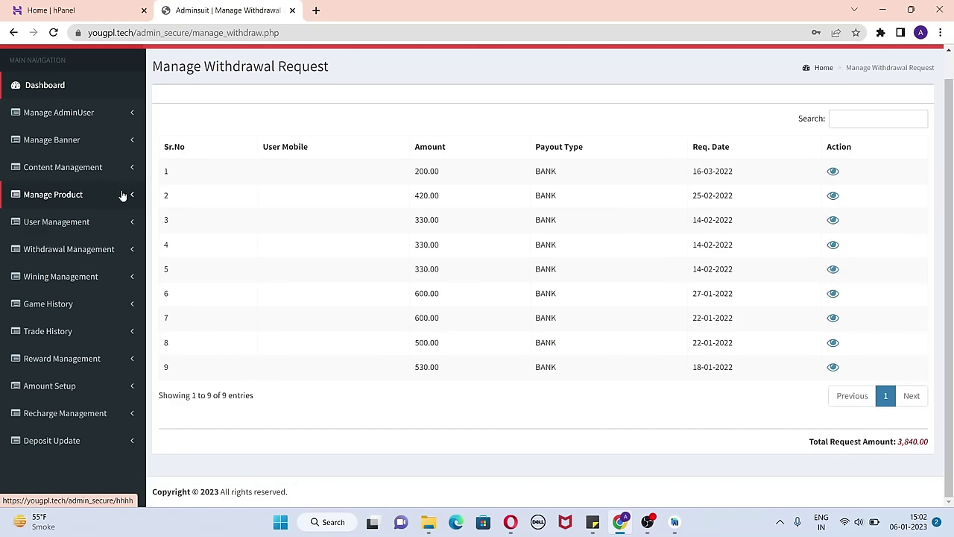
click(121, 249)
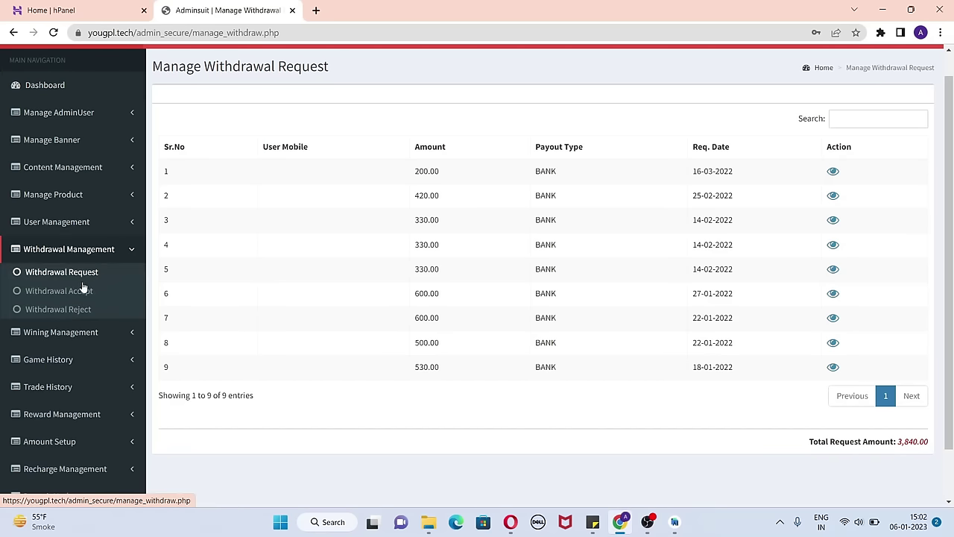
click(72, 295)
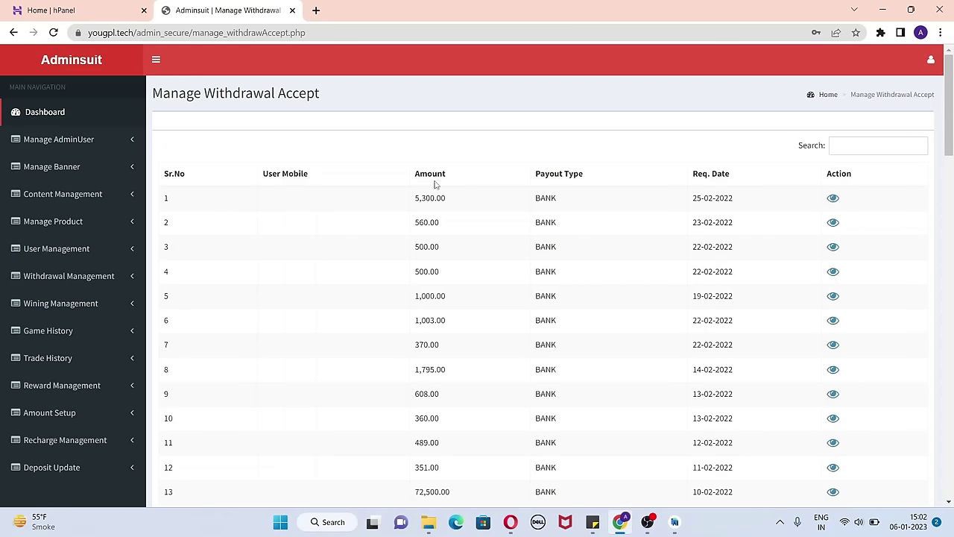
click(131, 278)
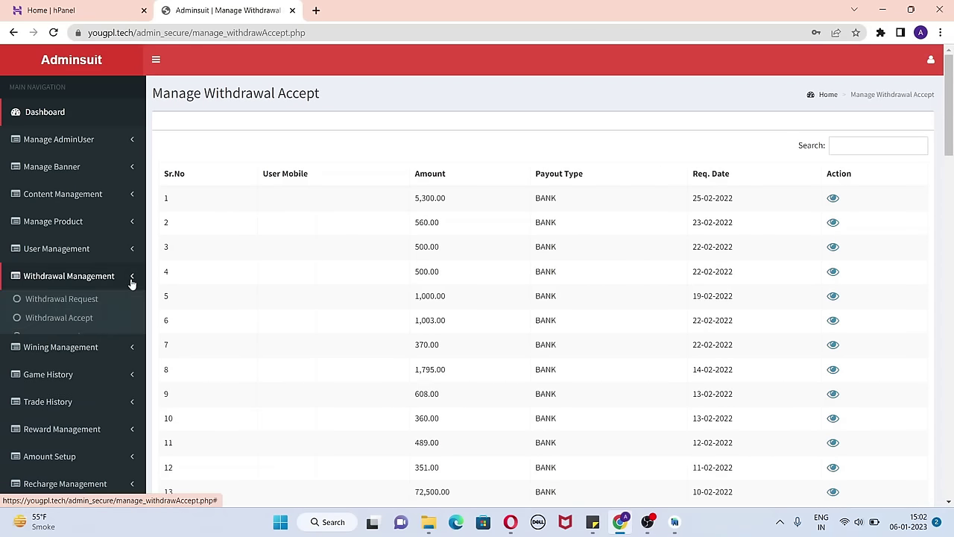
click(94, 339)
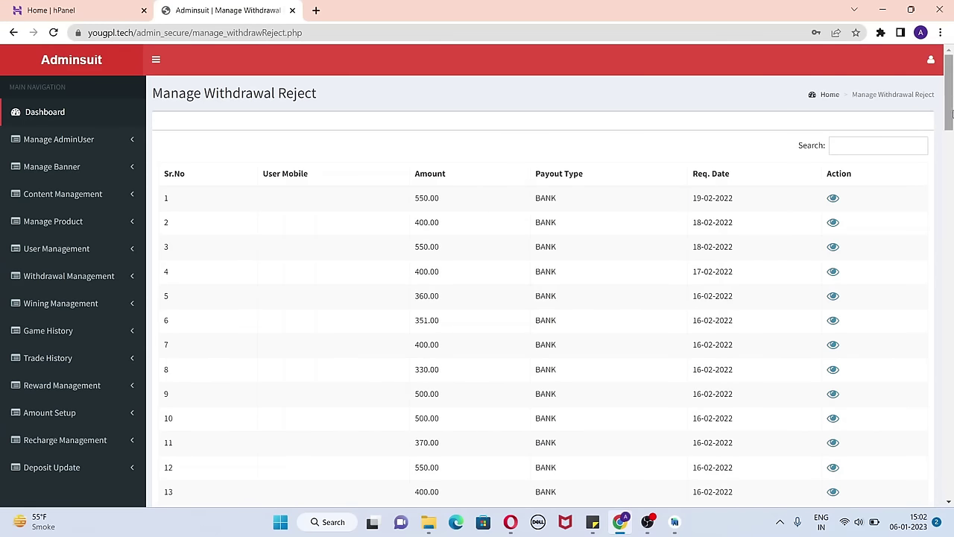
drag(951, 107, 951, 113)
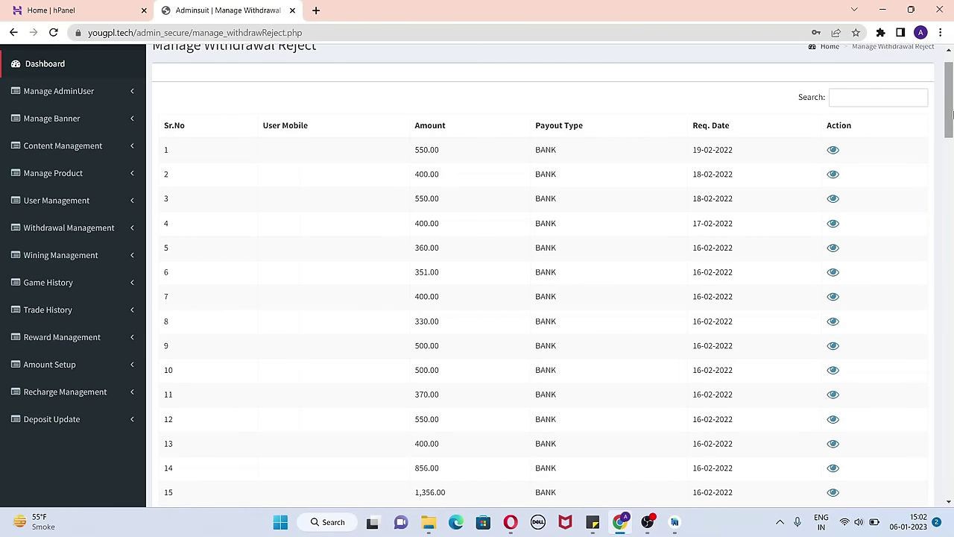
drag(951, 112, 950, 100)
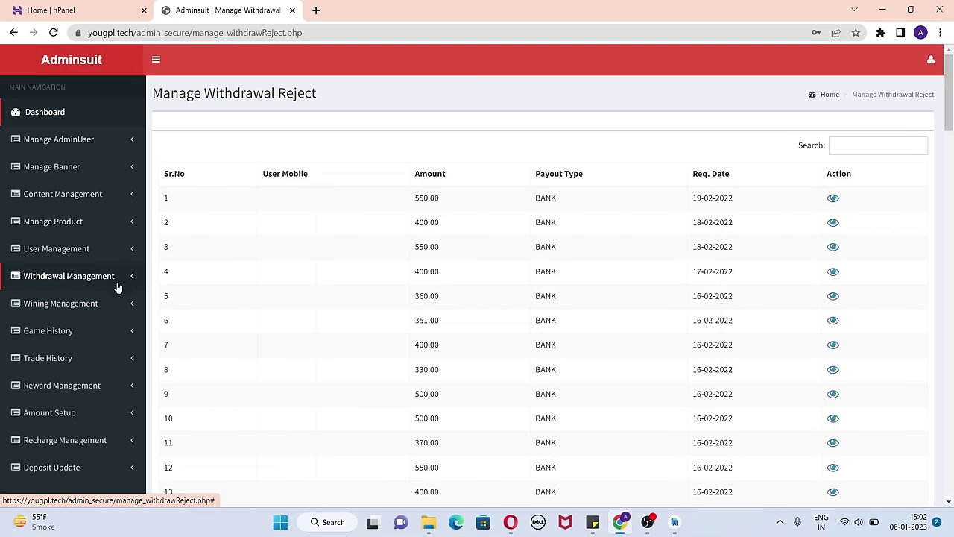
click(118, 309)
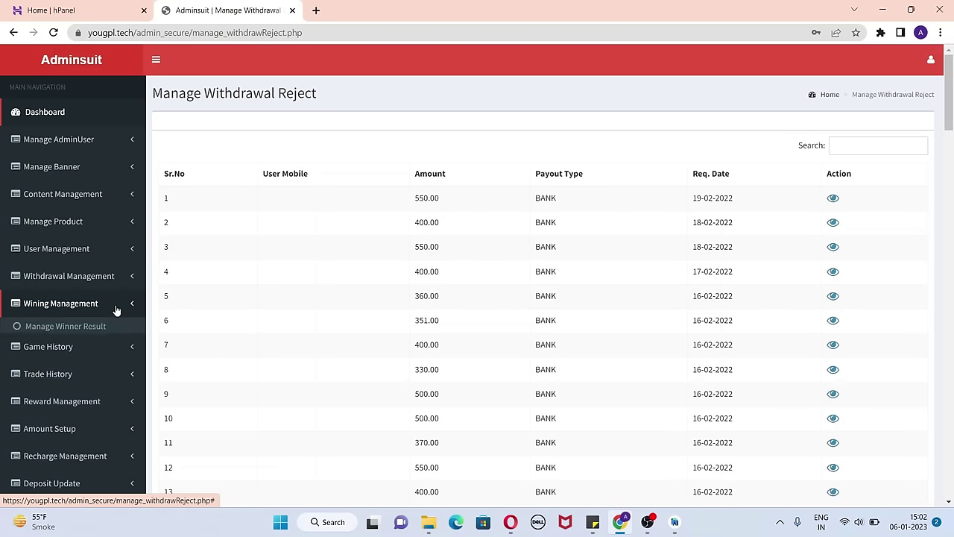
click(66, 326)
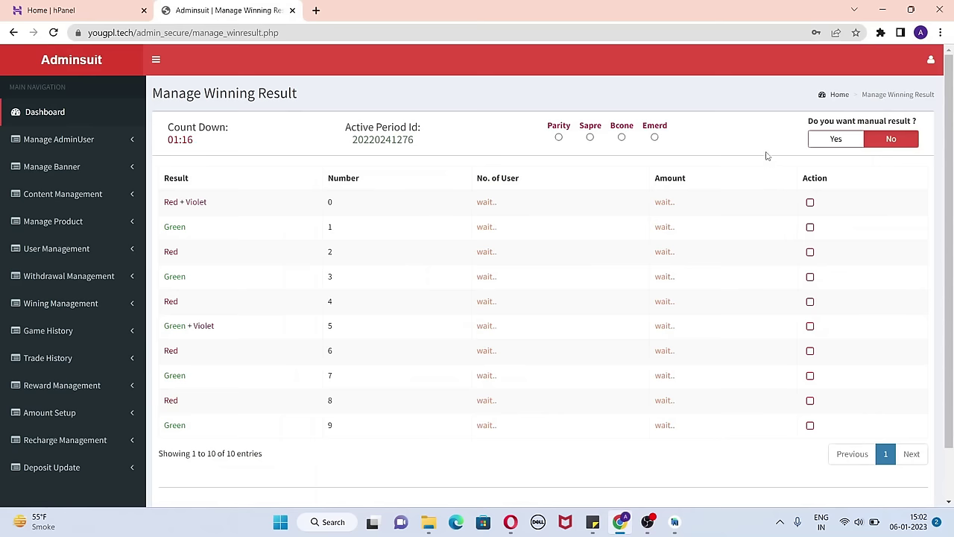
Step: Switch the winning result to manual selection, then go to Reward Management > Reward System
click(835, 140)
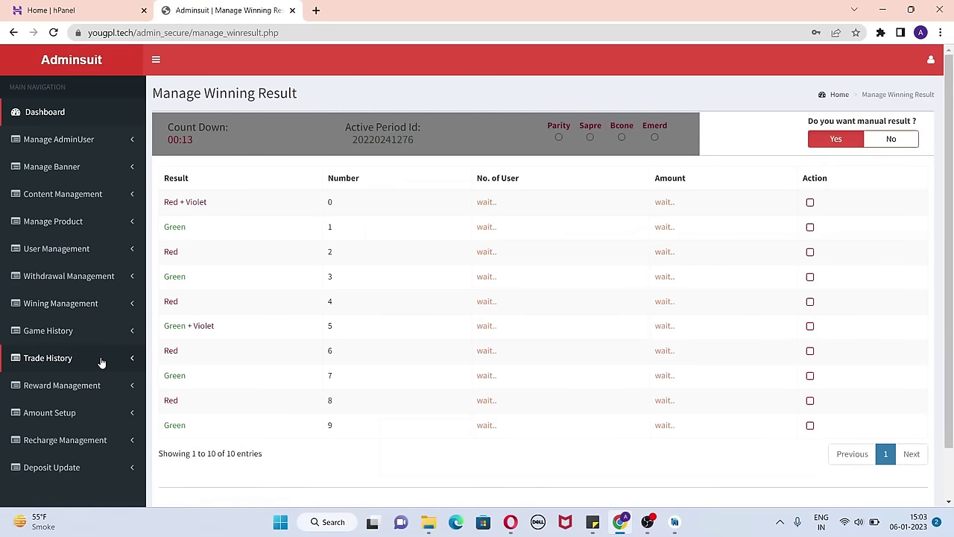
click(84, 391)
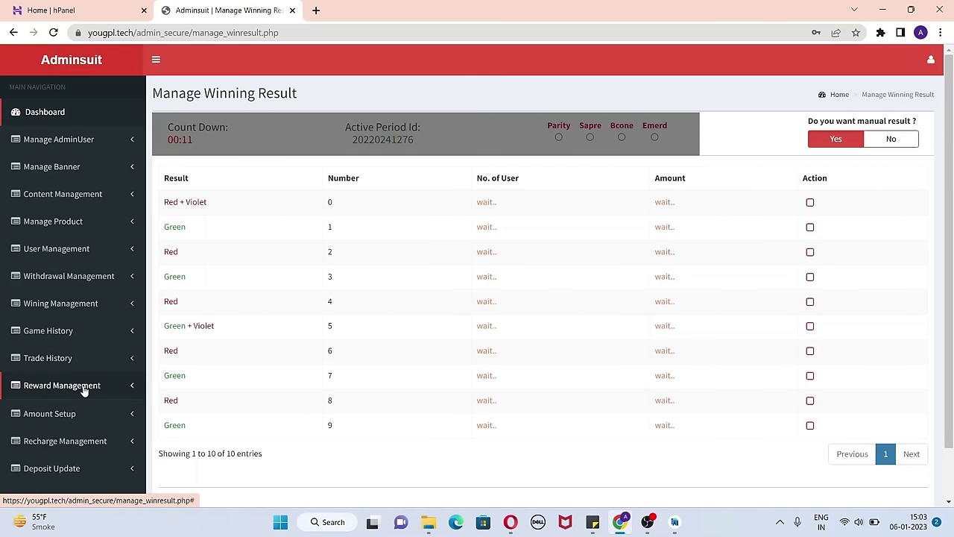
click(68, 411)
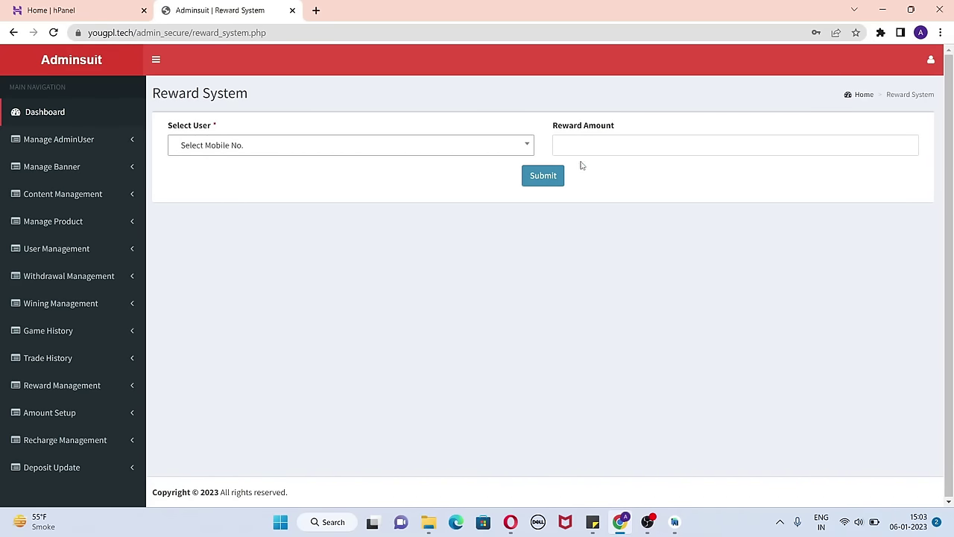
Step: Glance at the Reward System user list without choosing anyone, then view Manage Amount
click(524, 146)
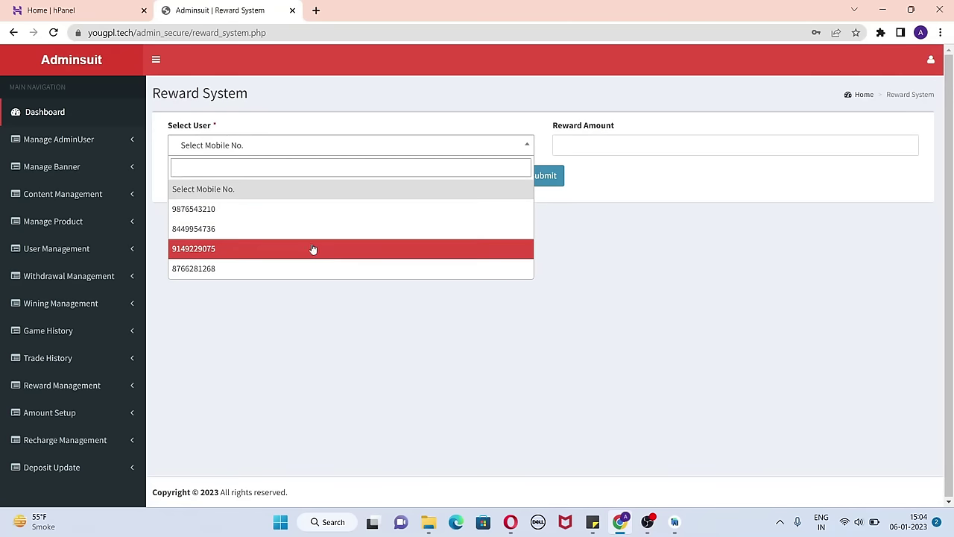
click(645, 300)
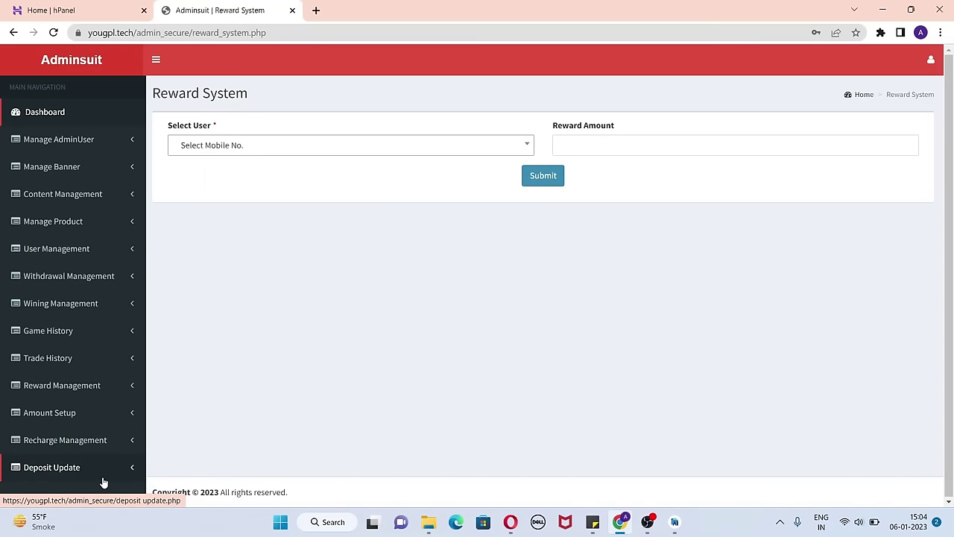
click(127, 420)
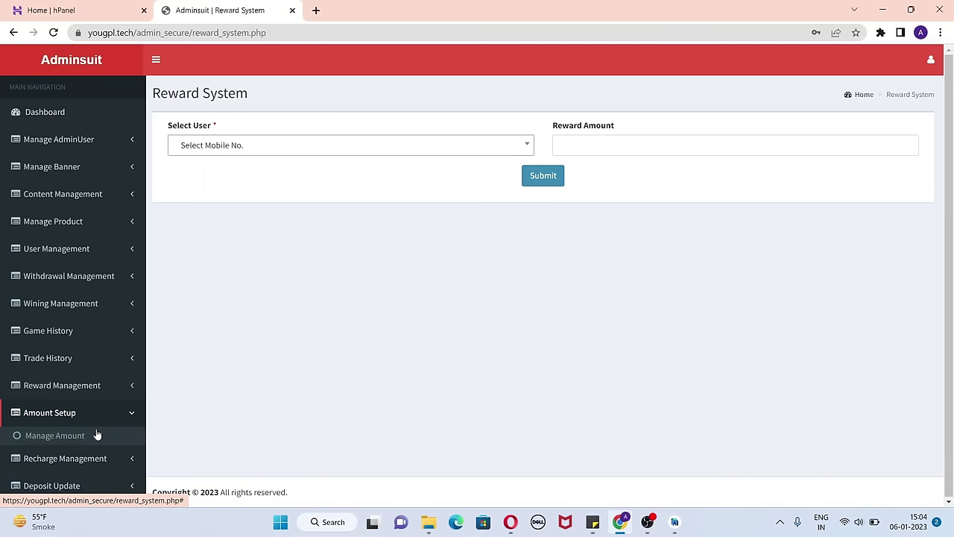
click(77, 439)
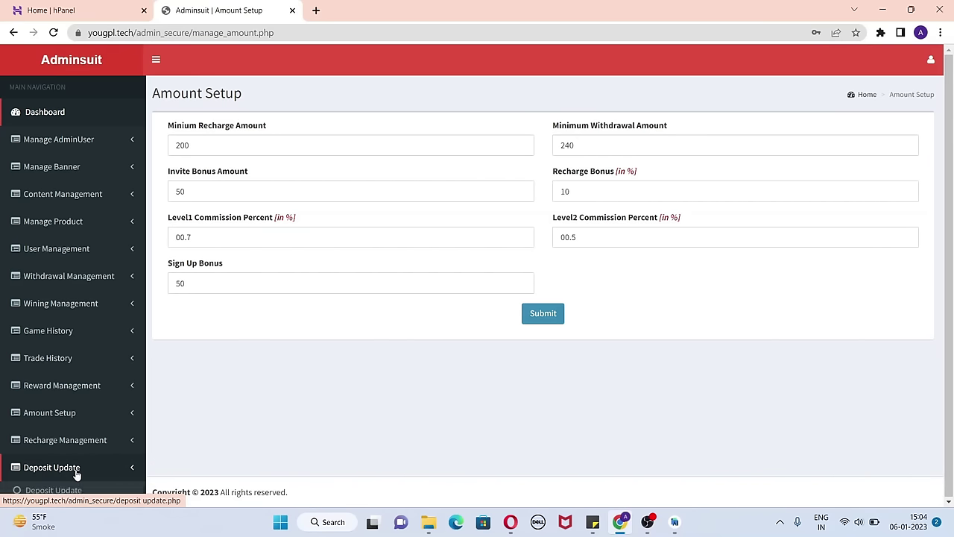
Step: Open Deposit Update and highlight the pending 5000 payment's amount
click(18, 471)
click(54, 492)
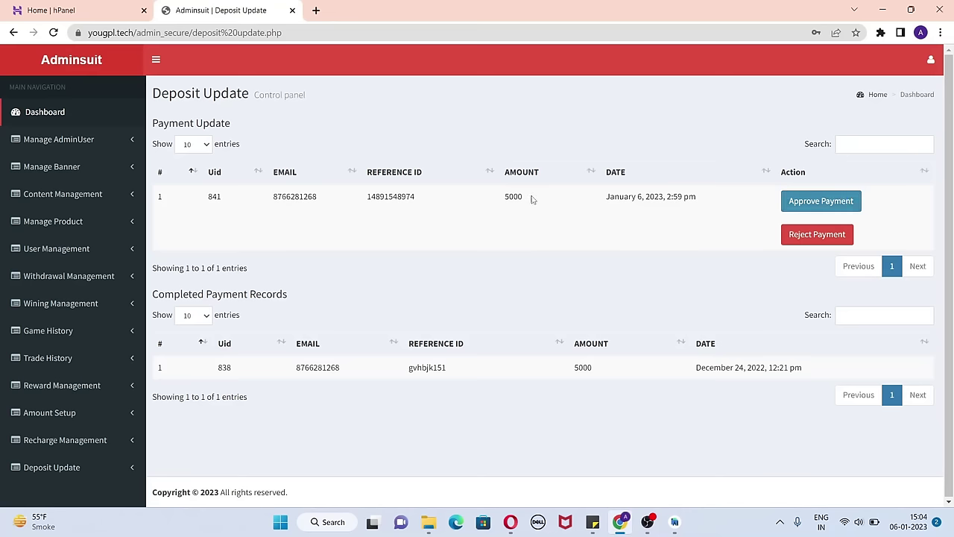
drag(532, 199, 494, 199)
Step: Approve the pending 5000 deposit, then switch to the Android emulator
drag(272, 201, 323, 200)
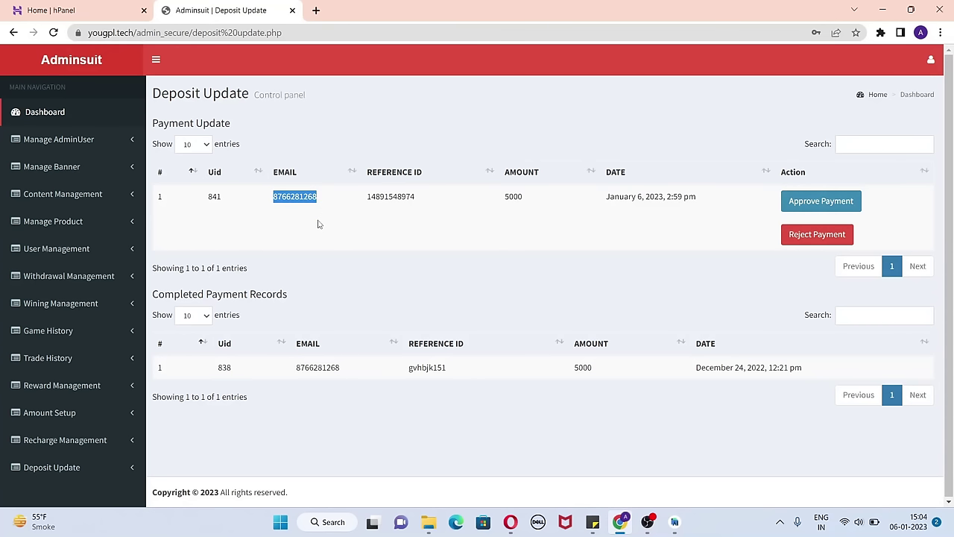
click(318, 223)
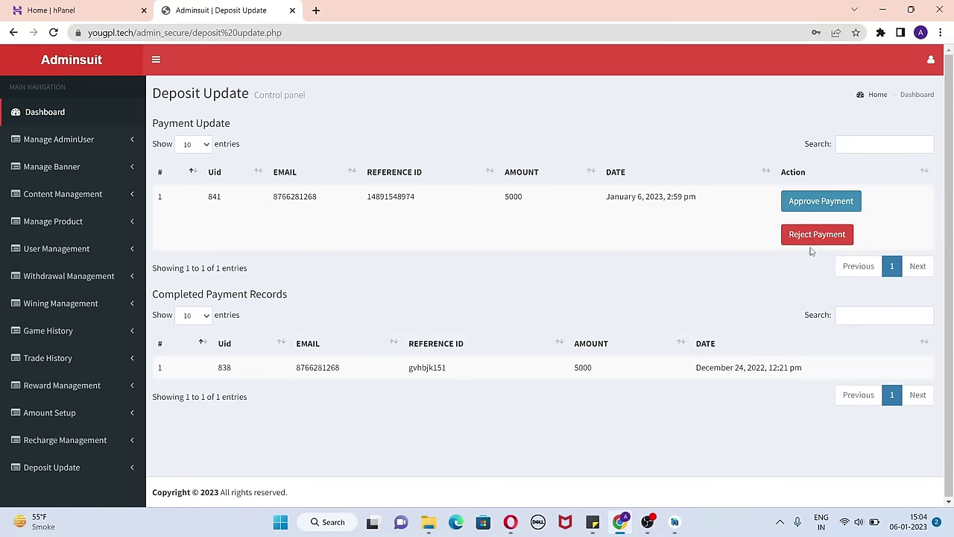
click(812, 206)
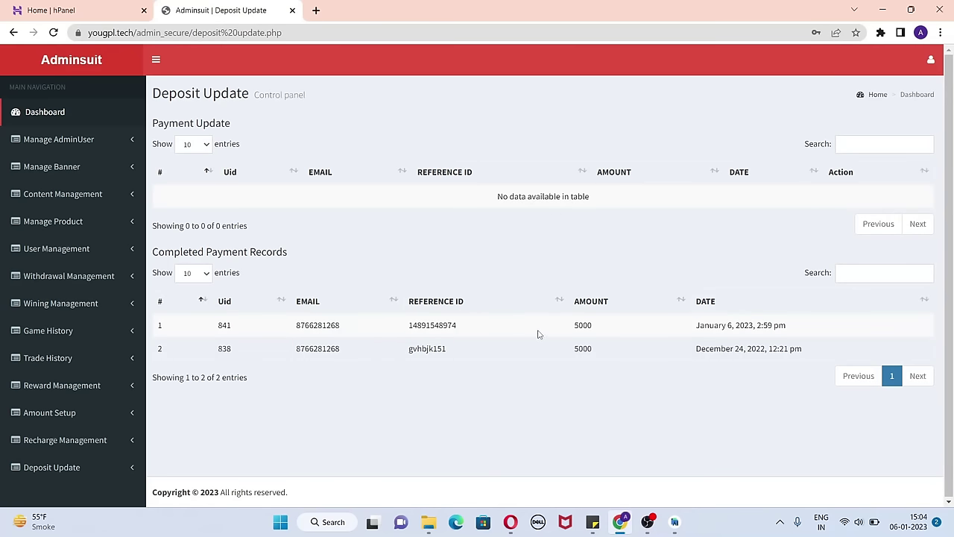
click(674, 526)
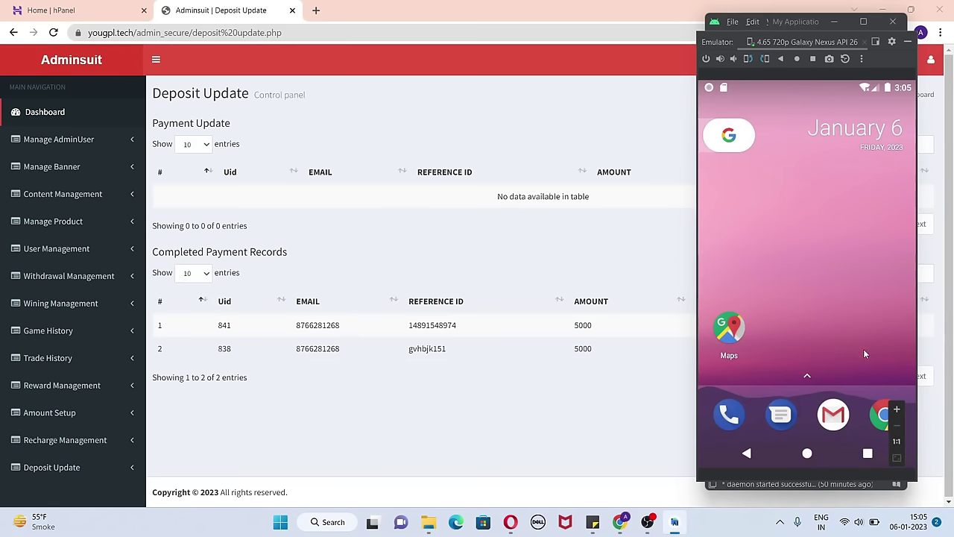
Step: Load yougpl.tech in the emulator's Chrome and go to the My login page
click(880, 419)
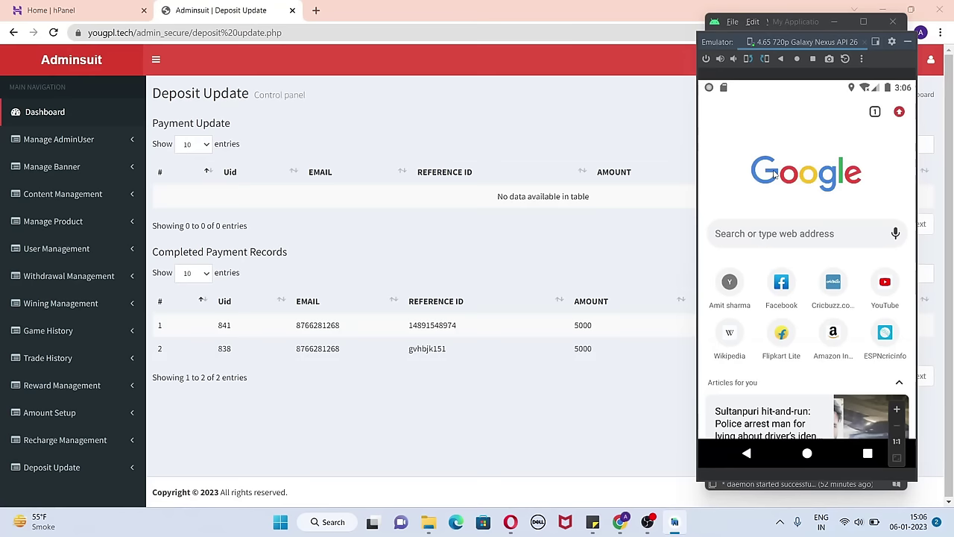
click(764, 234)
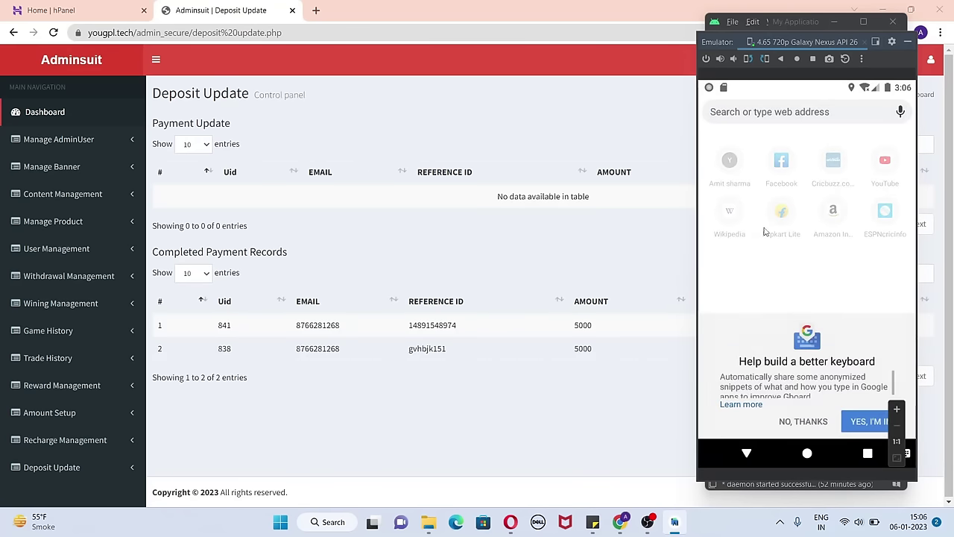
text(yougpl.tech)
key(Return)
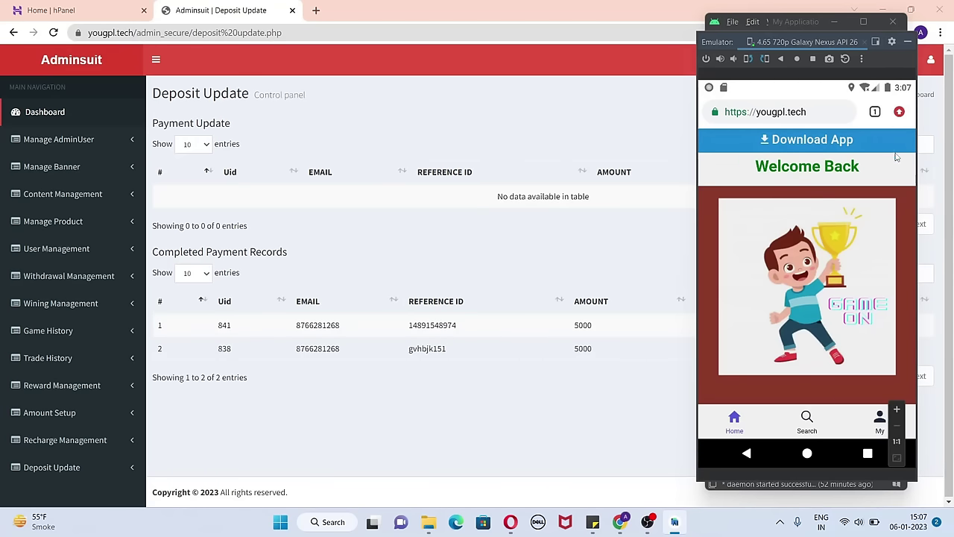
scroll(893, 164, down, 10)
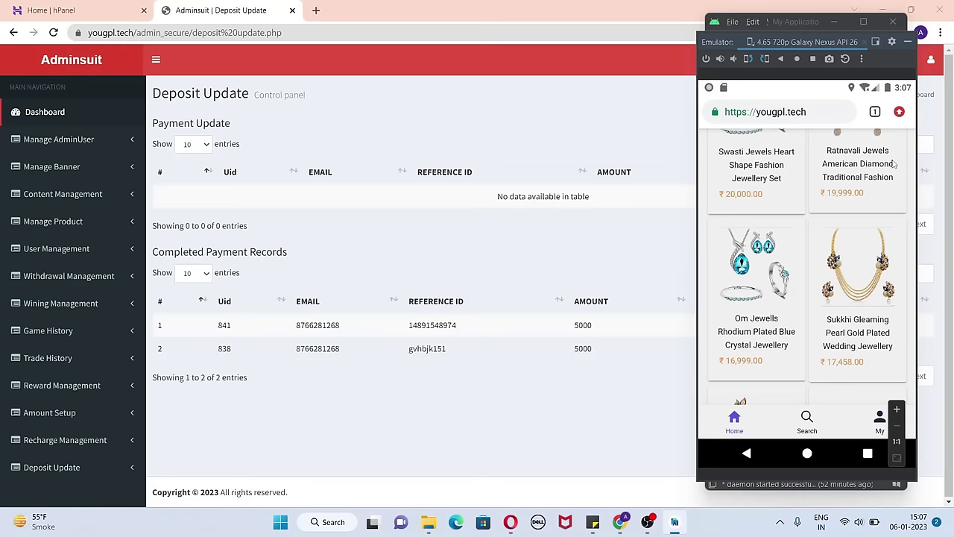
scroll(893, 164, up, 1)
scroll(894, 164, up, 10)
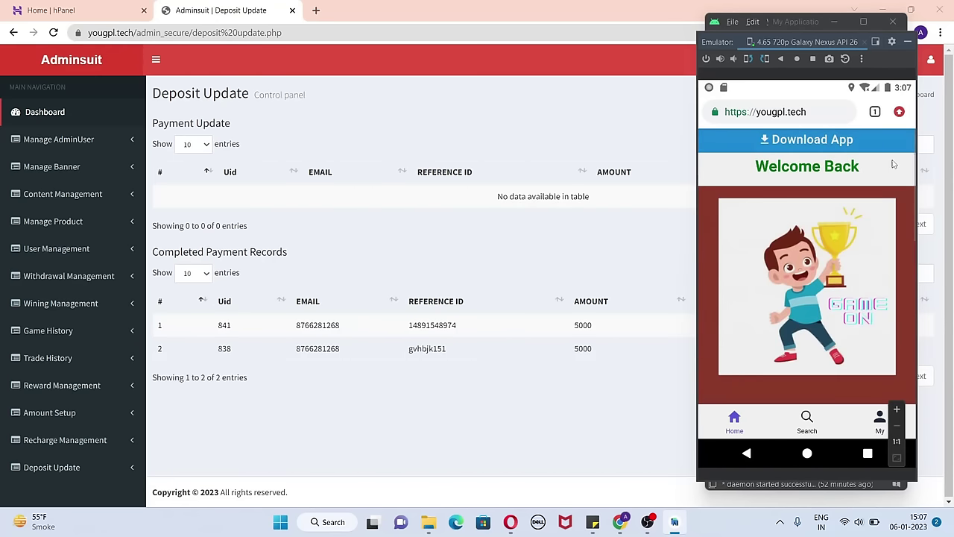
scroll(894, 164, down, 3)
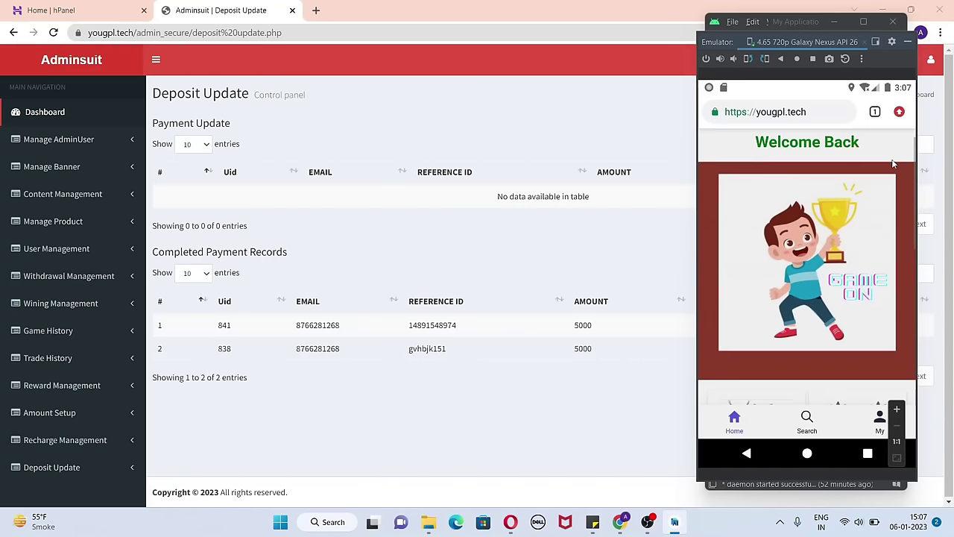
click(880, 431)
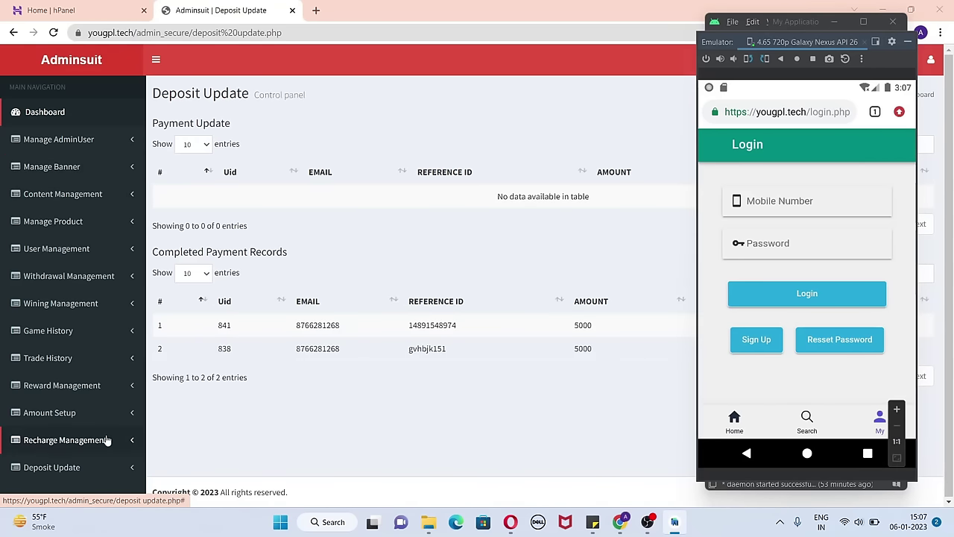
Step: Delete the top user (5,009.00 balance) from Manage User and confirm the alert
click(100, 251)
click(54, 273)
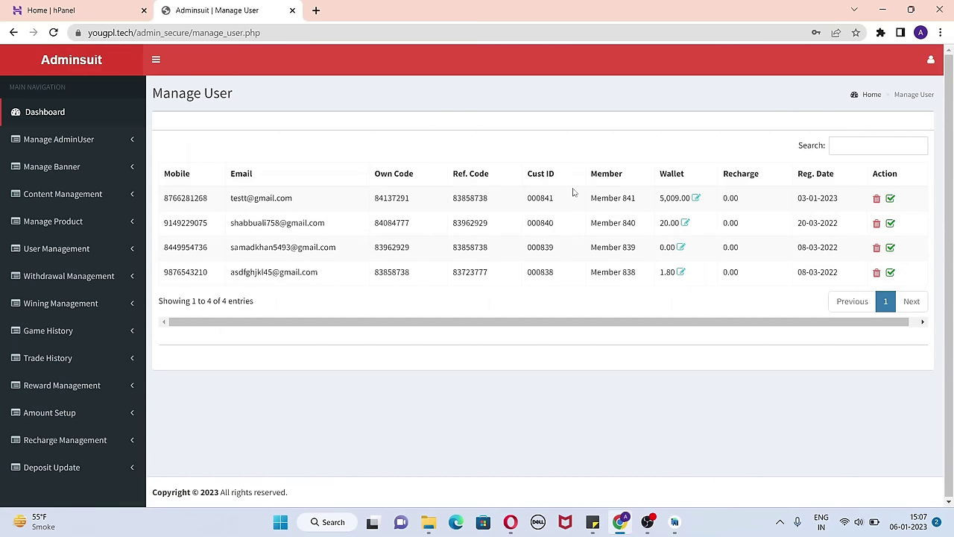
click(877, 199)
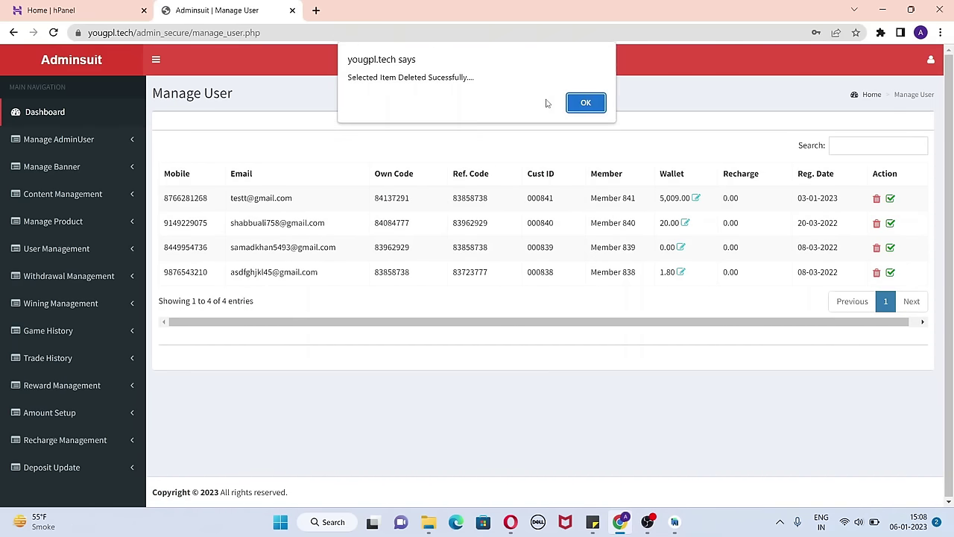
click(586, 103)
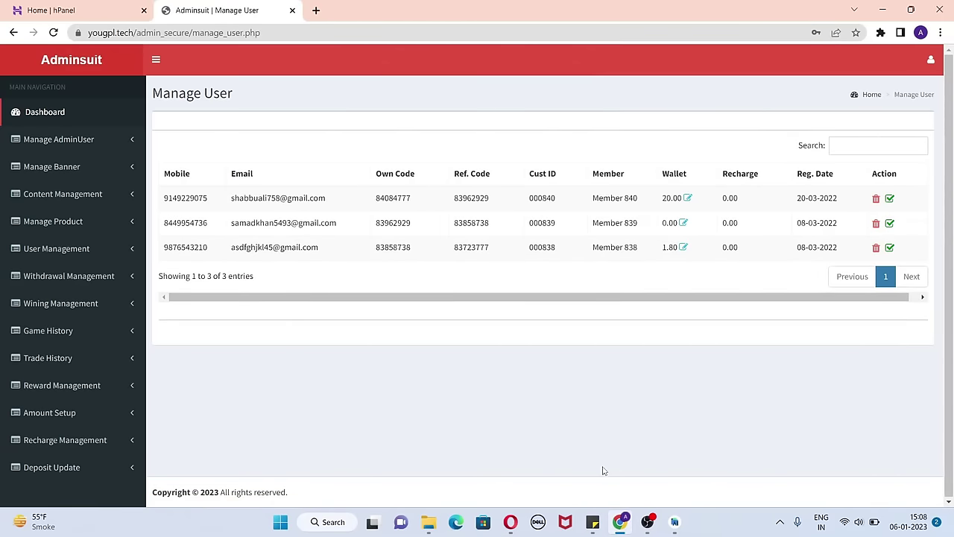
click(675, 523)
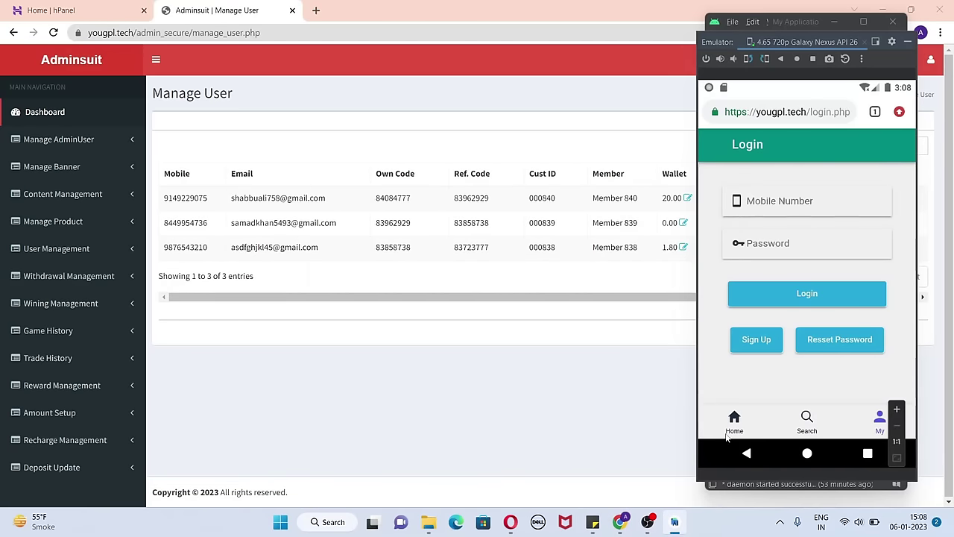
Step: Open the registration form and enter the mobile number and e-mail address
click(772, 205)
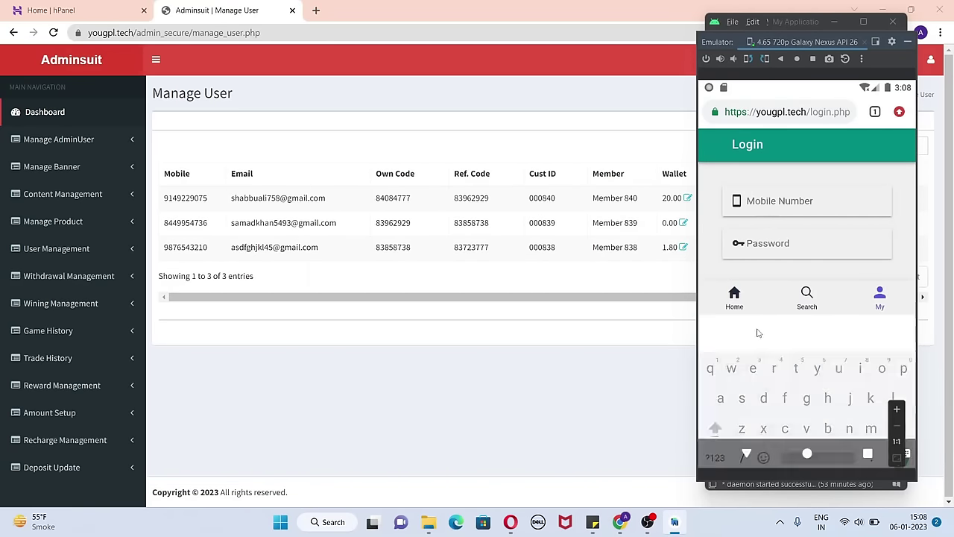
click(746, 452)
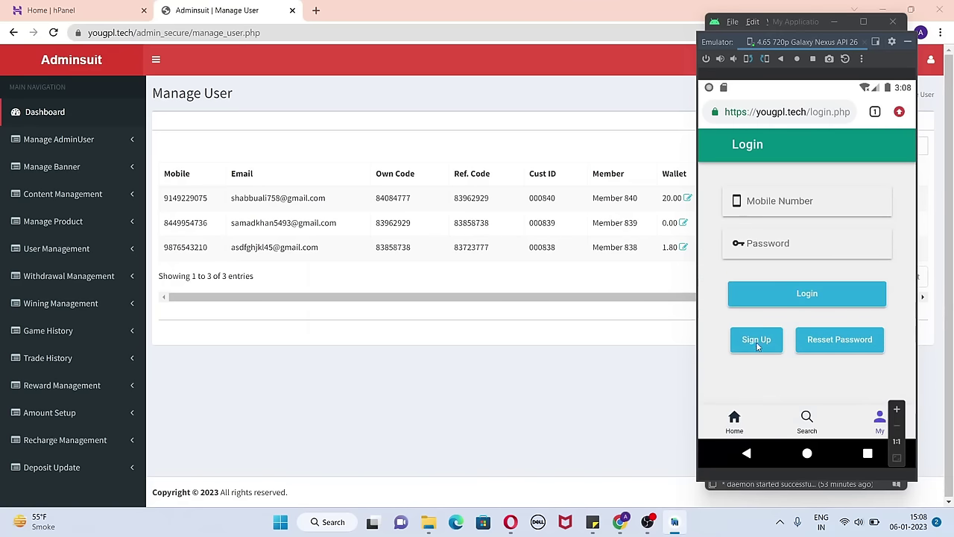
click(754, 340)
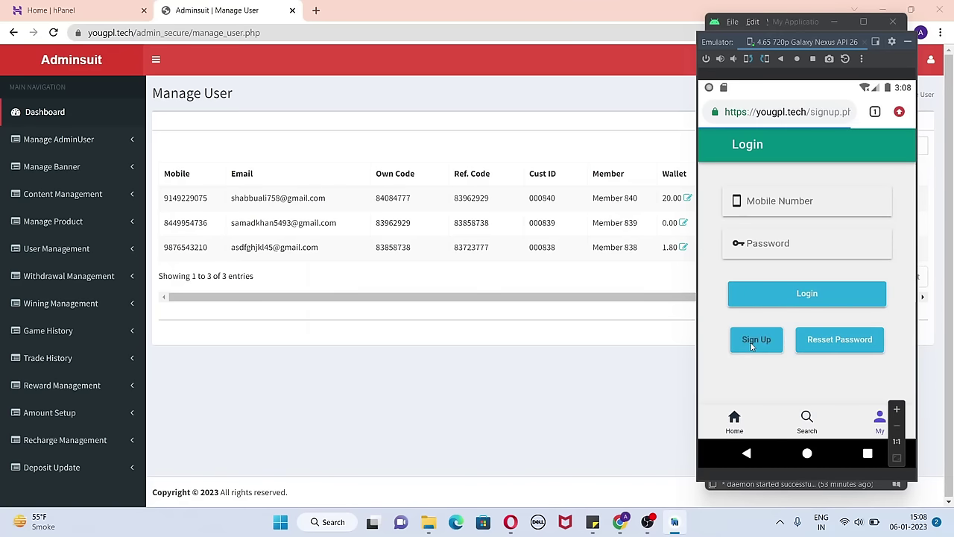
click(779, 175)
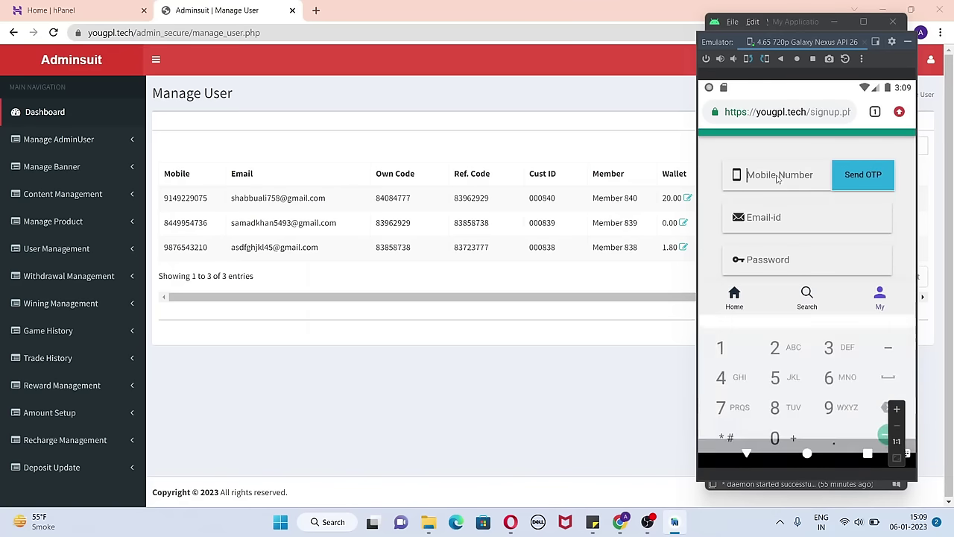
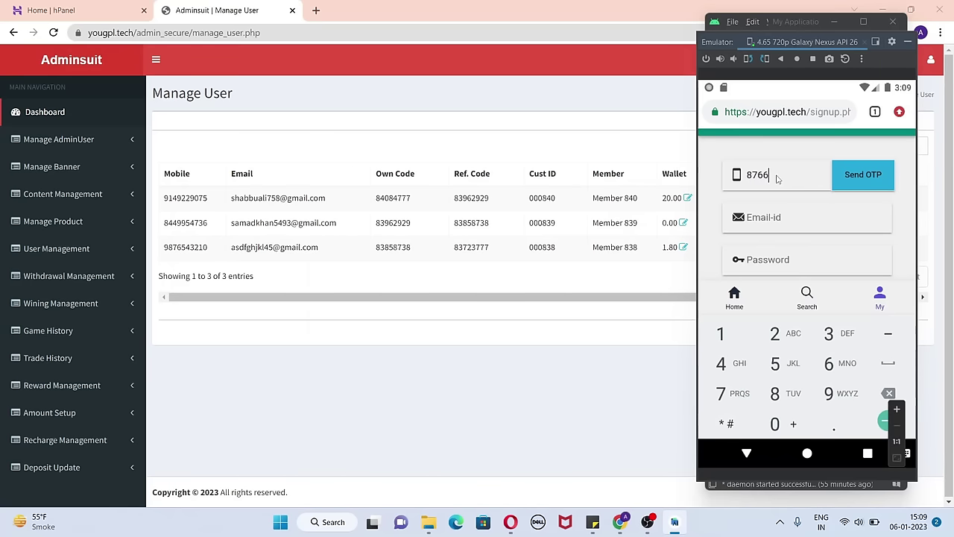
click(772, 227)
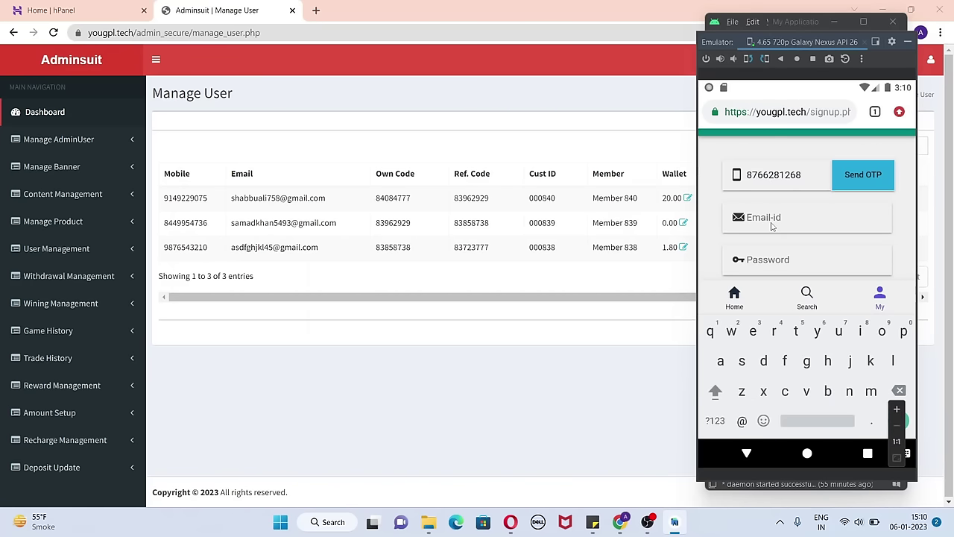
text(test@gmail.com)
Step: Fill in the password and the referrer's recommendation code, then request an OTP
click(772, 261)
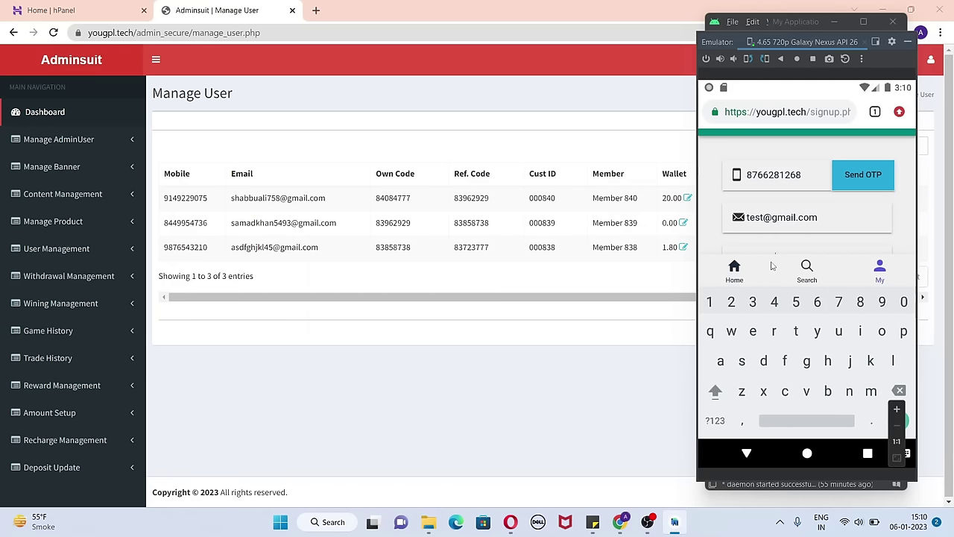
key(Escape)
click(801, 301)
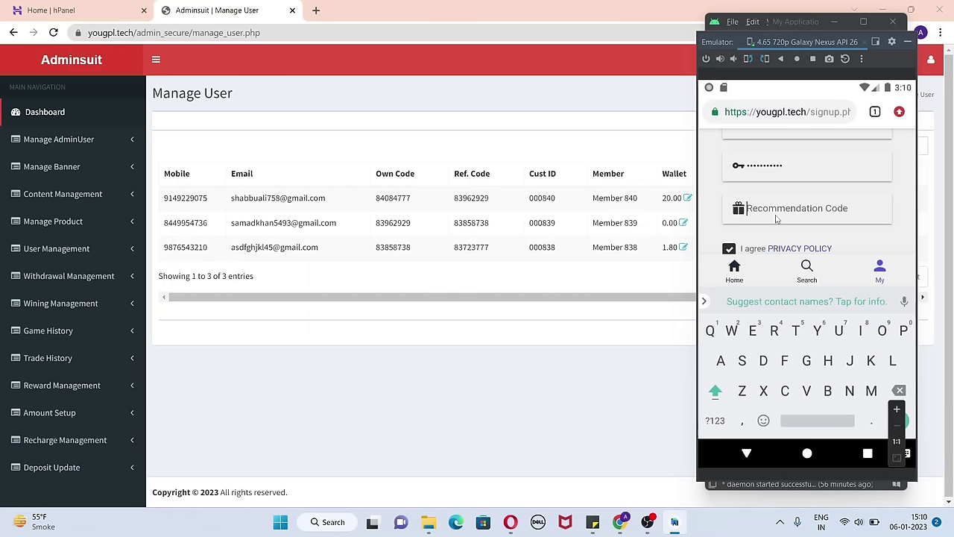
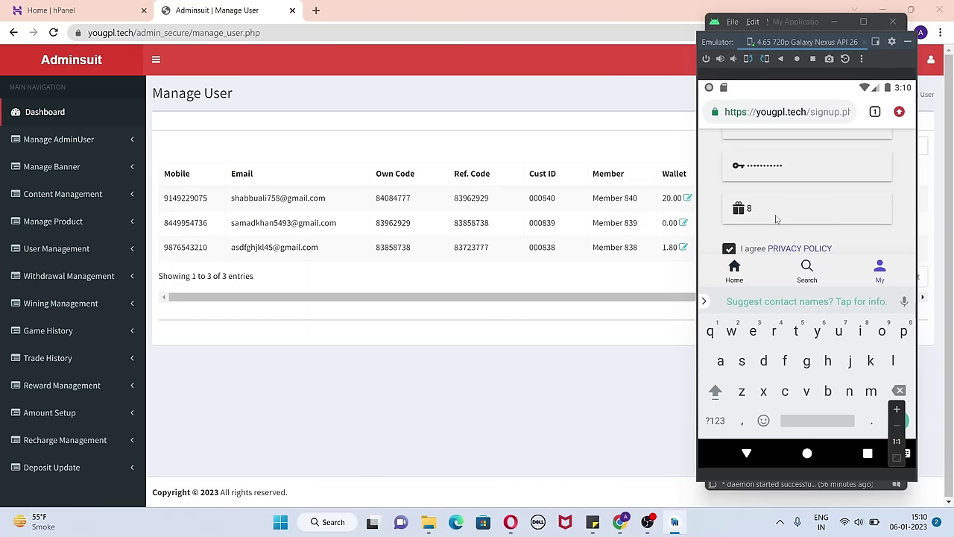
click(778, 234)
click(745, 455)
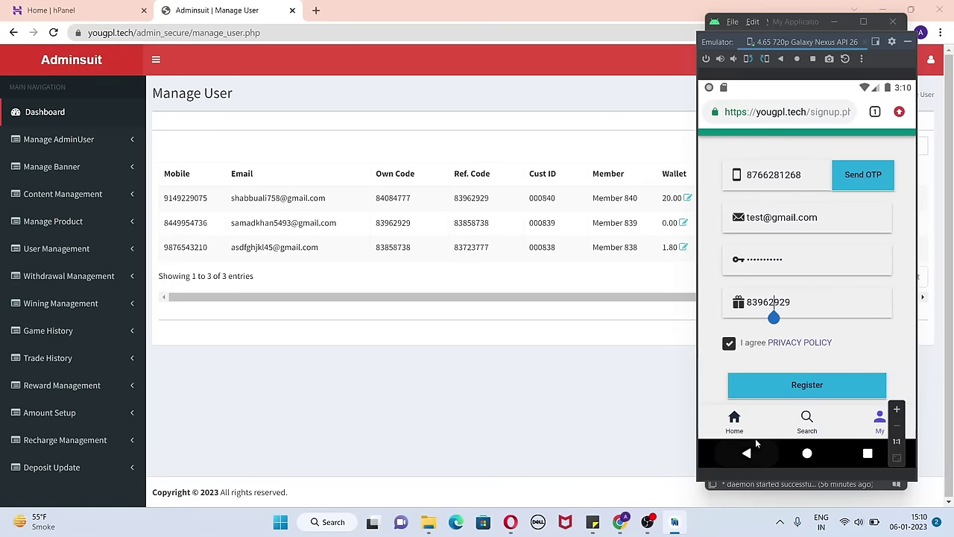
click(853, 174)
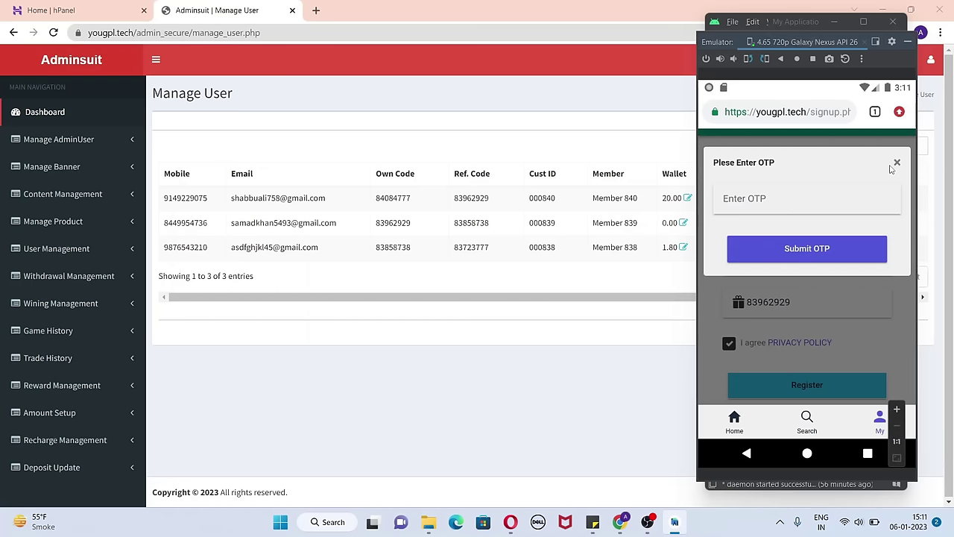
Step: Enter and submit the received OTP, then dismiss the match banner
click(777, 196)
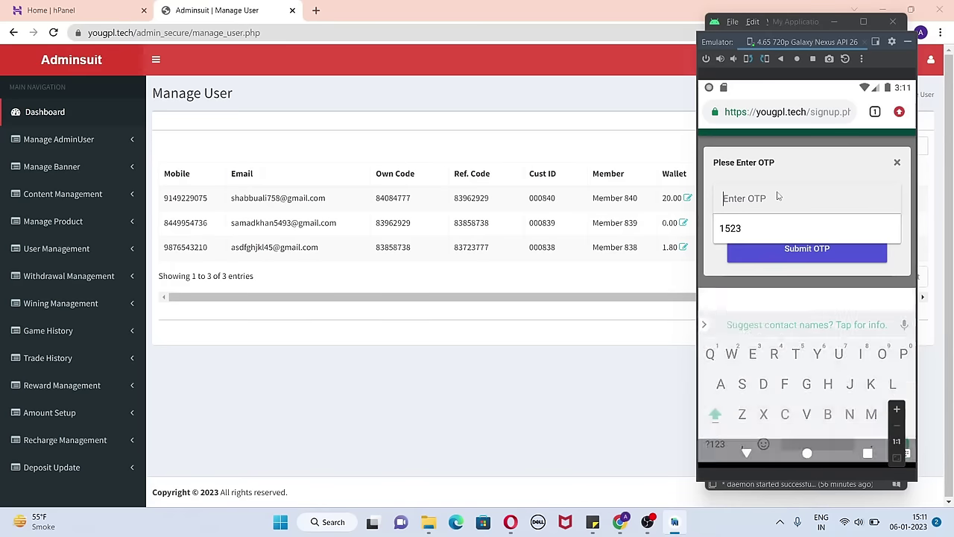
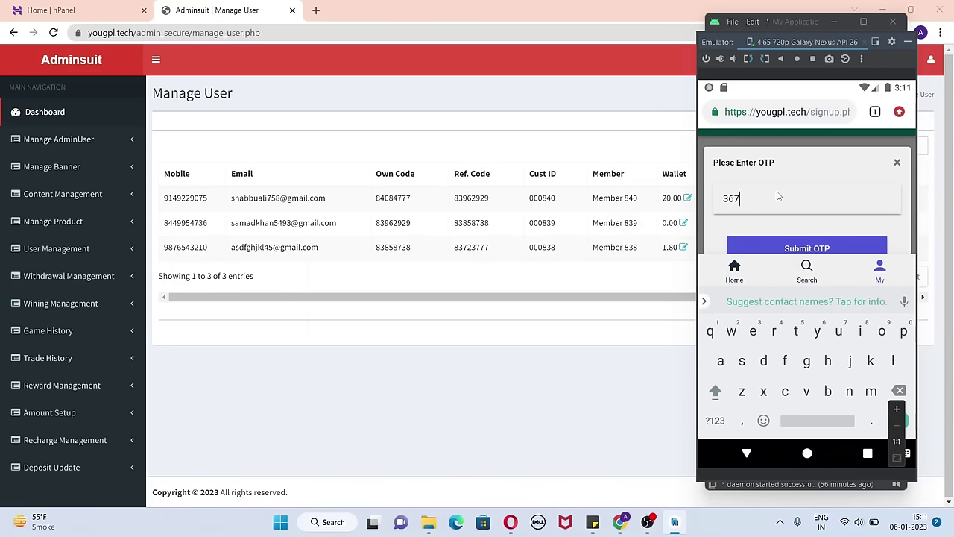
click(801, 244)
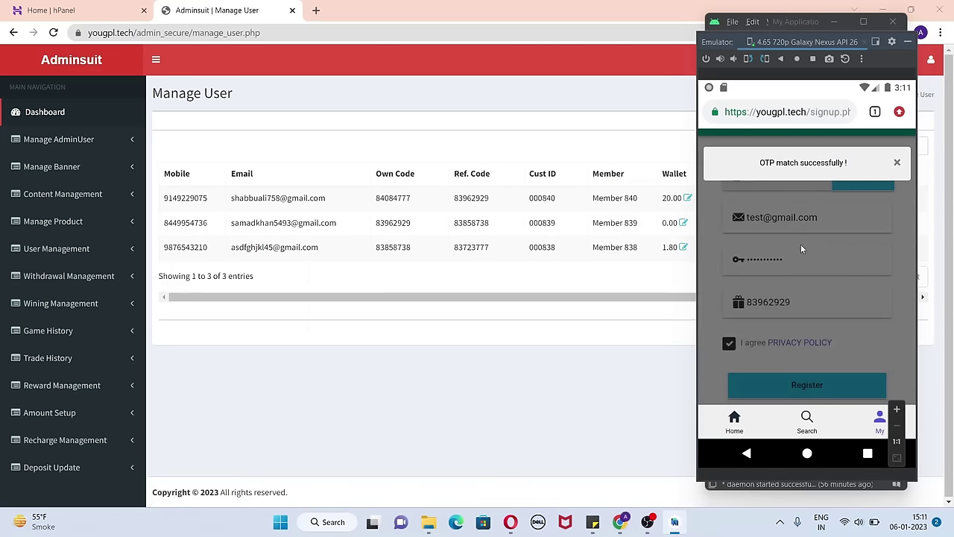
click(898, 162)
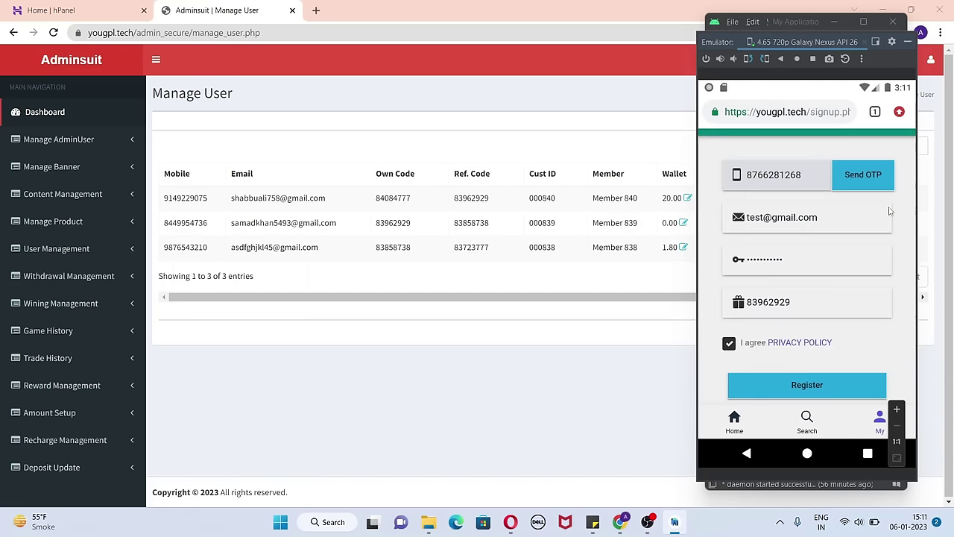
Step: Register the account, acknowledge the Thank you dialog, and return to login
click(803, 386)
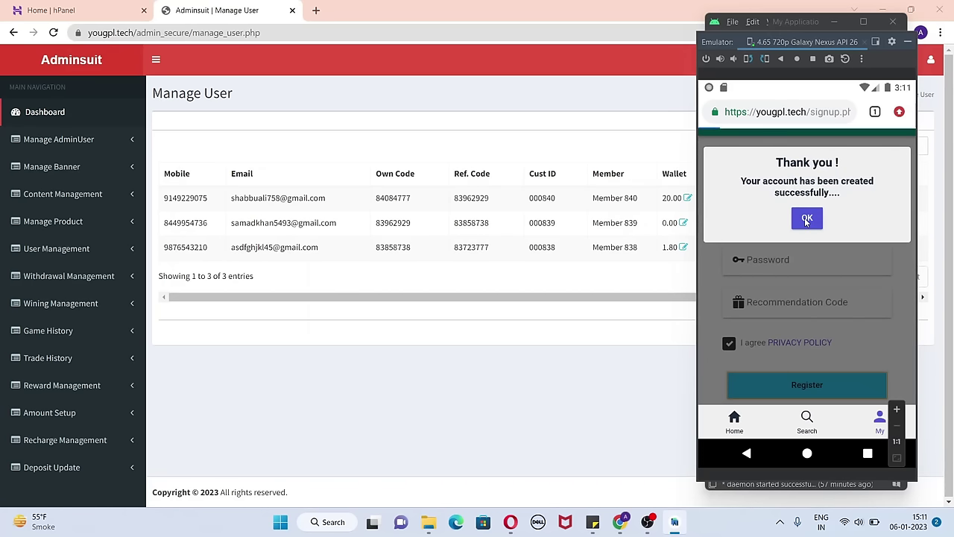
click(807, 219)
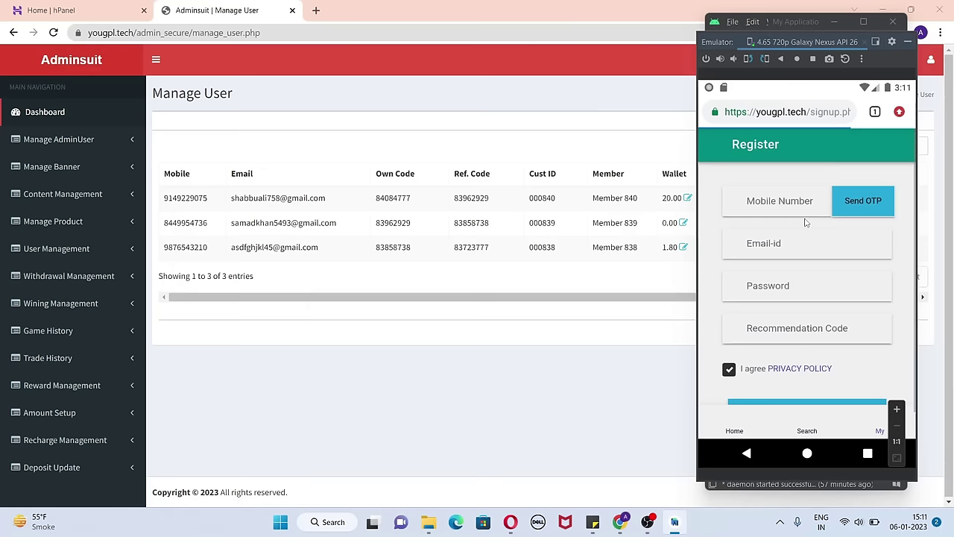
click(879, 422)
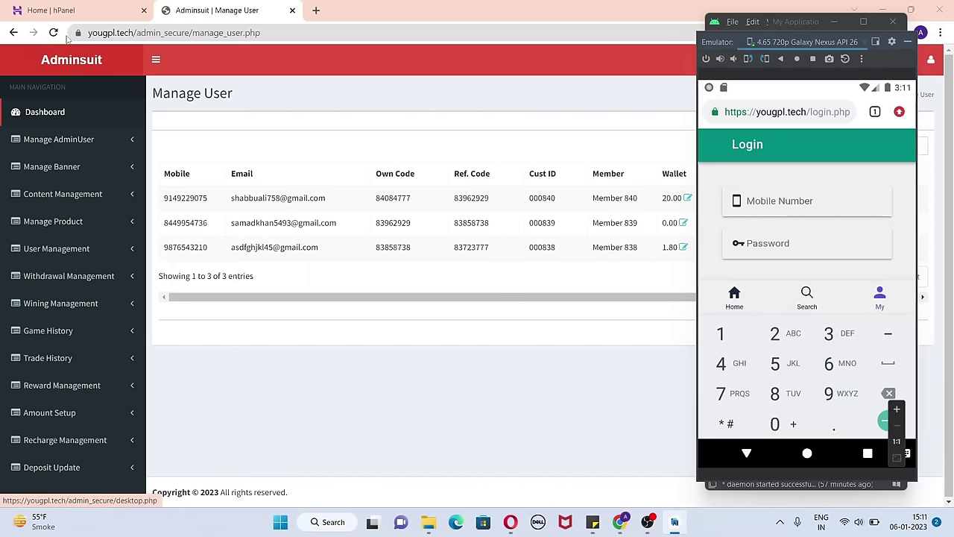
Step: Reload Manage User to confirm Member 842, then log into the new account on the emulator, declining password saving
click(53, 33)
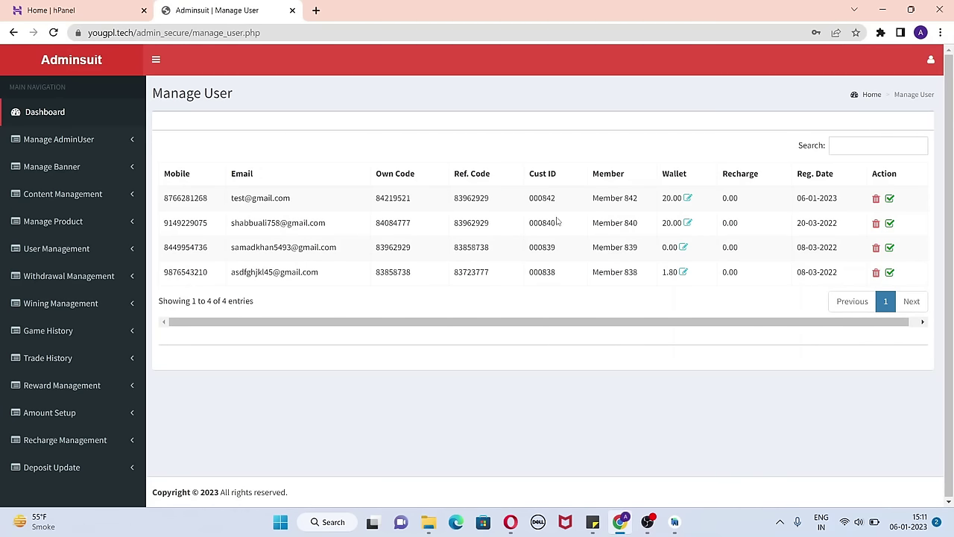
click(674, 522)
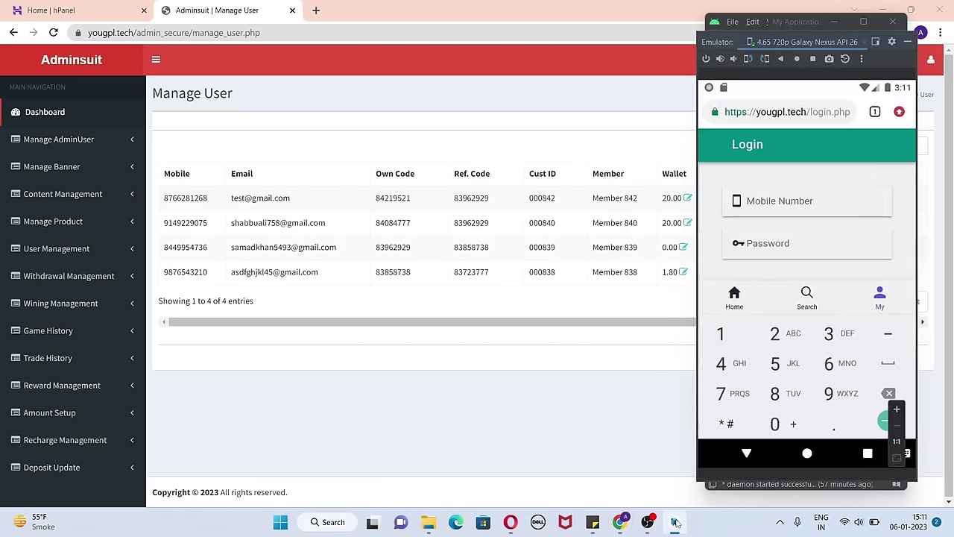
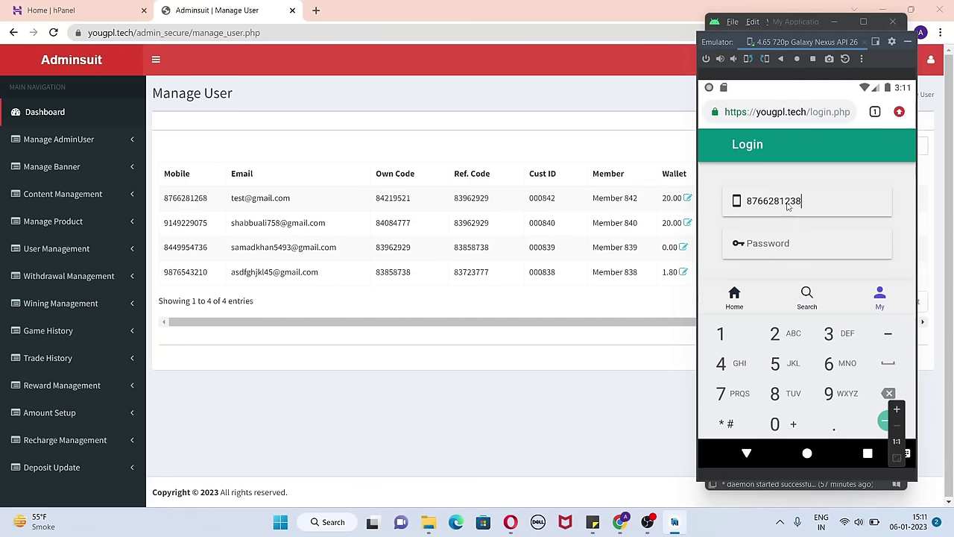
key(Tab)
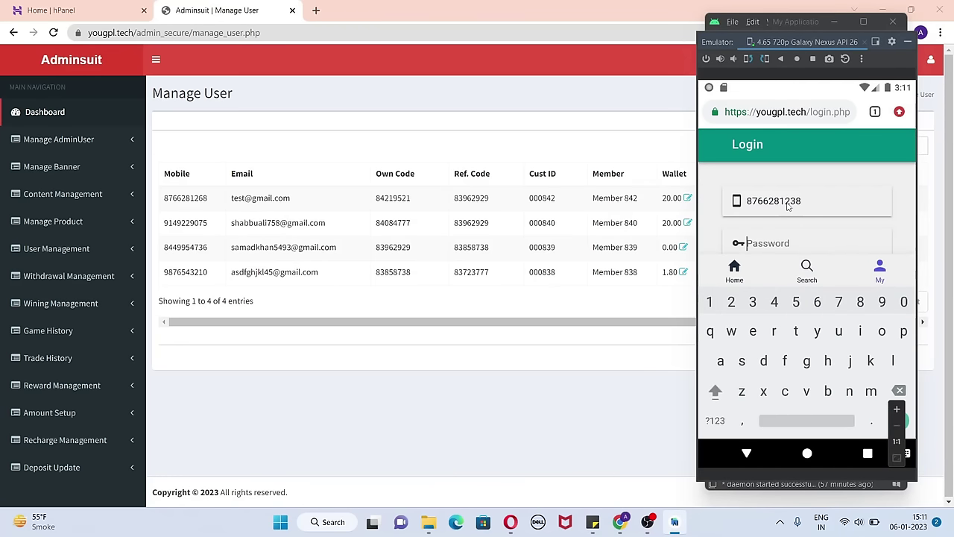
click(713, 243)
click(803, 304)
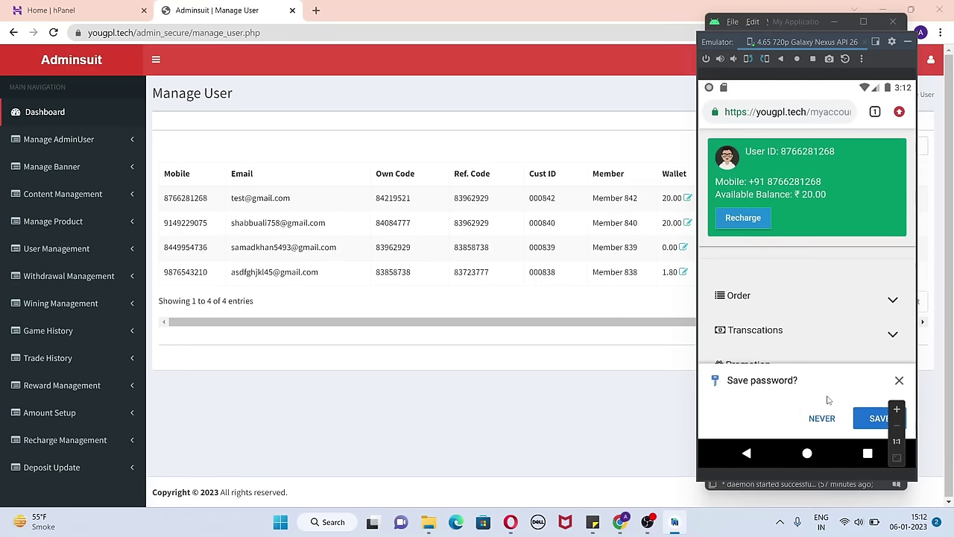
click(824, 418)
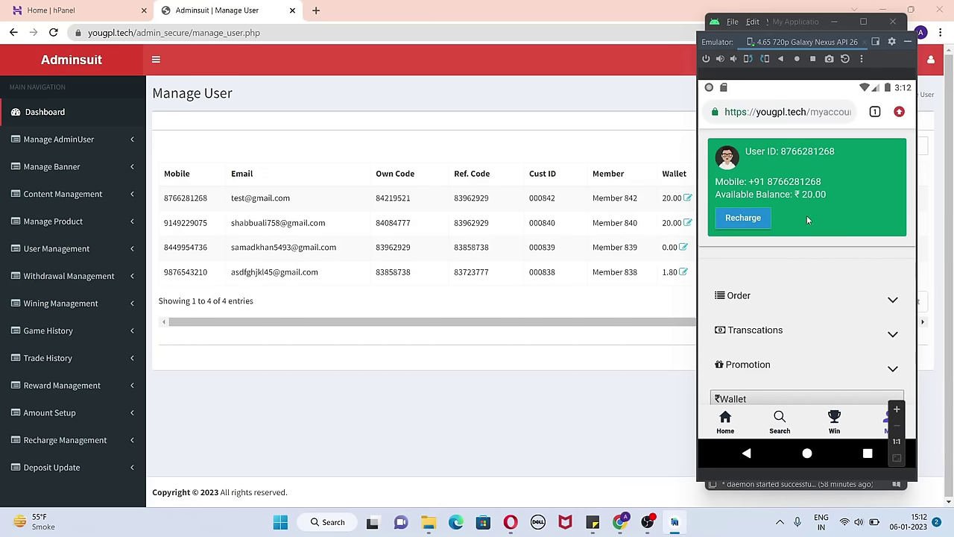
Step: Start a 5000 recharge from the account's Recharge page on the phone
click(749, 218)
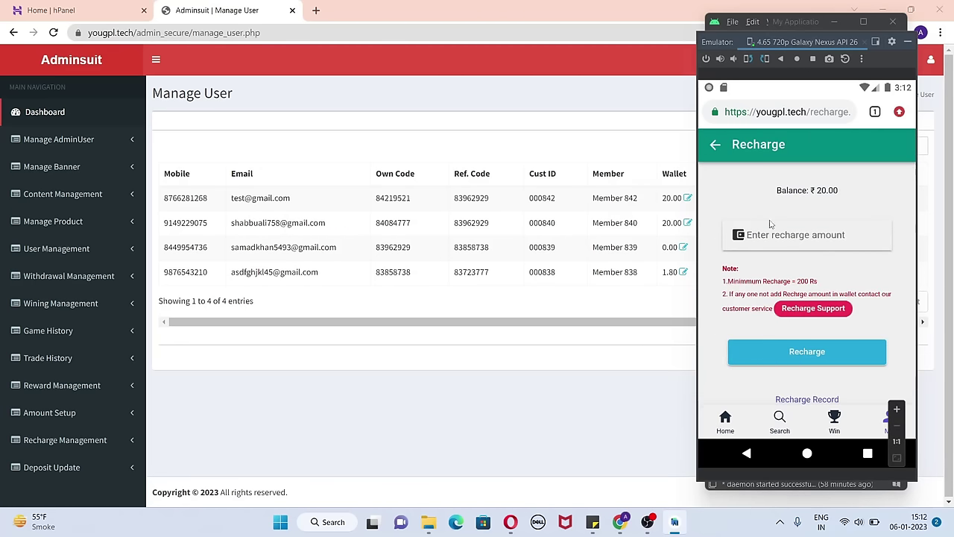
click(790, 237)
text(5000)
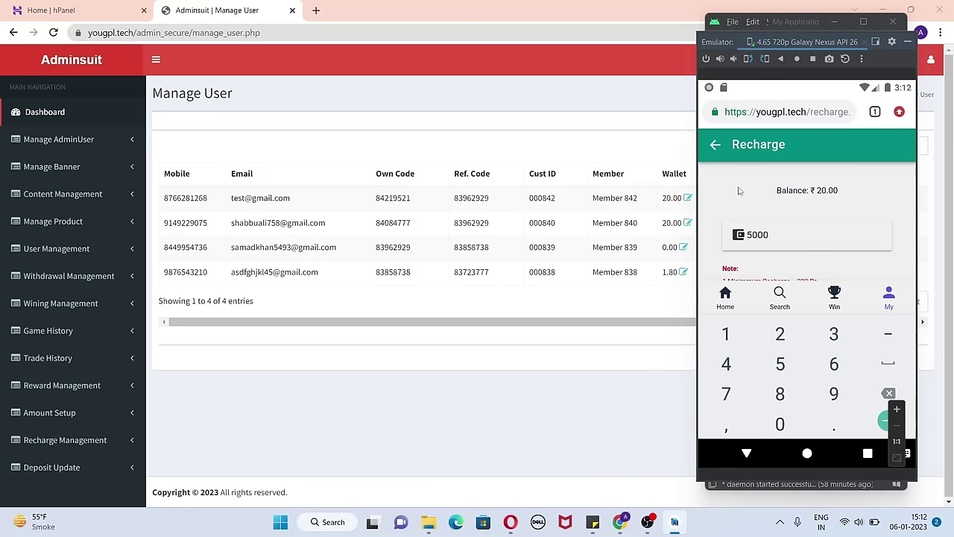
key(Escape)
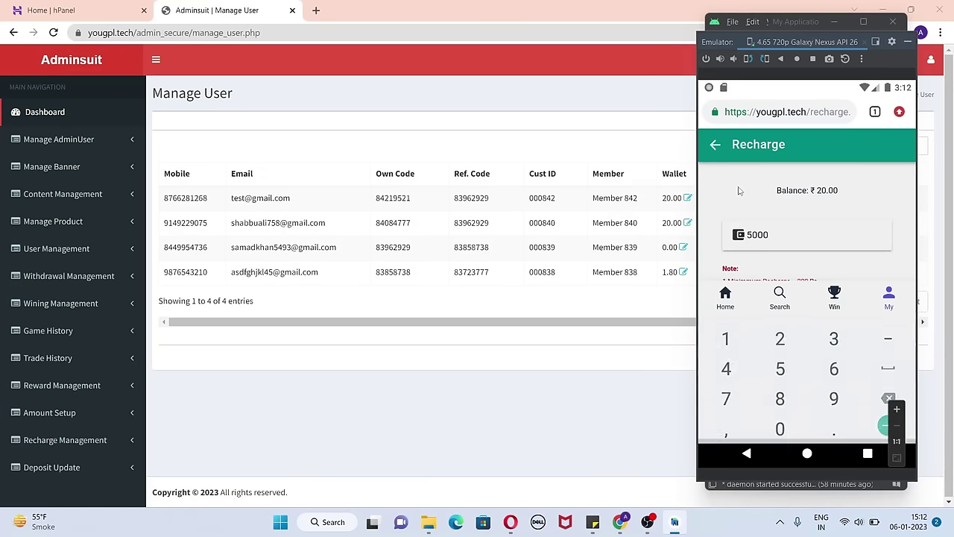
click(787, 358)
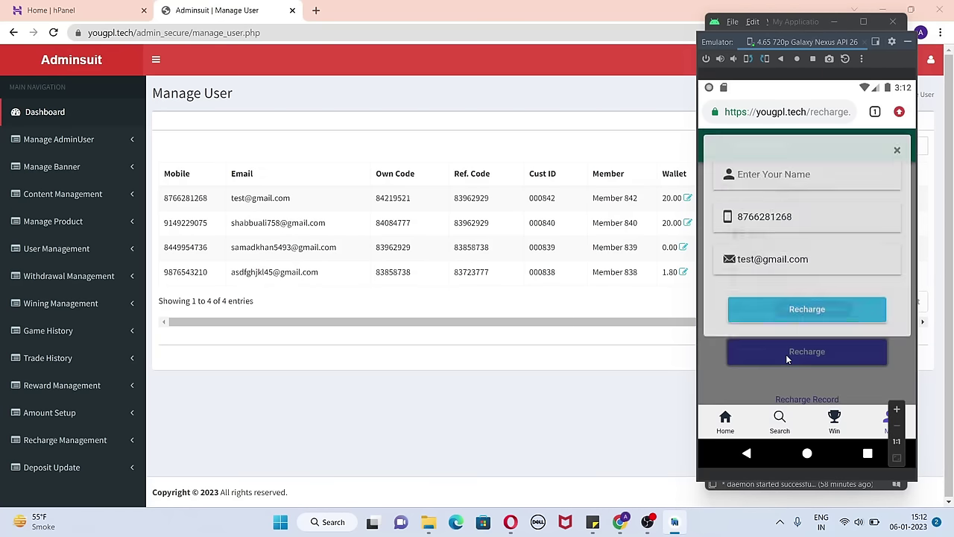
Step: Enter the payer's name and submit the recharge to reach the UPI payment page
click(785, 186)
text(amit)
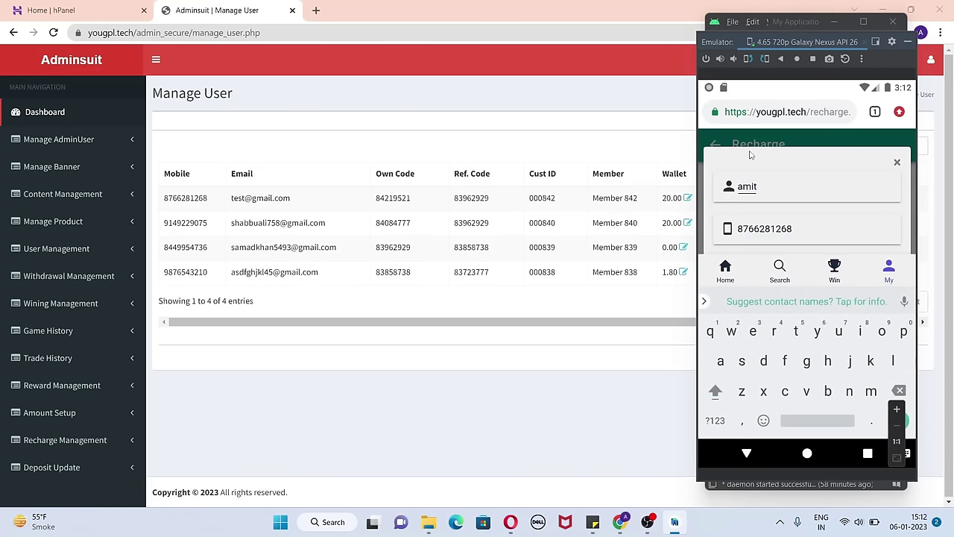
key(Escape)
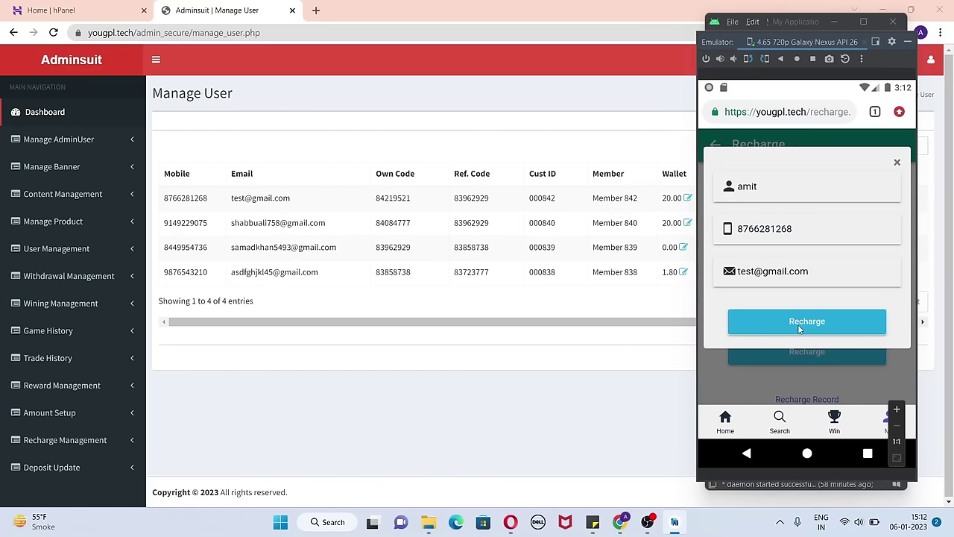
click(800, 328)
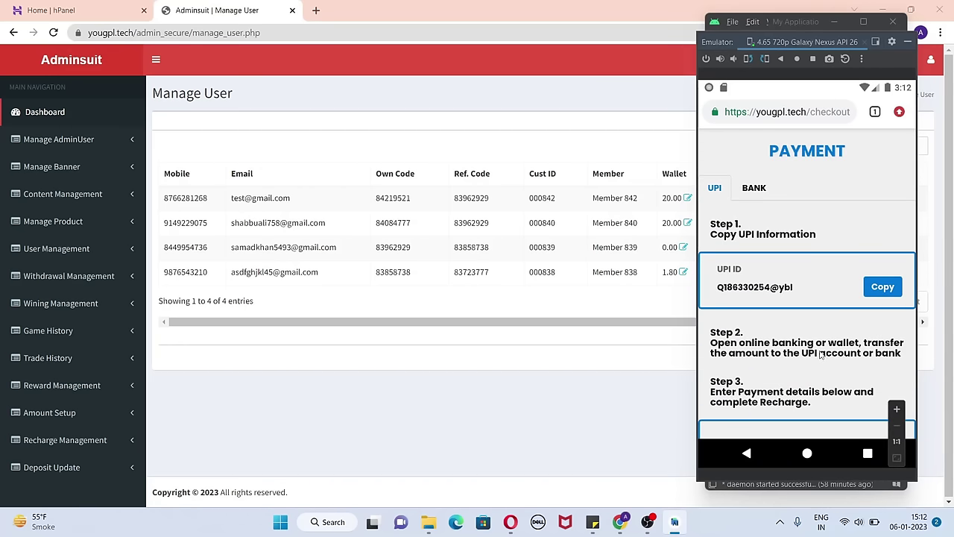
Step: Fill in a payment reference number and the deposit amount on the checkout form
scroll(819, 355, down, 5)
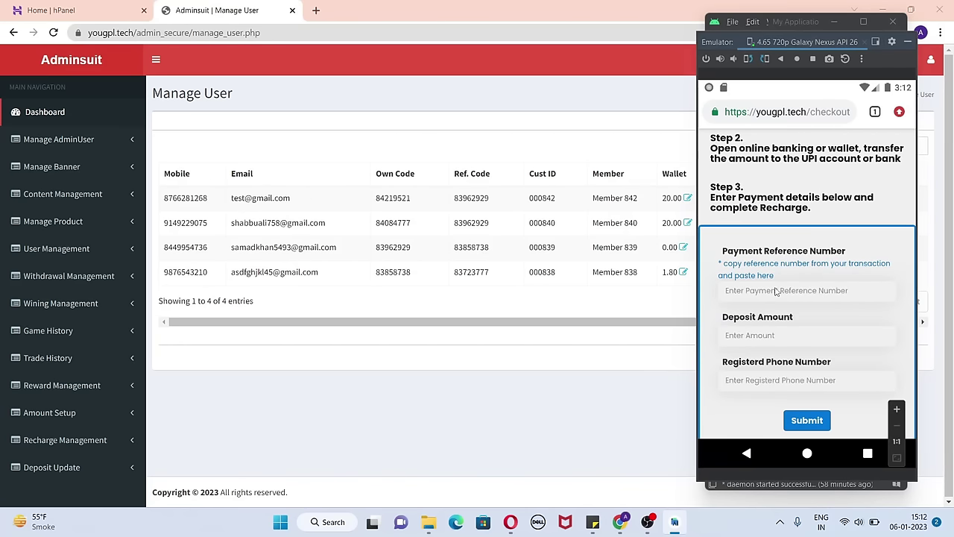
click(775, 290)
text(12345)
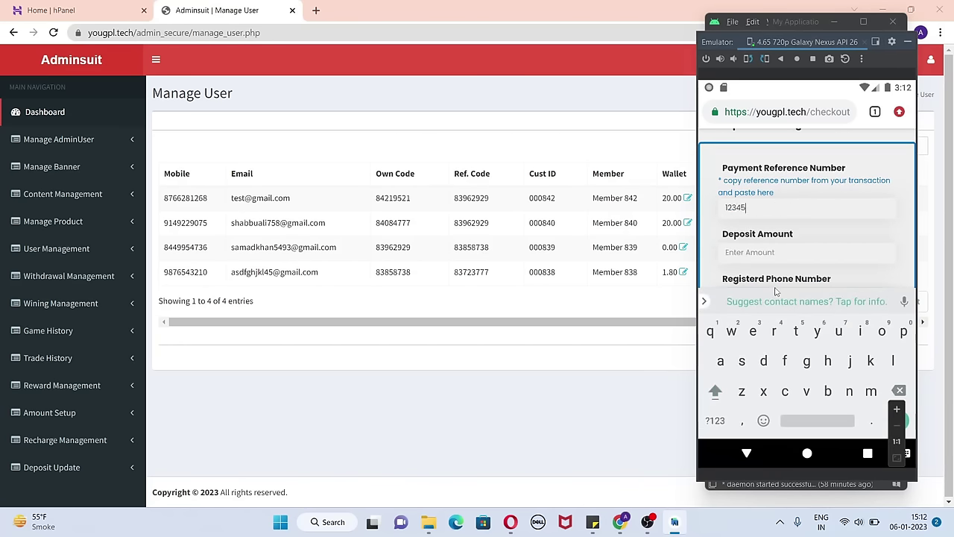
text(6789)
click(754, 252)
text(5000)
click(710, 264)
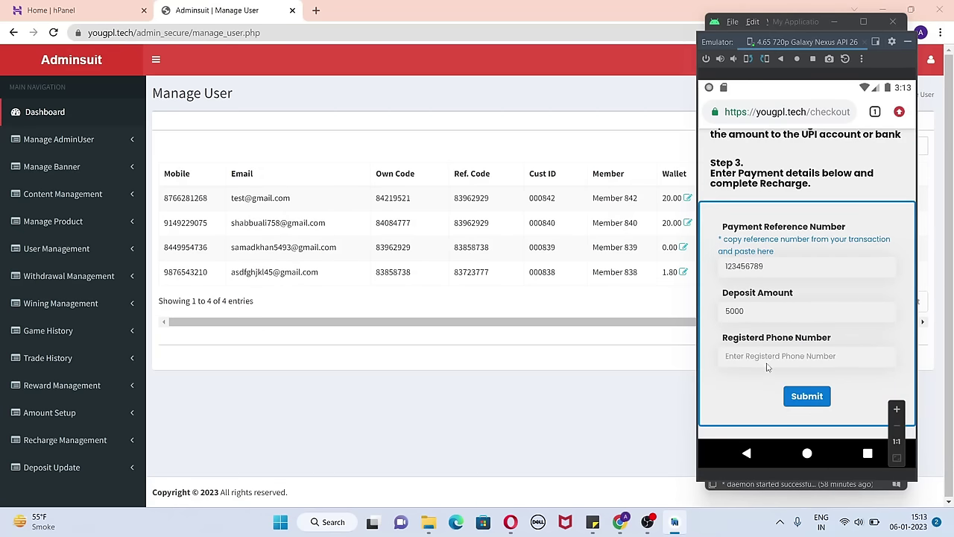
Step: Enter the registered phone number and submit the recharge request
click(767, 363)
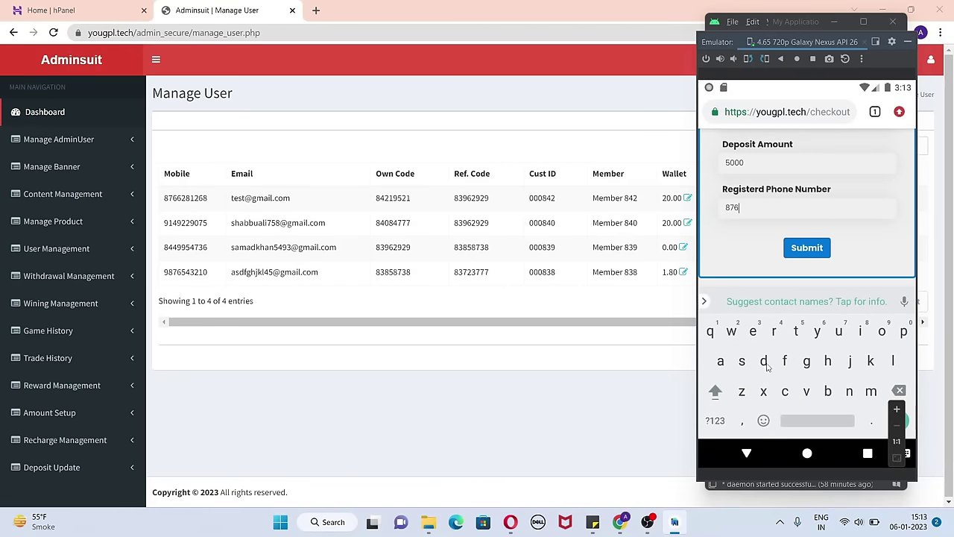
click(807, 248)
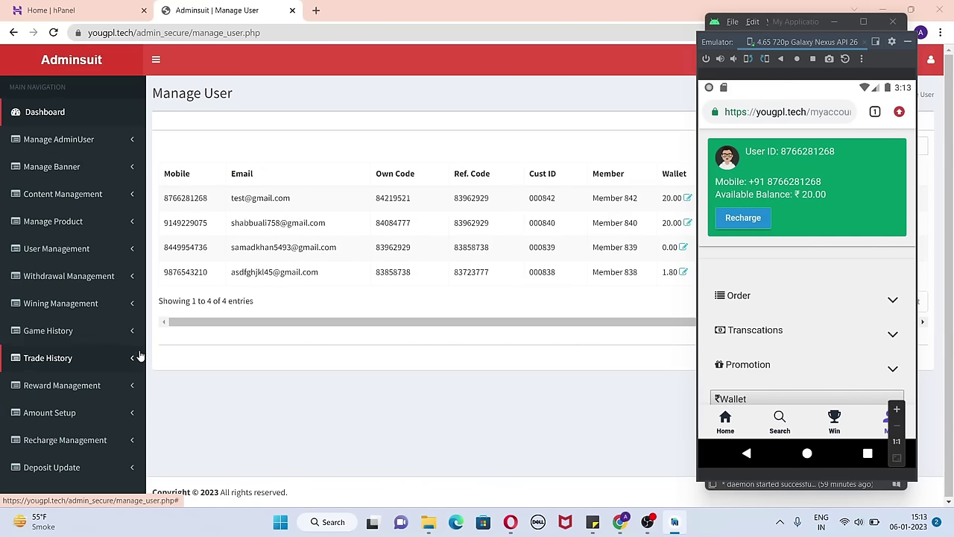
click(64, 468)
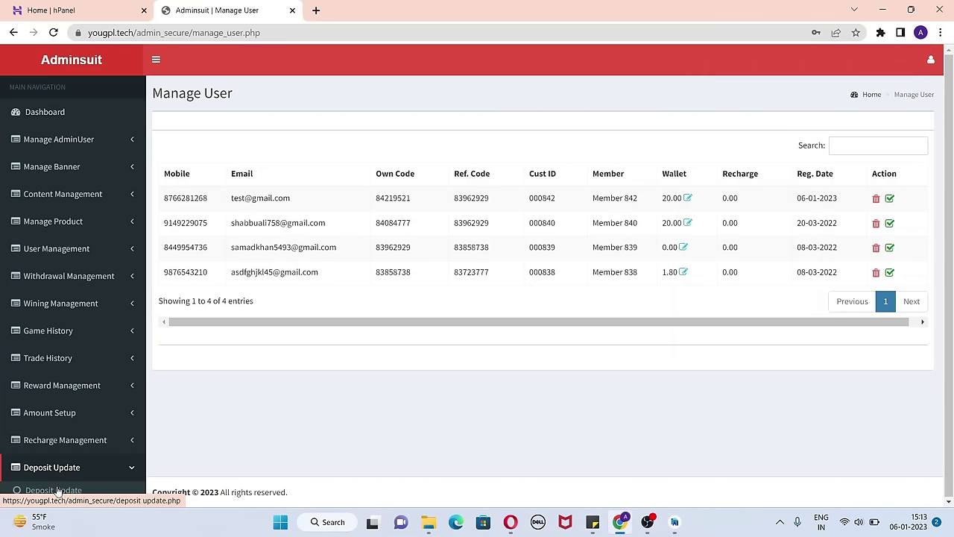
Step: Approve the pending 5000 deposit under Deposit Update, then return to the emulator's browser
click(57, 492)
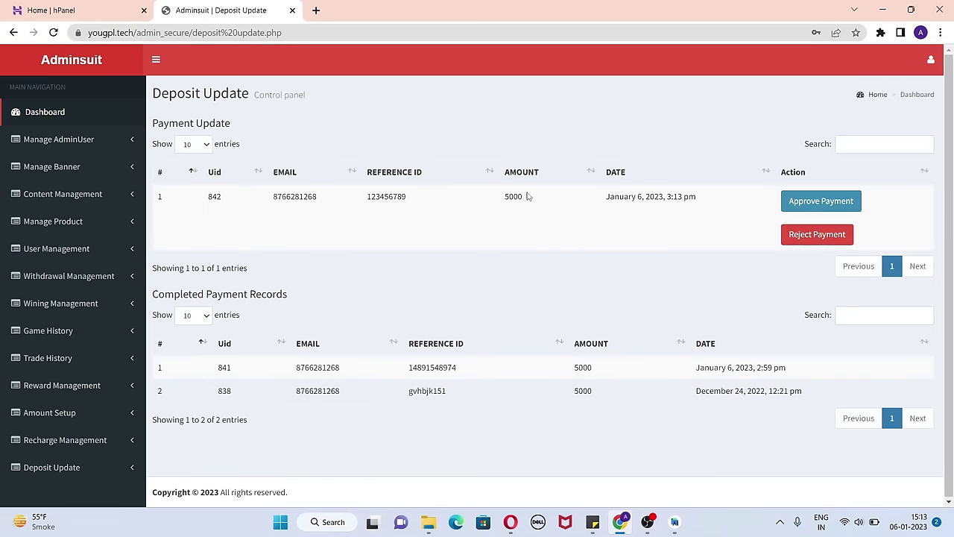
click(823, 203)
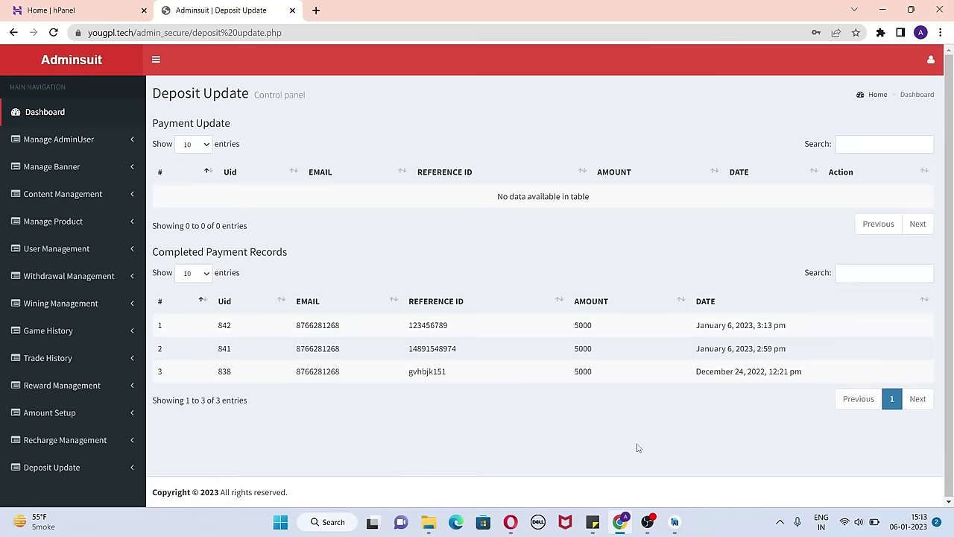
click(673, 526)
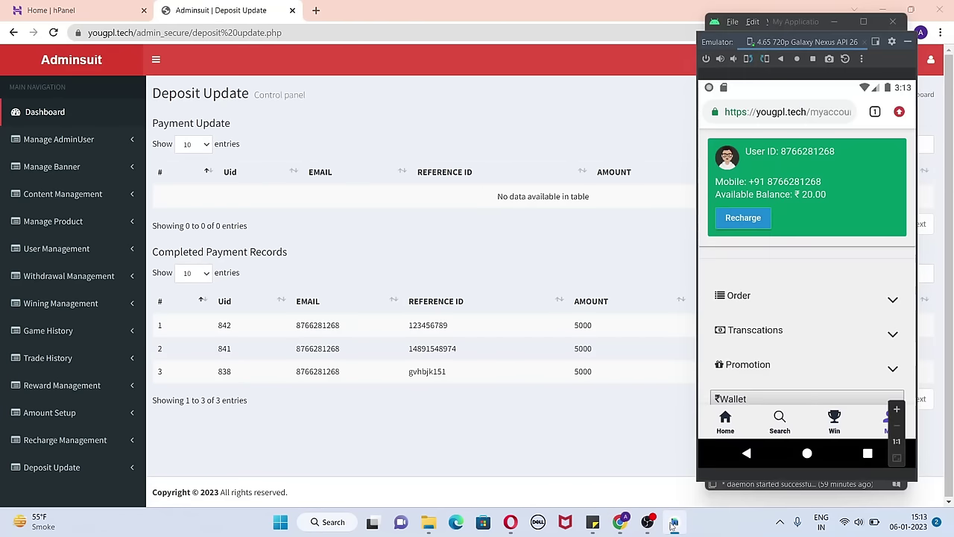
click(813, 111)
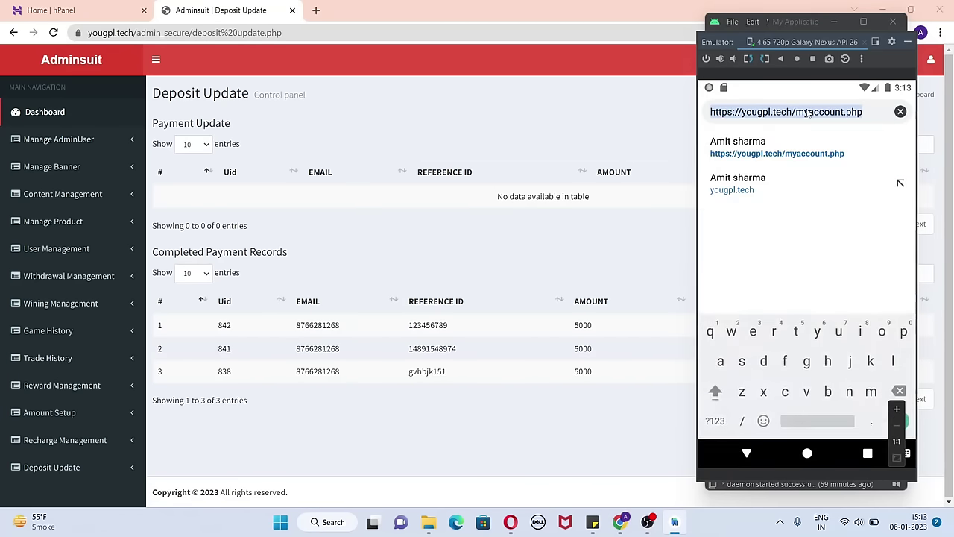
Step: Reload the phone account to show ₹5,020.00, enlarge the emulator, and open the Win page
key(Return)
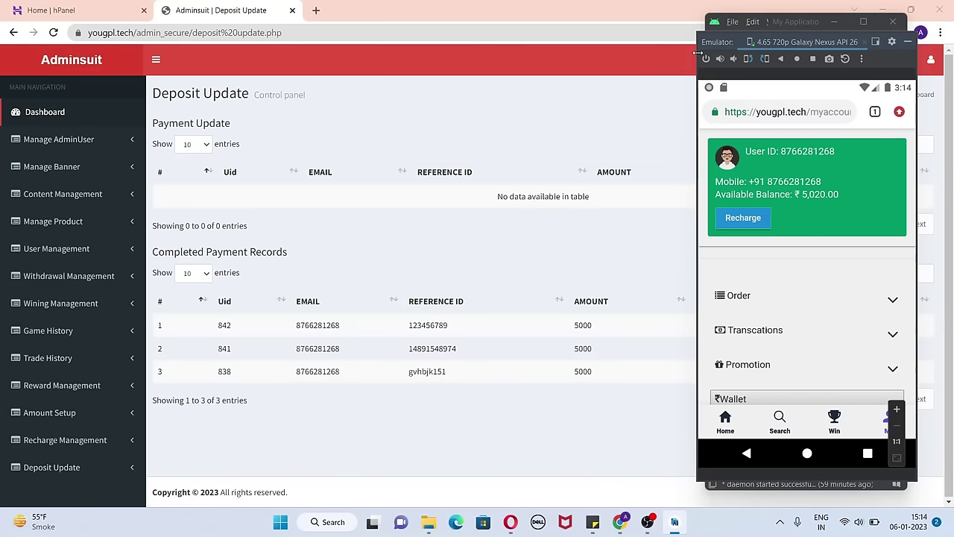
drag(693, 34, 631, 3)
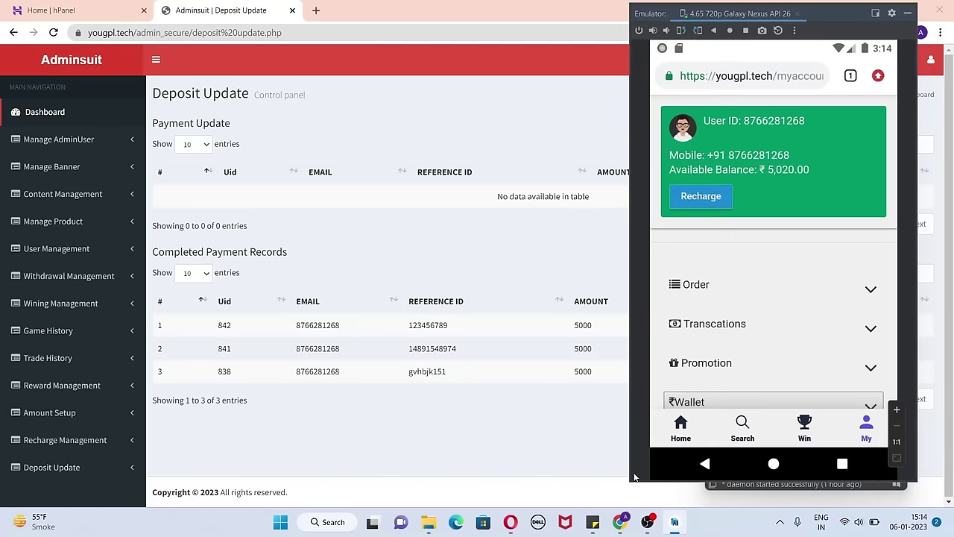
drag(635, 477, 618, 505)
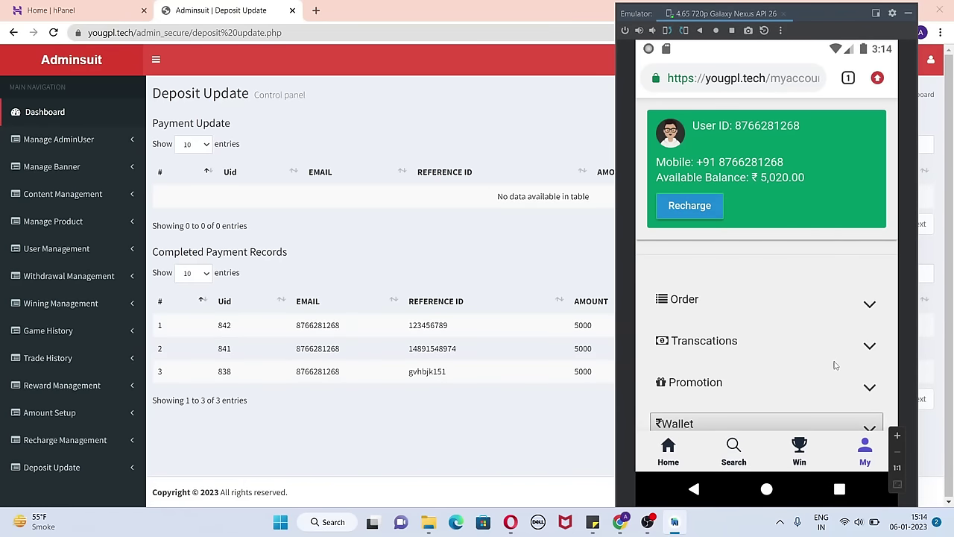
click(799, 451)
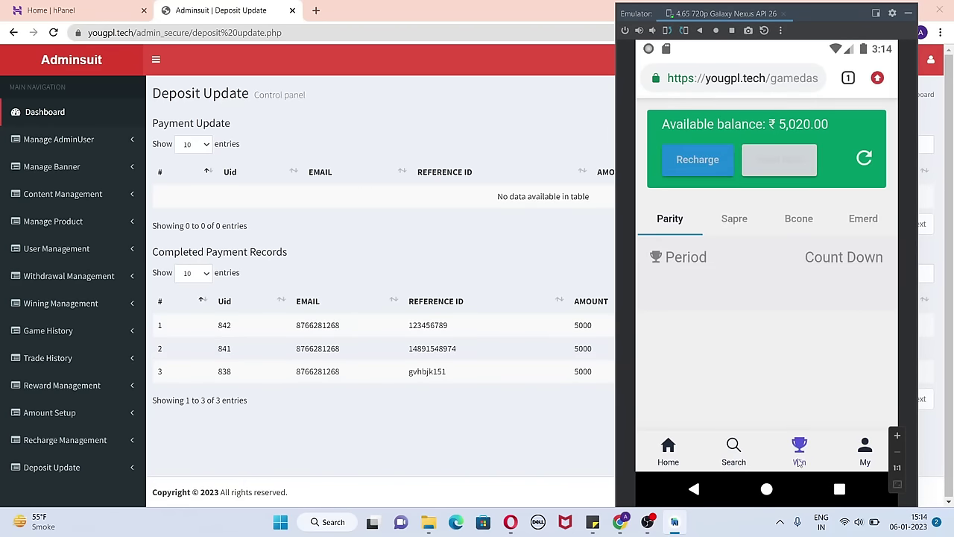
Step: Bet 1000 contract money on Green in Parity and acknowledge the Completed message
click(690, 341)
click(853, 328)
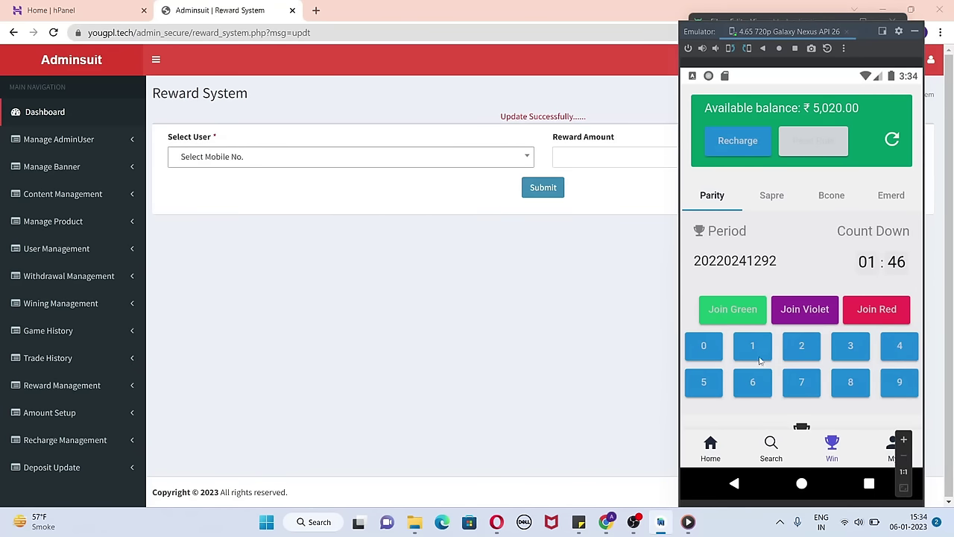
click(740, 309)
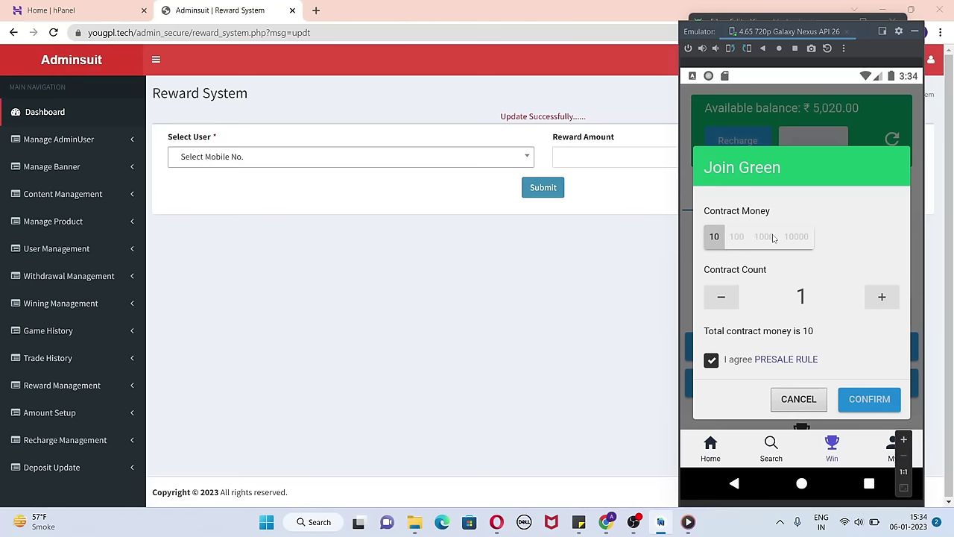
click(775, 237)
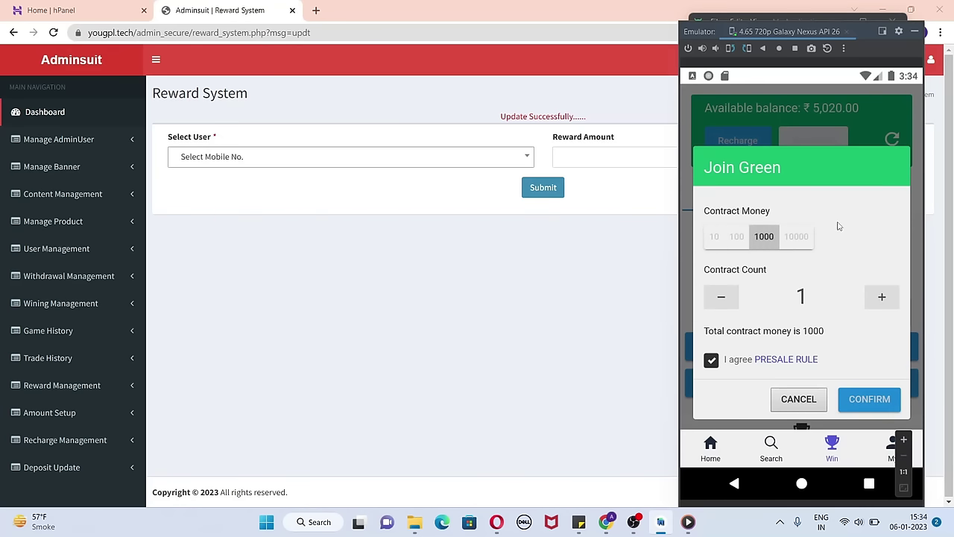
click(868, 398)
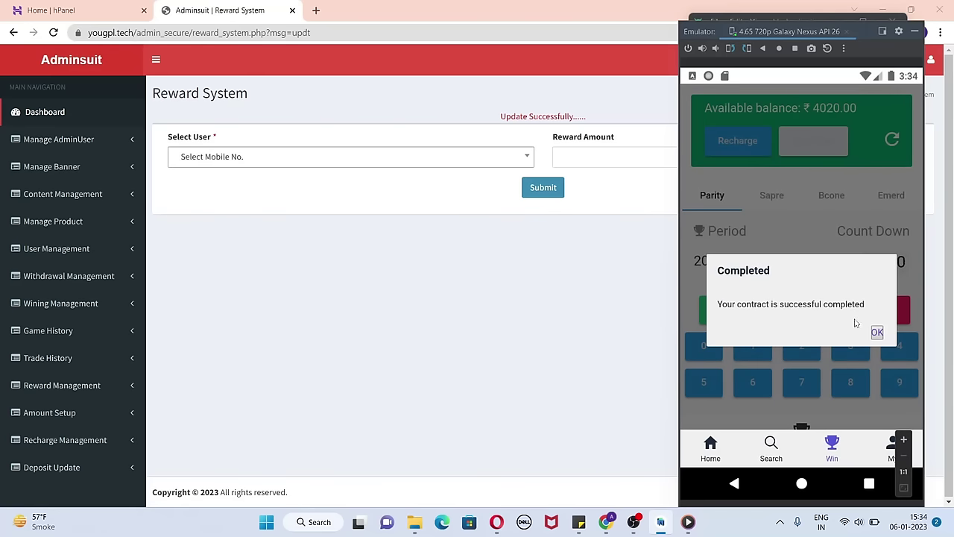
click(877, 332)
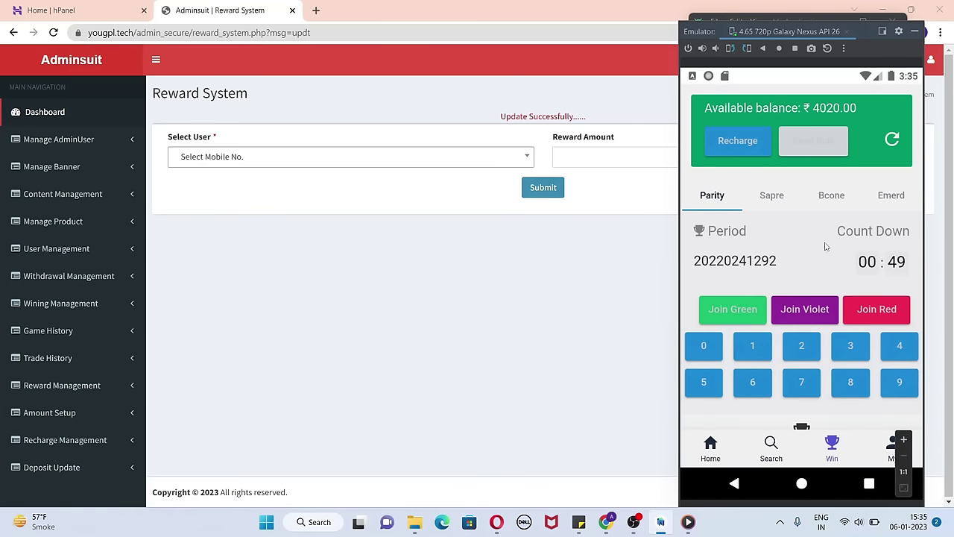
mouse_move(825, 246)
mouse_down()
mouse_move(814, 179)
mouse_move(815, 255)
mouse_up()
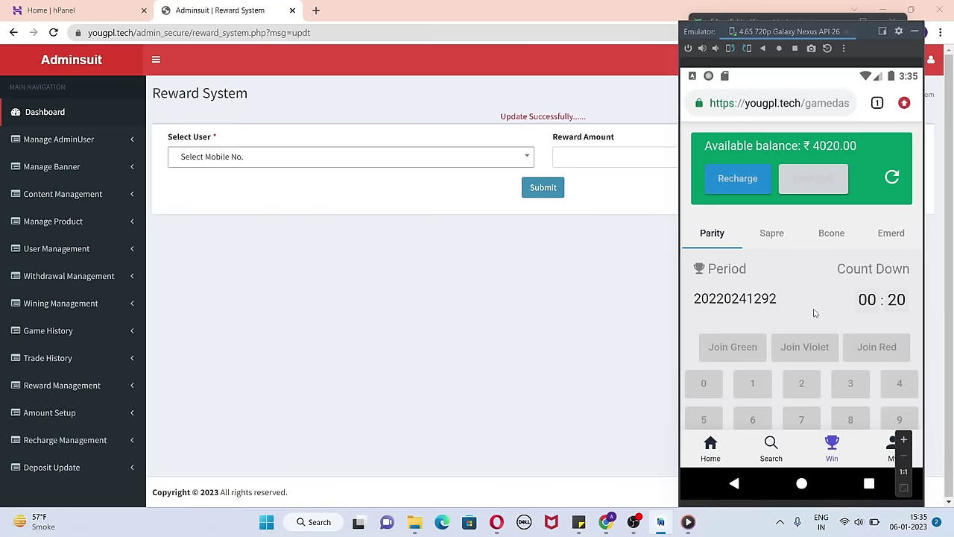
scroll(809, 234, down, 1)
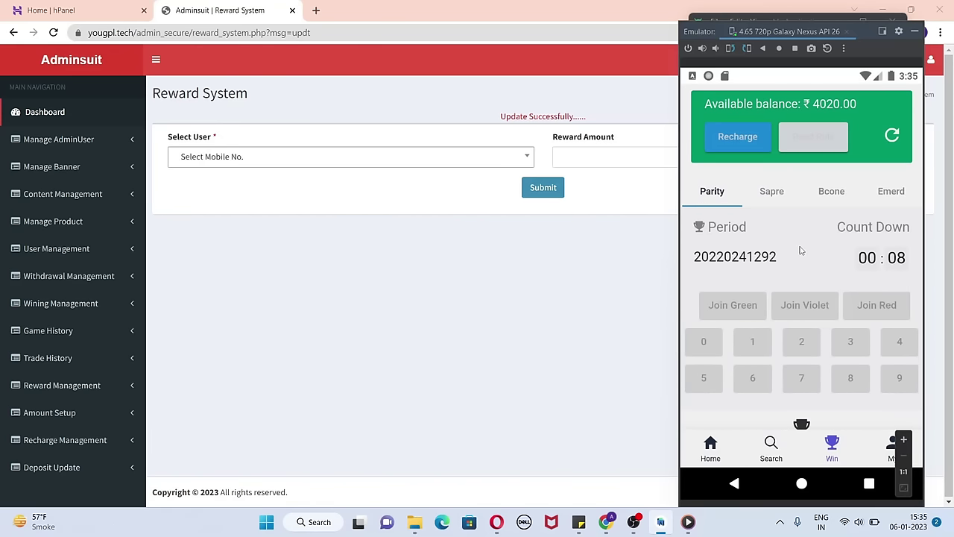
drag(810, 270, 807, 213)
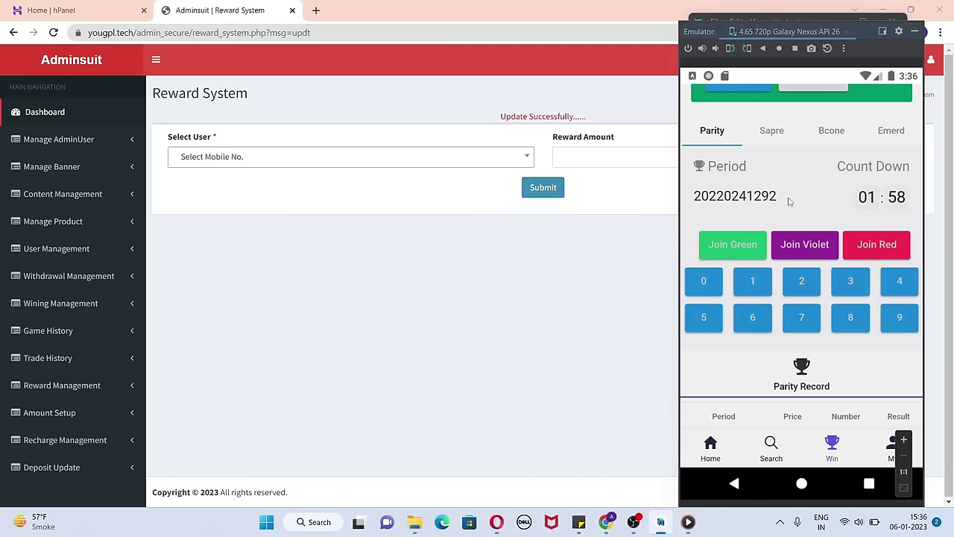
scroll(819, 203, down, 1)
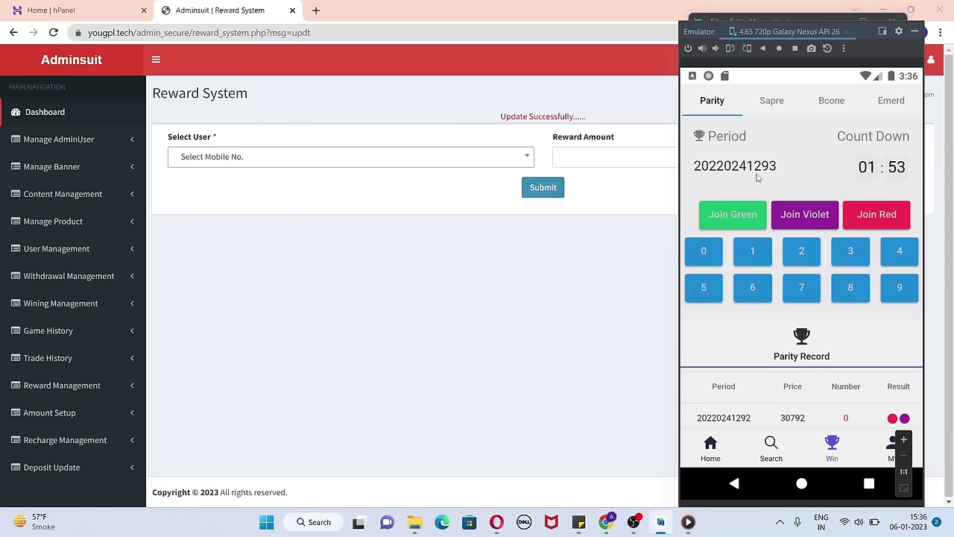
scroll(813, 152, down, 1)
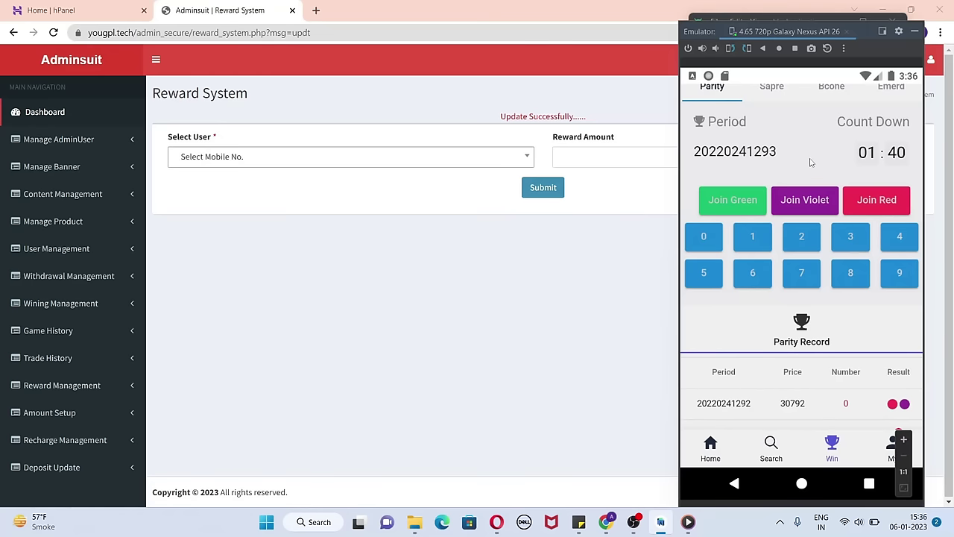
drag(811, 169, 812, 341)
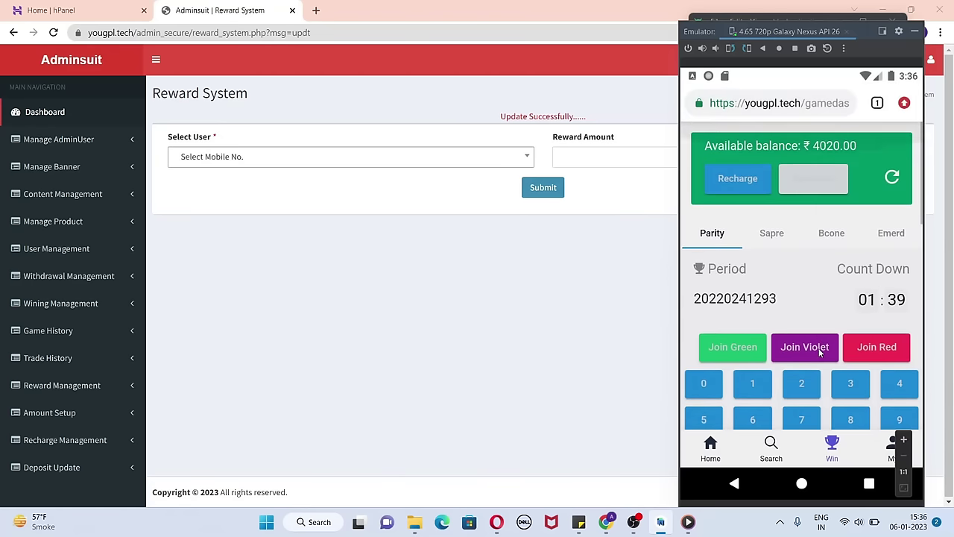
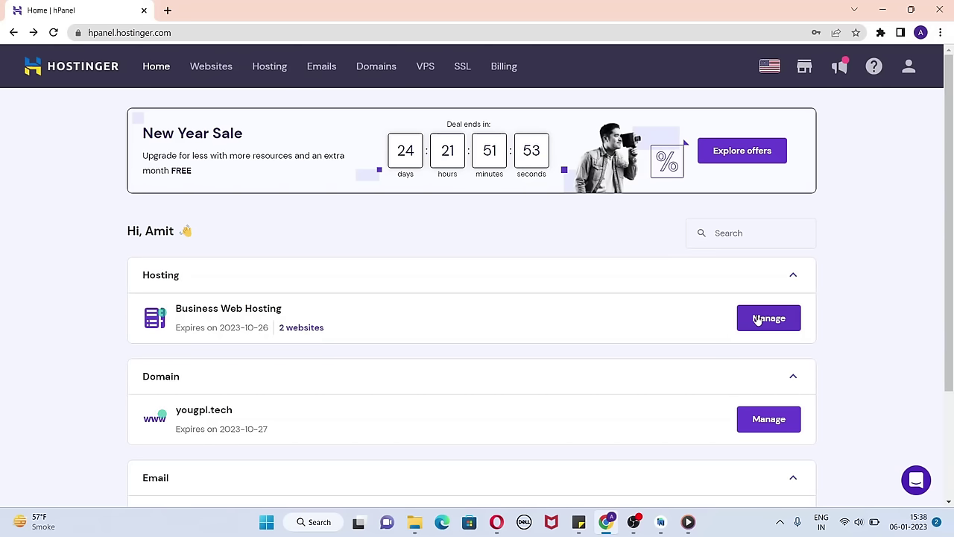
Step: Switch the Business Web Hosting dashboard to yougpl.com and open its MySQL Databases page
click(757, 319)
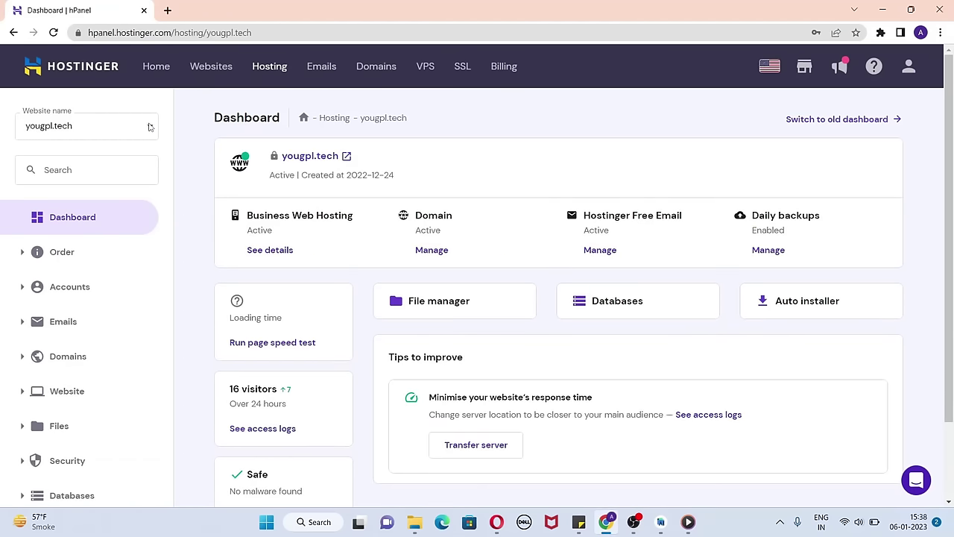
click(148, 124)
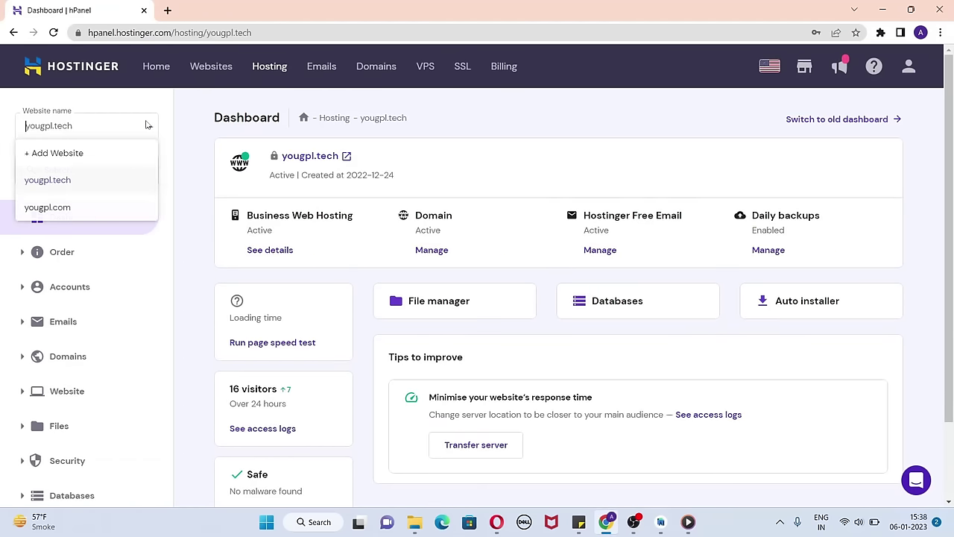
click(62, 207)
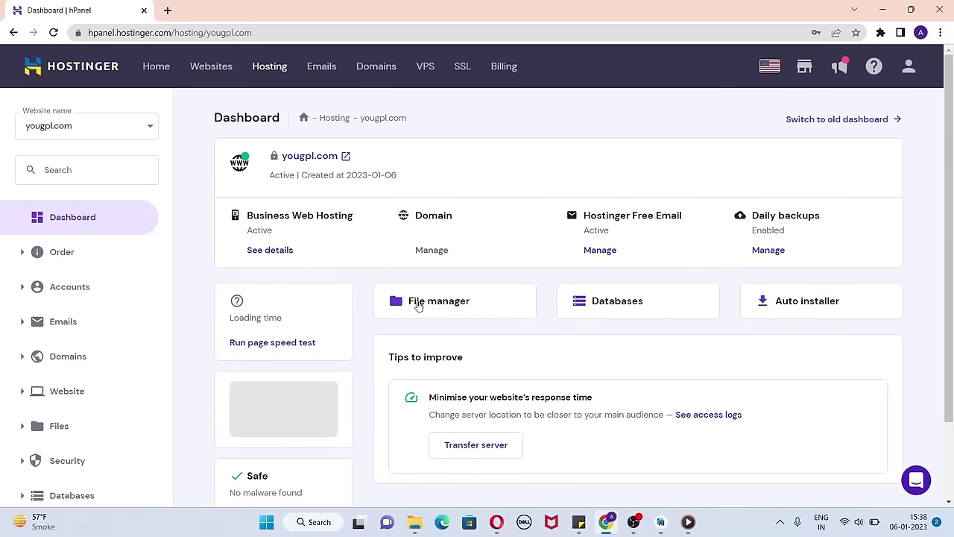
scroll(619, 223, down, 2)
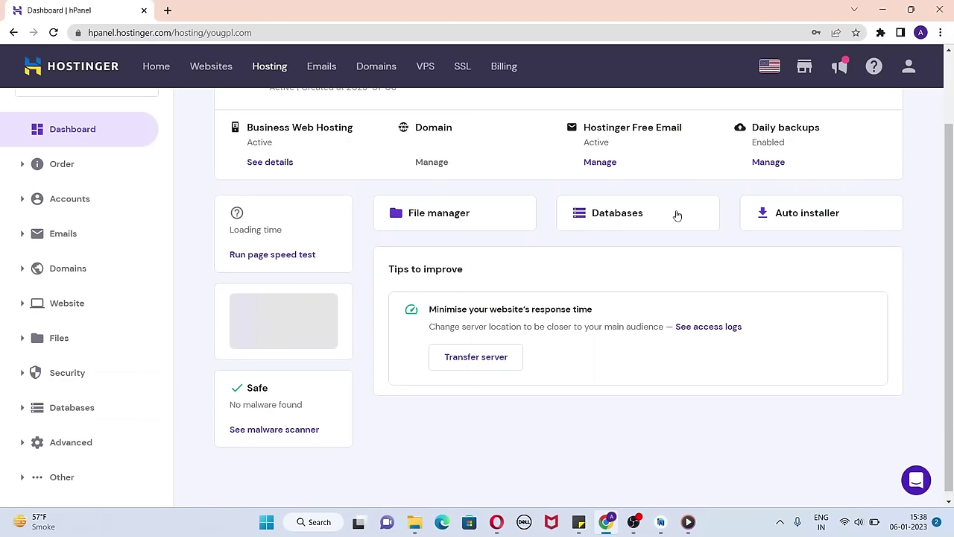
click(605, 213)
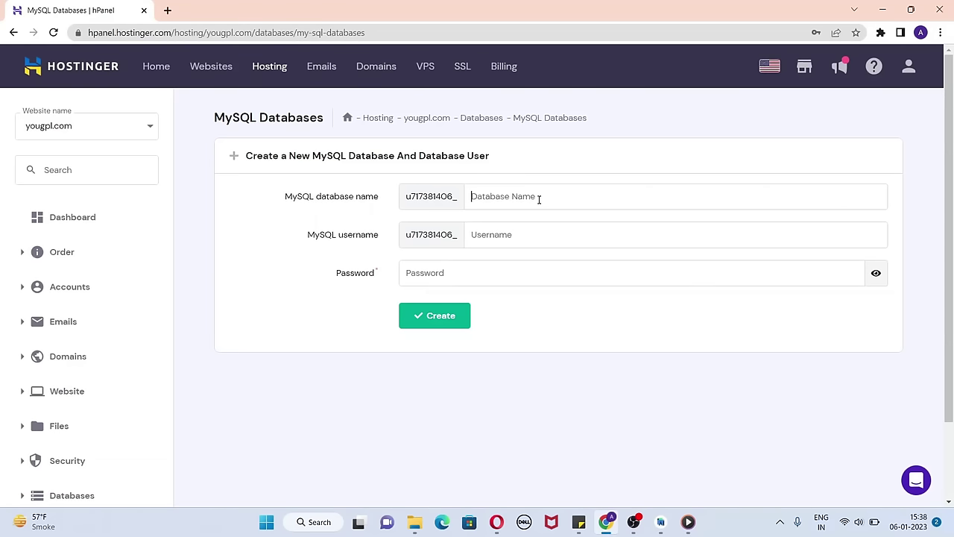
Step: Create a MySQL database and user both named colorgame, with a password, then check the list
text(colorgame)
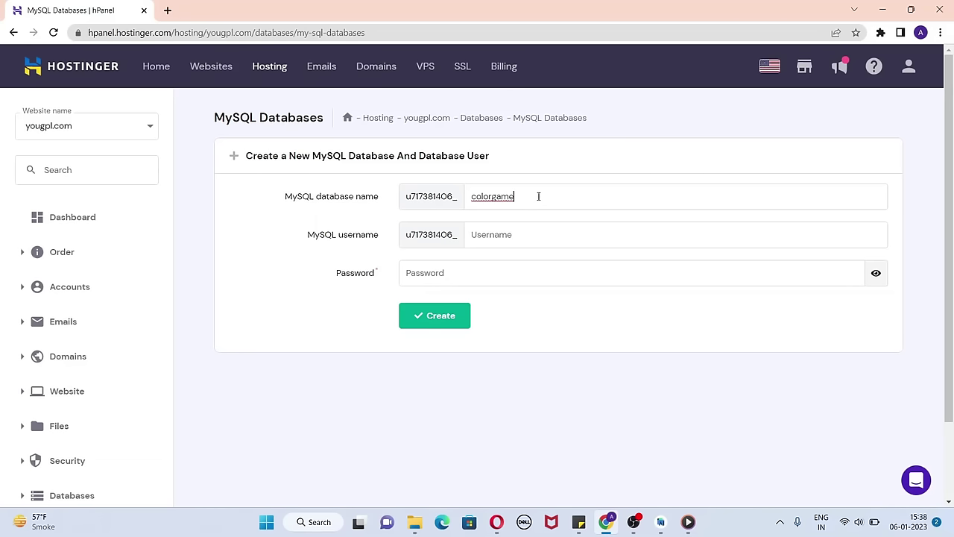
drag(536, 196, 459, 196)
key(ctrl+c)
click(470, 234)
key(ctrl+v)
click(408, 283)
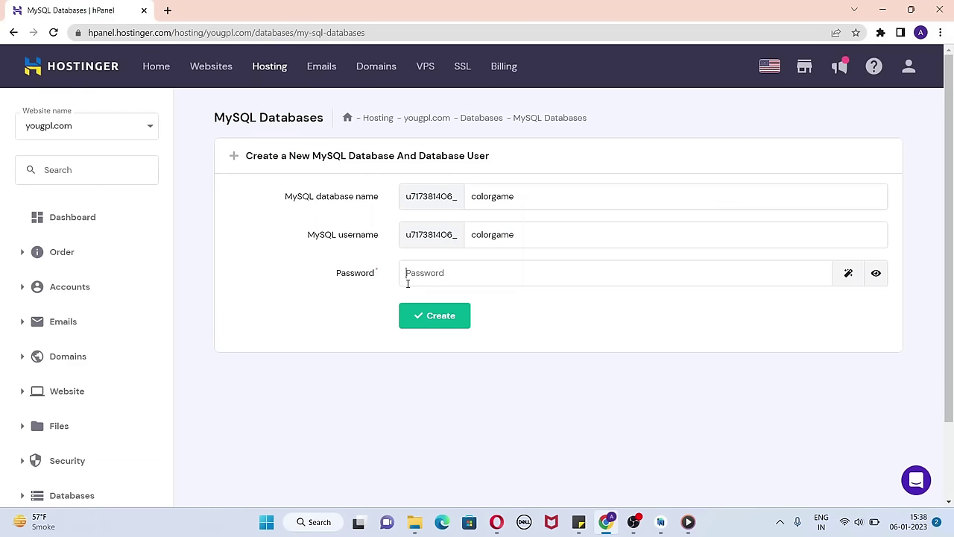
text(•••)
click(444, 319)
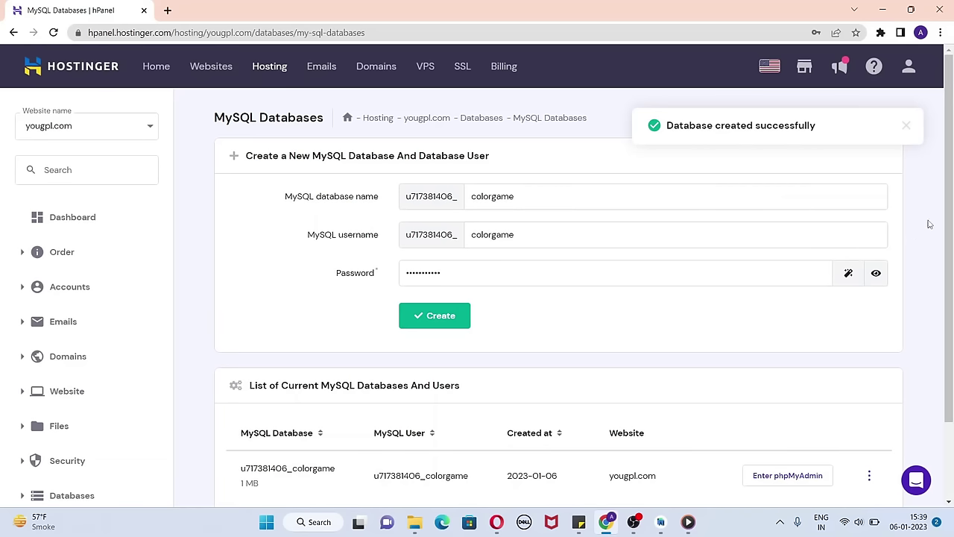
drag(951, 308, 951, 385)
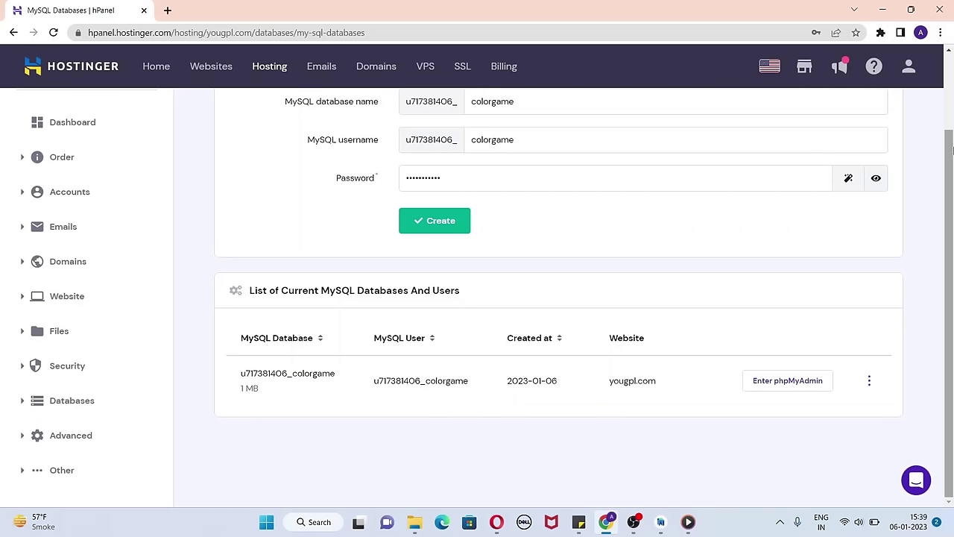
scroll(951, 192, up, 2)
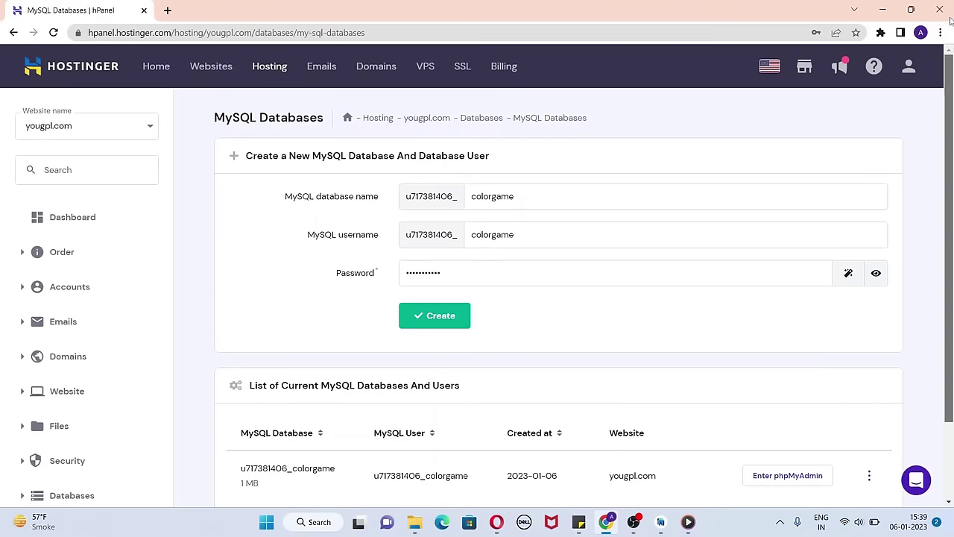
Step: Open the public_html folder in yougpl.com's File Manager
click(13, 33)
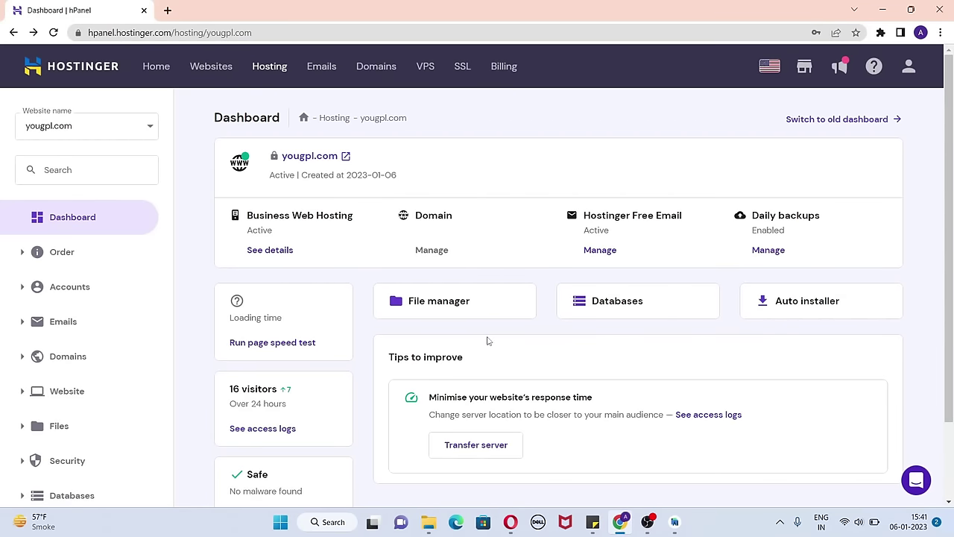
click(443, 304)
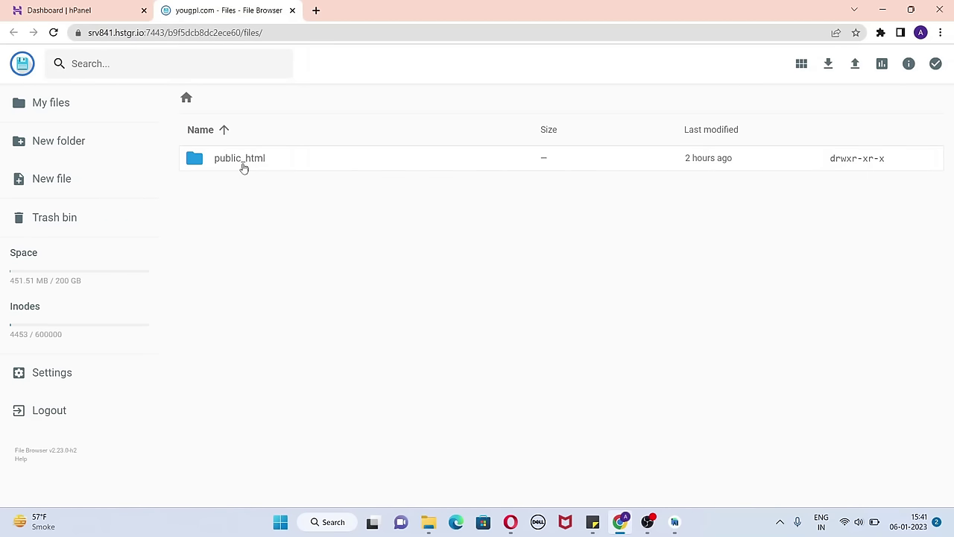
double_click(253, 166)
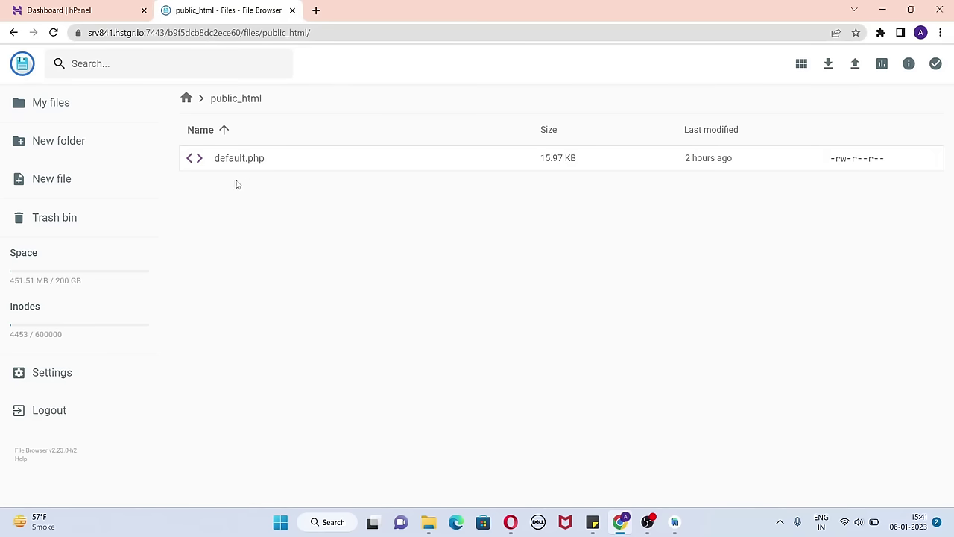
Step: Delete default.php from public_html and open a new browser tab
key(ctrl+a)
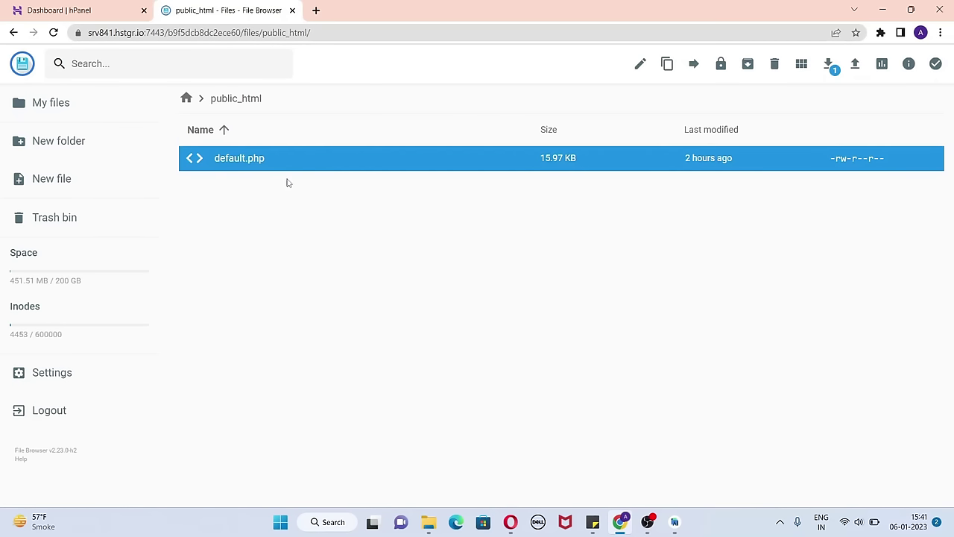
click(774, 68)
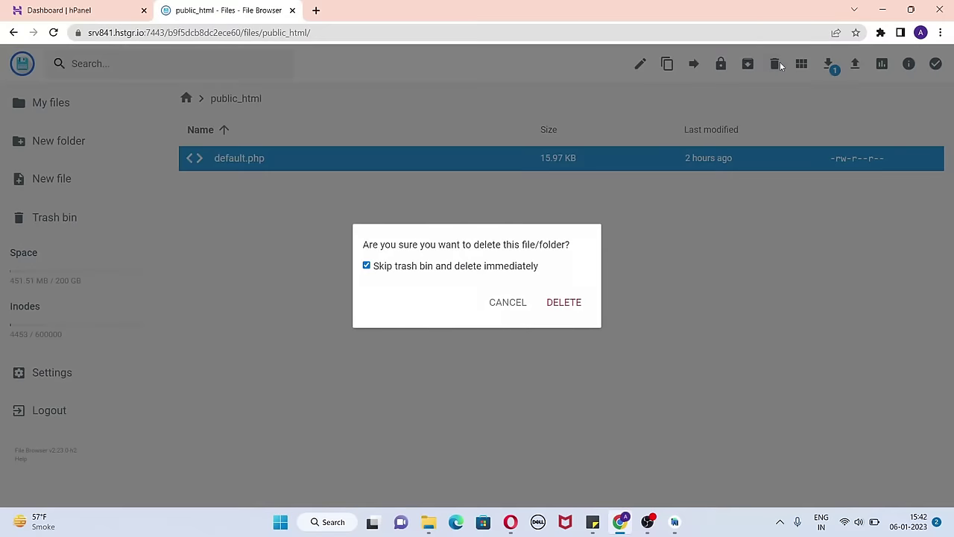
click(566, 302)
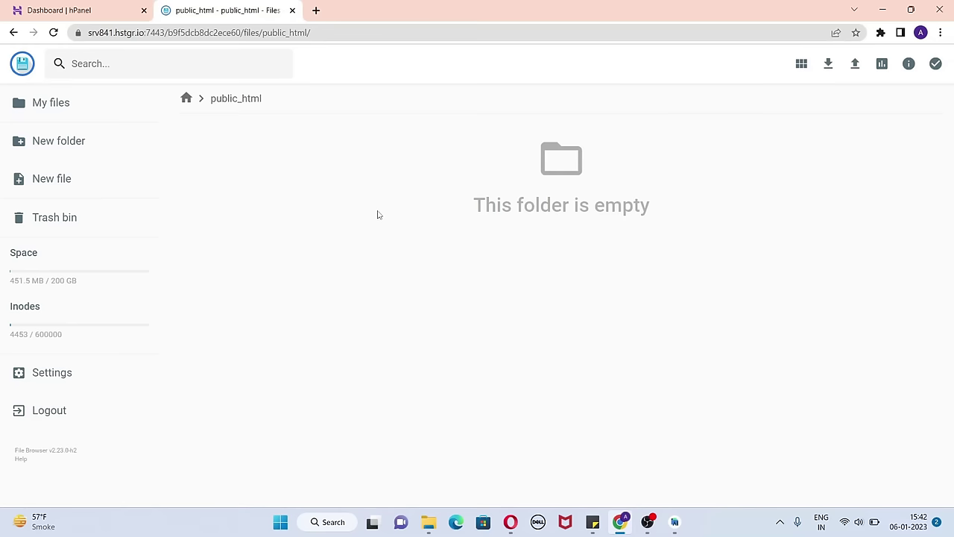
click(316, 9)
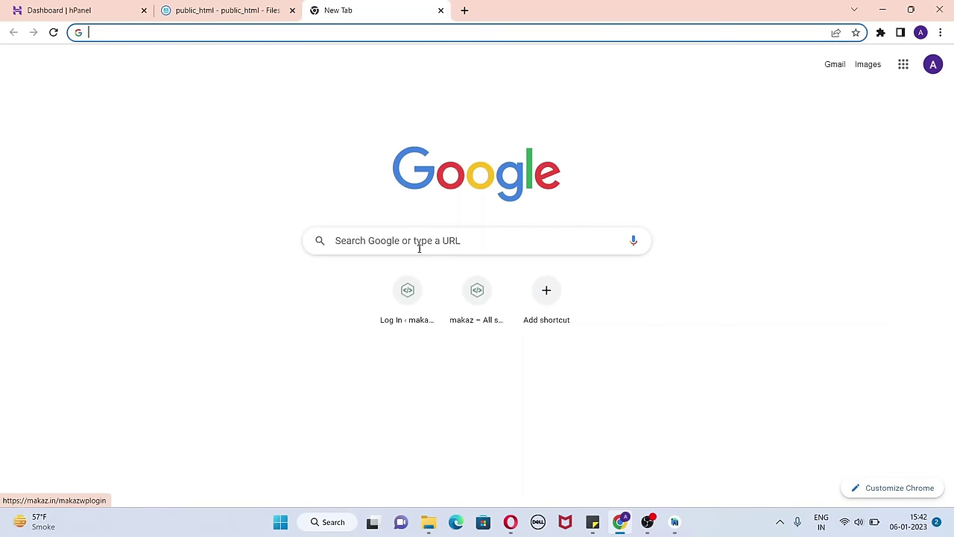
Step: Search Google for makaz and open the Color Prediction Game Source Code product on makaz.in
click(418, 246)
text(makaz)
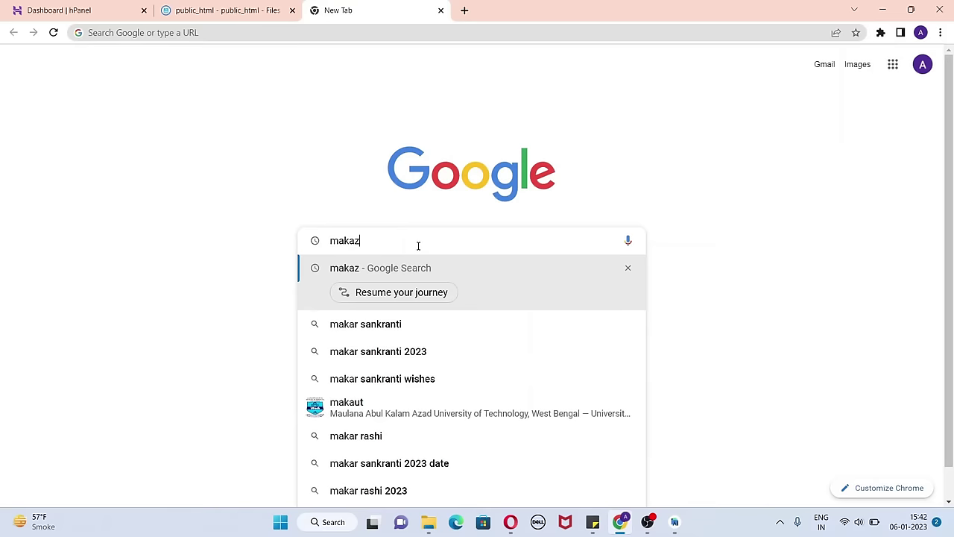
key(Return)
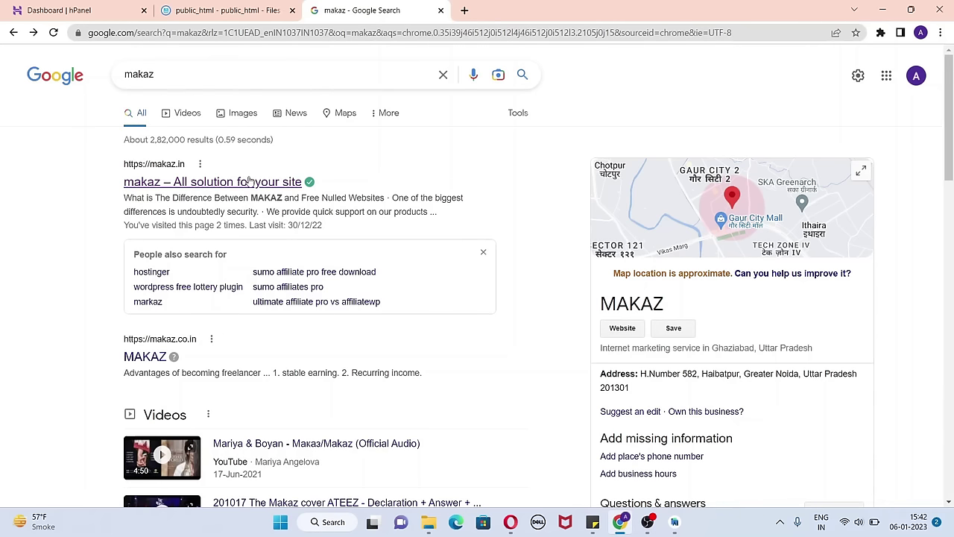
click(207, 188)
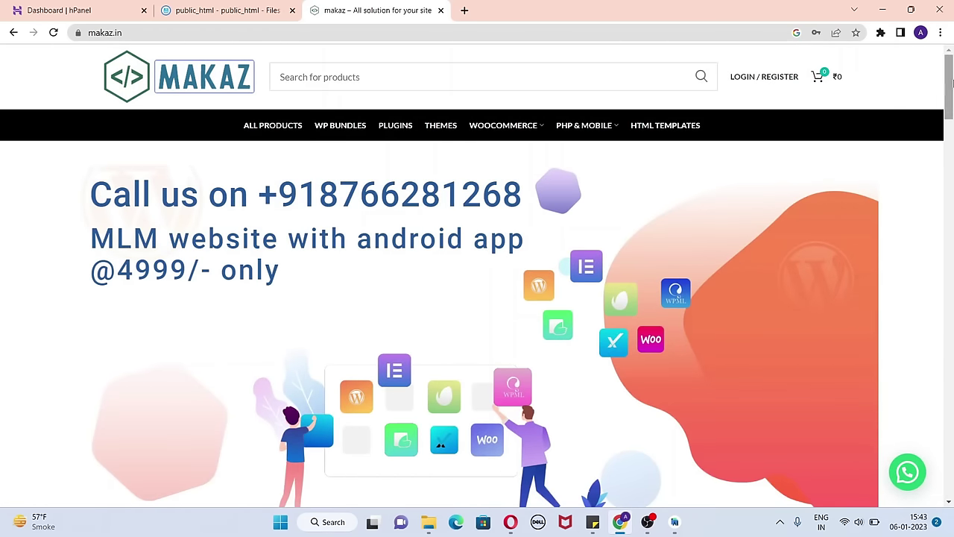
drag(951, 84, 951, 166)
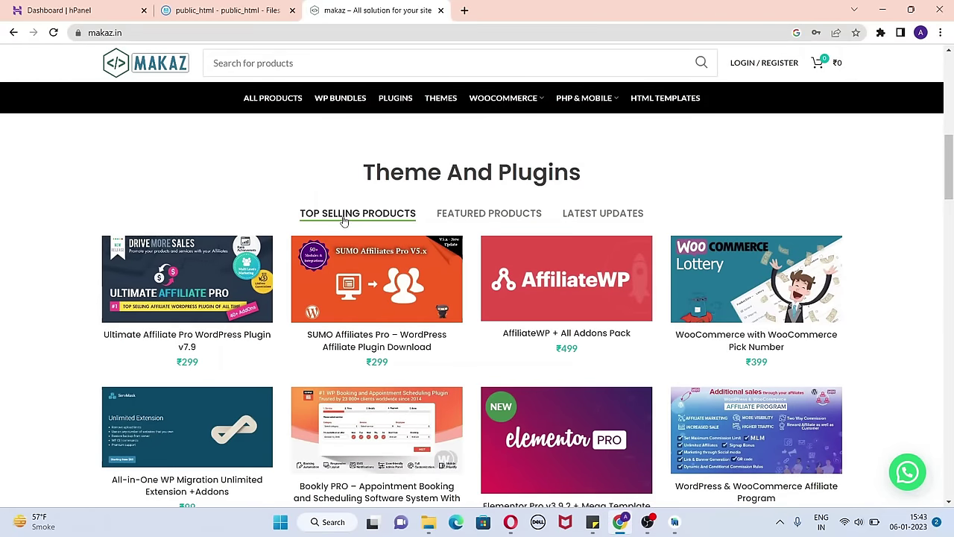
drag(950, 168, 950, 460)
click(771, 349)
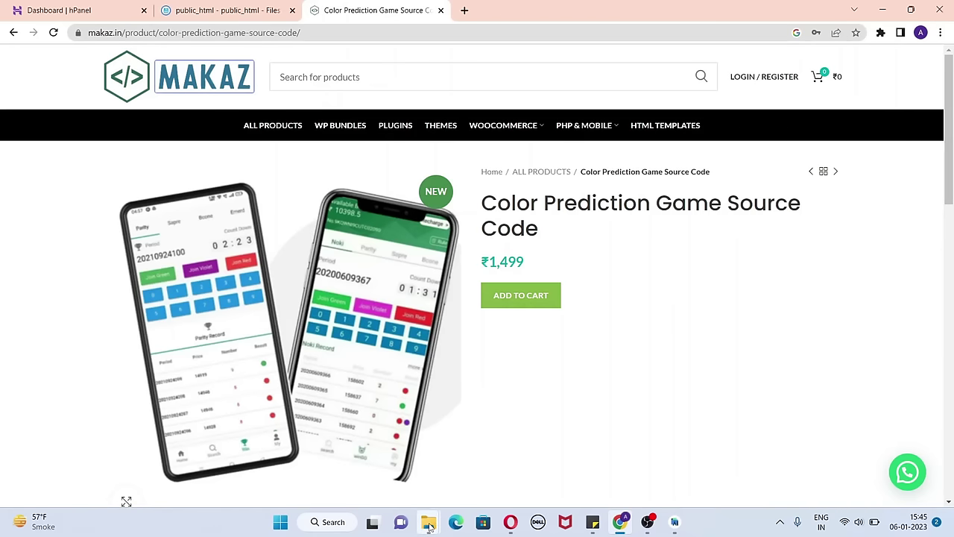
Step: Extract the 'unzip this' archive in the gvhjn folder
mouse_move(440, 521)
click(491, 473)
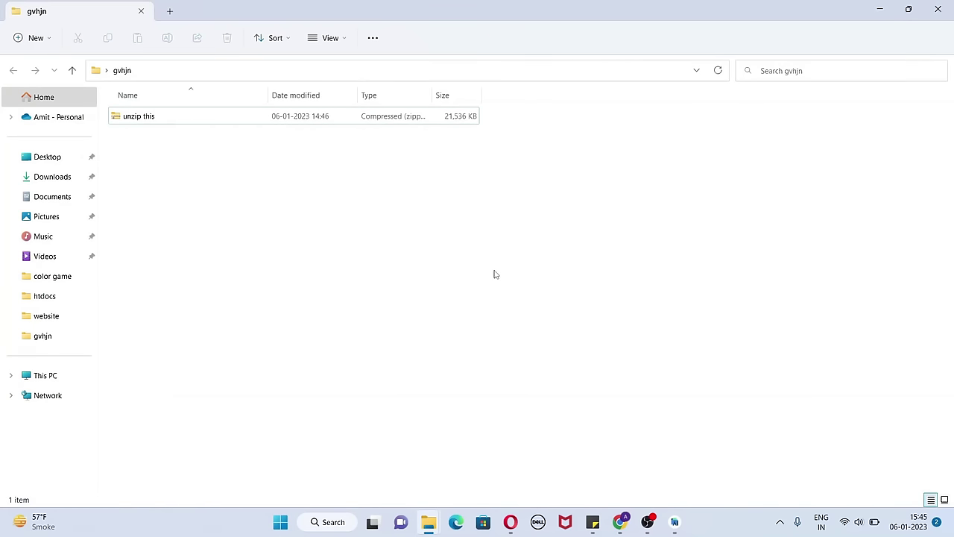
right_click(168, 119)
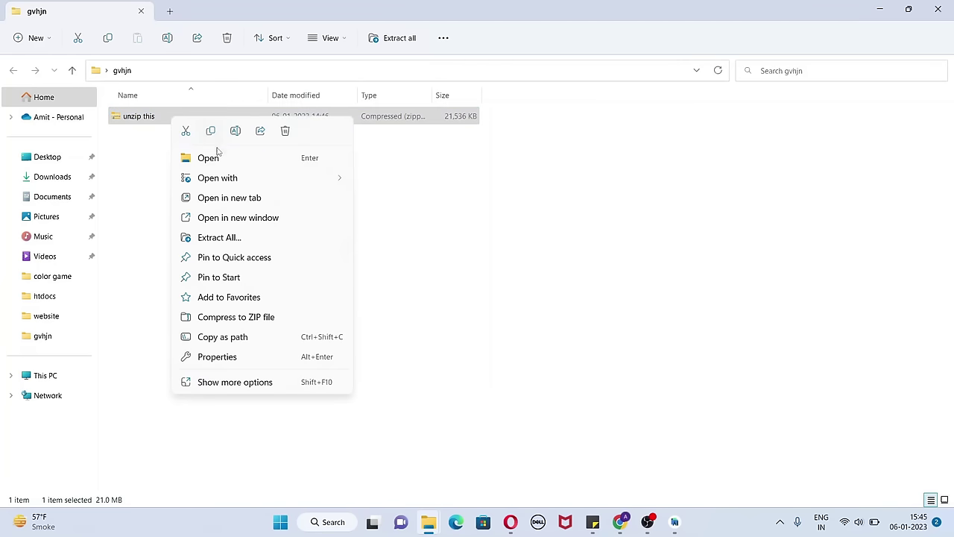
click(231, 240)
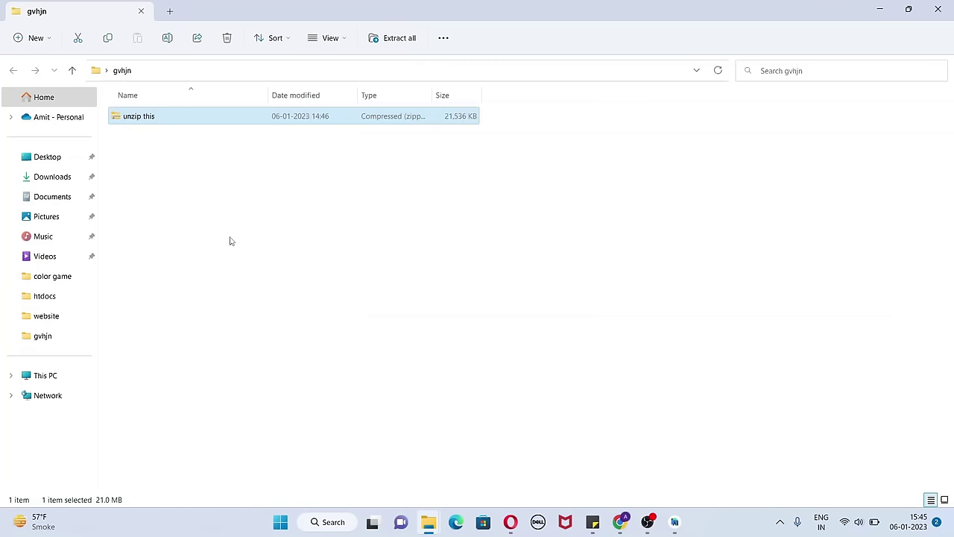
click(577, 388)
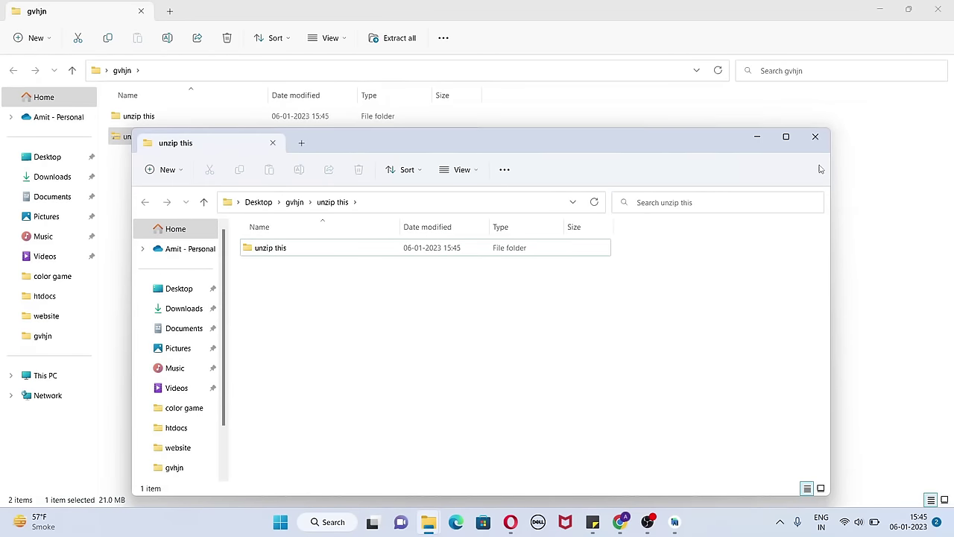
click(812, 133)
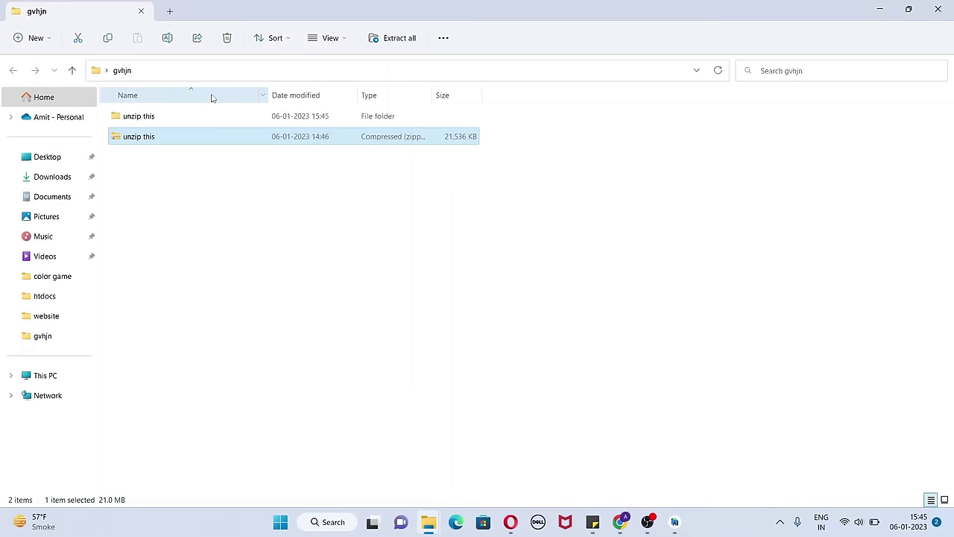
Step: Open the nested 'unzip this' folder holding colorgame and vclub, then return to Chrome
double_click(149, 118)
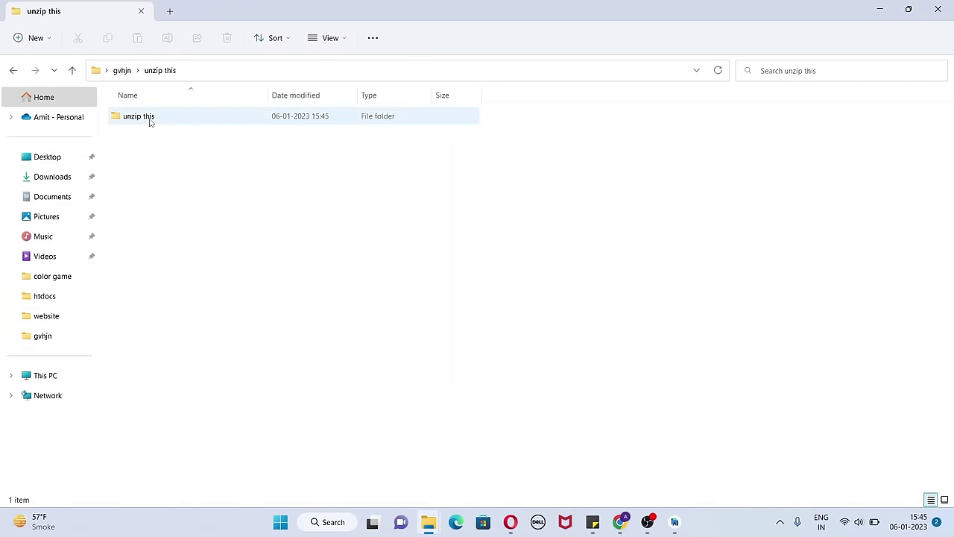
double_click(150, 119)
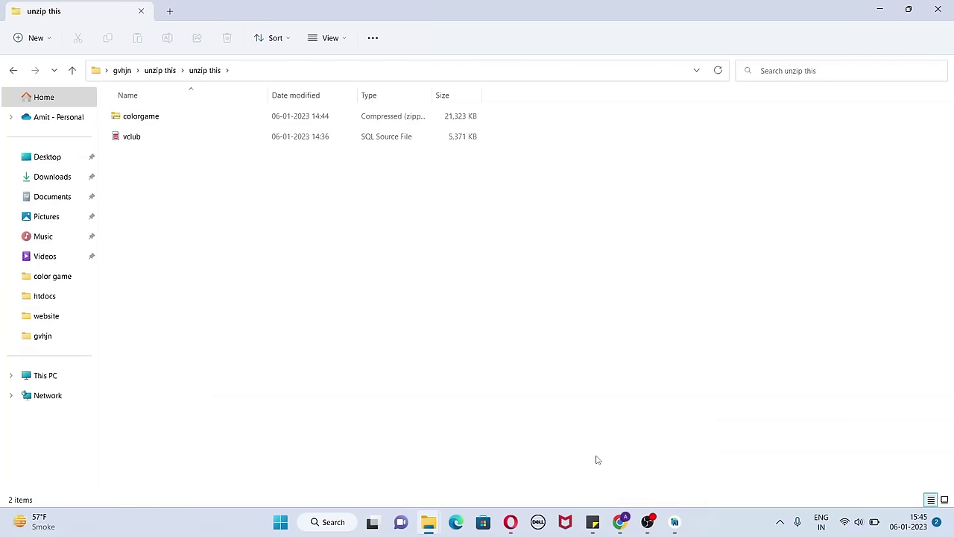
click(619, 521)
Step: Upload colorgame.zip from 'unzip this > unzip this' into public_html
click(106, 7)
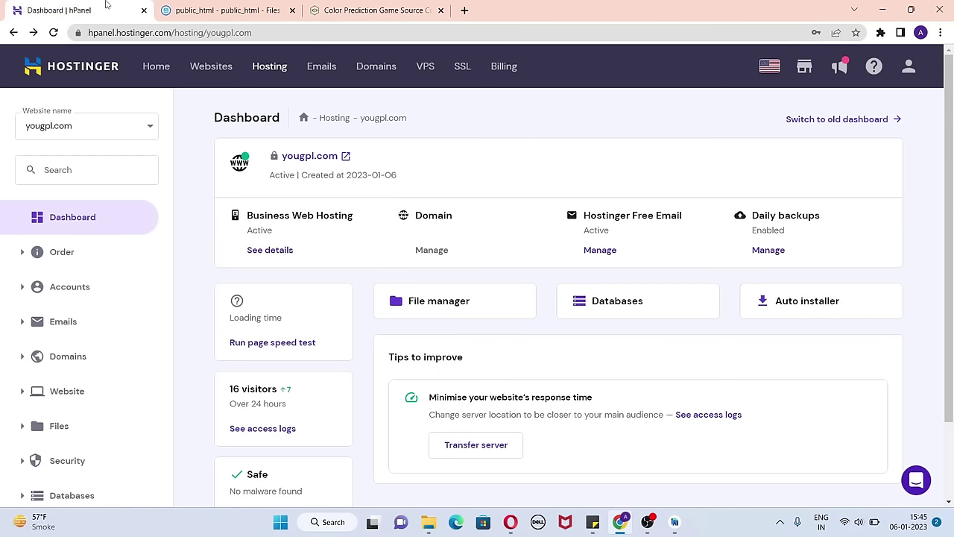
click(261, 7)
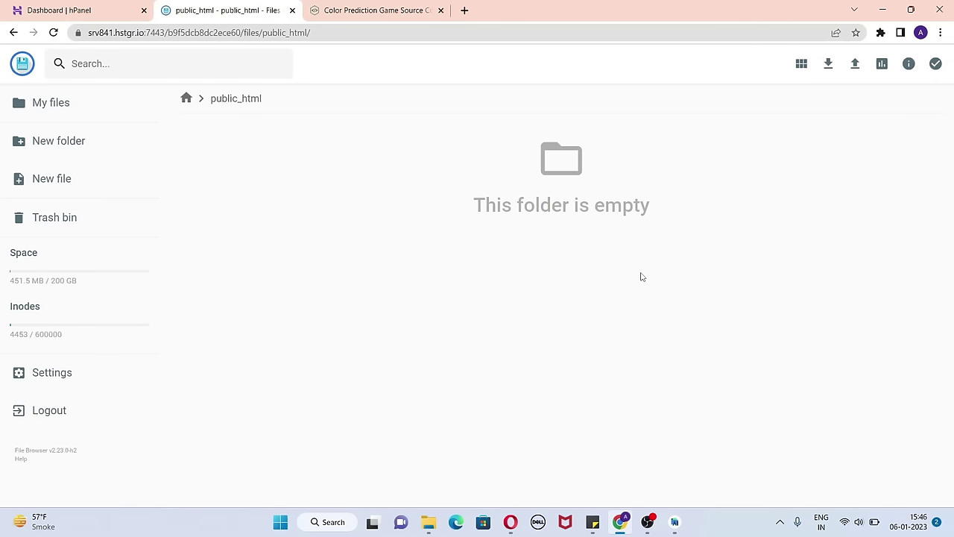
click(853, 66)
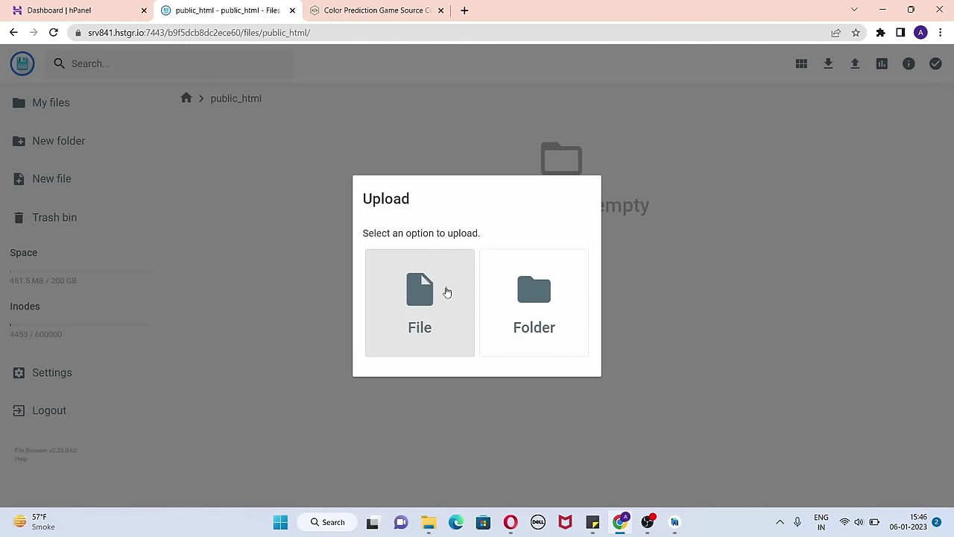
click(447, 293)
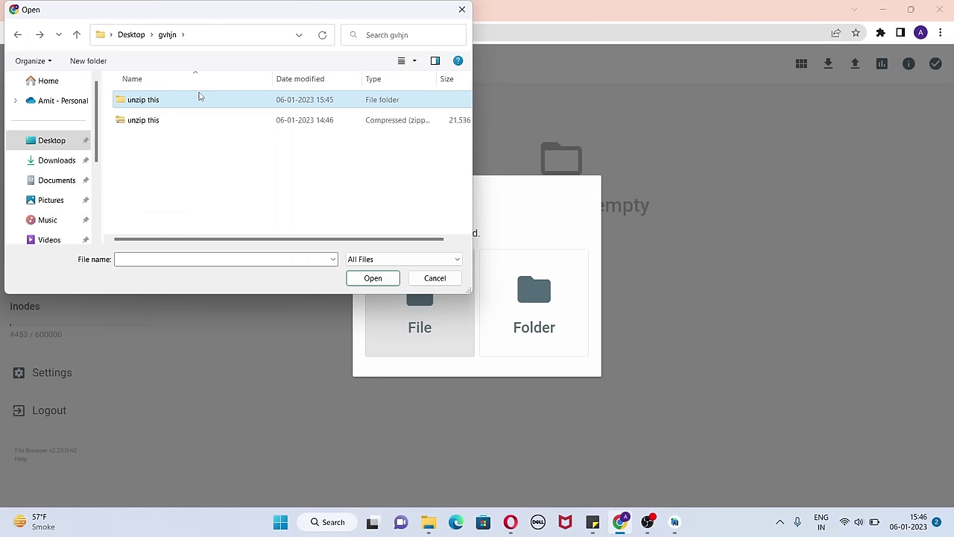
double_click(175, 103)
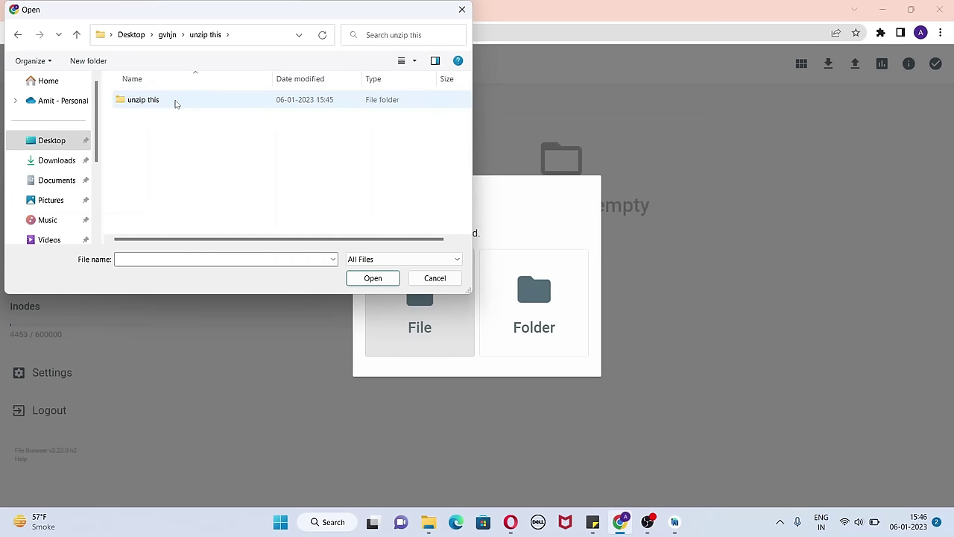
double_click(175, 103)
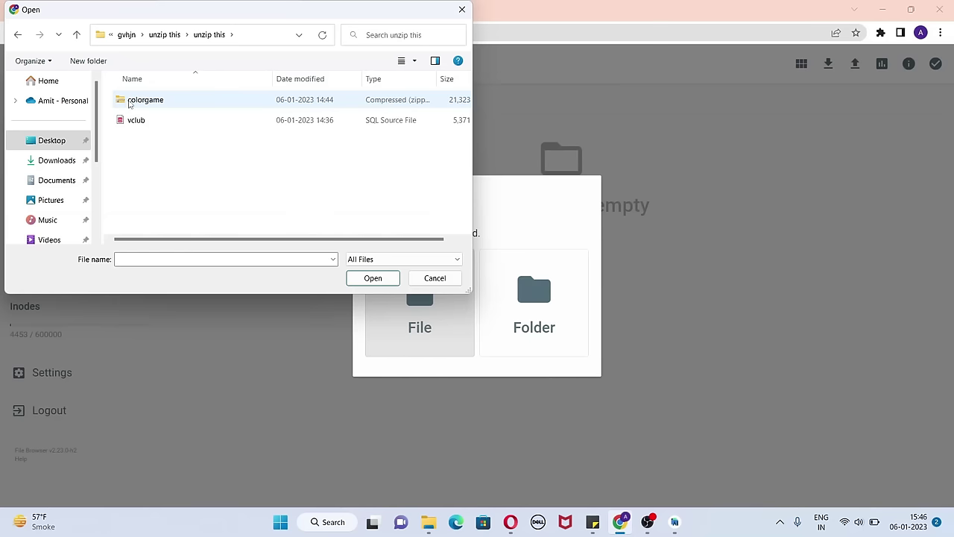
click(169, 103)
click(373, 278)
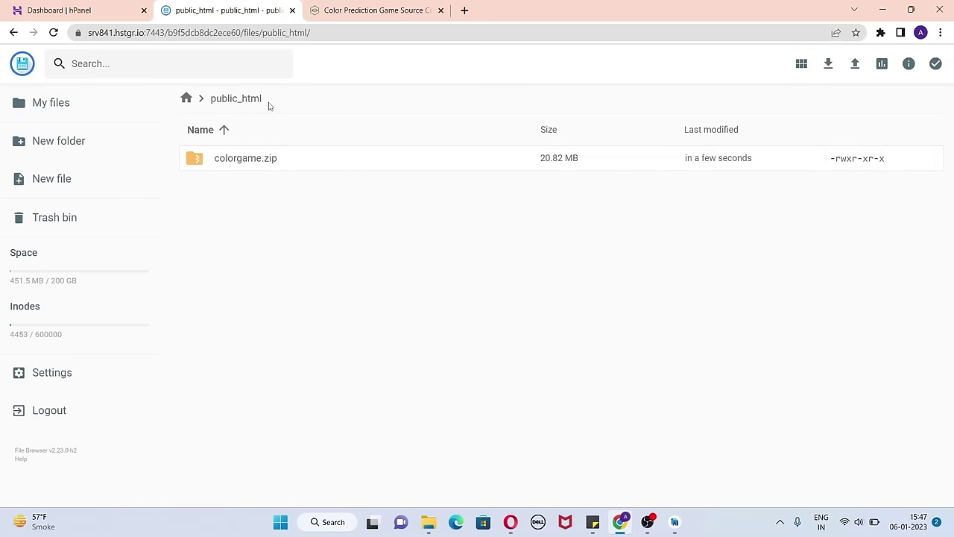
Step: Unarchive colorgame.zip into a new folder named jjjj
click(226, 167)
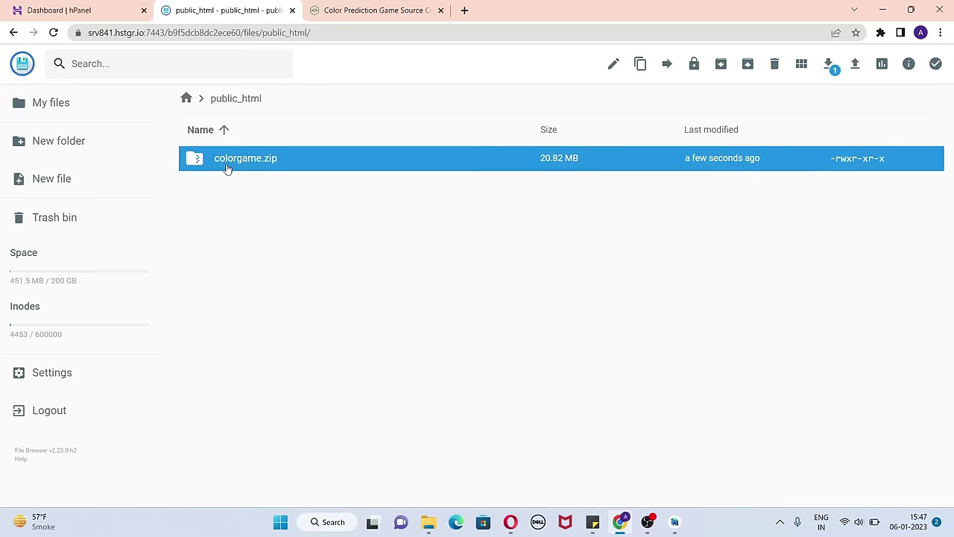
right_click(227, 167)
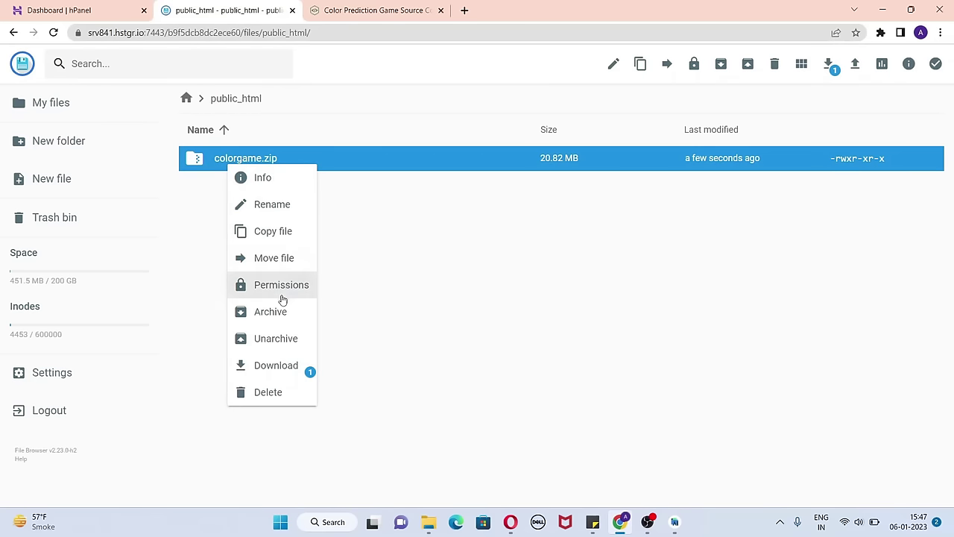
click(290, 345)
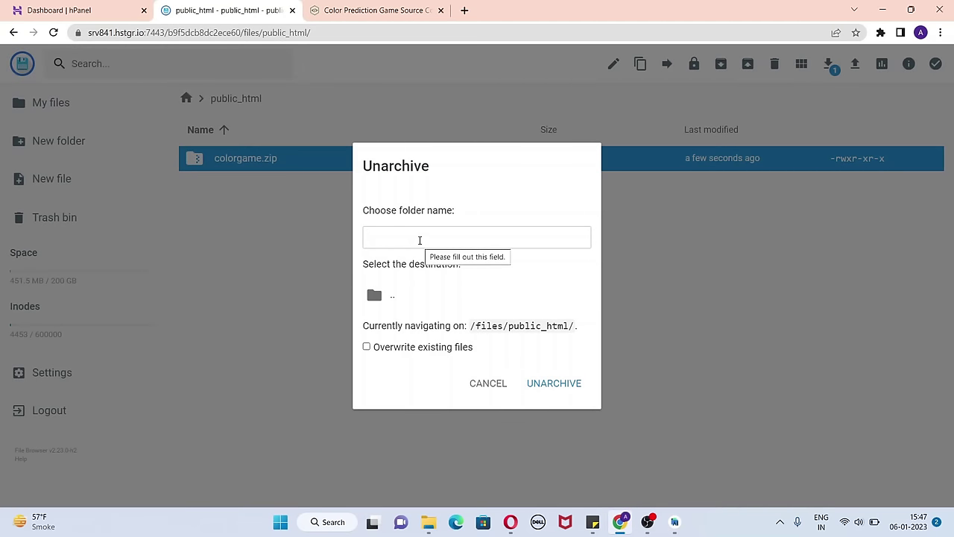
text(j)
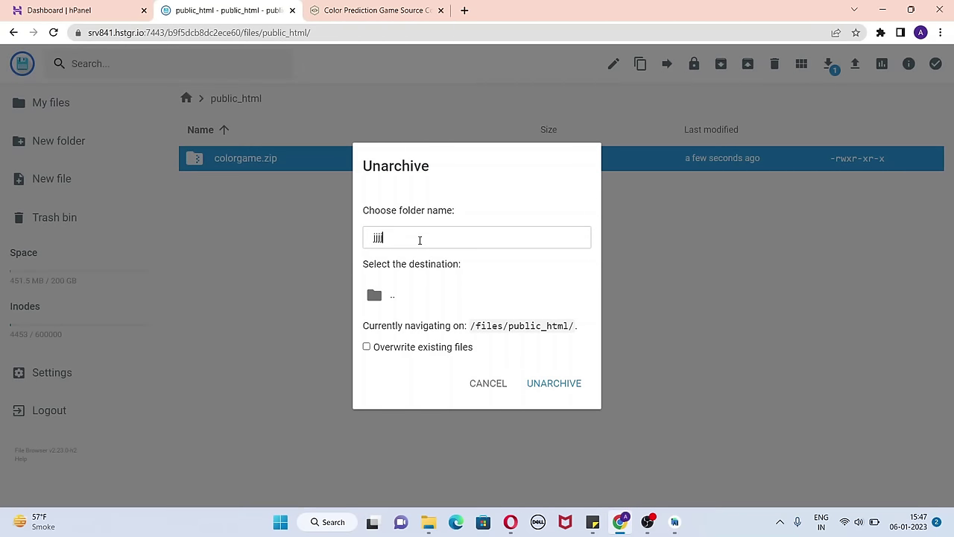
text(jjj)
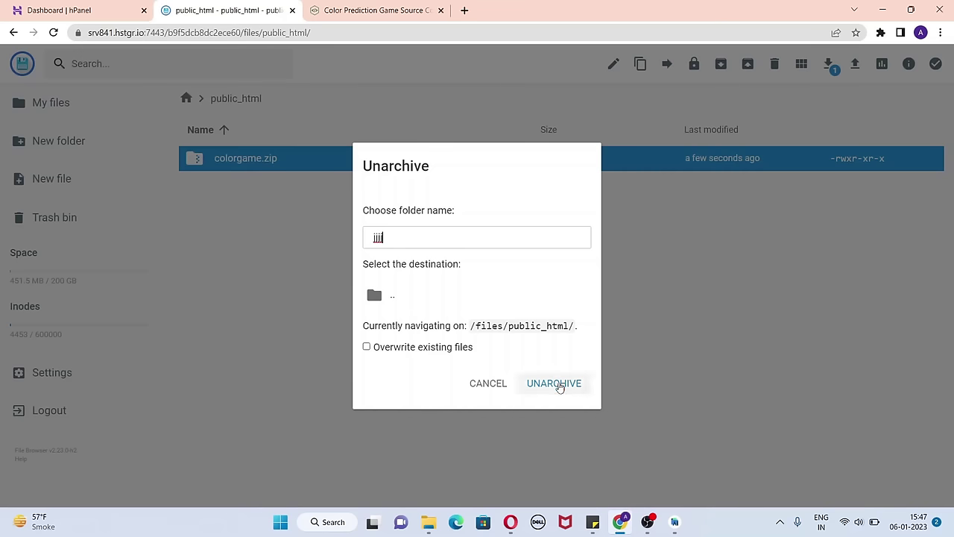
click(558, 385)
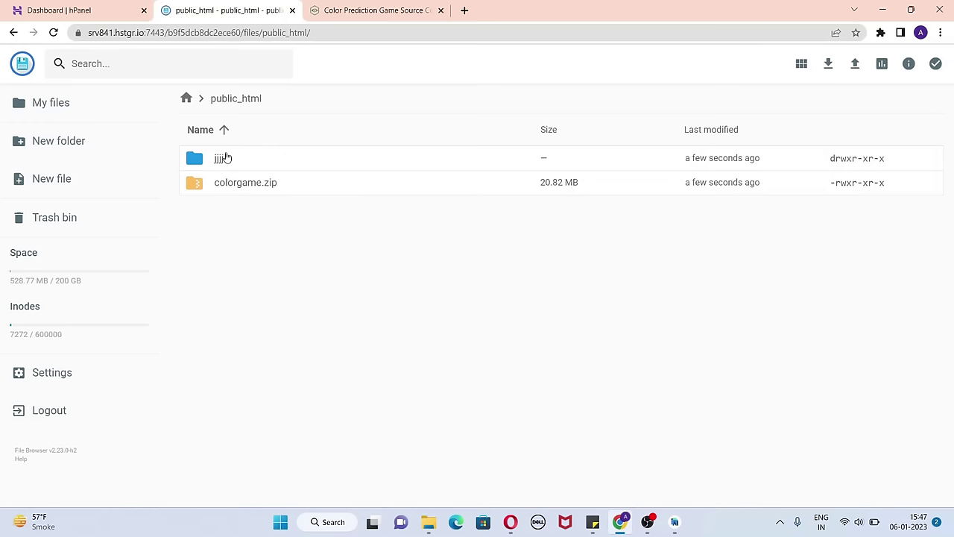
Step: Open jjjj/colorgame to view the extracted game files
double_click(226, 157)
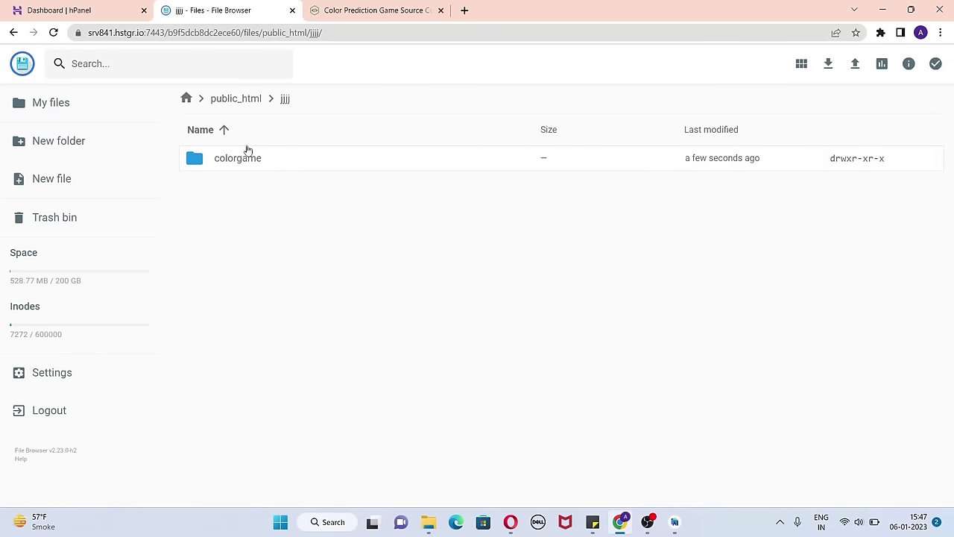
double_click(253, 157)
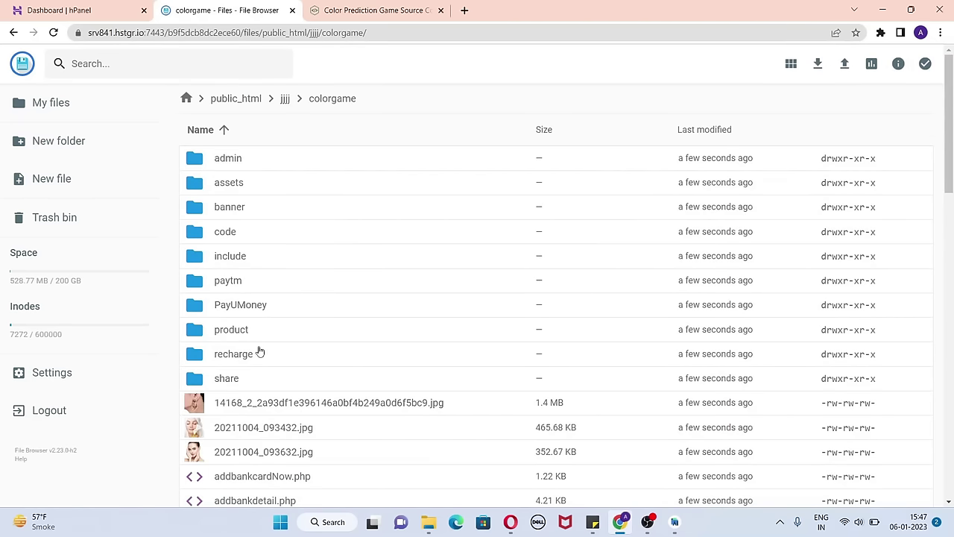
click(13, 33)
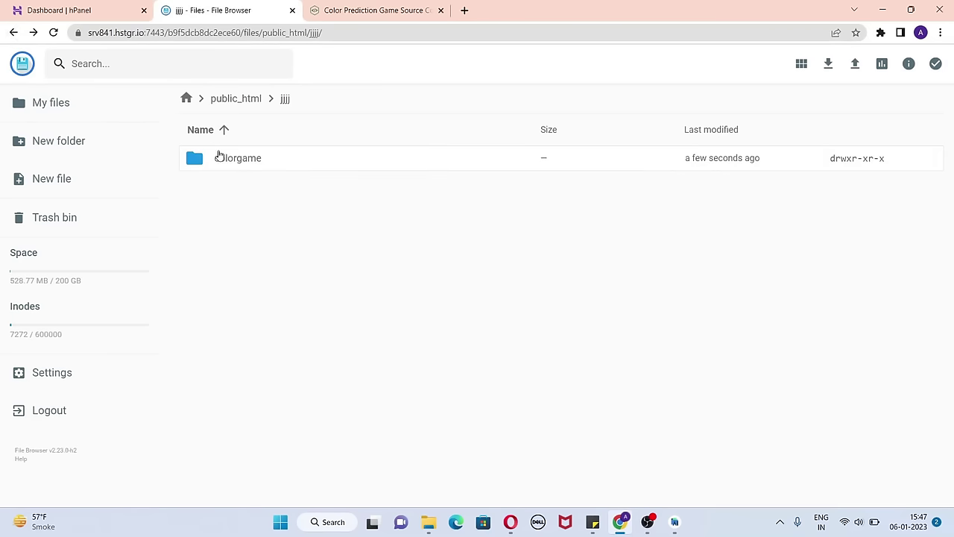
double_click(251, 158)
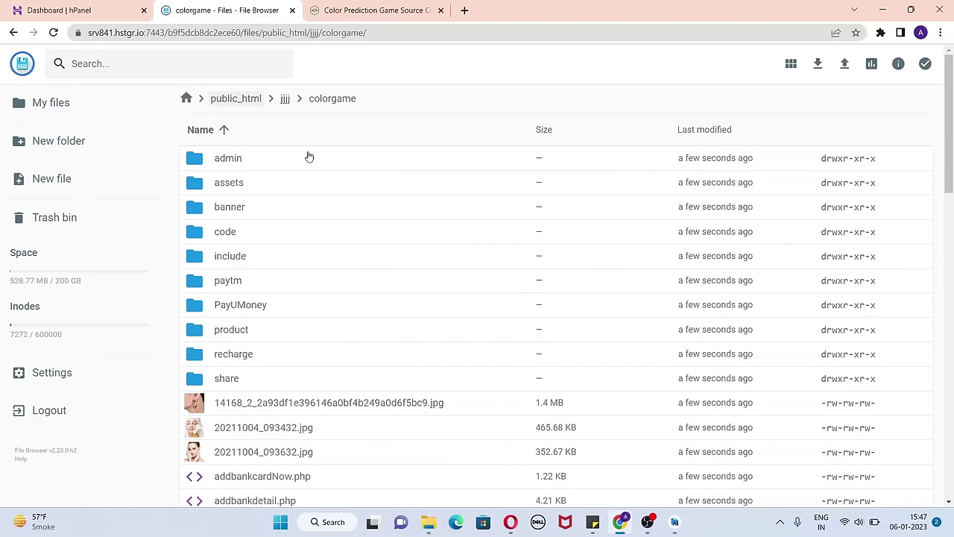
Step: Move all files and folders from jjjj/colorgame up into public_html
click(350, 216)
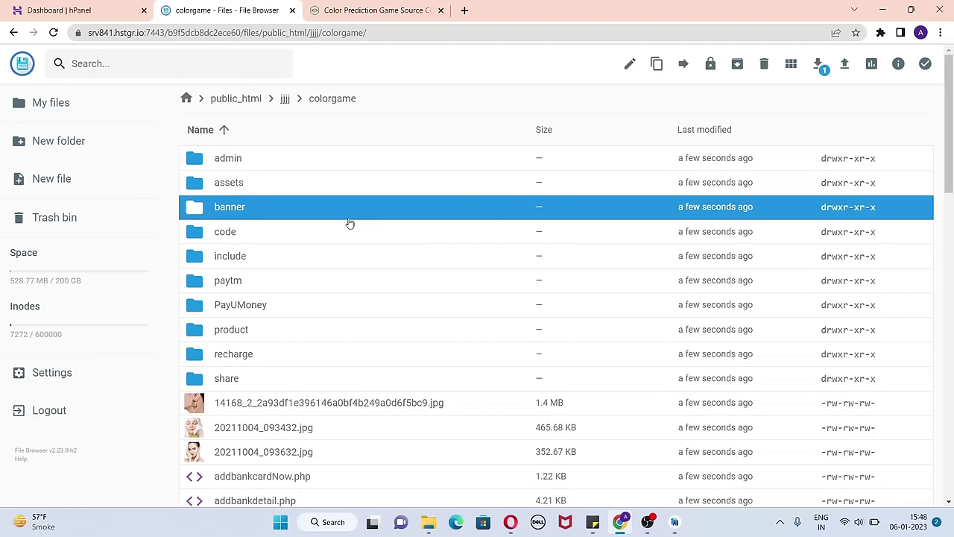
key(ctrl+a)
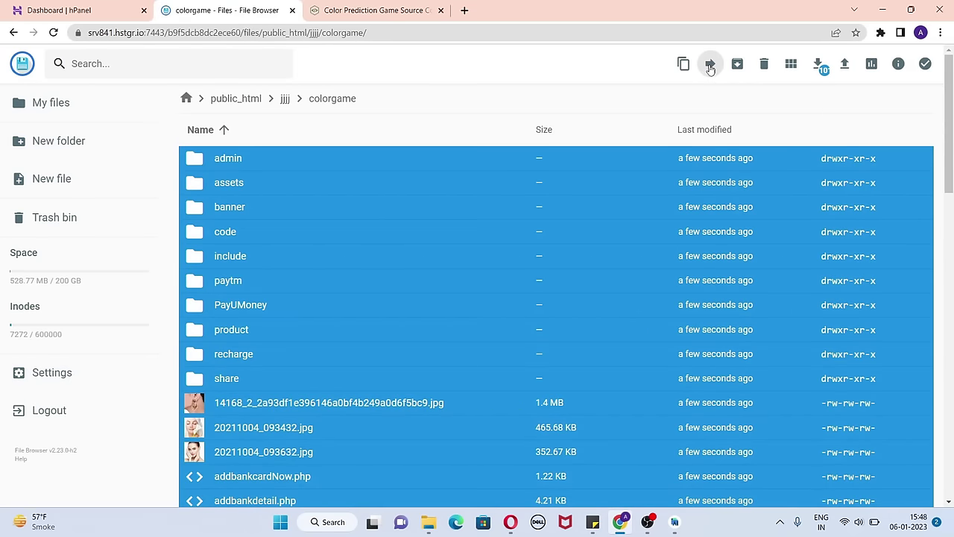
click(710, 66)
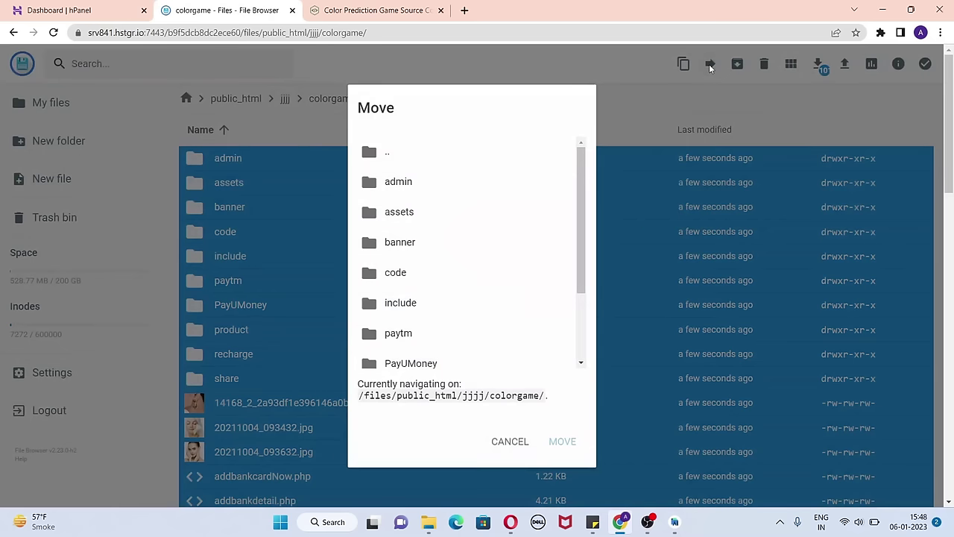
double_click(384, 162)
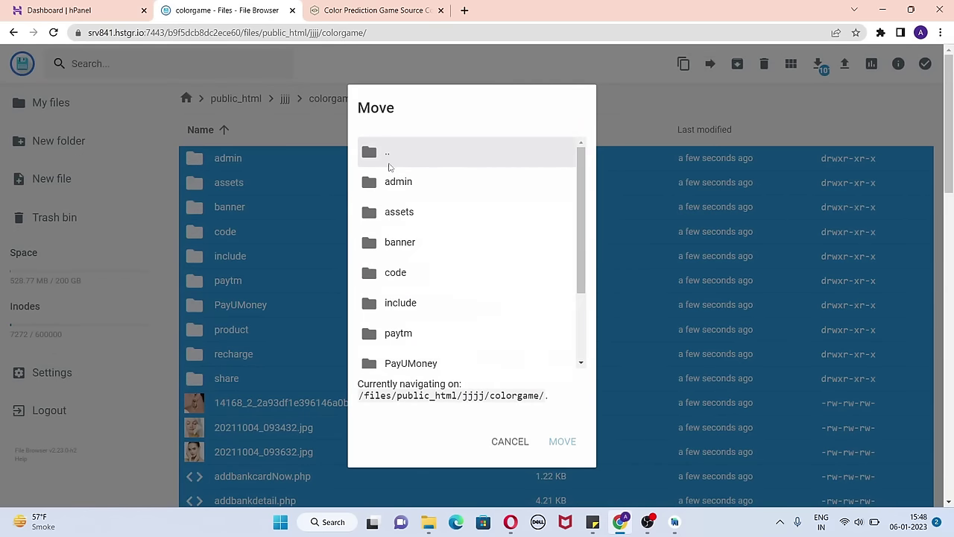
double_click(385, 160)
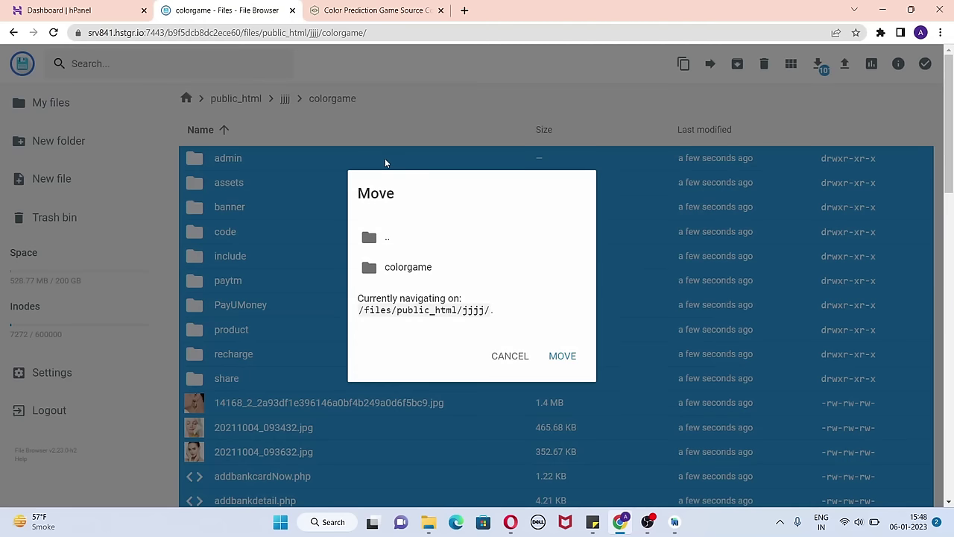
double_click(398, 236)
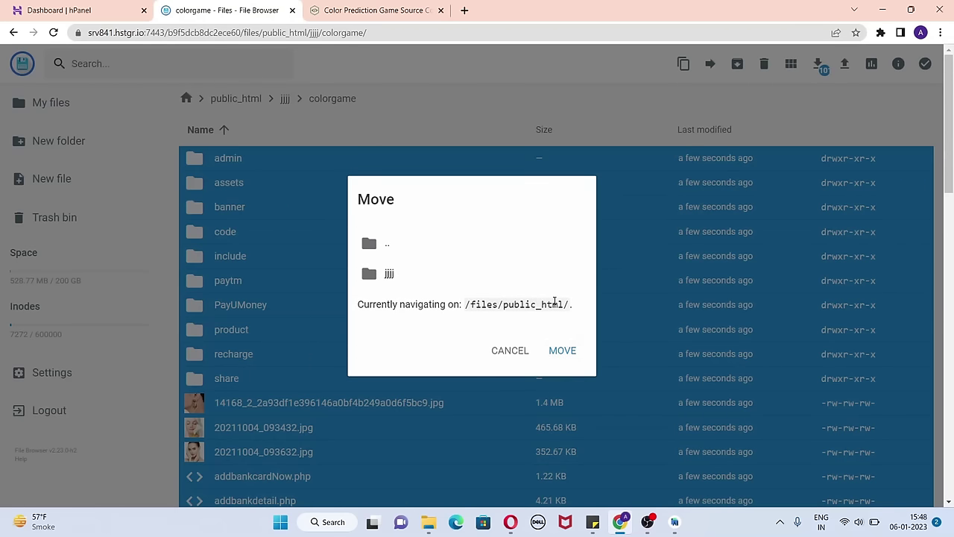
click(562, 358)
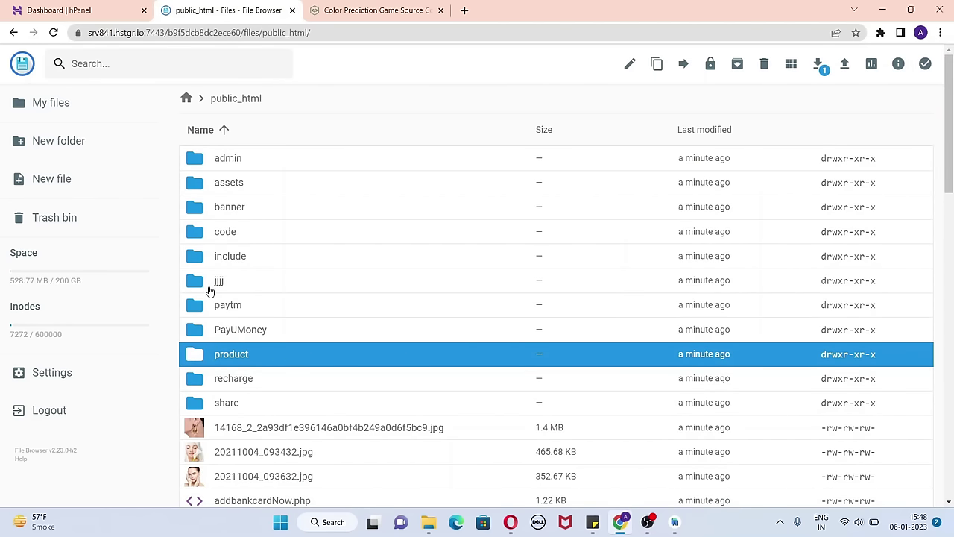
Step: Check that jjjj is emptied, then delete the jjjj folder from public_html
double_click(235, 280)
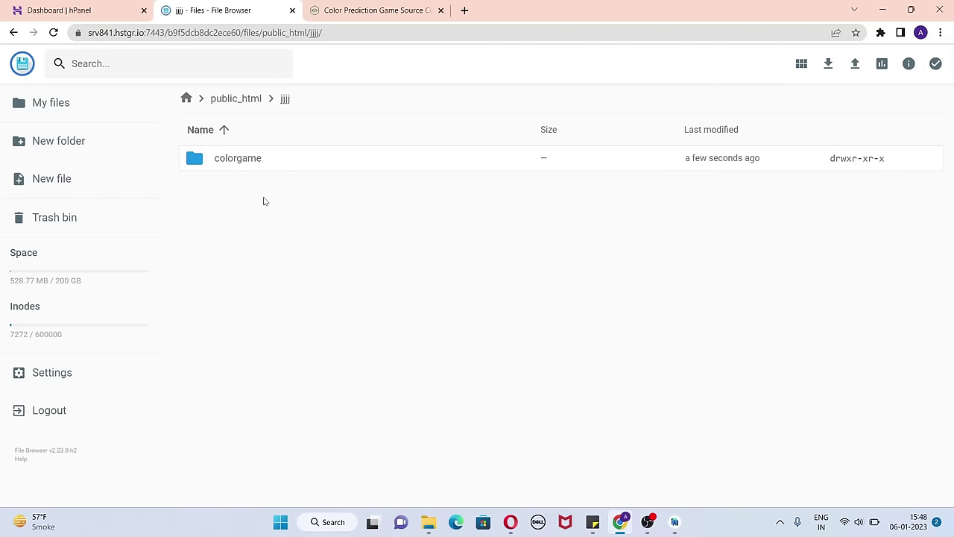
double_click(237, 158)
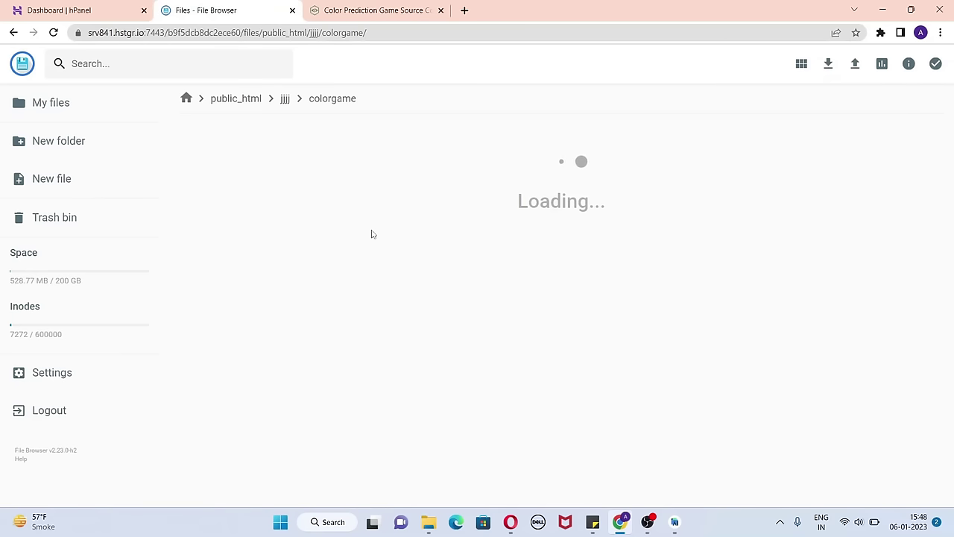
click(14, 32)
click(14, 32)
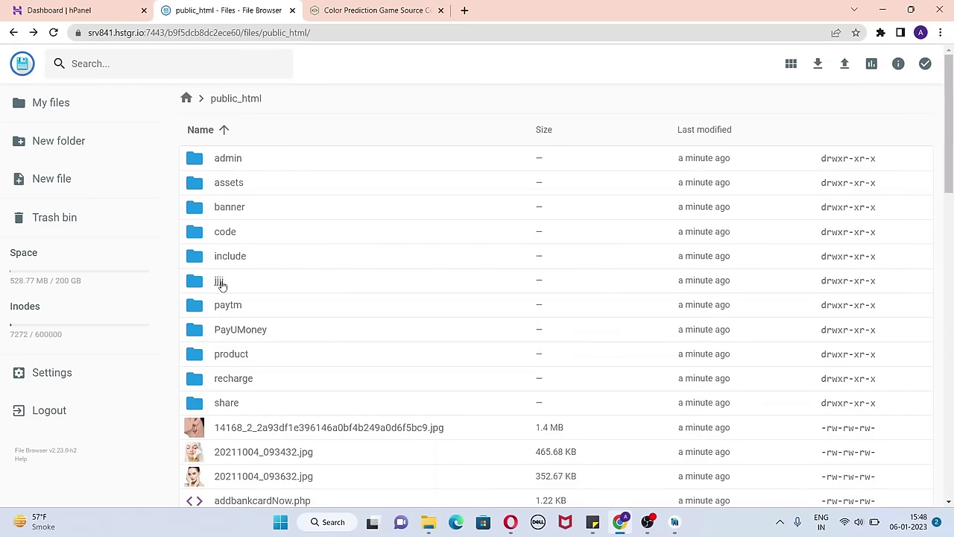
click(209, 286)
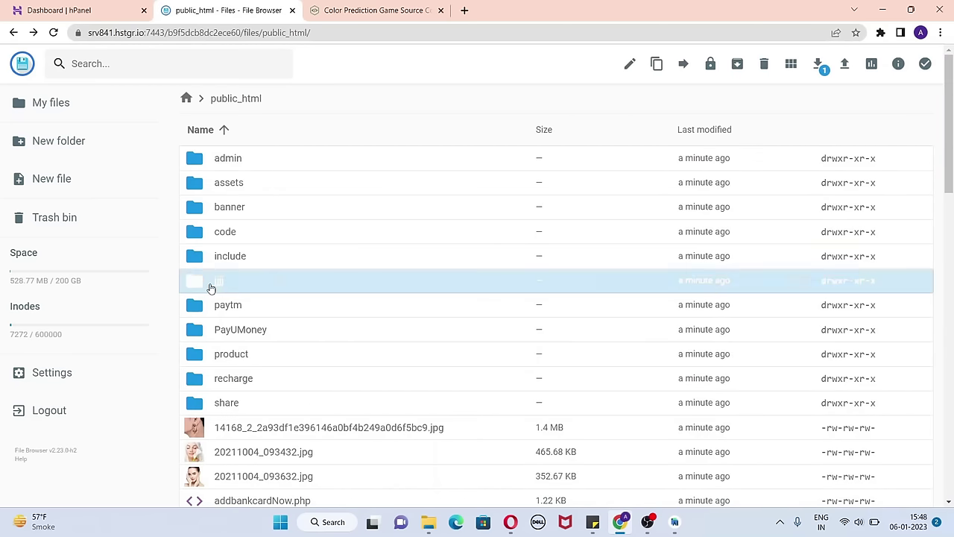
click(763, 64)
click(559, 302)
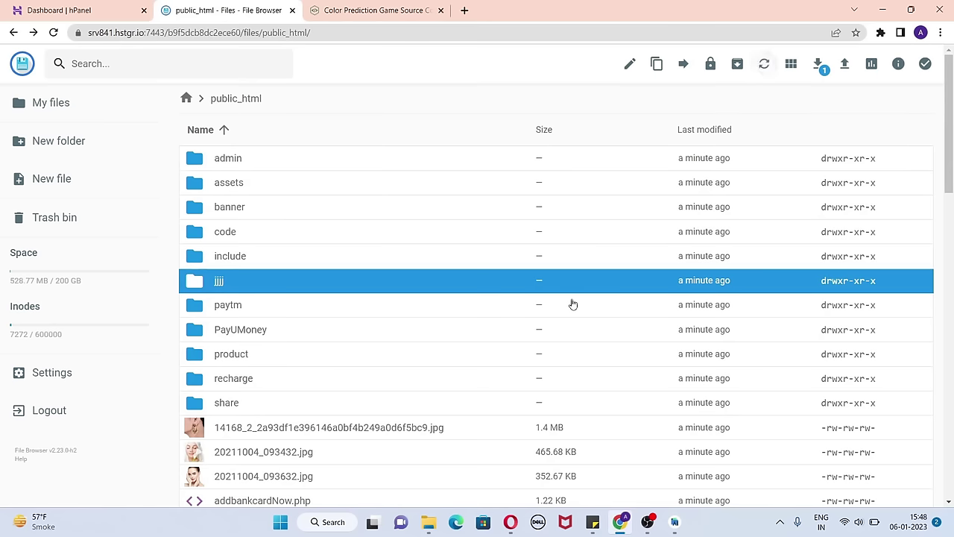
Step: Delete the colorgame.zip archive from public_html
drag(950, 172, 950, 331)
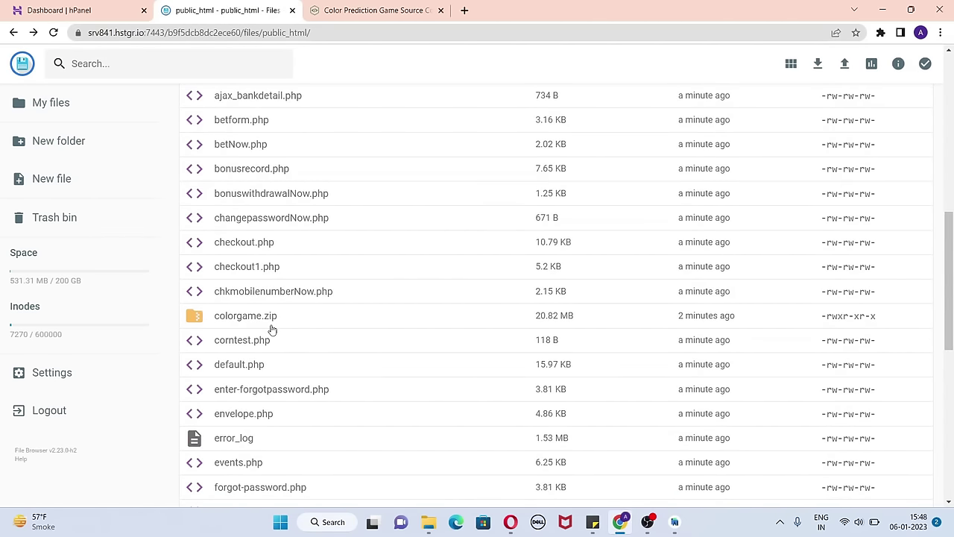
click(240, 322)
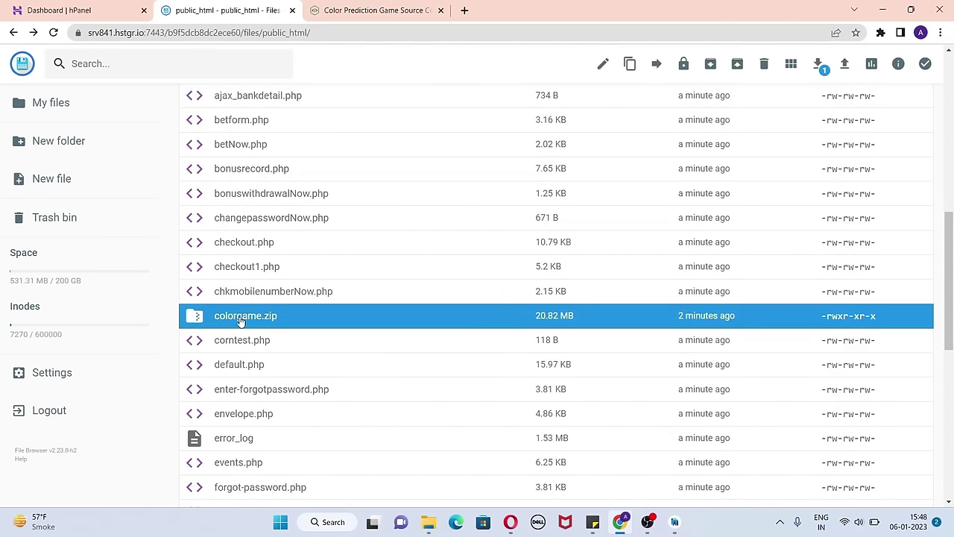
click(764, 65)
click(561, 302)
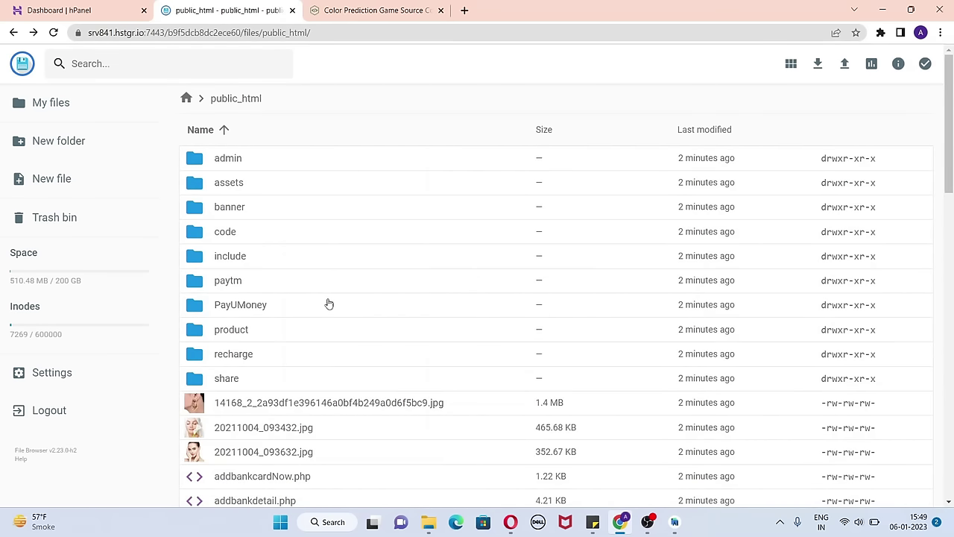
Step: Open a blank new tab and close the public_html File Browser tab
click(465, 10)
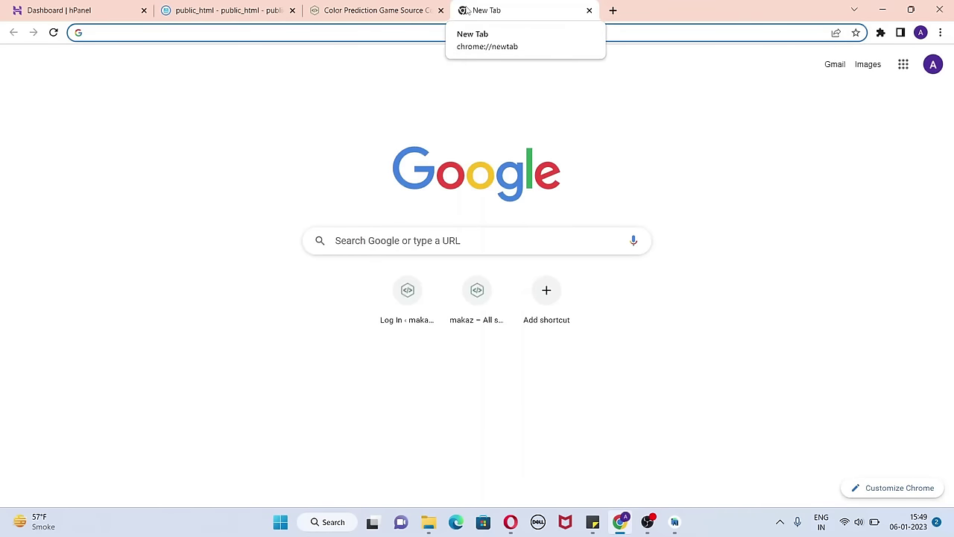
click(229, 9)
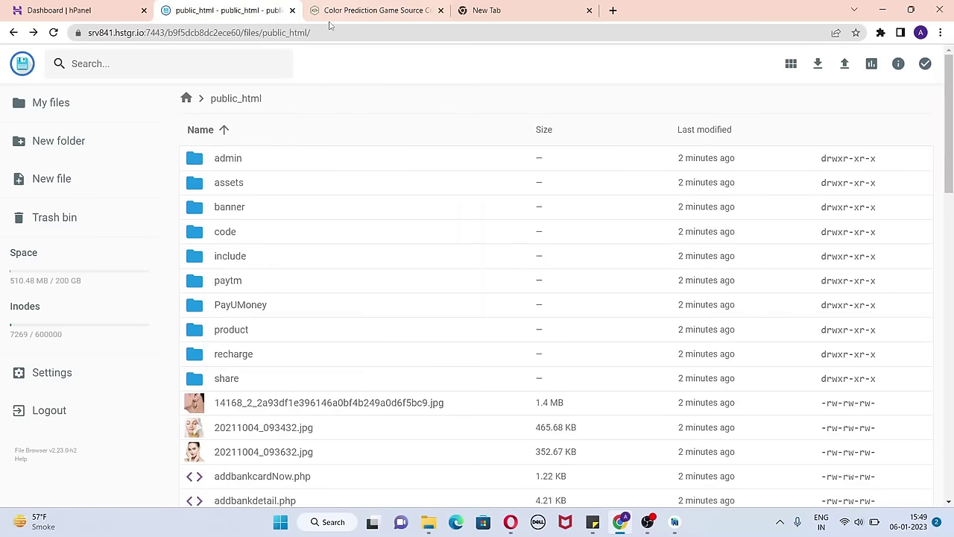
click(515, 9)
click(75, 6)
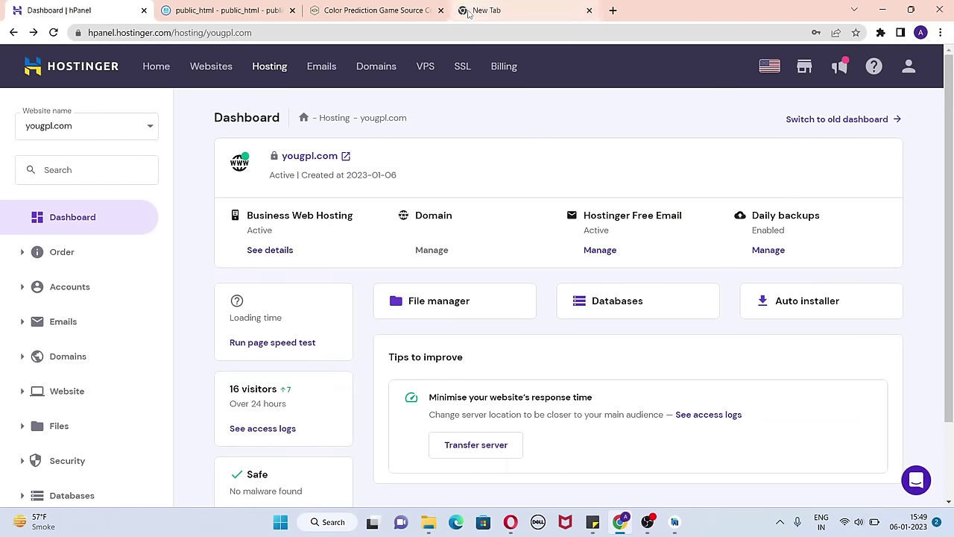
click(453, 307)
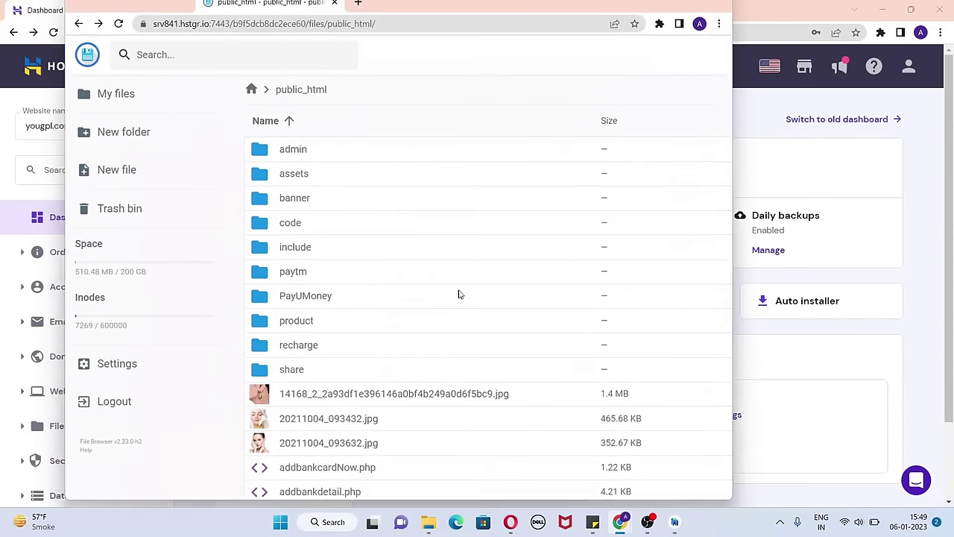
click(677, 10)
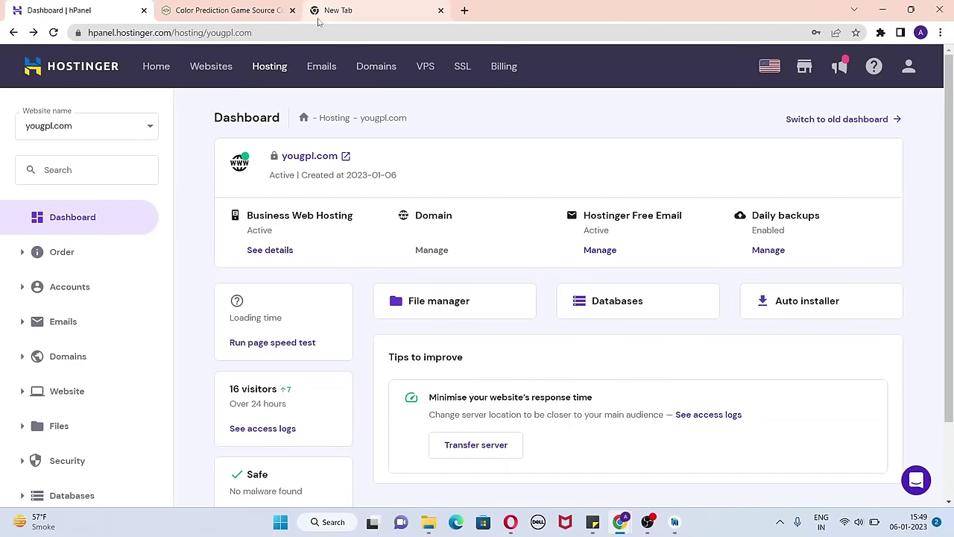
click(360, 13)
Step: Load yougpl.com and check that its Welcome Back page with jewellery listings appears
text(yougpl.com)
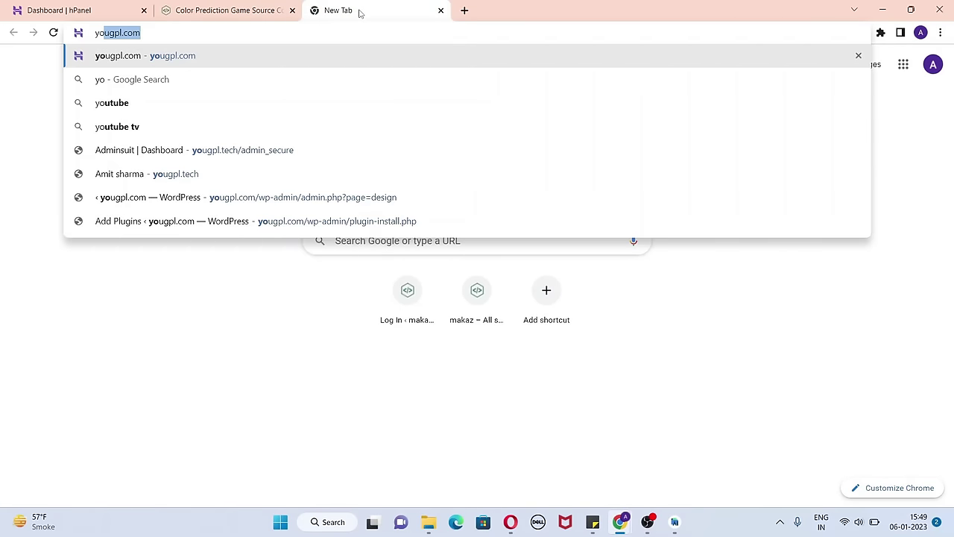
key(Return)
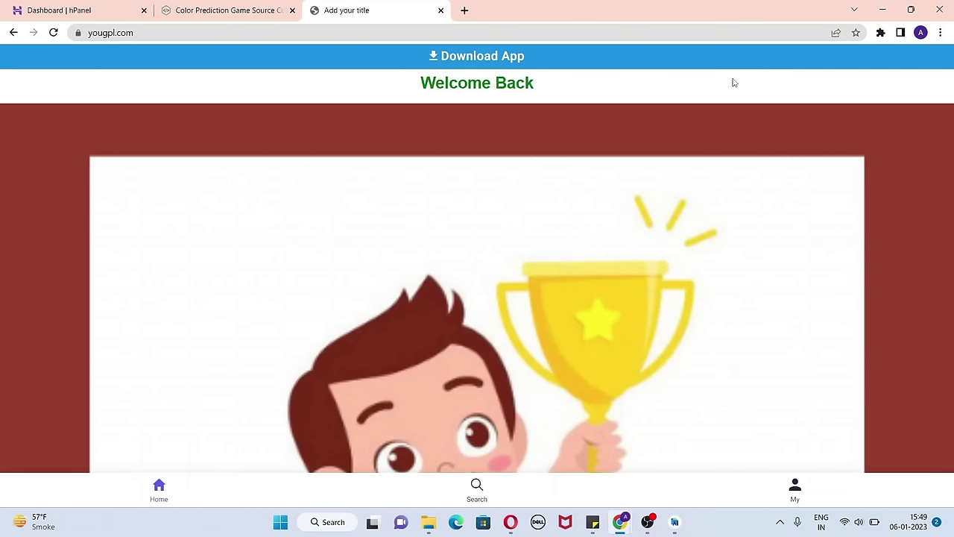
scroll(733, 82, down, 10)
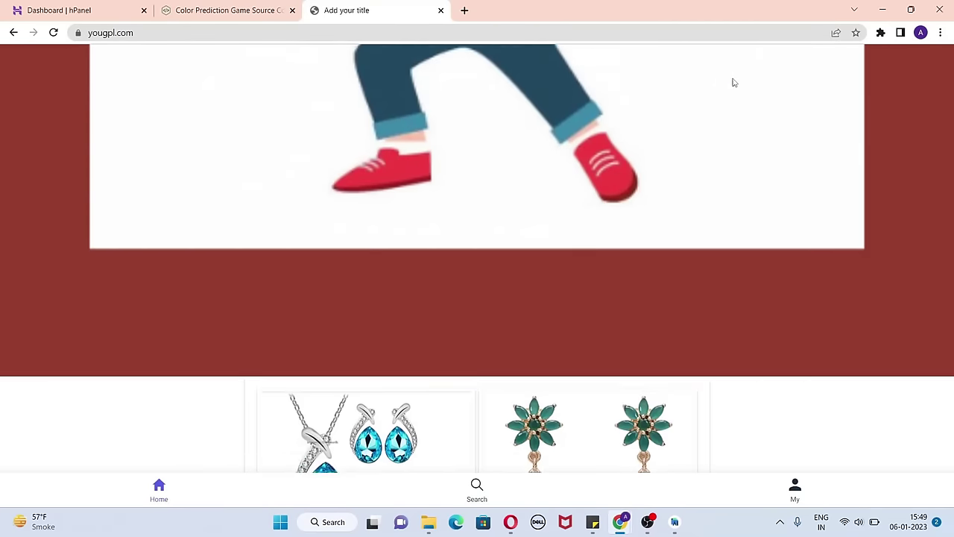
scroll(733, 82, up, 10)
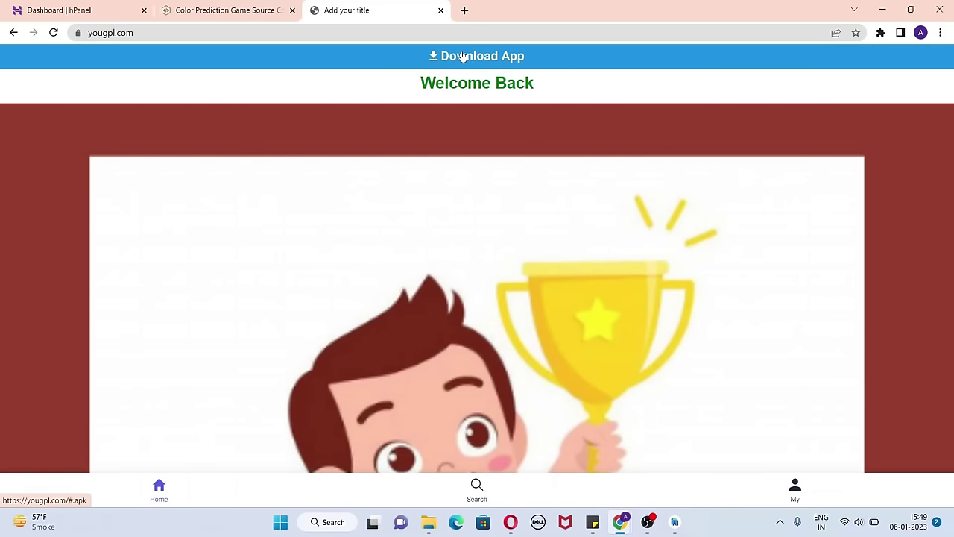
Step: Test the site's Download App link, browse the page, and return to the hPanel dashboard
click(462, 57)
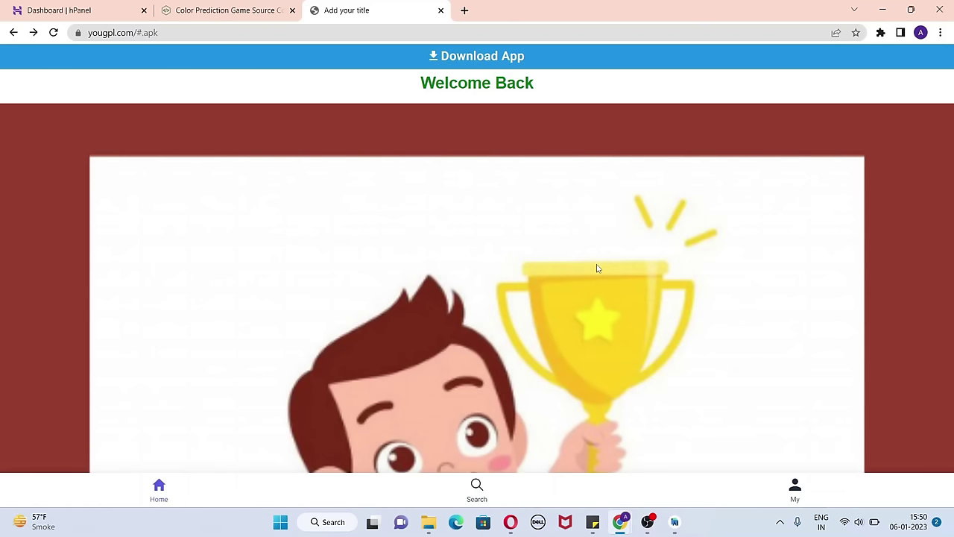
scroll(596, 267, down, 5)
scroll(597, 267, down, 12)
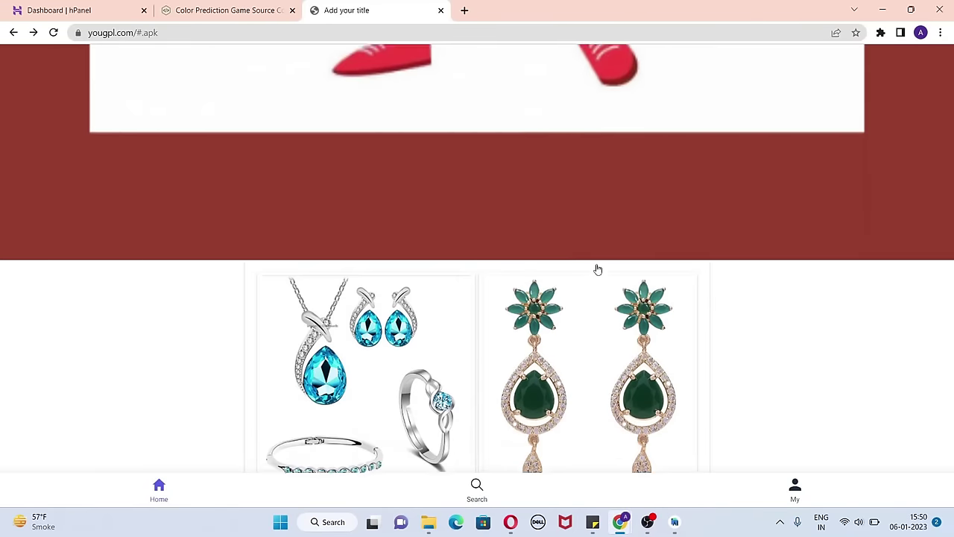
scroll(596, 268, down, 4)
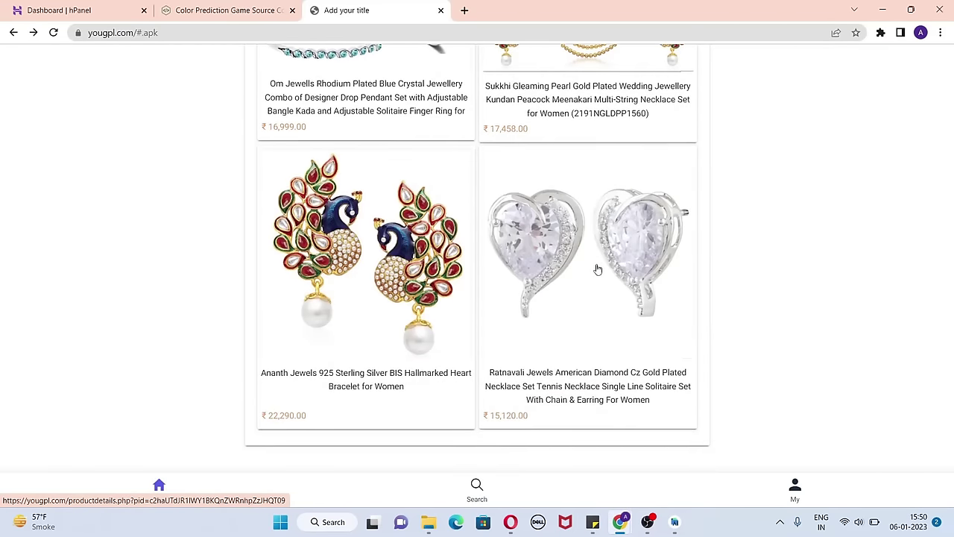
scroll(597, 269, up, 11)
scroll(597, 268, up, 6)
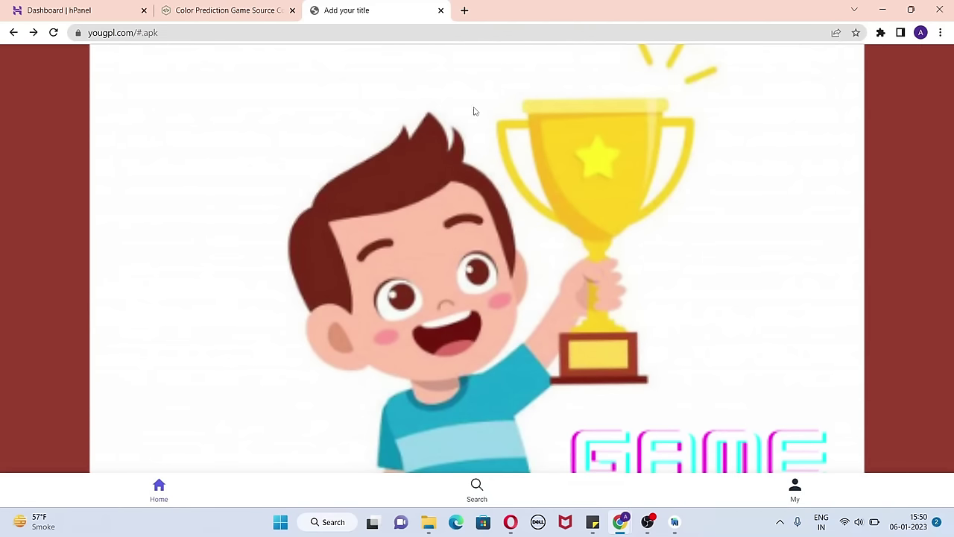
click(93, 8)
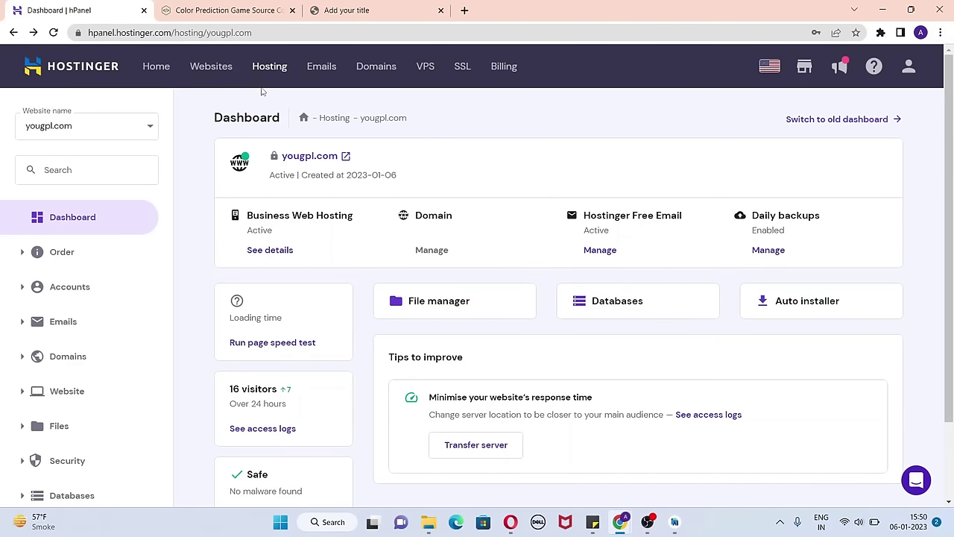
Step: Open the empty u717381406_colorgame database in phpMyAdmin from the Databases list
click(610, 307)
scroll(634, 405, down, 2)
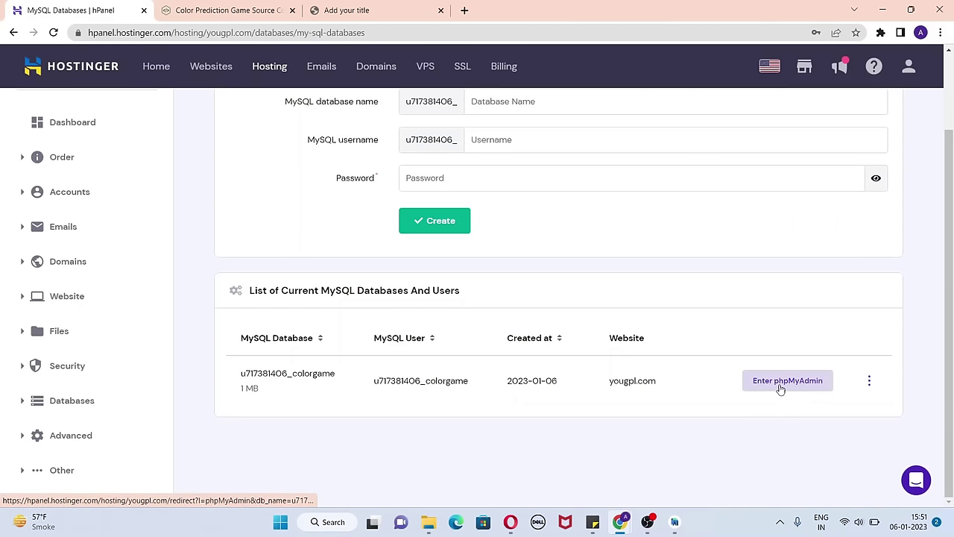
click(780, 388)
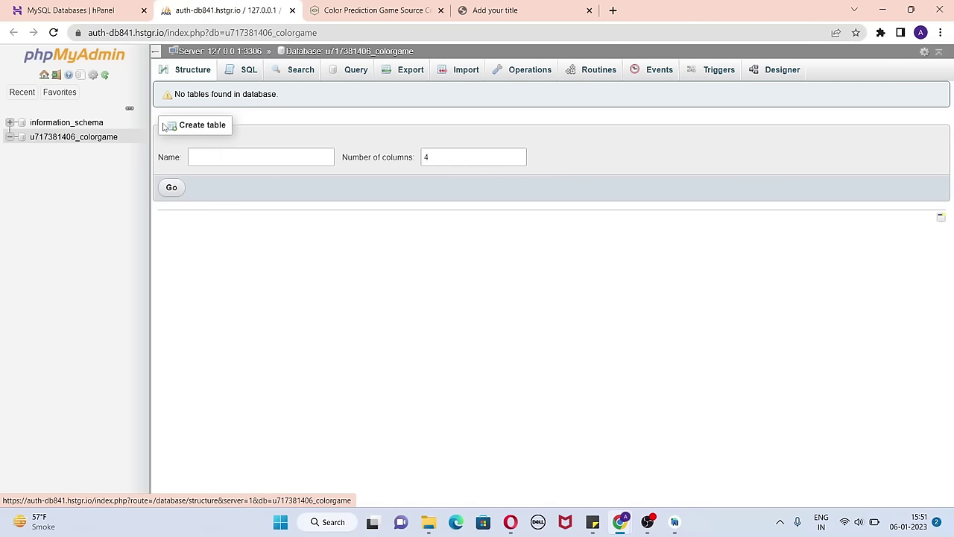
click(454, 73)
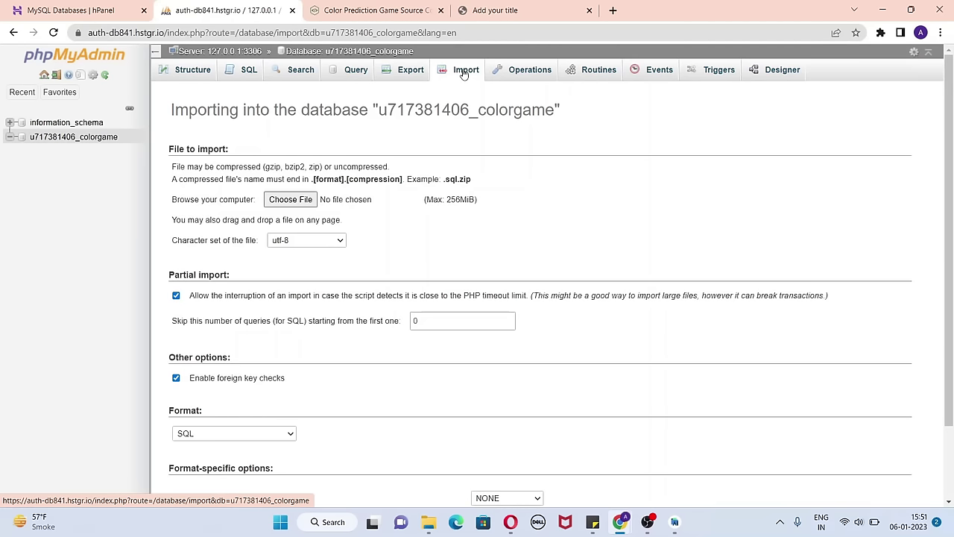
click(291, 203)
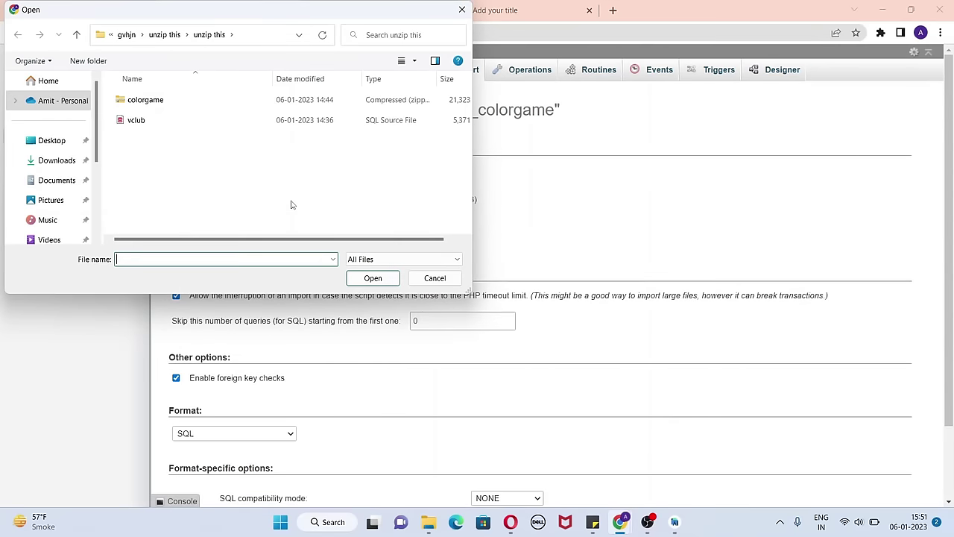
click(176, 121)
click(373, 278)
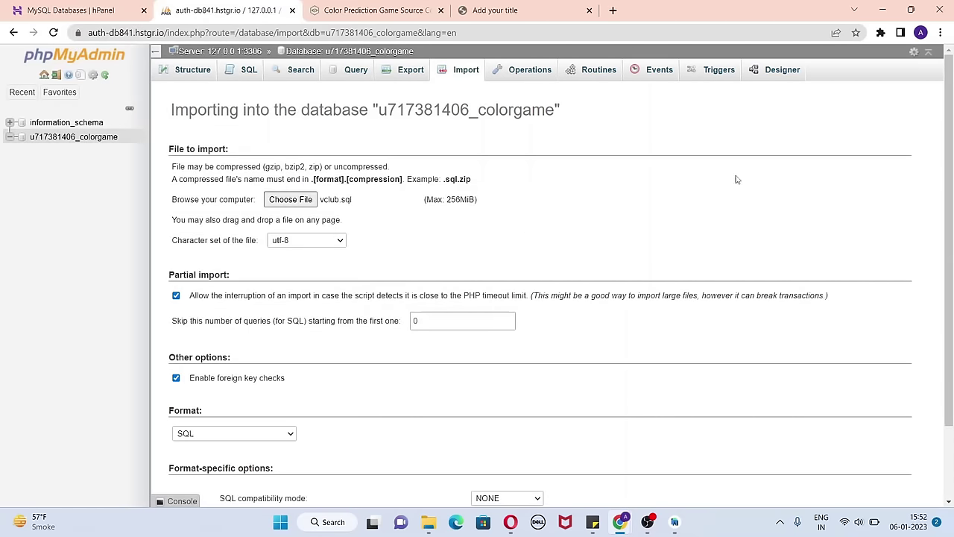
drag(952, 153, 952, 220)
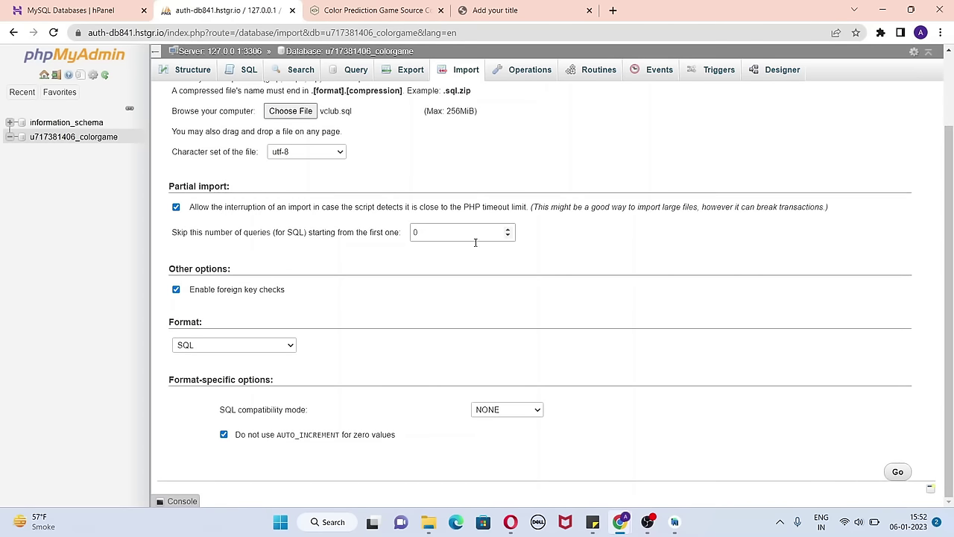
click(898, 472)
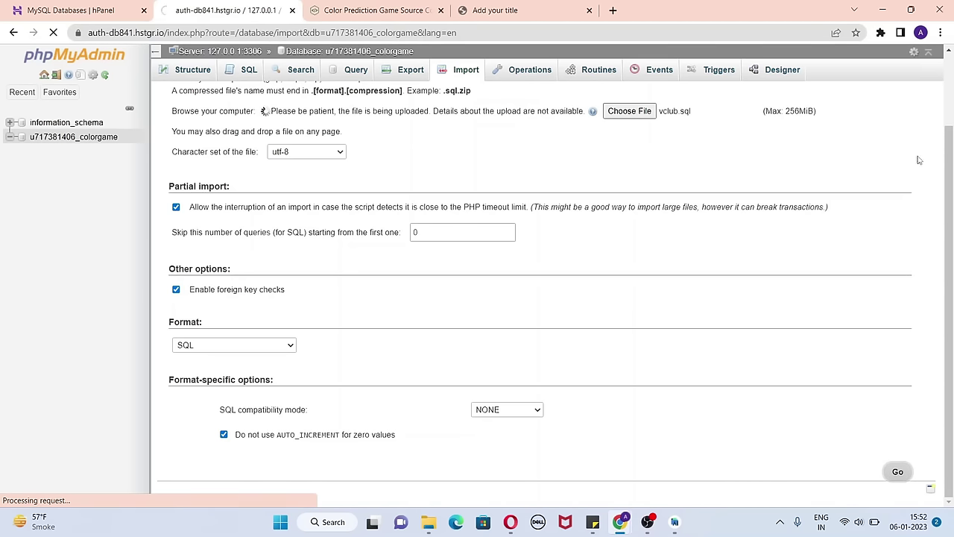
drag(950, 173, 952, 83)
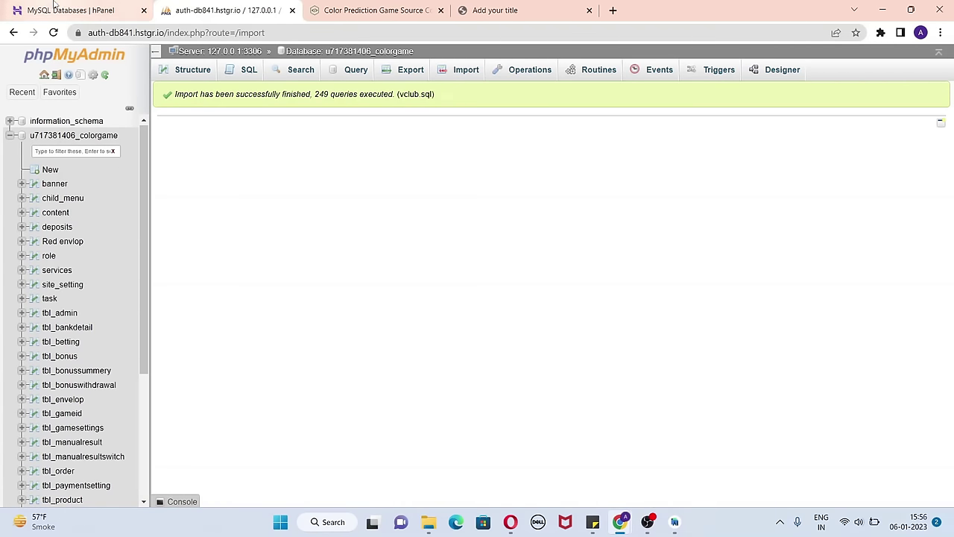
Step: From the hPanel dashboard, open the File manager and go to public_html/include
click(80, 6)
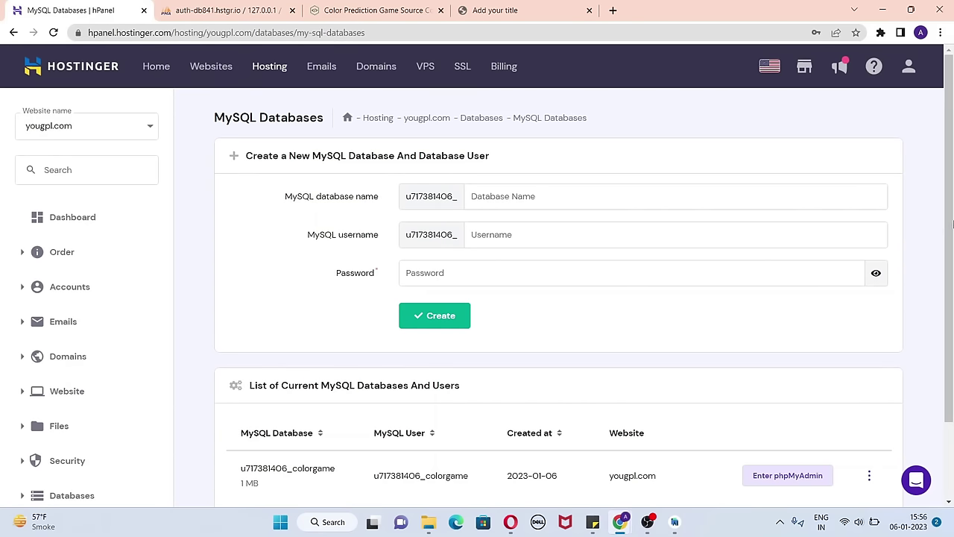
scroll(950, 224, down, 1)
scroll(951, 224, up, 1)
click(13, 32)
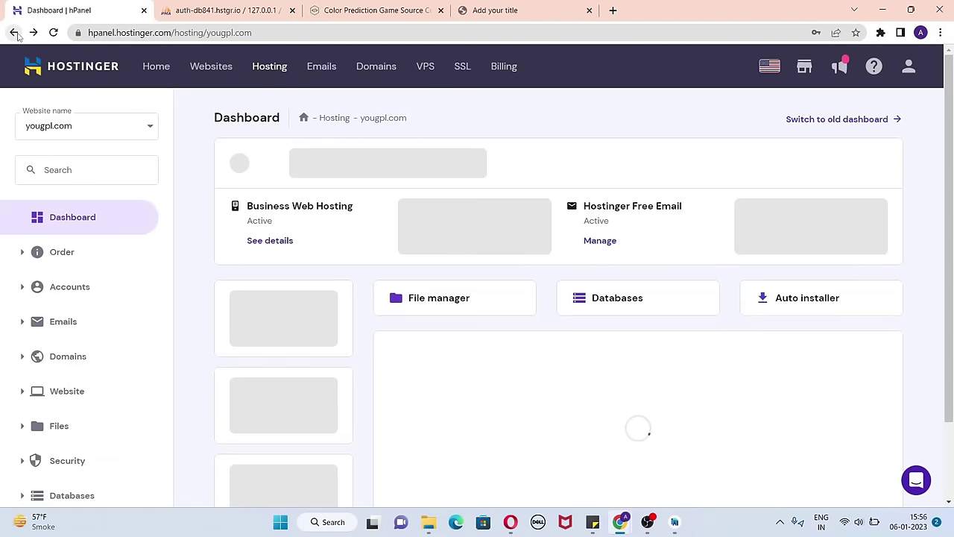
click(428, 300)
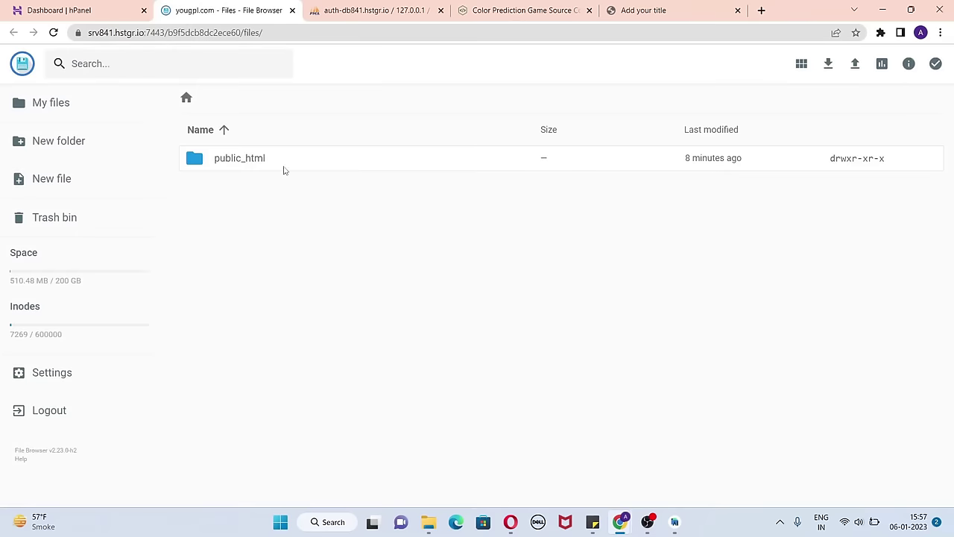
click(261, 161)
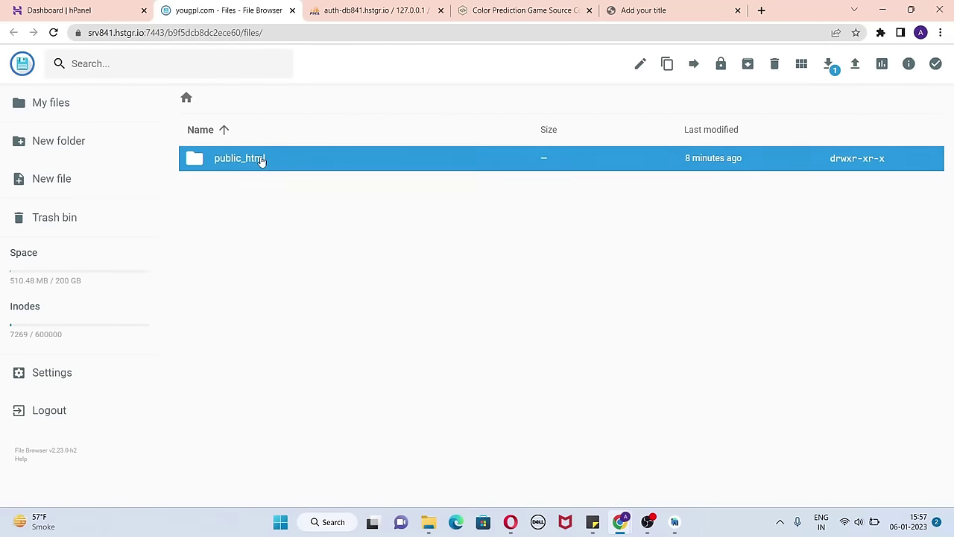
double_click(260, 161)
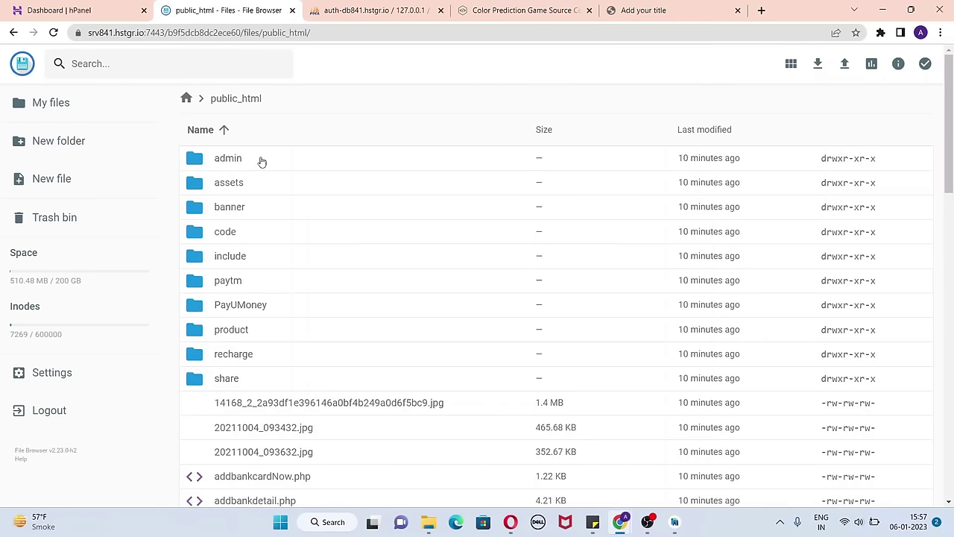
double_click(230, 257)
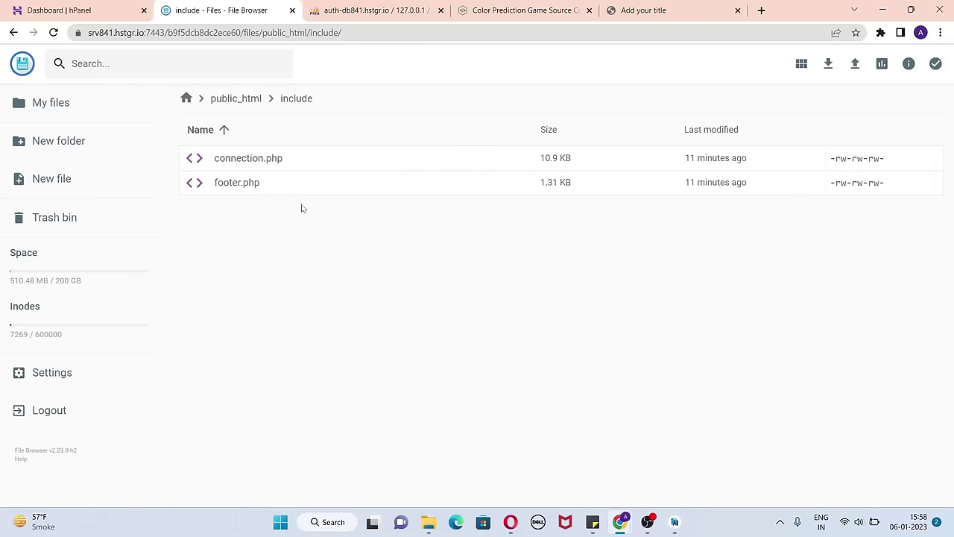
Step: Open connection.php and copy the colorgame database name from the MySQL databases list
double_click(235, 164)
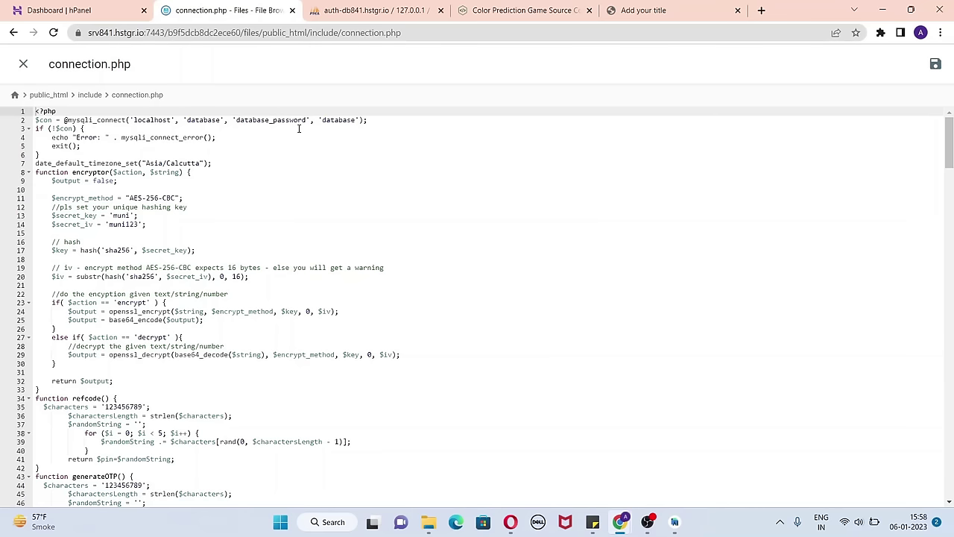
click(73, 7)
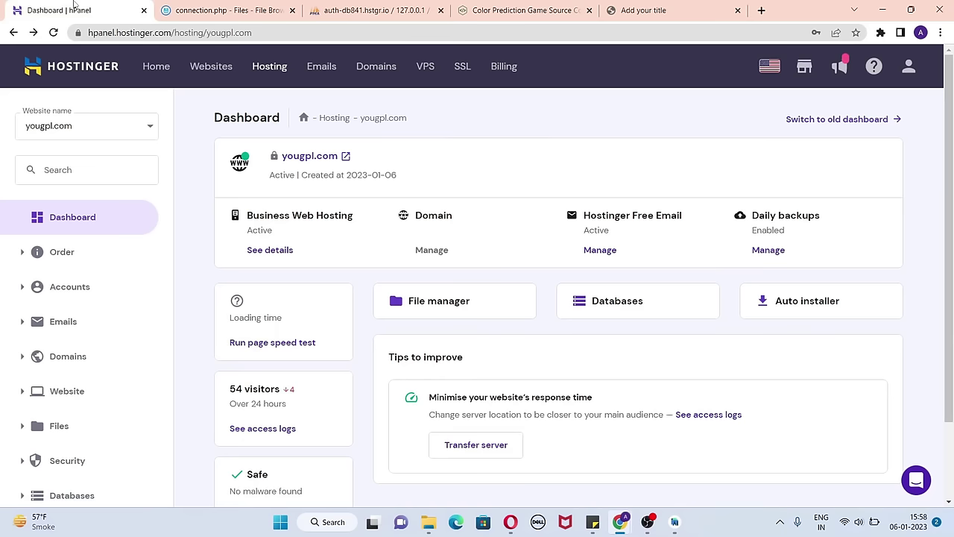
click(587, 311)
scroll(335, 351, down, 2)
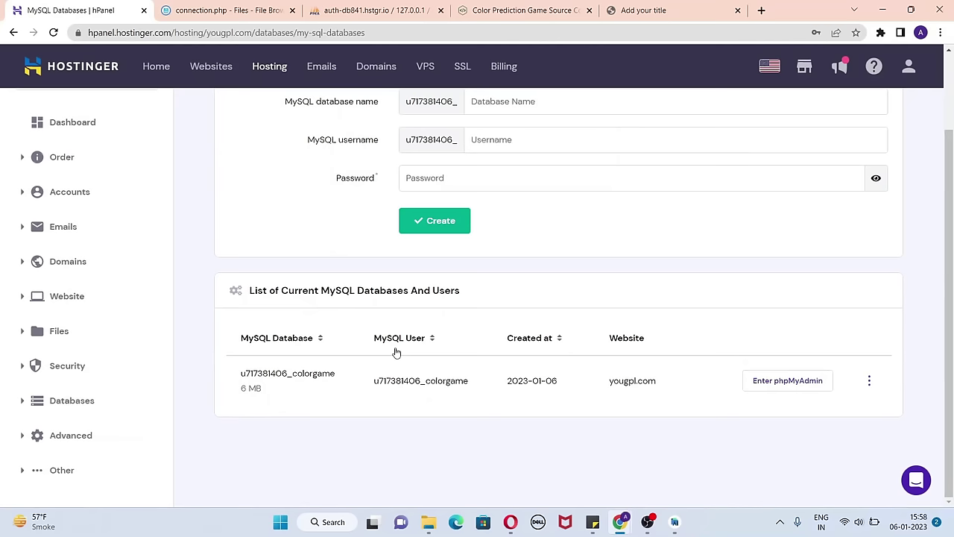
drag(337, 375, 241, 371)
key(ctrl+c)
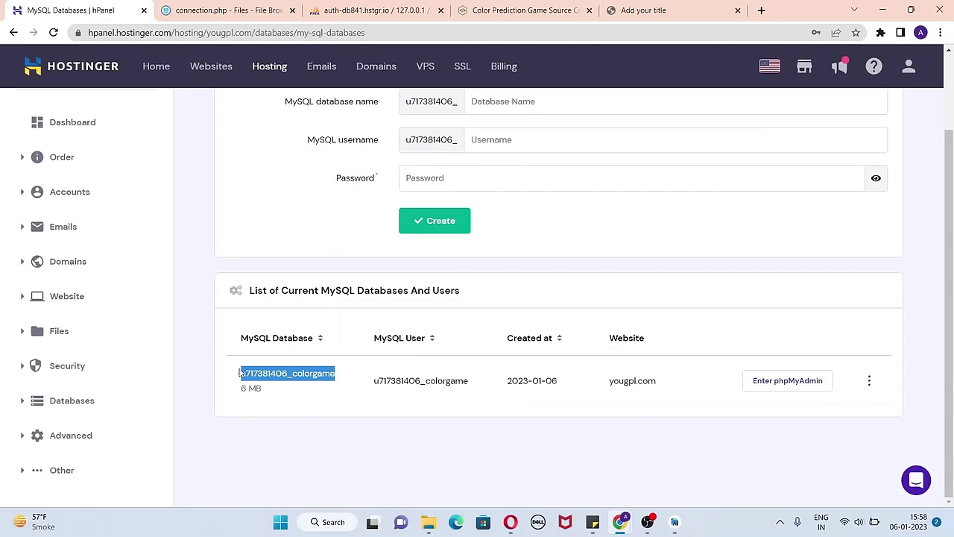
Step: Paste the database name as user and database, enter the database password, and save connection.php
click(233, 10)
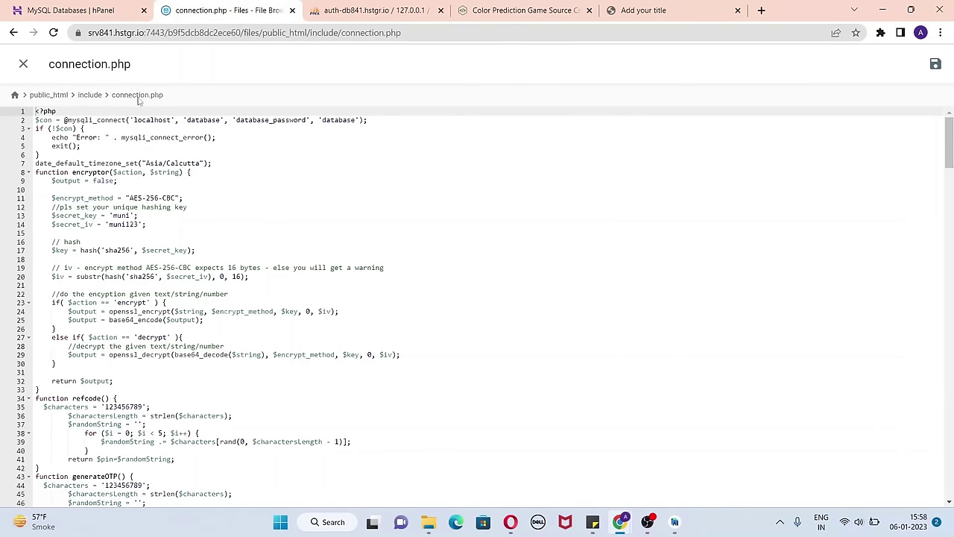
drag(219, 119, 186, 119)
key(ctrl+v)
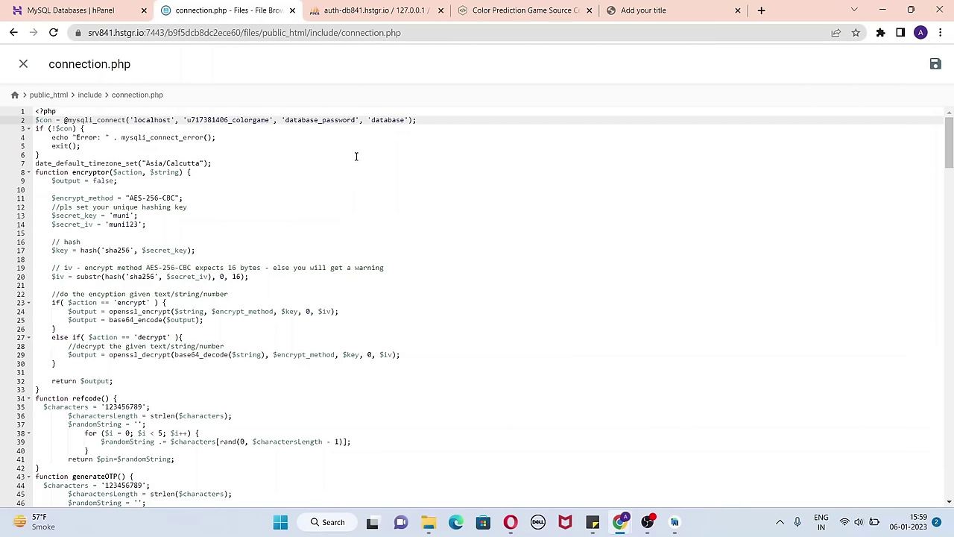
drag(403, 119, 374, 119)
key(ctrl+v)
key(BackSpace)
key(BackSpace)
key(BackSpace)
key(BackSpace)
key(BackSpace)
key(BackSpace)
key(BackSpace)
key(BackSpace)
key(BackSpace)
key(BackSpace)
key(BackSpace)
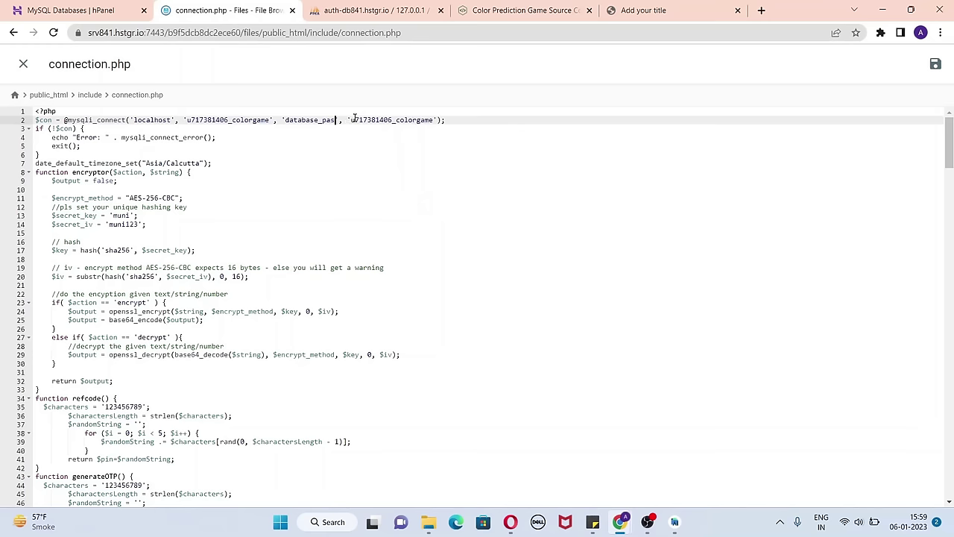
key(BackSpace)
key(BackSpace)
key(BackSpace)
key(BackSpace)
key(BackSpace)
key(BackSpace)
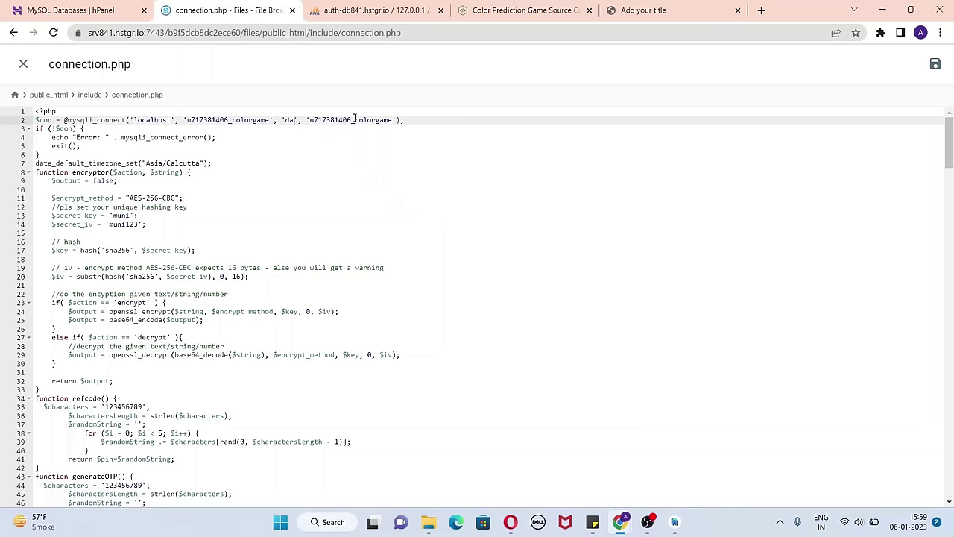
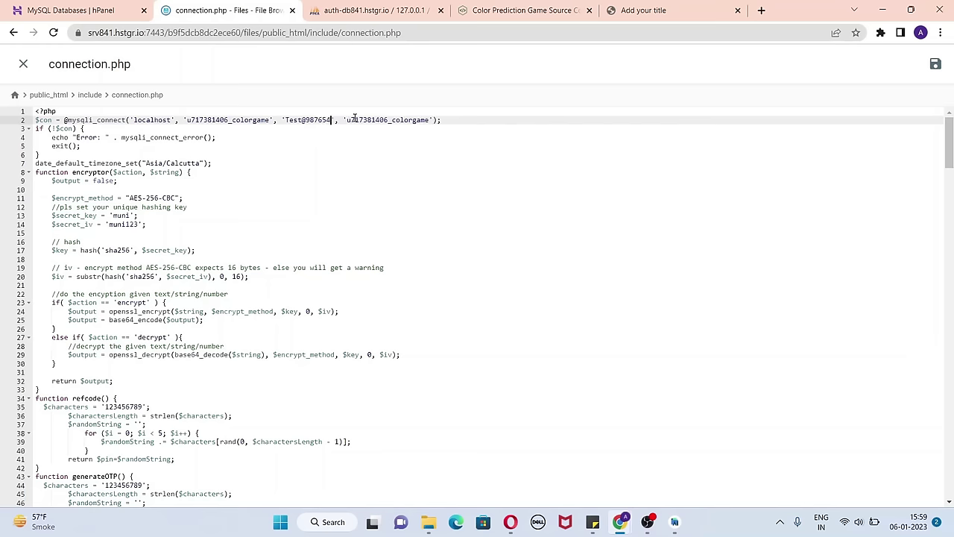
click(314, 208)
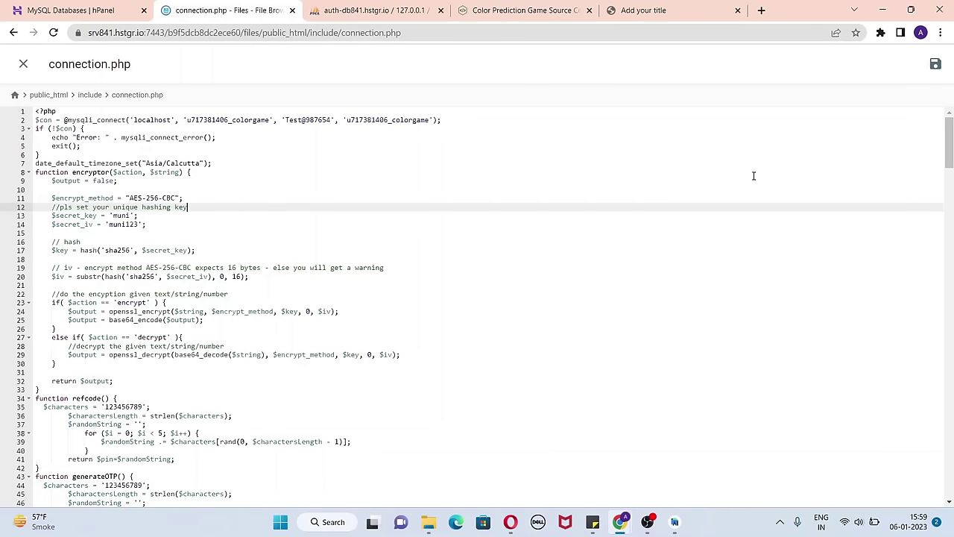
click(935, 65)
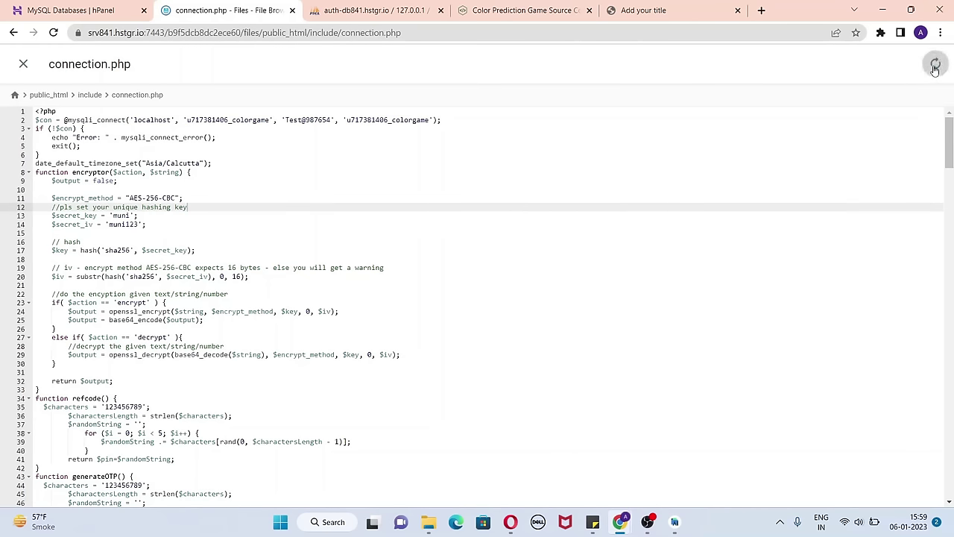
click(23, 64)
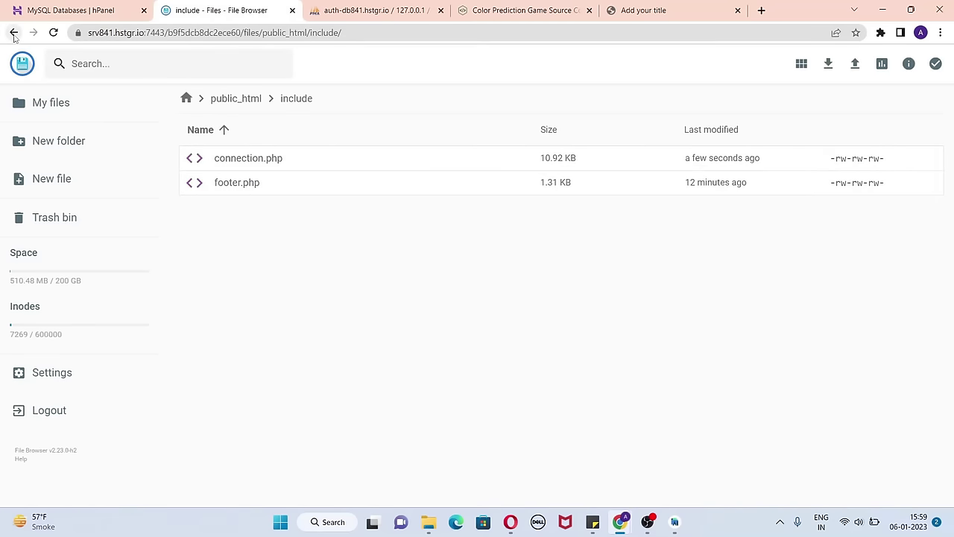
Step: Open public_html/admin/include/connection.php for editing
click(14, 34)
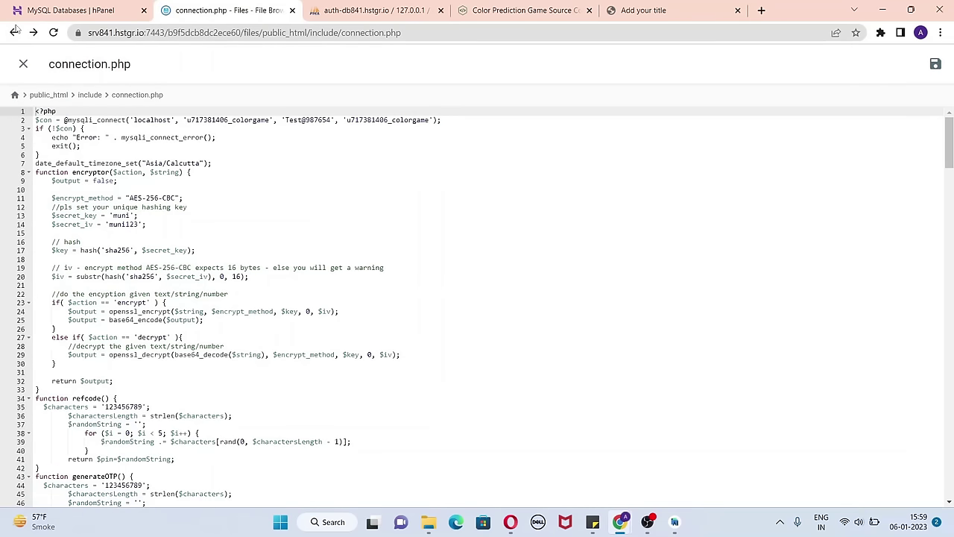
click(13, 32)
click(14, 32)
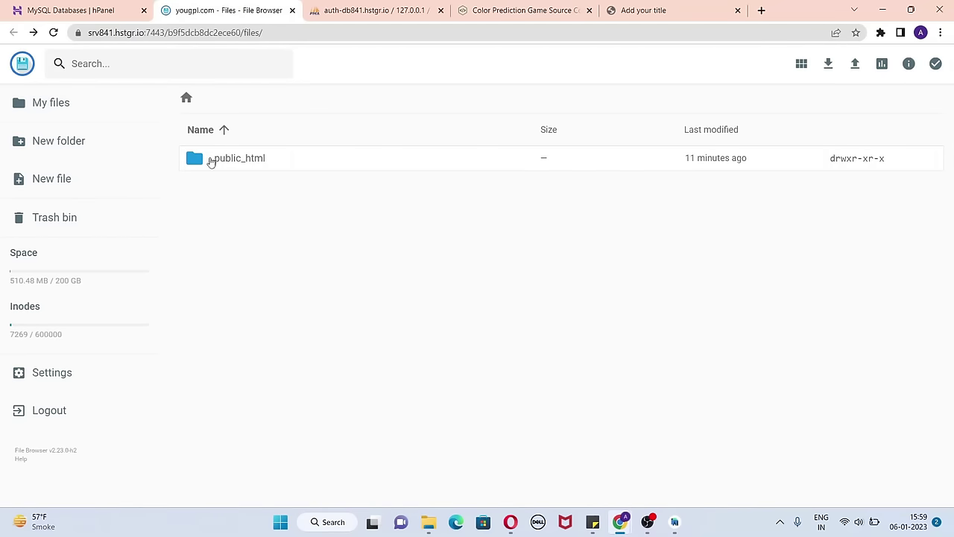
double_click(213, 158)
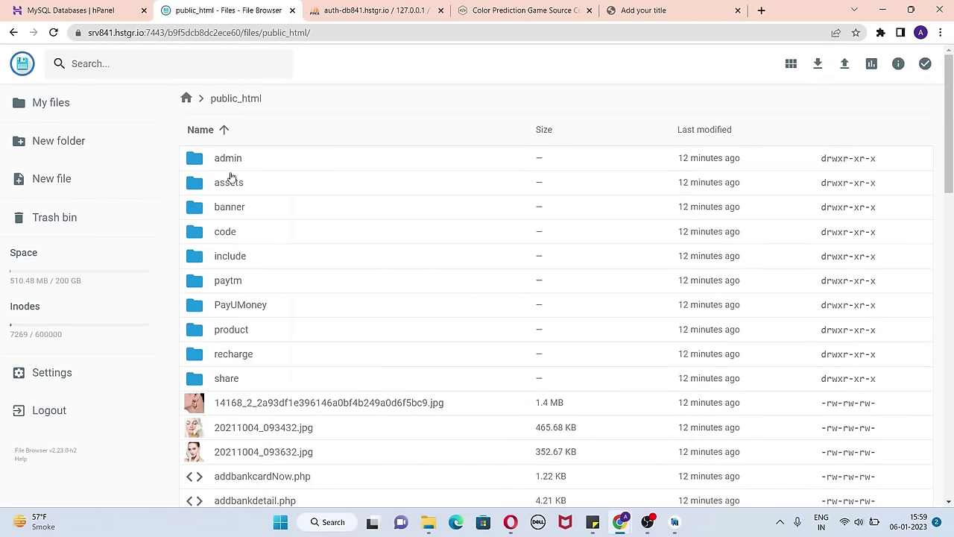
double_click(239, 161)
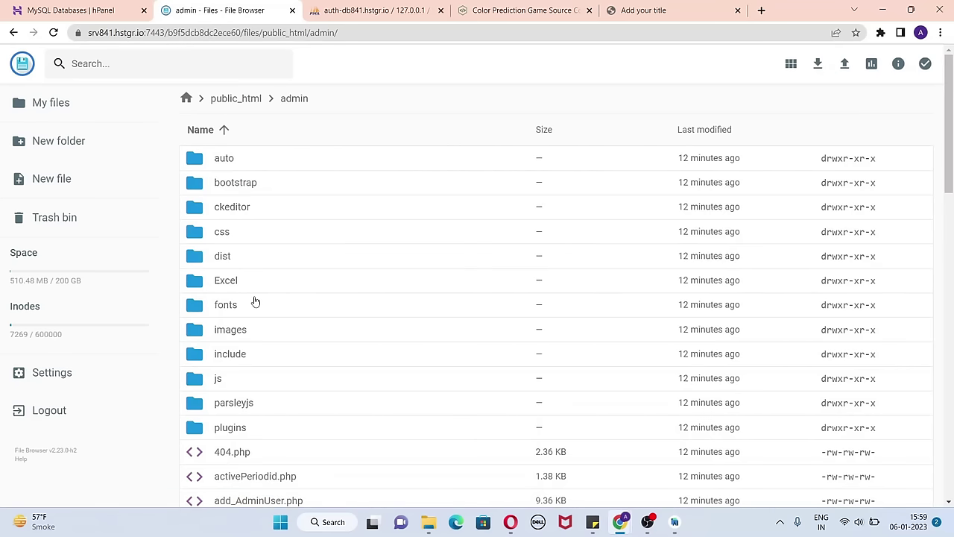
double_click(241, 355)
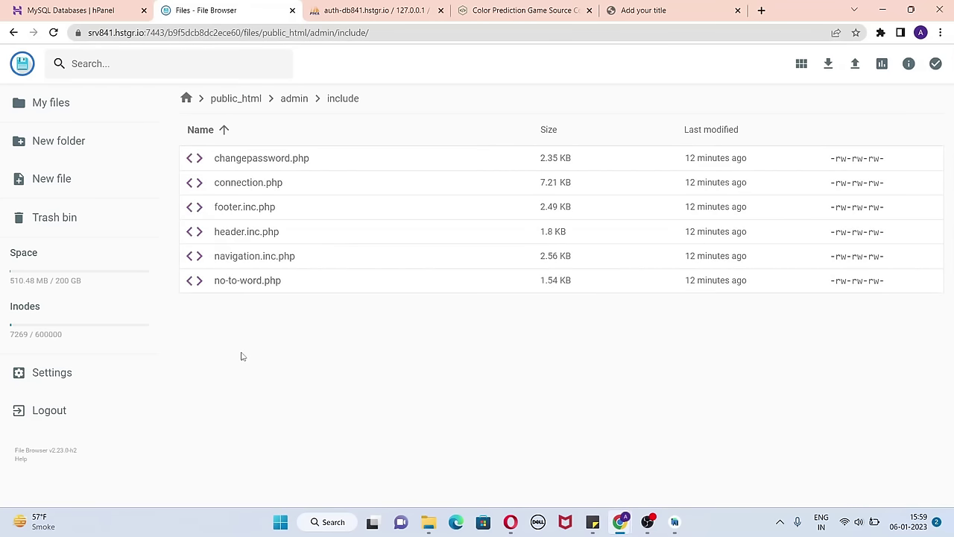
double_click(247, 184)
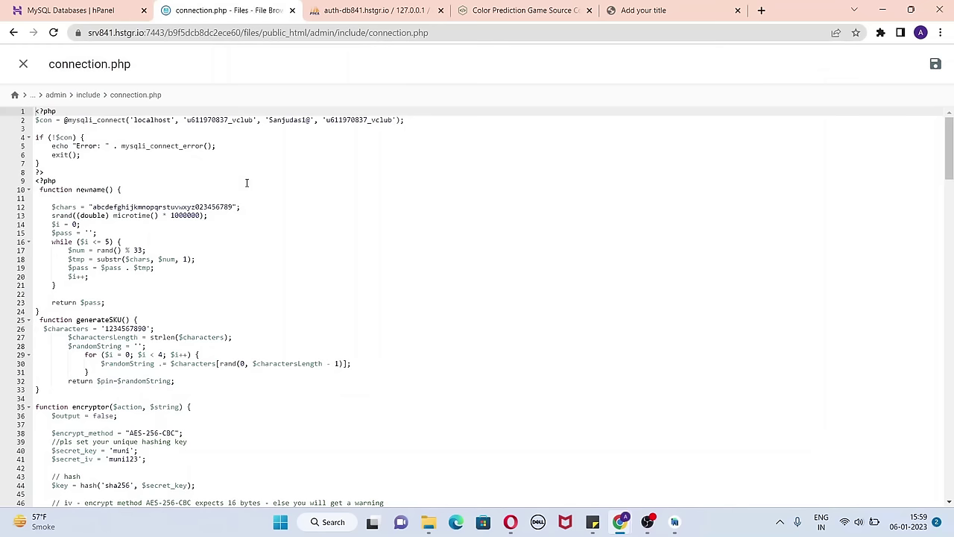
Step: Replace the database user, name and password on line 2, then save and close
click(228, 120)
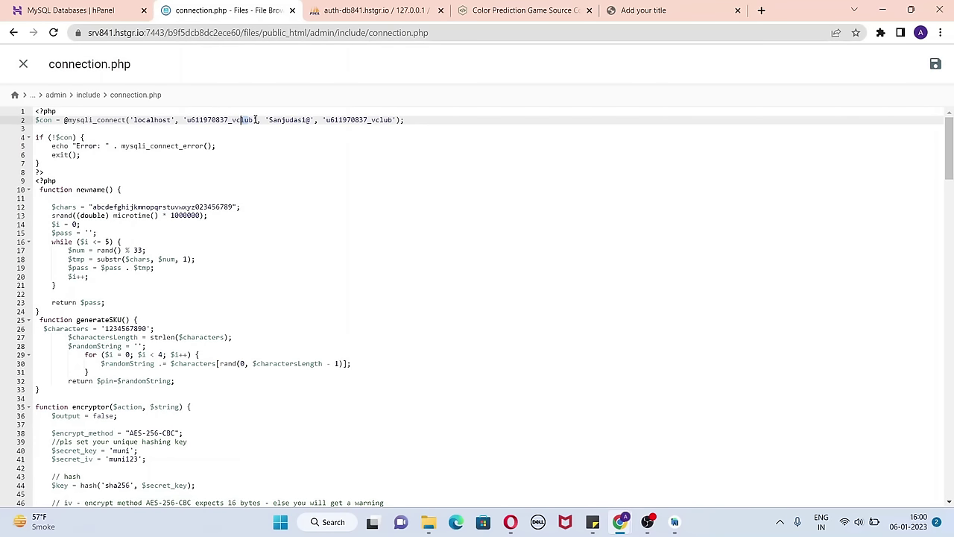
drag(253, 119, 188, 119)
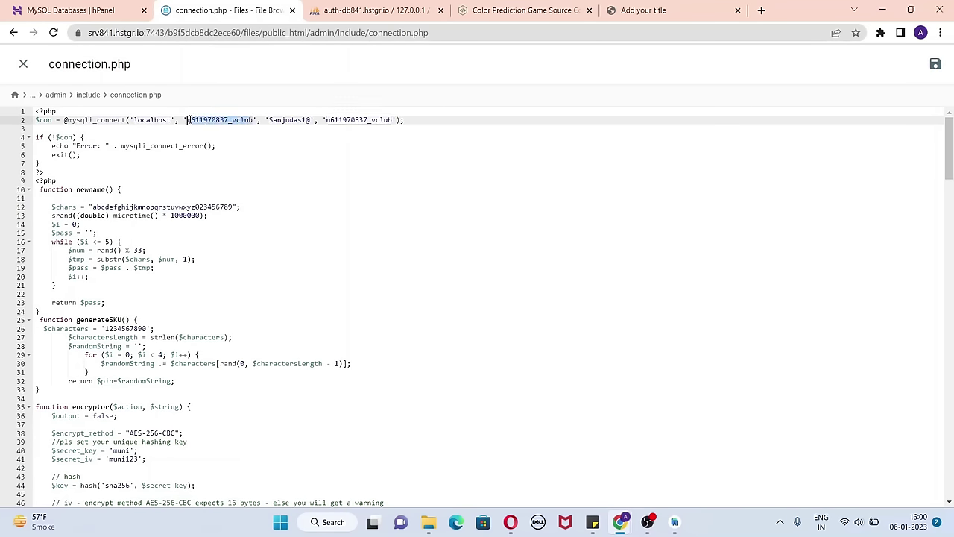
text(u717381406_colorgame)
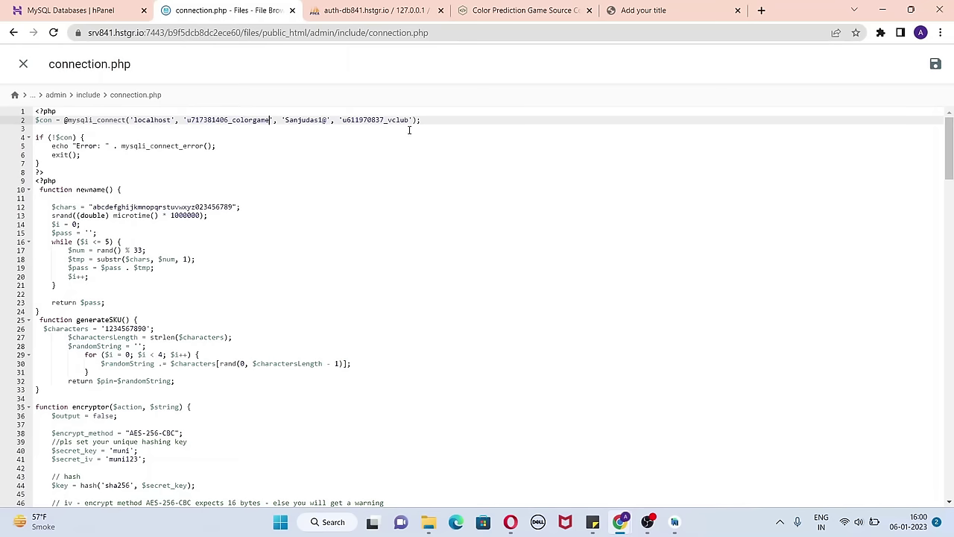
drag(410, 119, 342, 119)
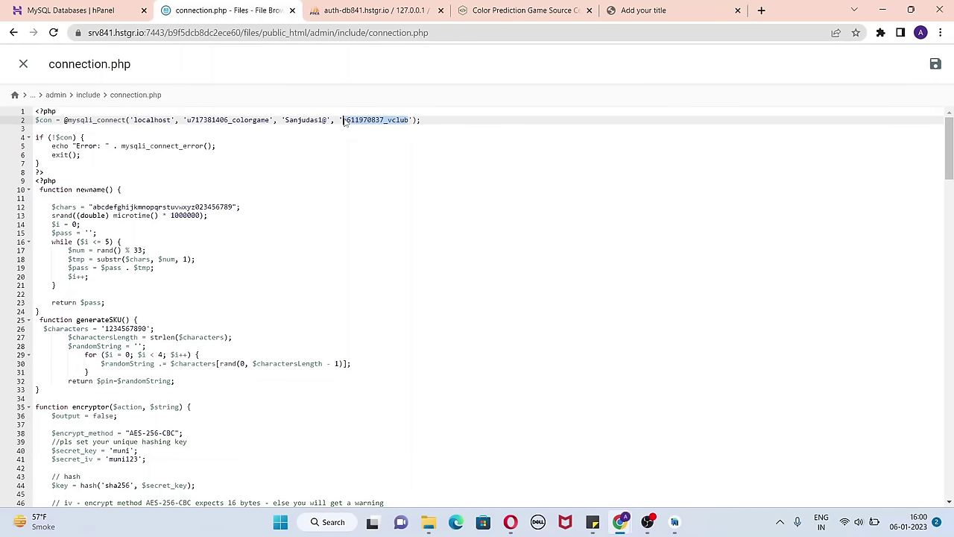
text(u717381406_colorgame)
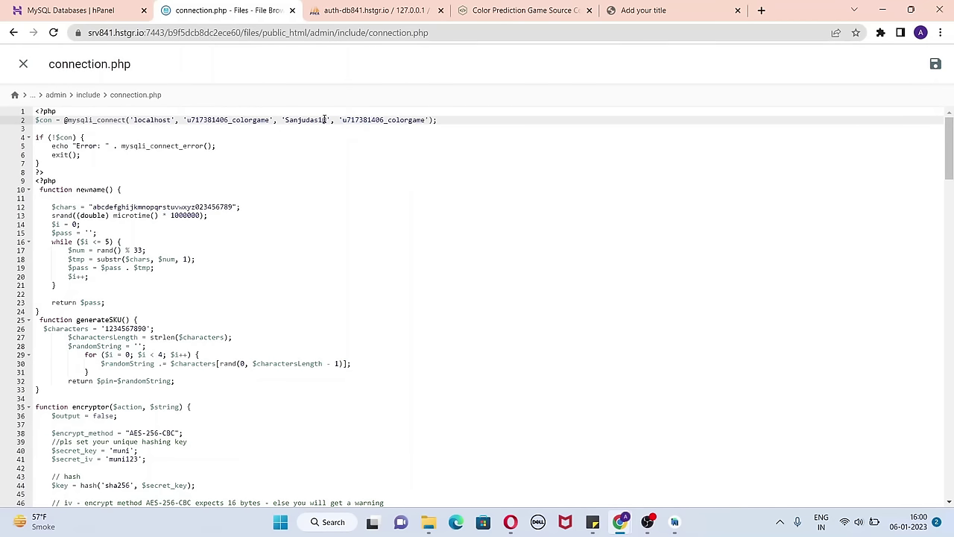
drag(327, 119, 283, 120)
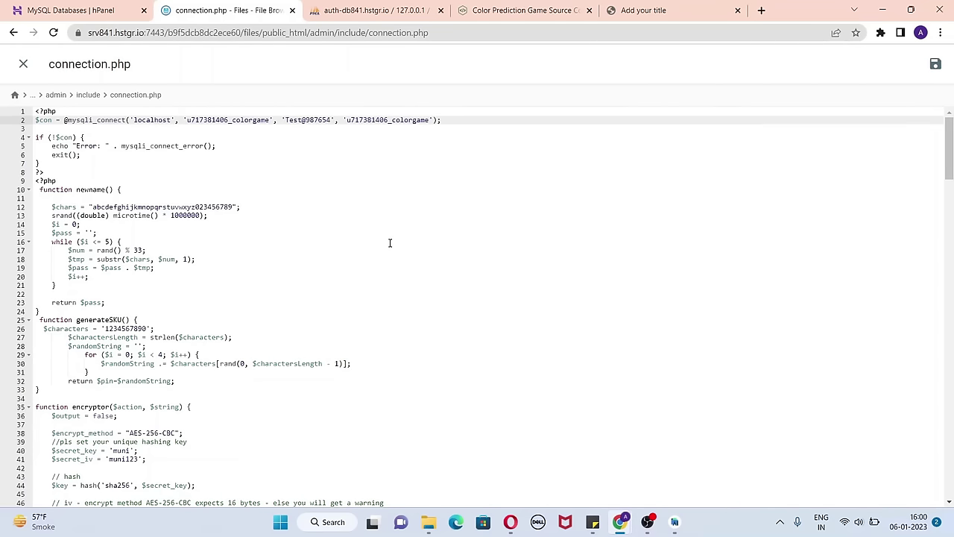
click(389, 242)
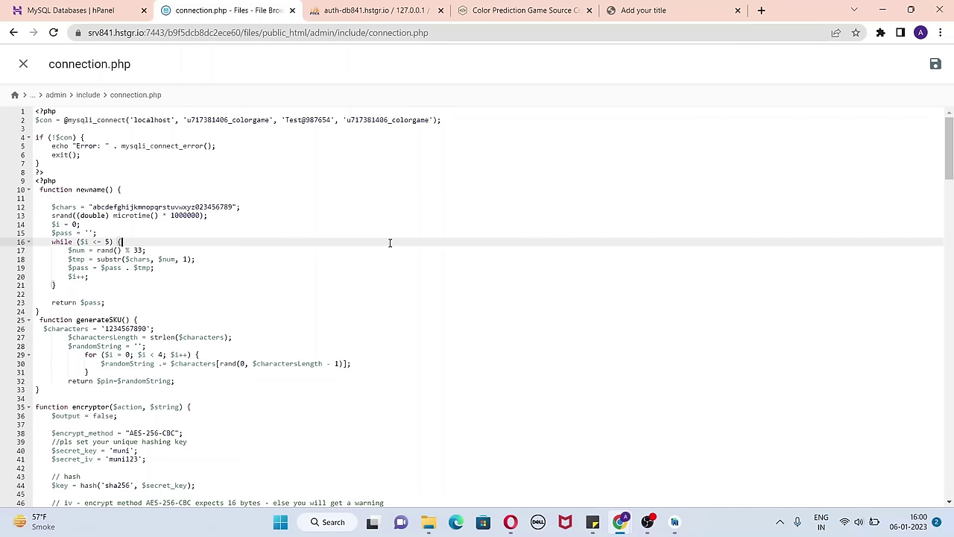
click(936, 64)
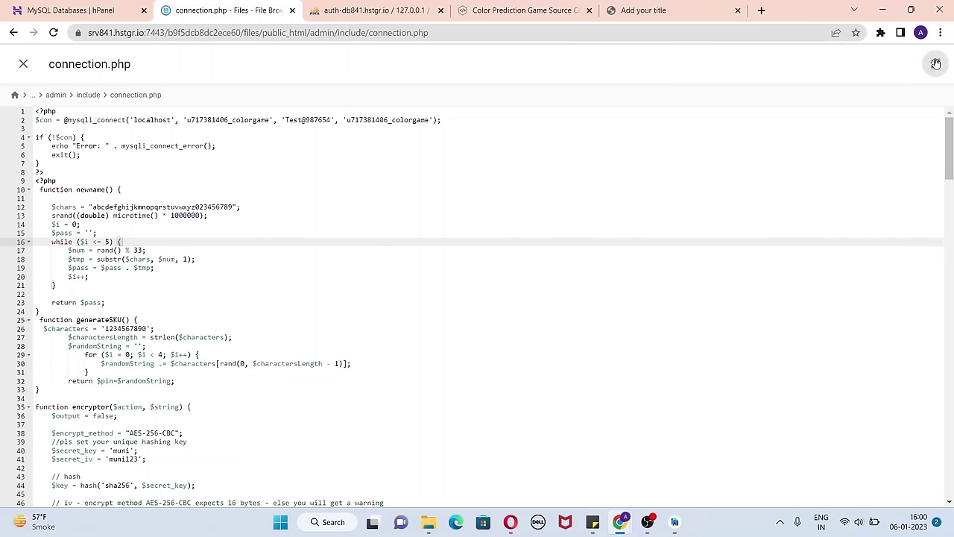
click(23, 64)
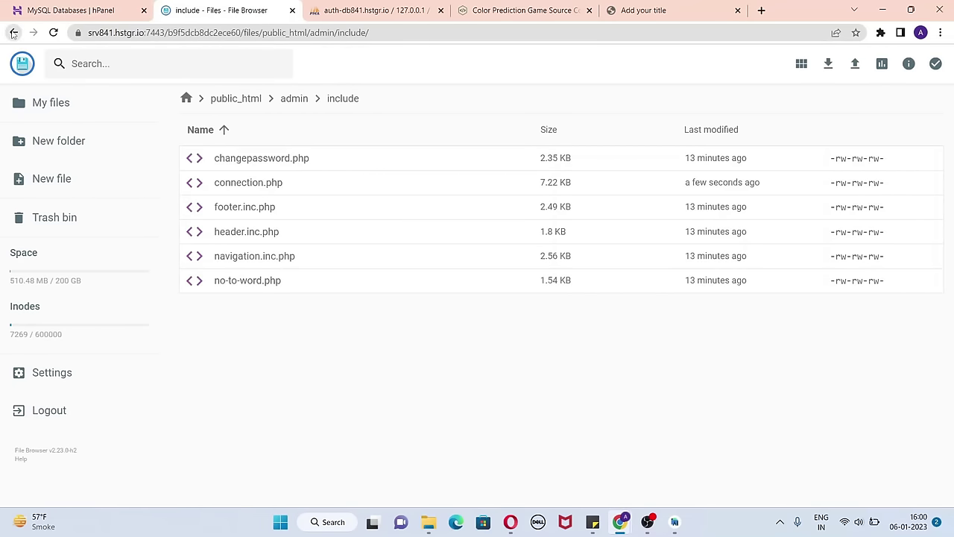
click(14, 32)
click(23, 64)
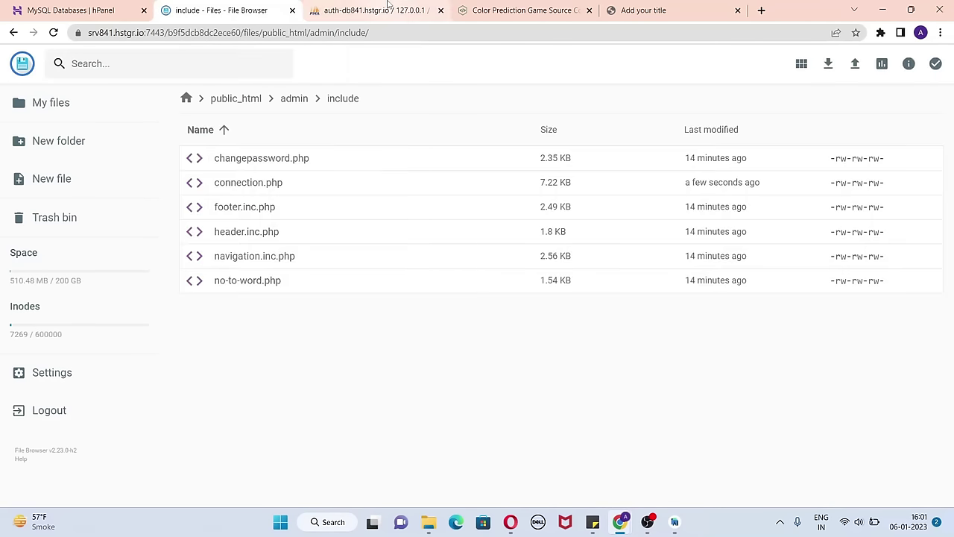
Step: Open tbl_user in phpMyAdmin and delete rows 840 and 839
click(388, 9)
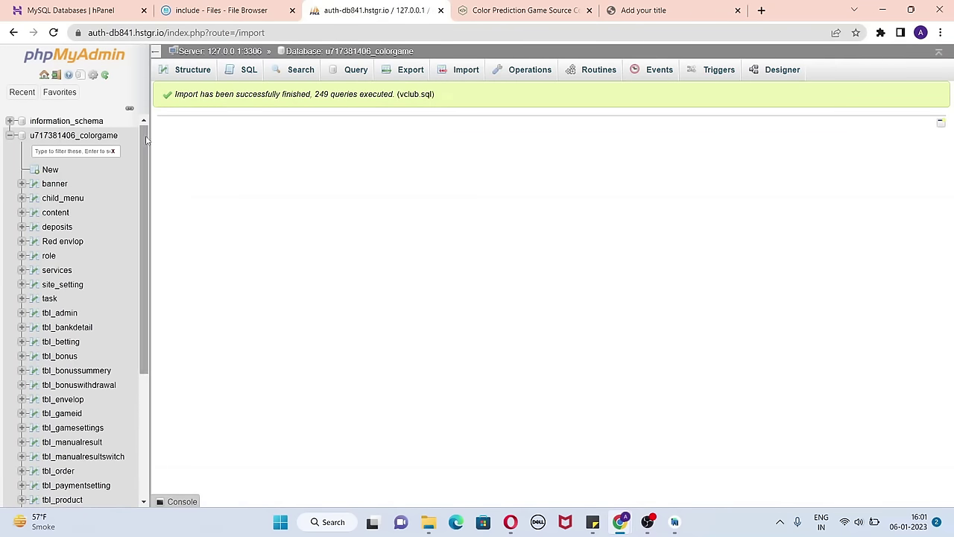
drag(145, 141, 147, 319)
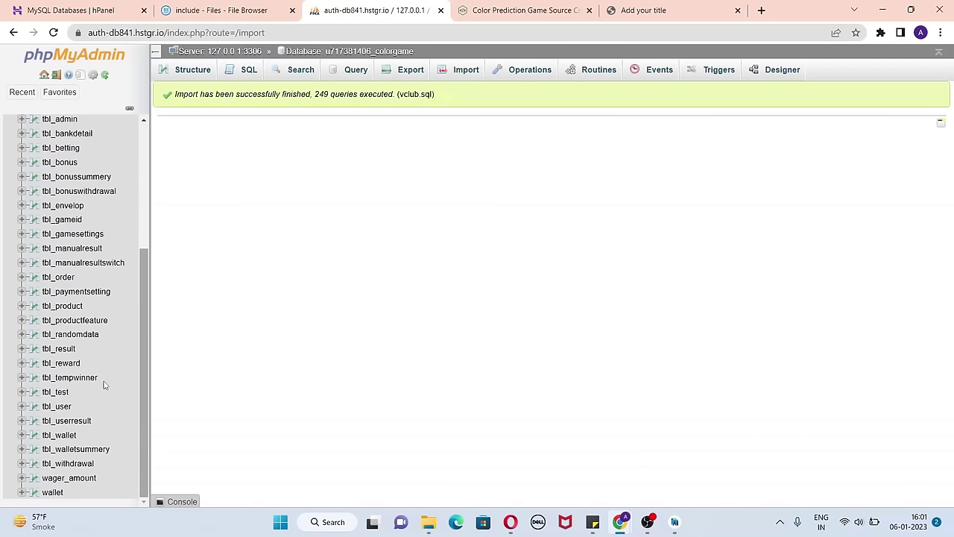
click(49, 411)
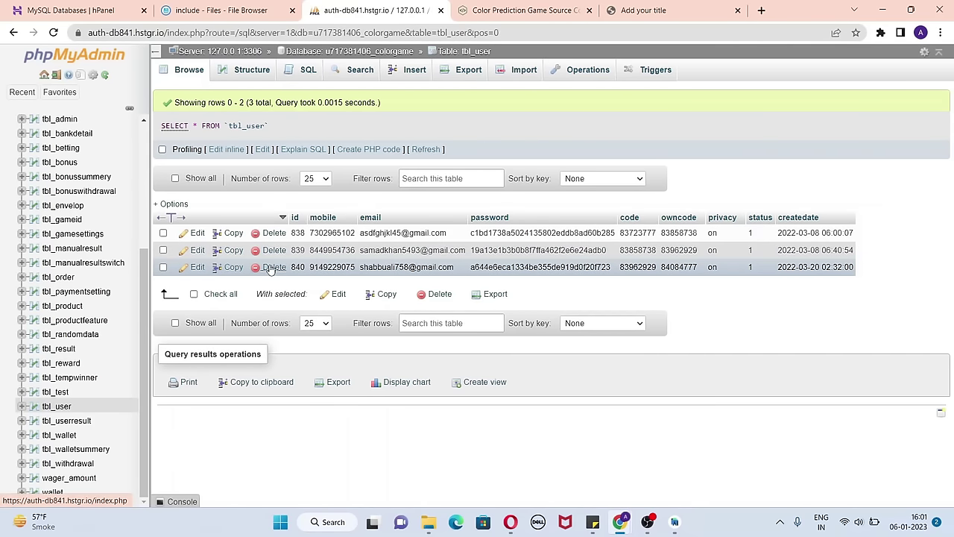
click(271, 268)
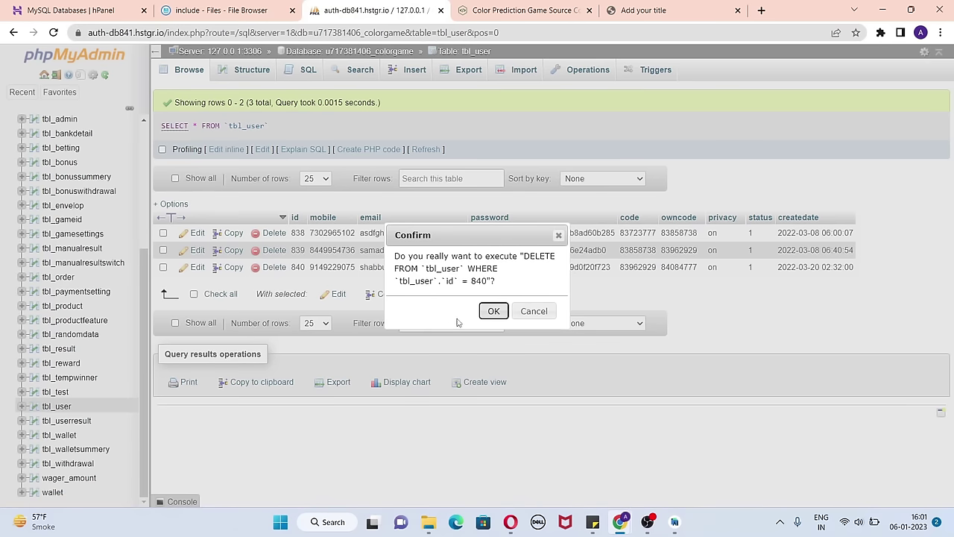
click(490, 312)
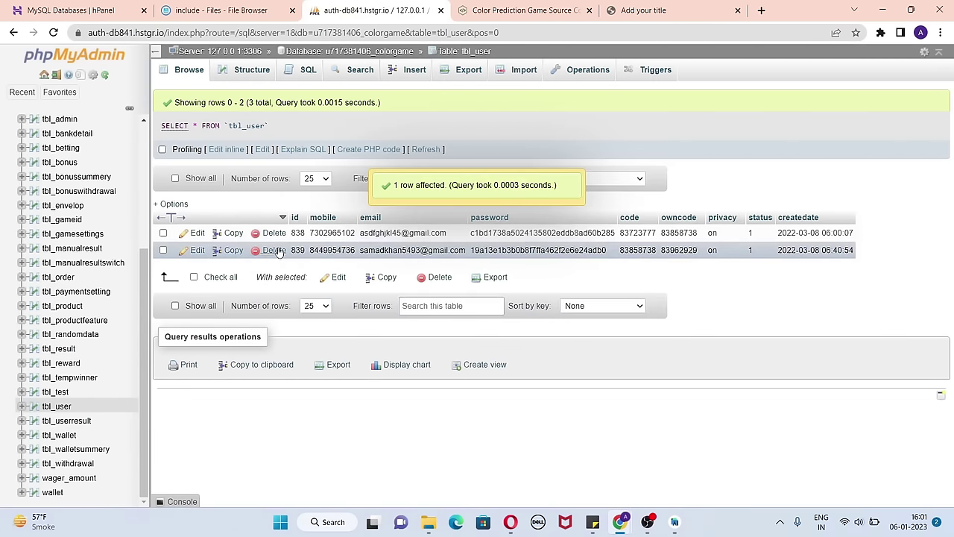
click(274, 251)
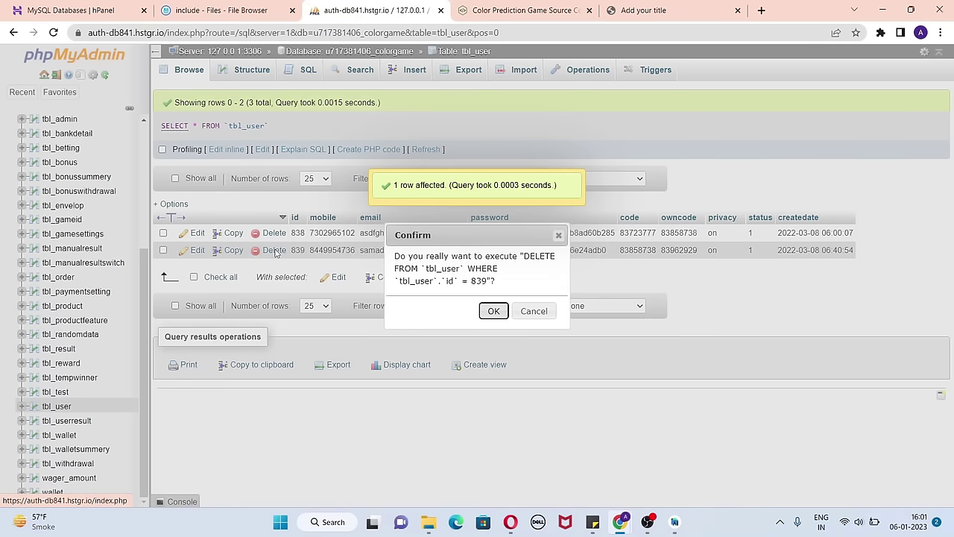
click(492, 312)
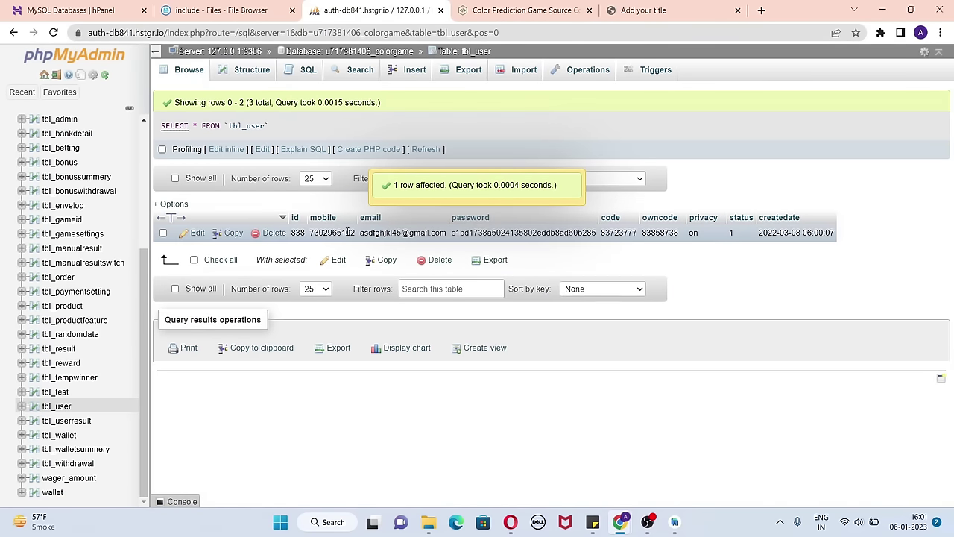
Step: Change row 838's mobile to a placeholder number and its e-mail to a test address
double_click(348, 233)
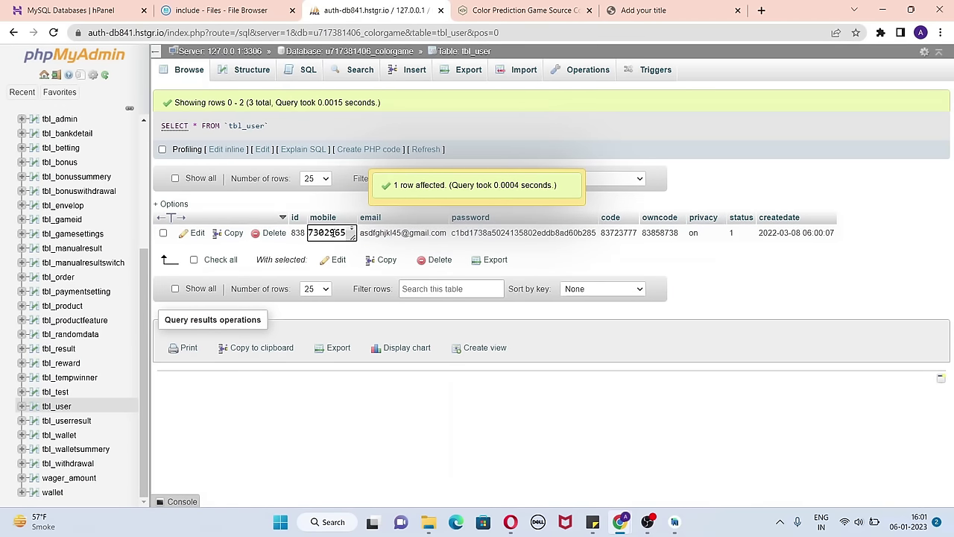
double_click(333, 233)
key(BackSpace)
text(98)
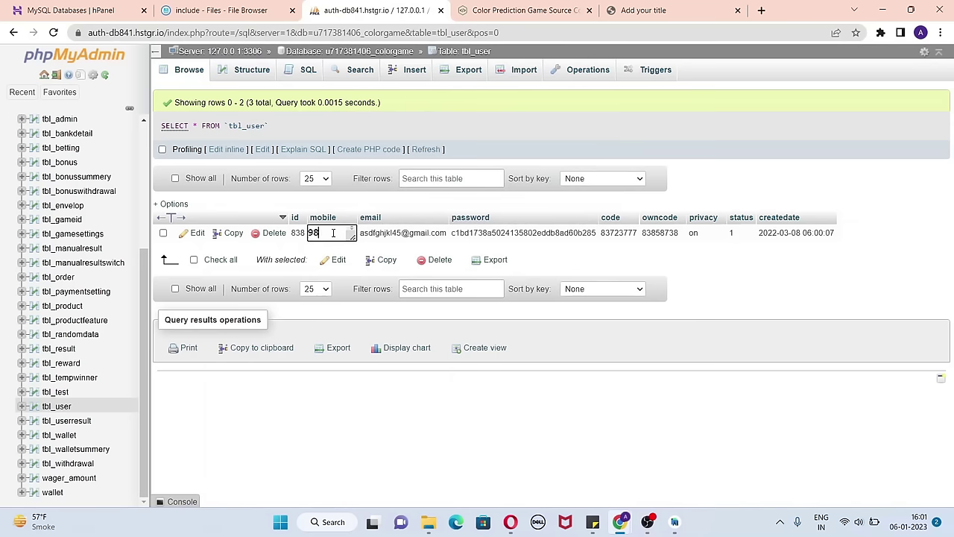
text(7654321)
key(Return)
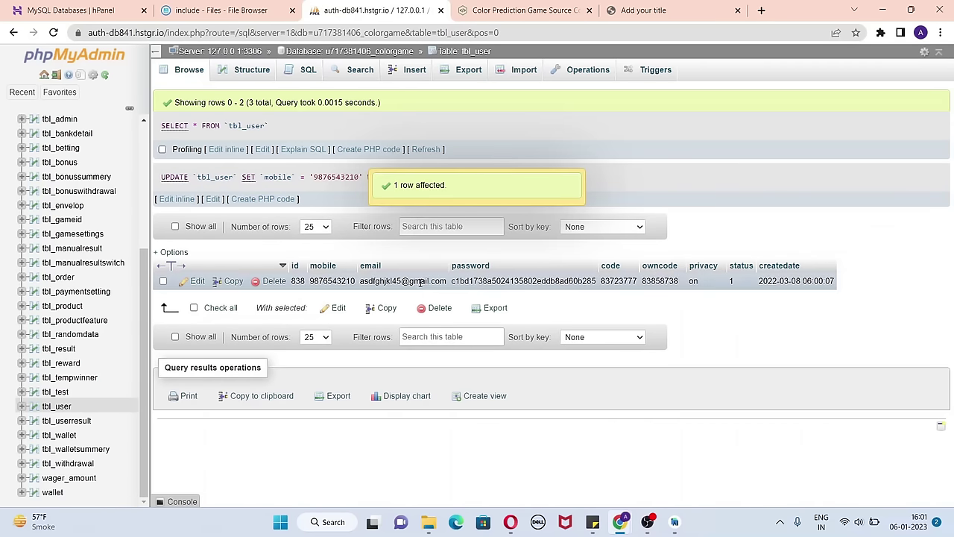
double_click(414, 280)
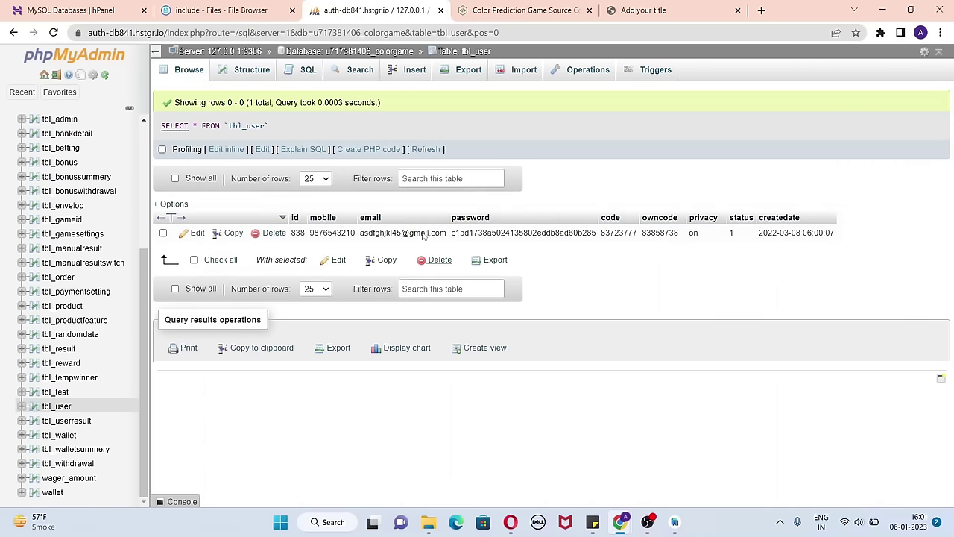
double_click(397, 232)
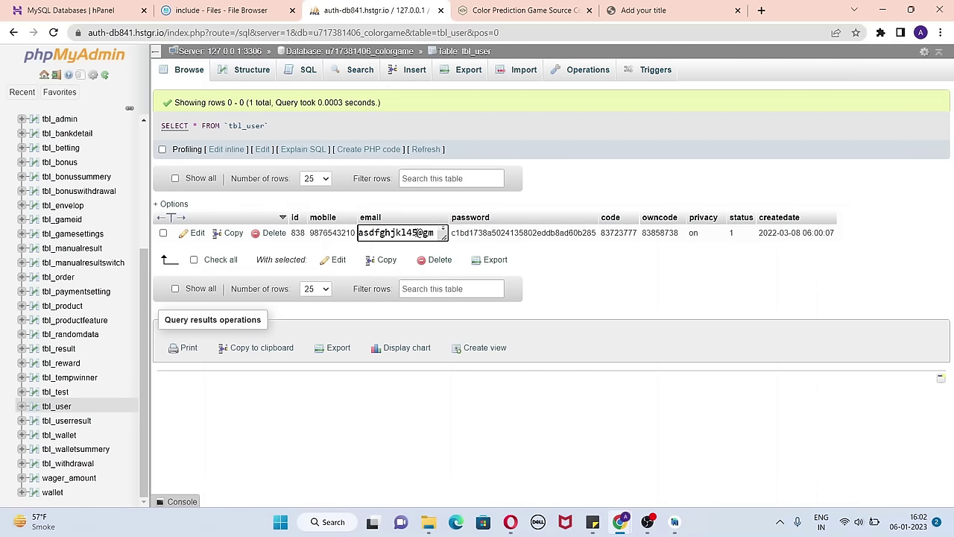
key(BackSpace)
key(BackSpace)
key(BackSpace)
key(BackSpace)
key(BackSpace)
key(BackSpace)
key(BackSpace)
key(BackSpace)
key(BackSpace)
key(BackSpace)
key(BackSpace)
text(test)
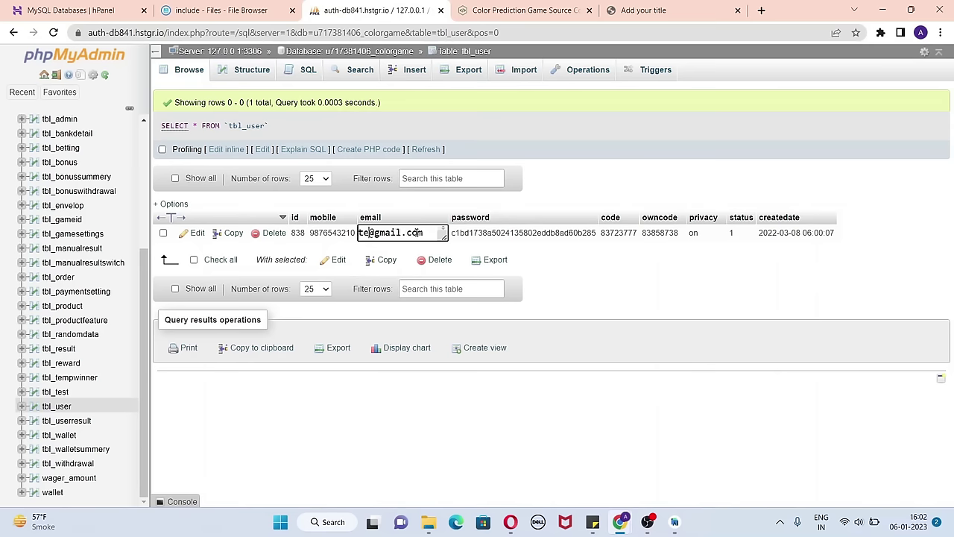
click(462, 442)
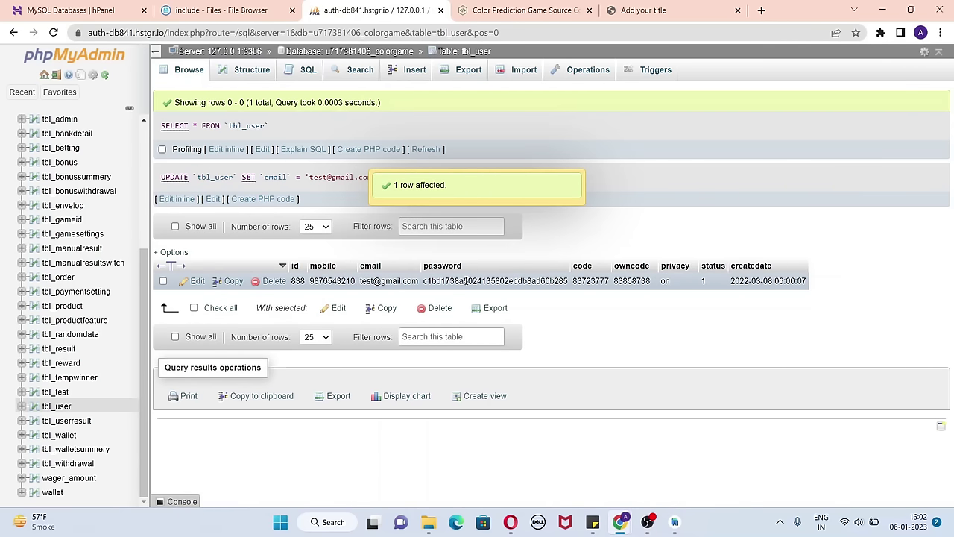
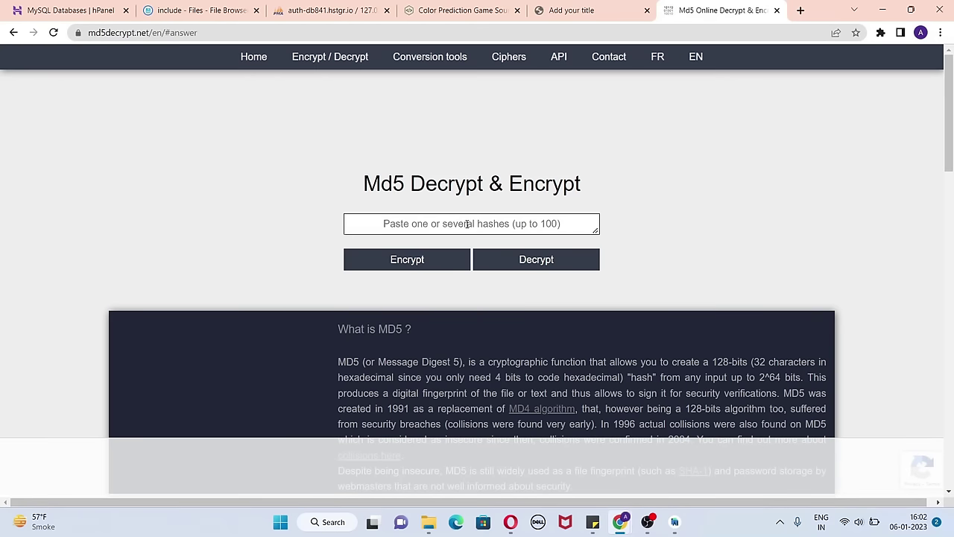
click(460, 224)
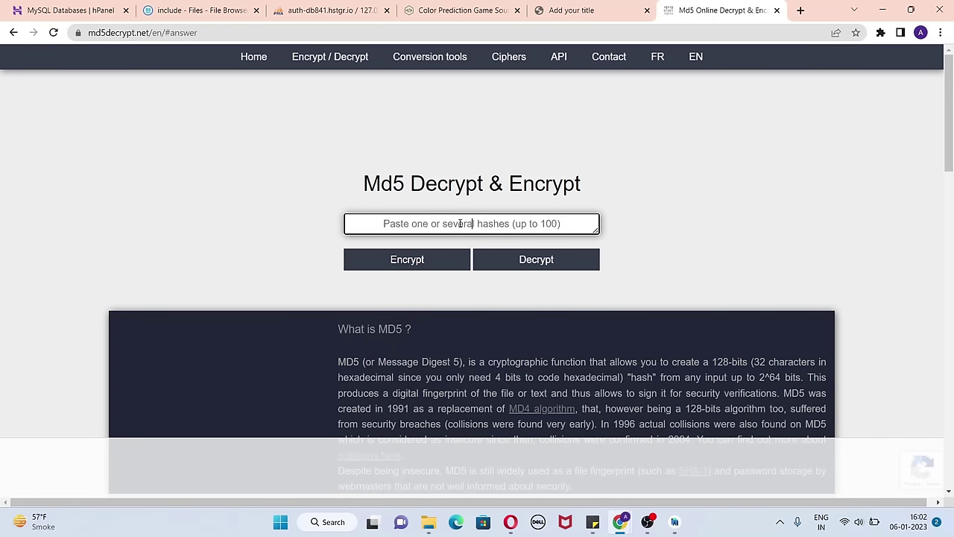
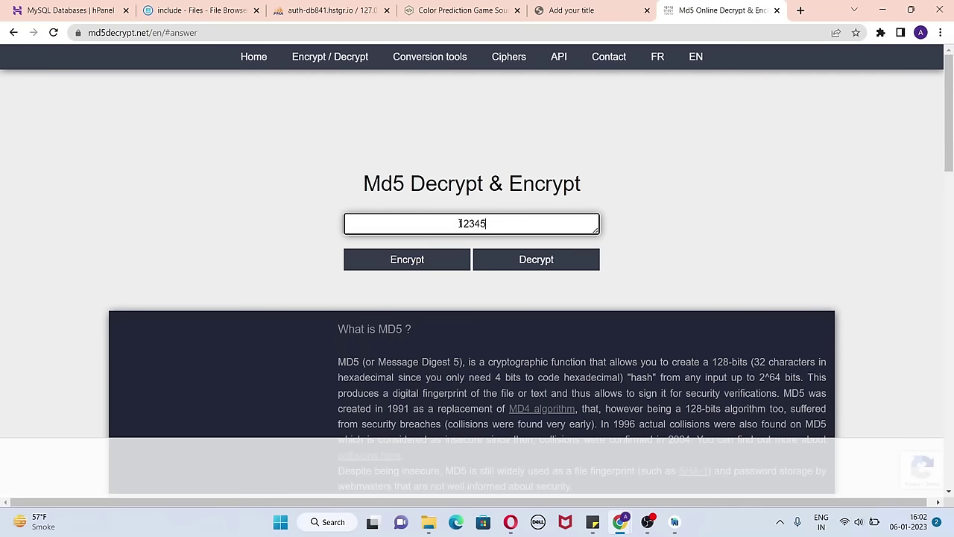
click(420, 263)
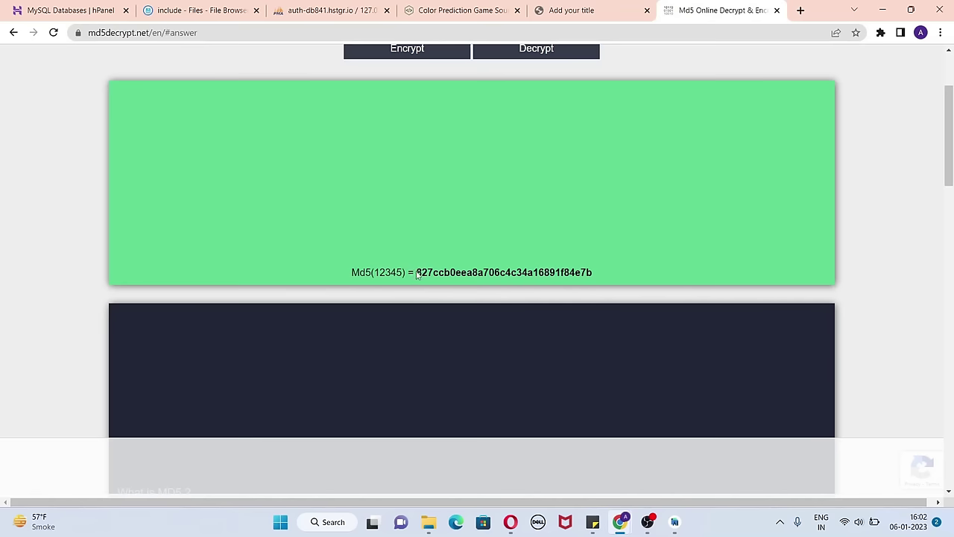
drag(417, 272, 612, 274)
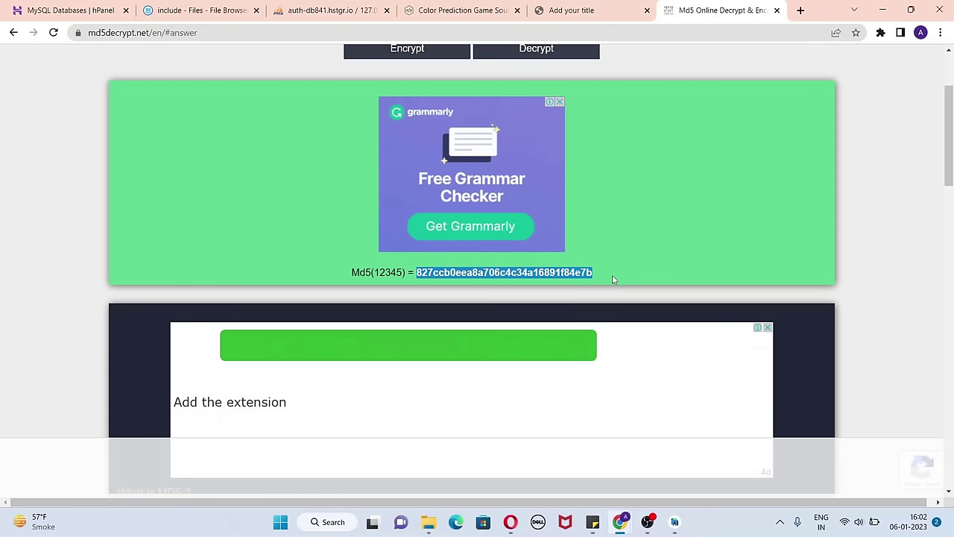
click(343, 6)
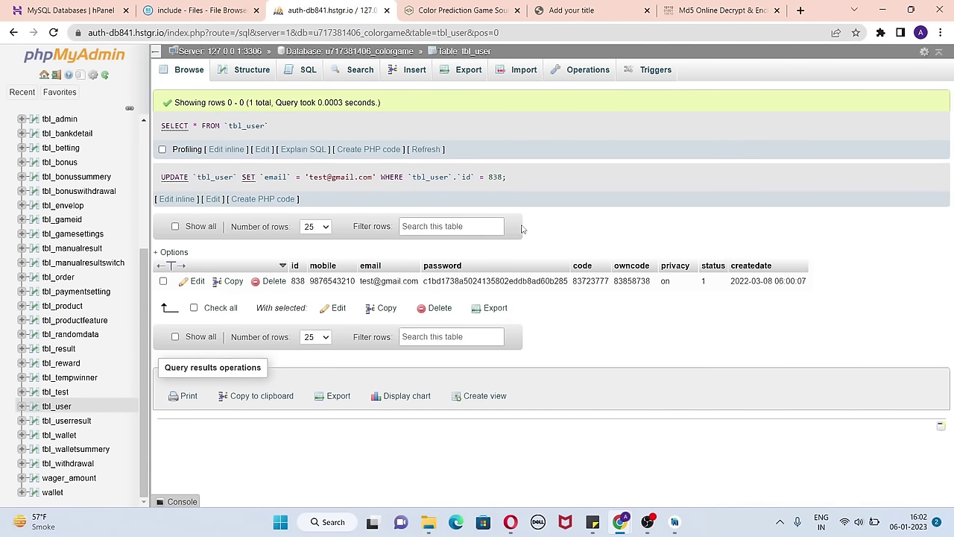
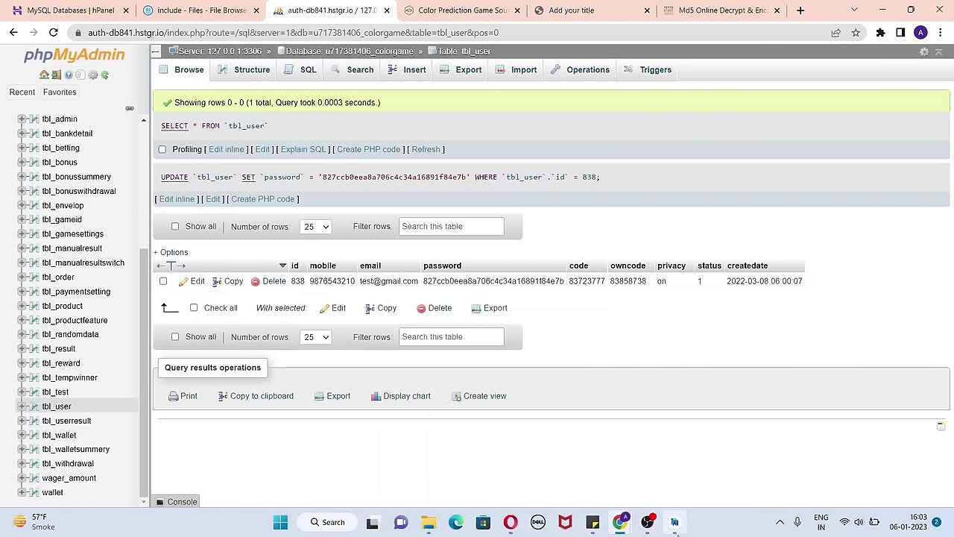
Step: Bring the Android emulator forward to check the ₹4020.00 dashboard, then view its browser tabs
click(674, 521)
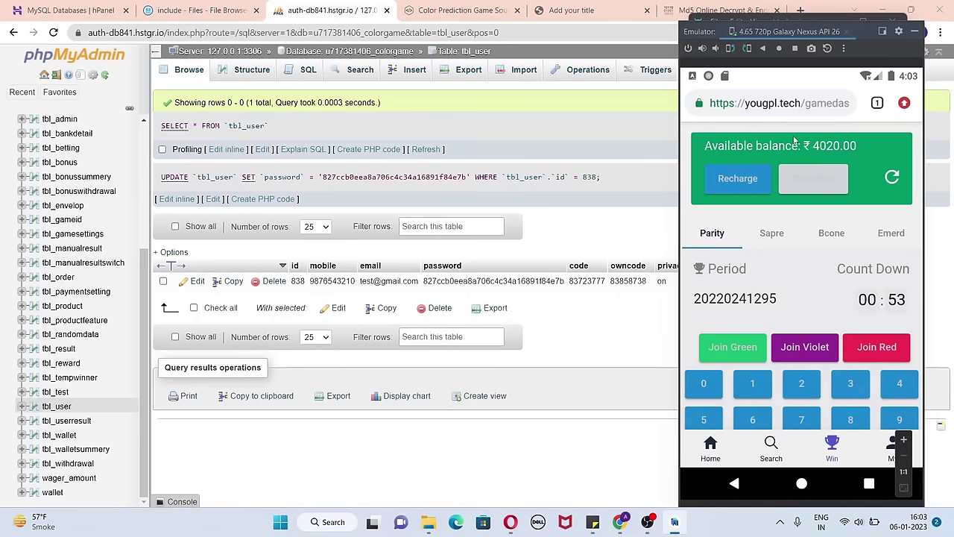
click(877, 102)
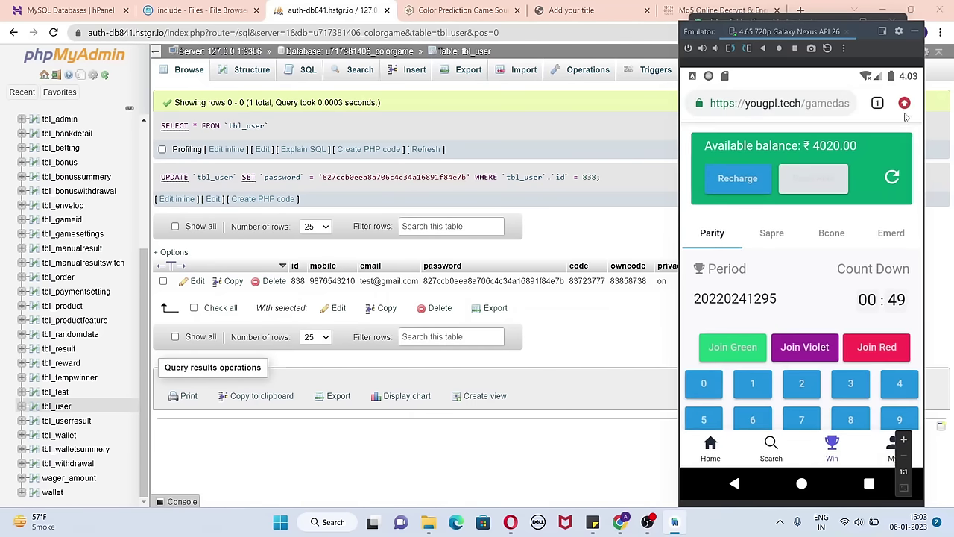
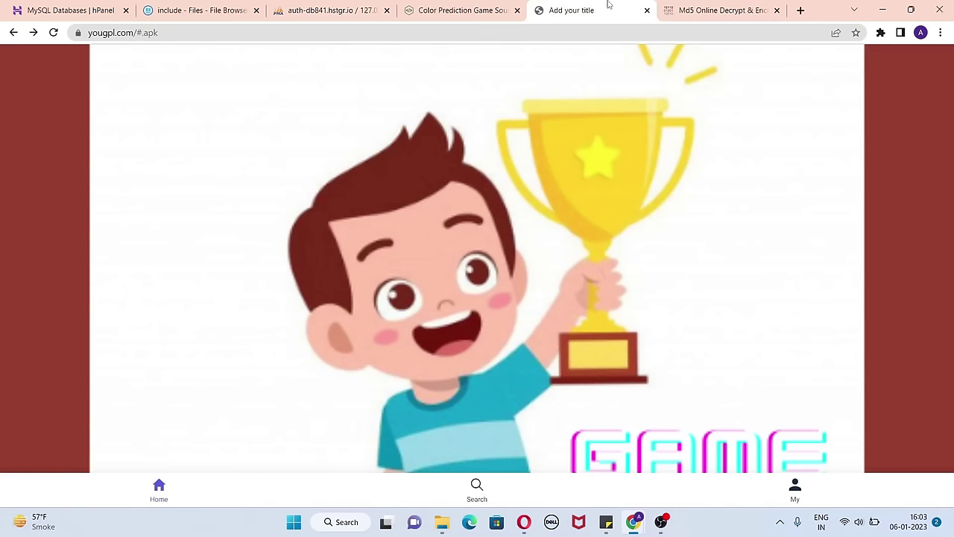
Step: Strip '.apk' from the site address, open the login page, and look up the test user's mobile in tbl_user
double_click(226, 34)
key(BackSpace)
key(BackSpace)
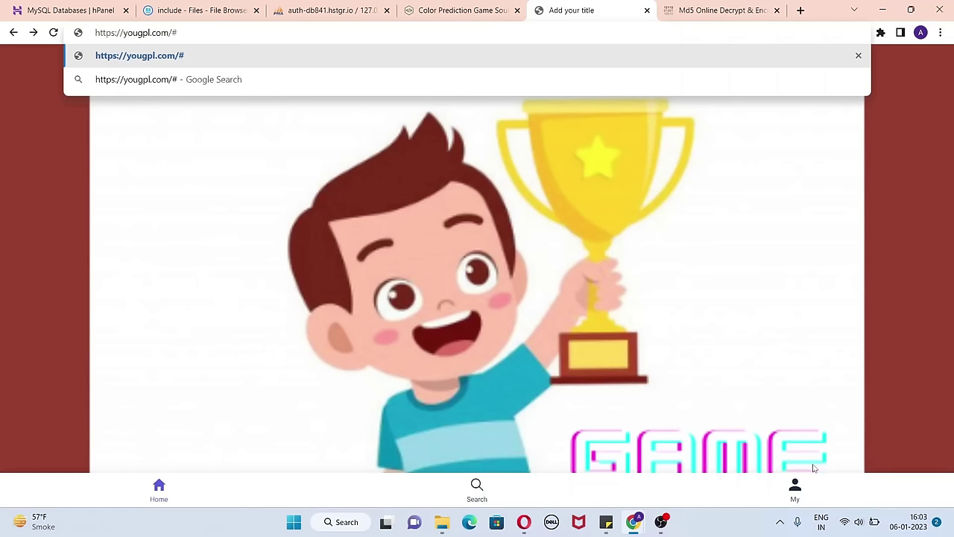
click(795, 488)
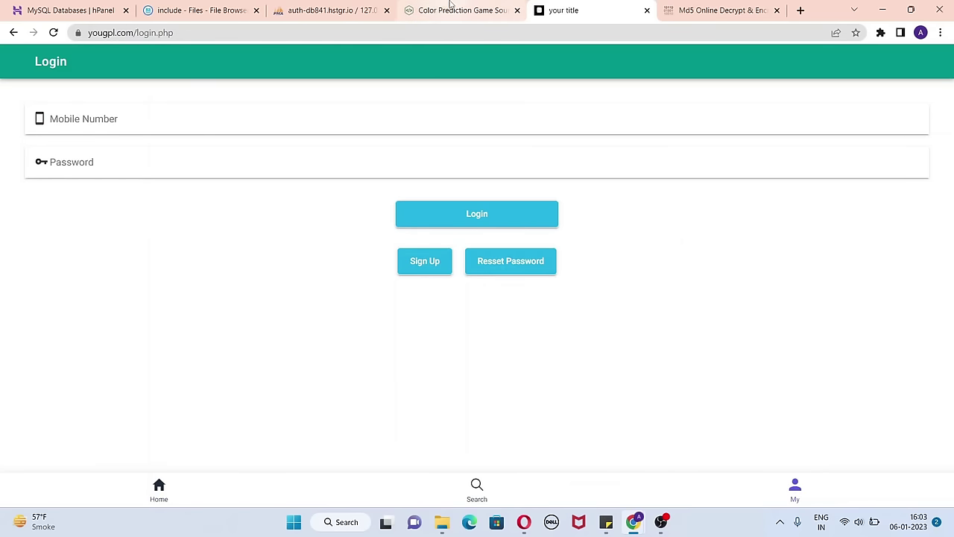
click(364, 6)
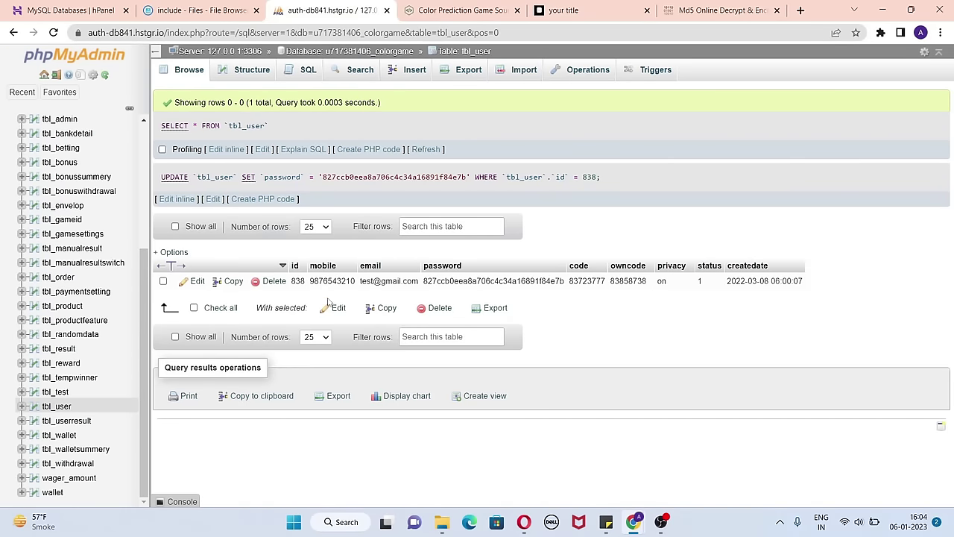
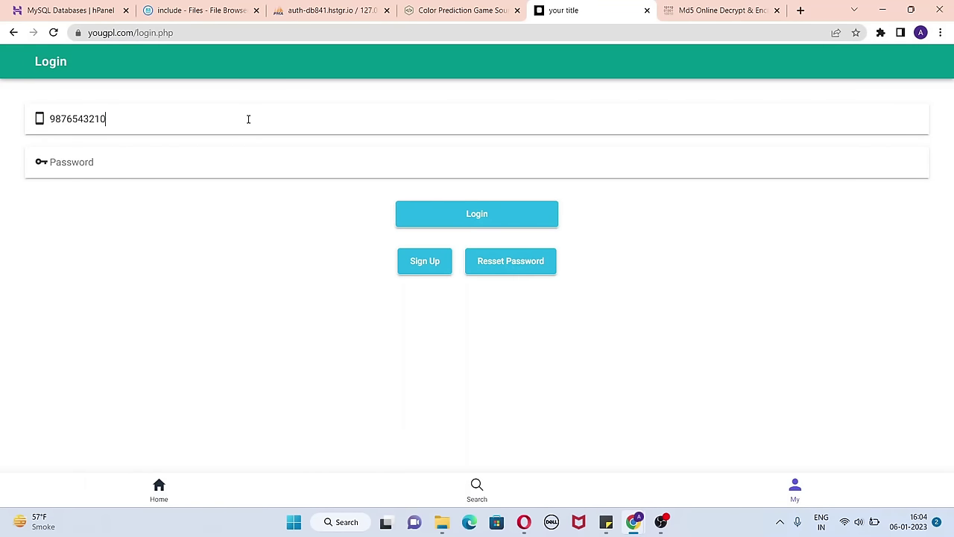
Step: Log in with the test mobile number, dismiss the breach warning, and decline saving the password
text(1)
click(481, 218)
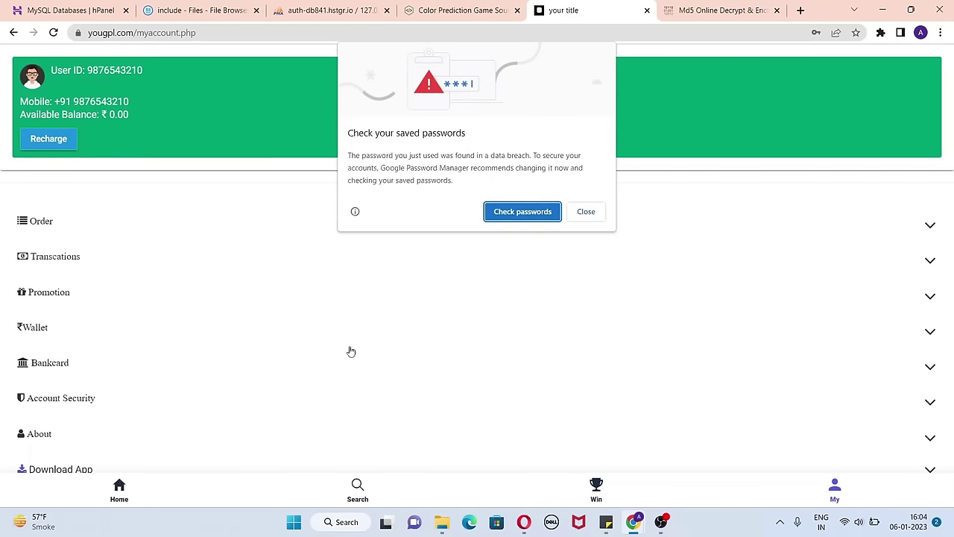
click(587, 214)
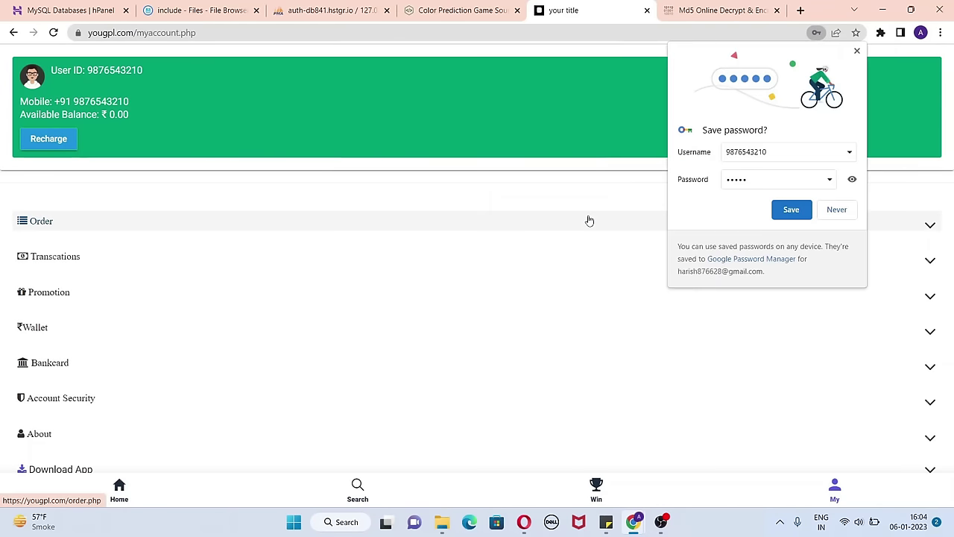
click(833, 210)
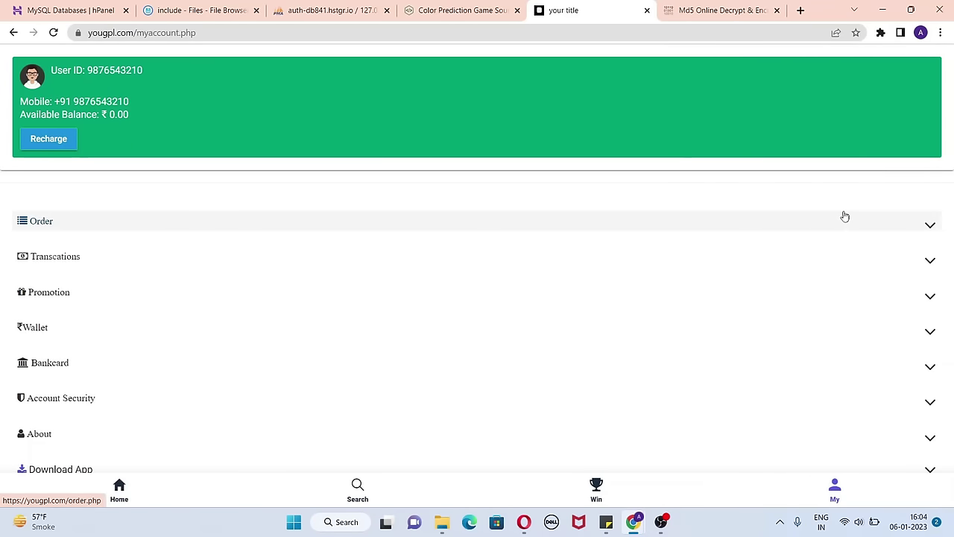
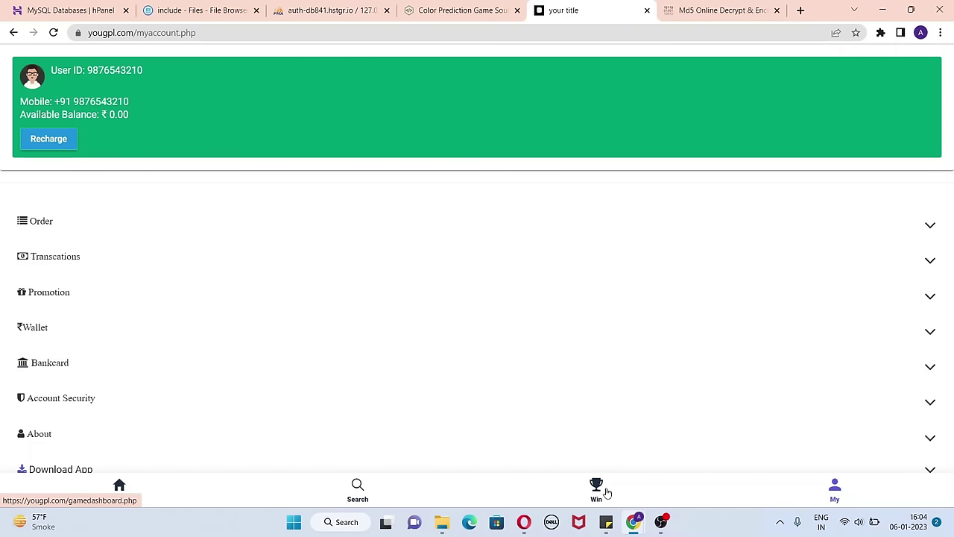
Step: Open the Parity game dashboard (gamedashboard.php) via the Win item in the bottom navigation
click(607, 492)
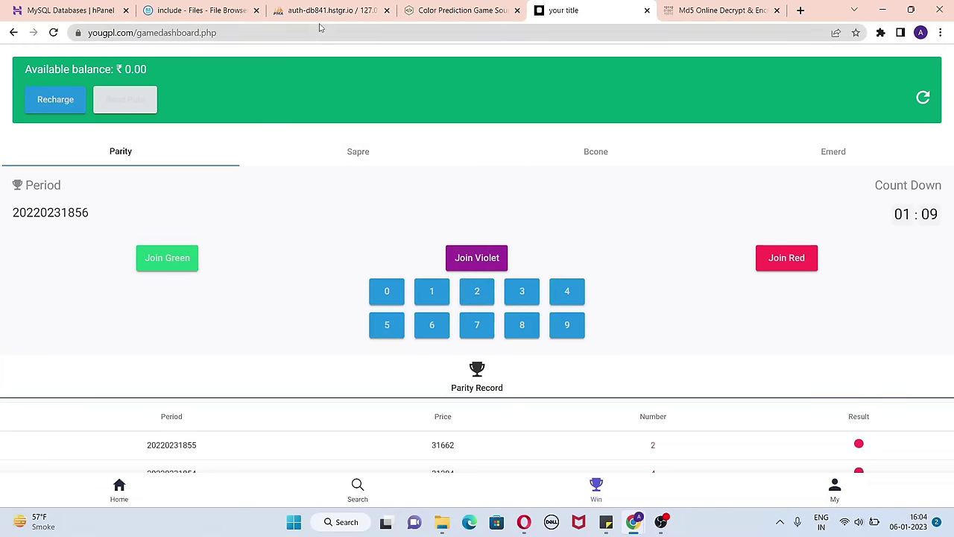
Step: Go back to phpMyAdmin via the file browser tab and open tbl_admin from the sidebar
click(237, 8)
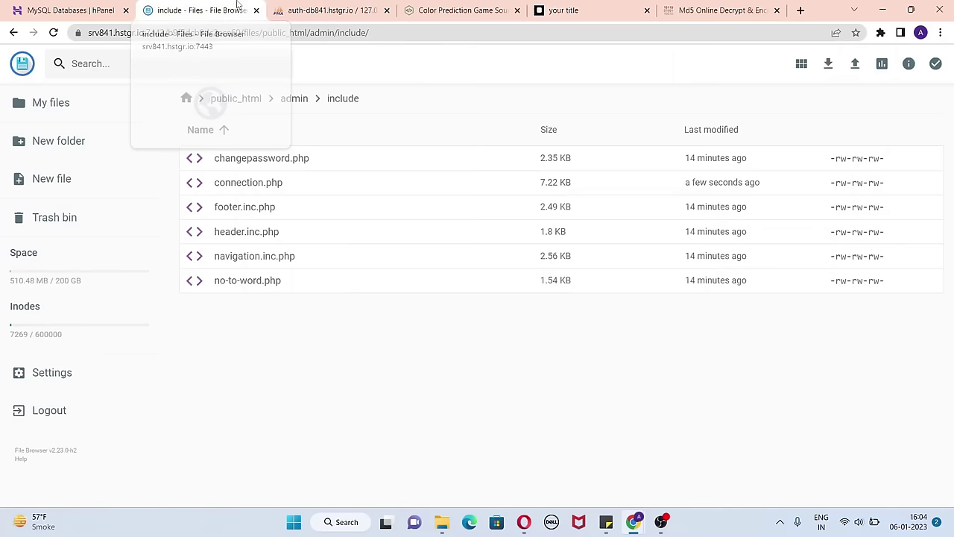
click(328, 9)
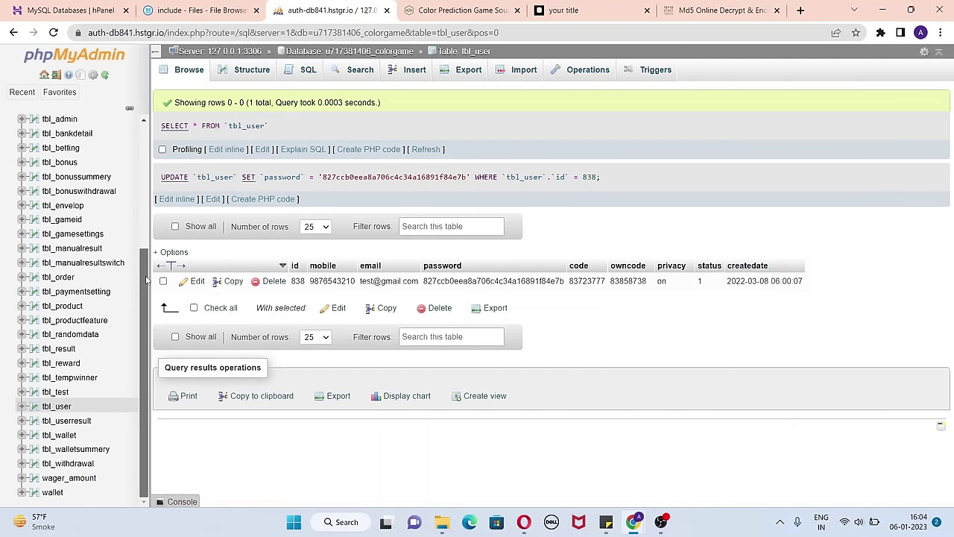
scroll(147, 280, up, 2)
click(60, 185)
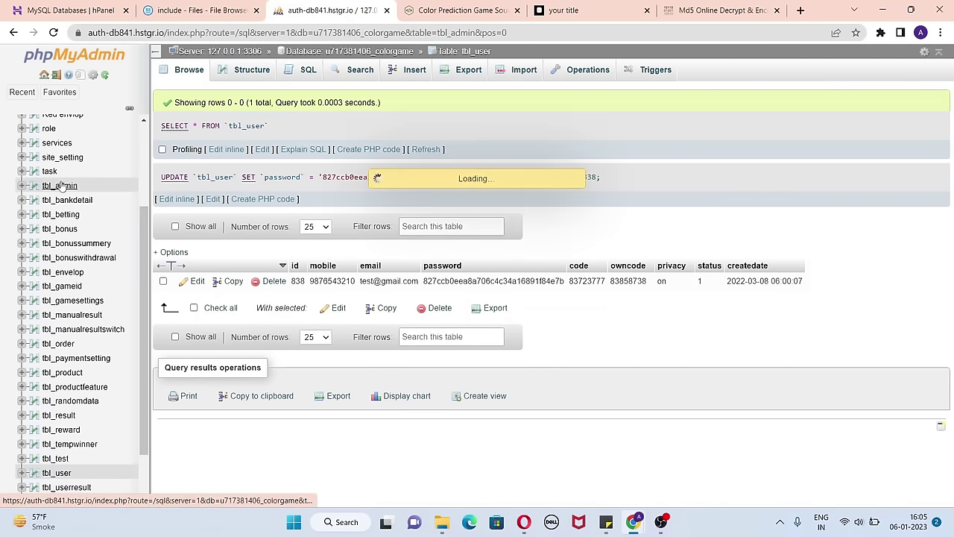
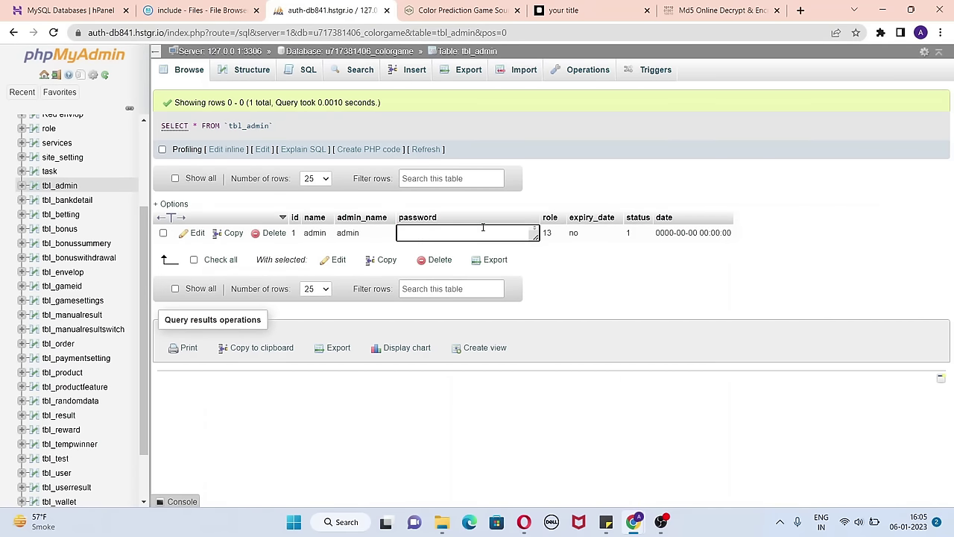
Step: Paste the new MD5 hash into the admin row's inline-edited password cell and save it
key(ctrl+v)
key(Return)
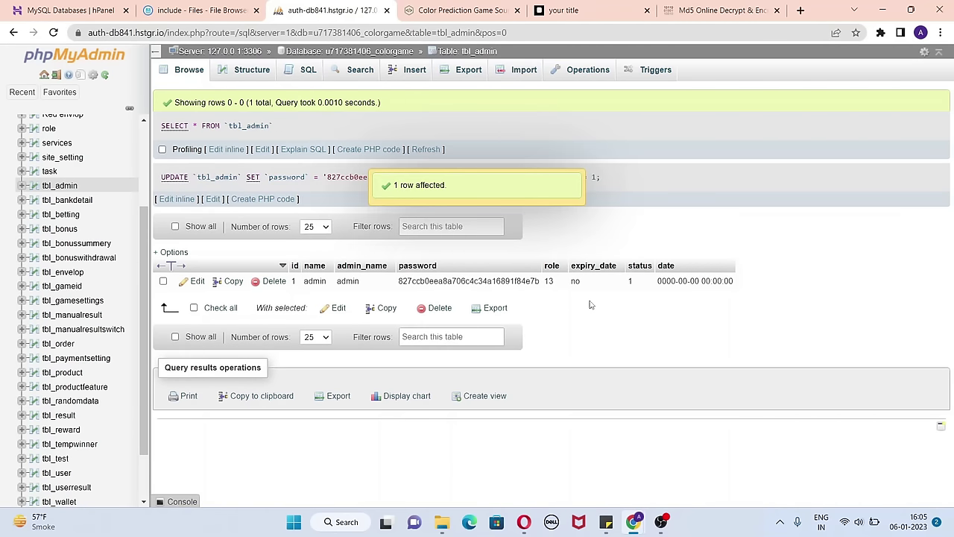
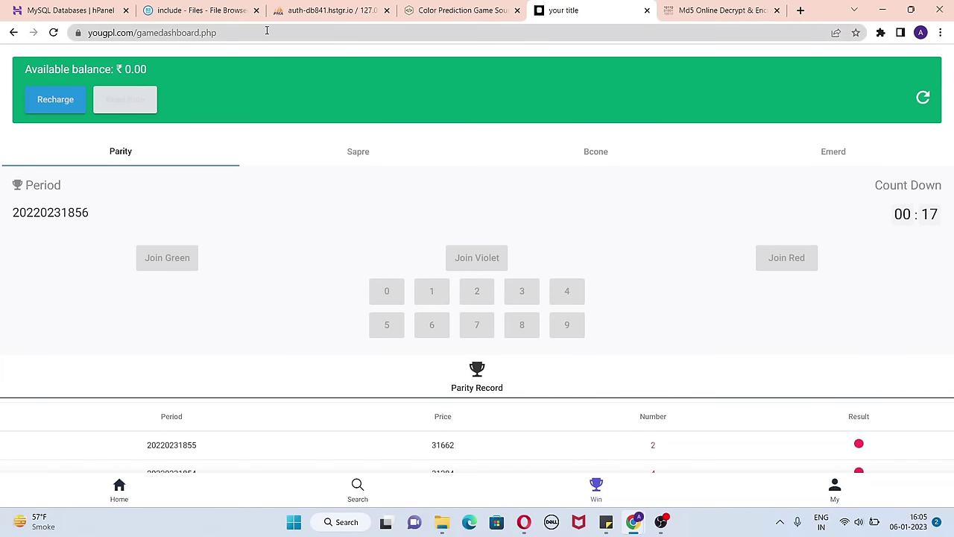
Step: In File Browser, go up from include to the public_html listing, then return to the game dashboard
click(270, 32)
click(211, 4)
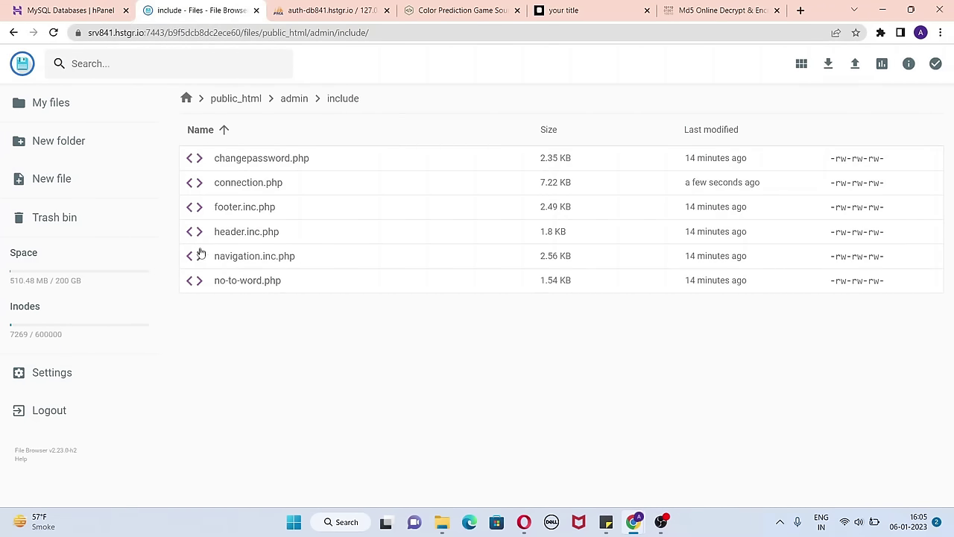
click(248, 101)
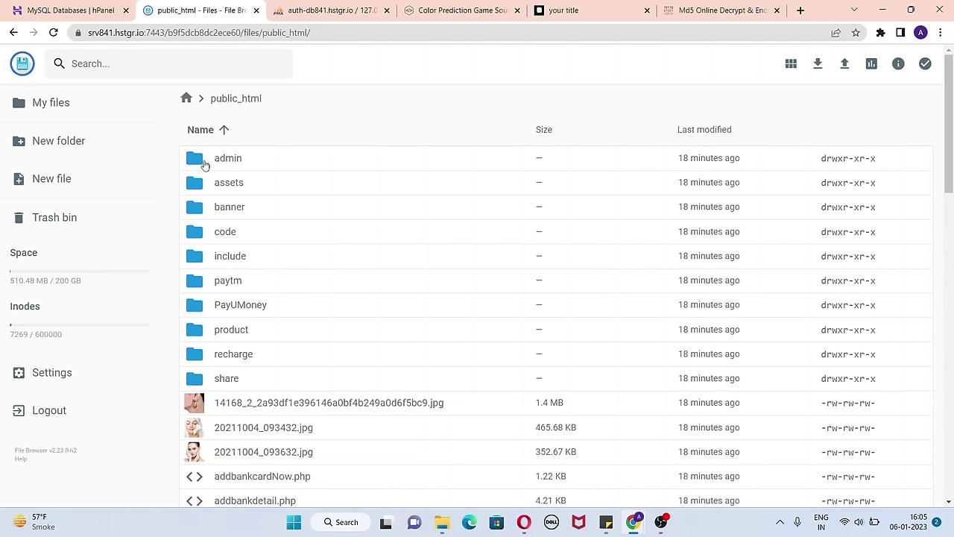
click(564, 10)
Step: Replace 'gamedashboard.php' in the address with 'admin' to load yougpl.com/admin
click(267, 27)
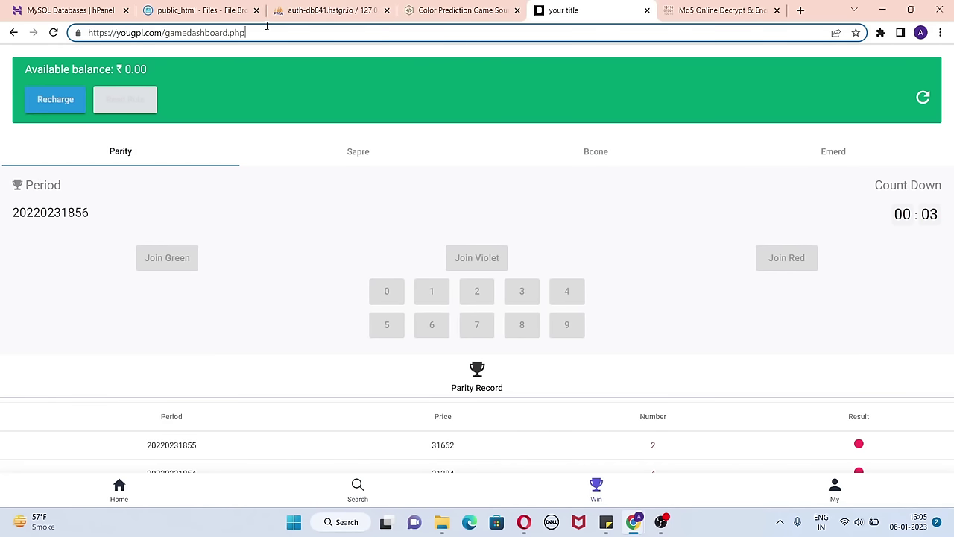
key(BackSpace)
key(BackSpace)
key(BackSpace)
key(BackSpace)
key(BackSpace)
key(BackSpace)
key(BackSpace)
key(BackSpace)
key(BackSpace)
key(BackSpace)
key(BackSpace)
key(BackSpace)
key(BackSpace)
key(BackSpace)
key(BackSpace)
key(BackSpace)
key(BackSpace)
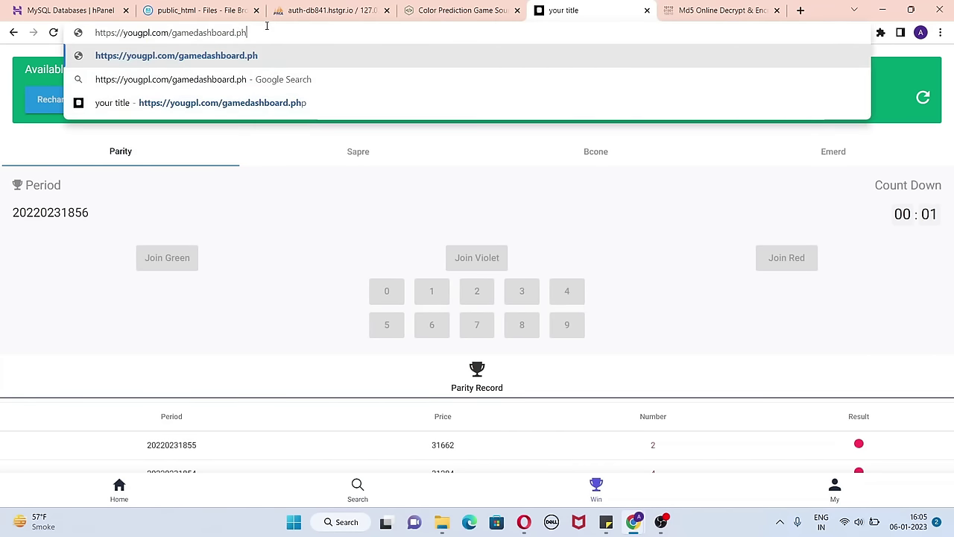
text(admin)
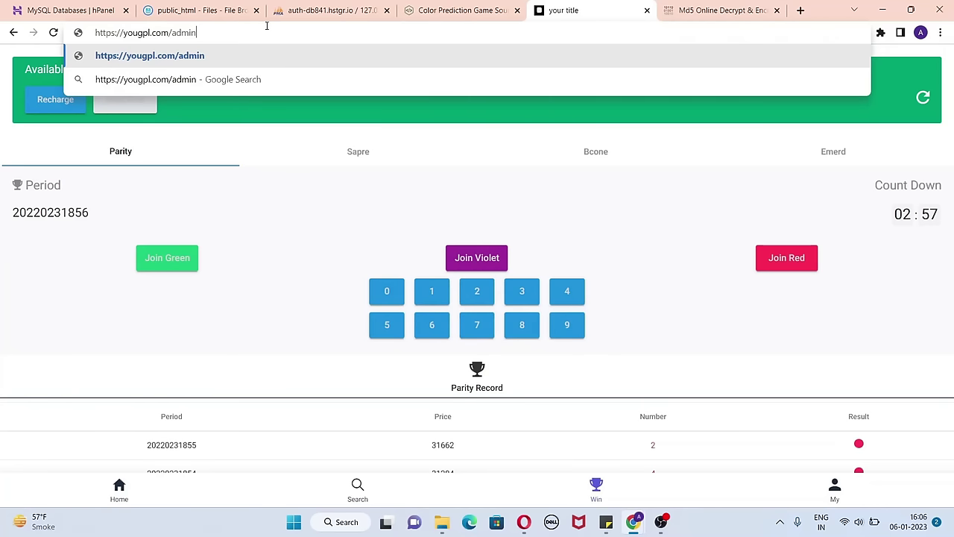
key(Return)
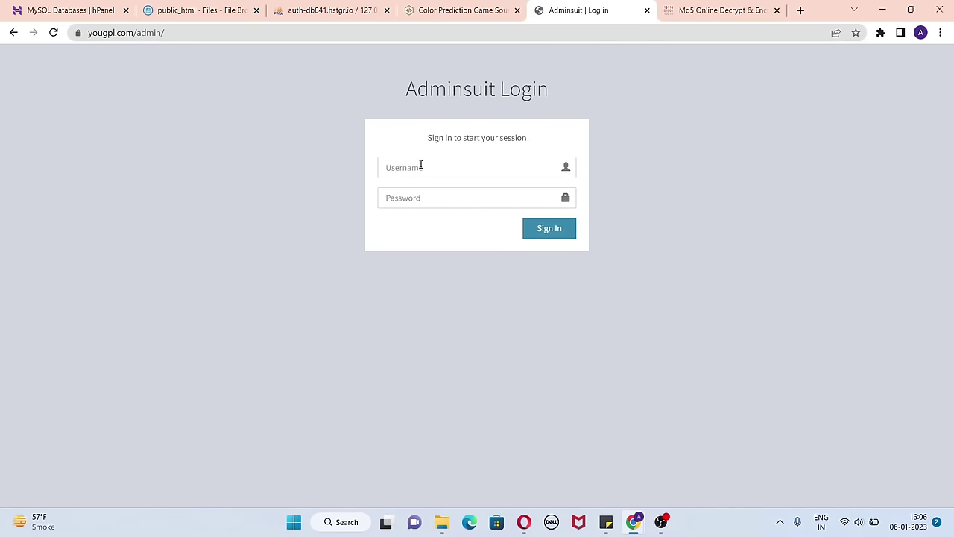
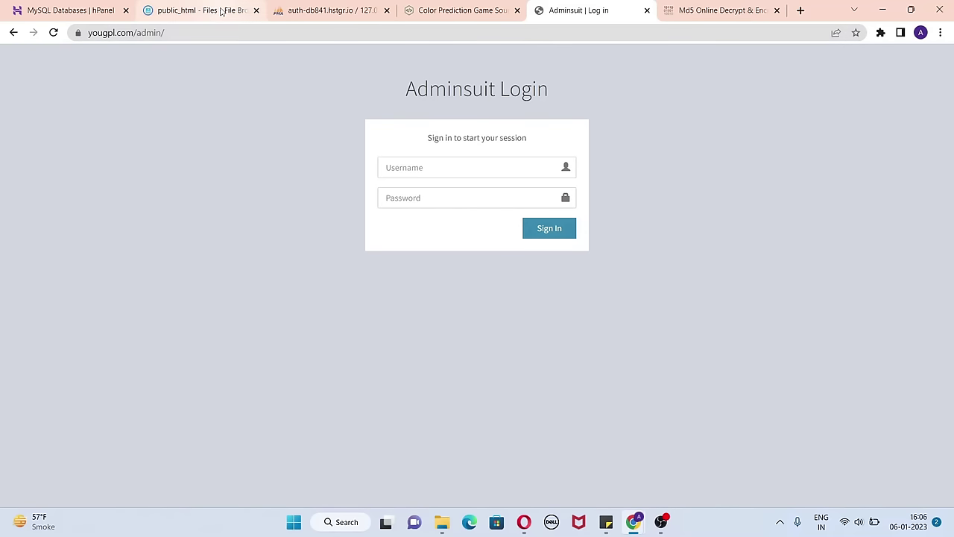
Step: In the public_html listing, rename the admin folder to adminn
click(195, 10)
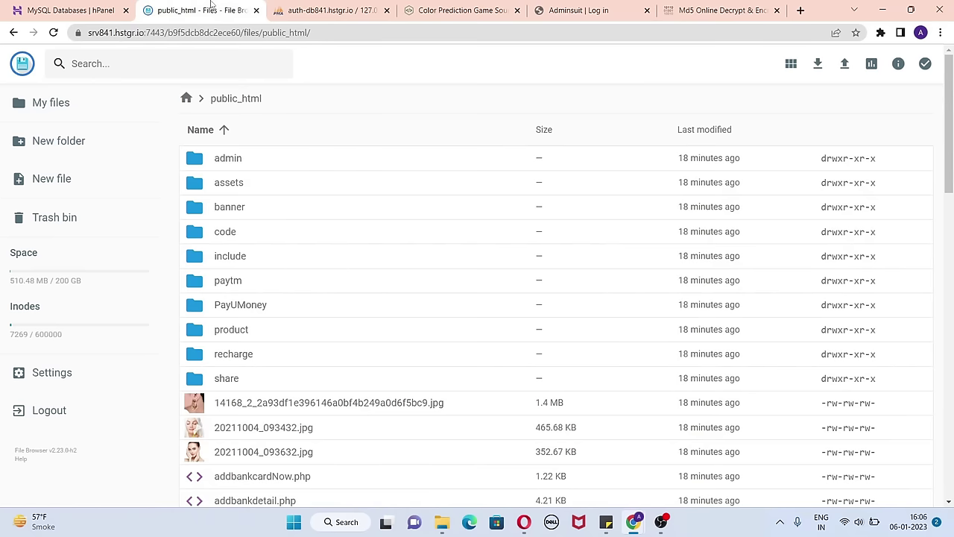
click(233, 159)
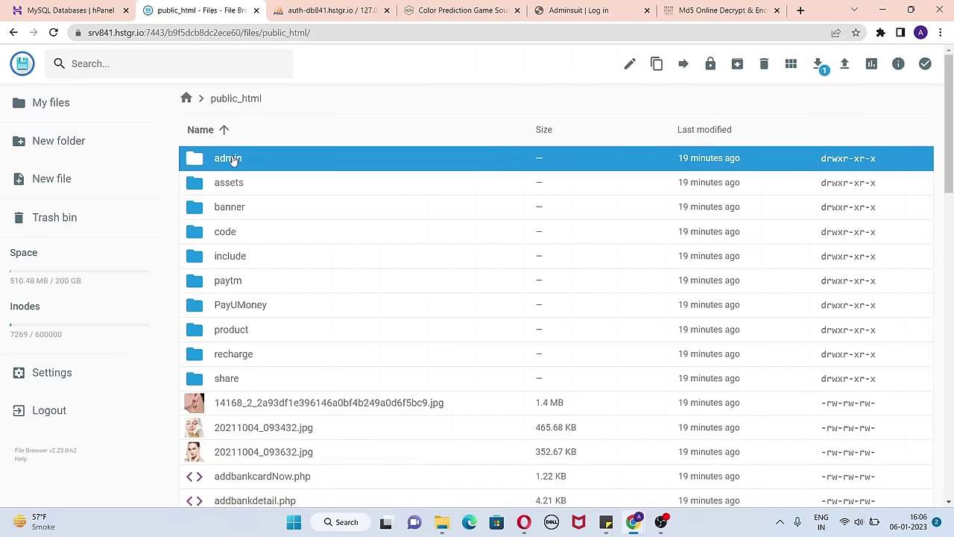
click(631, 64)
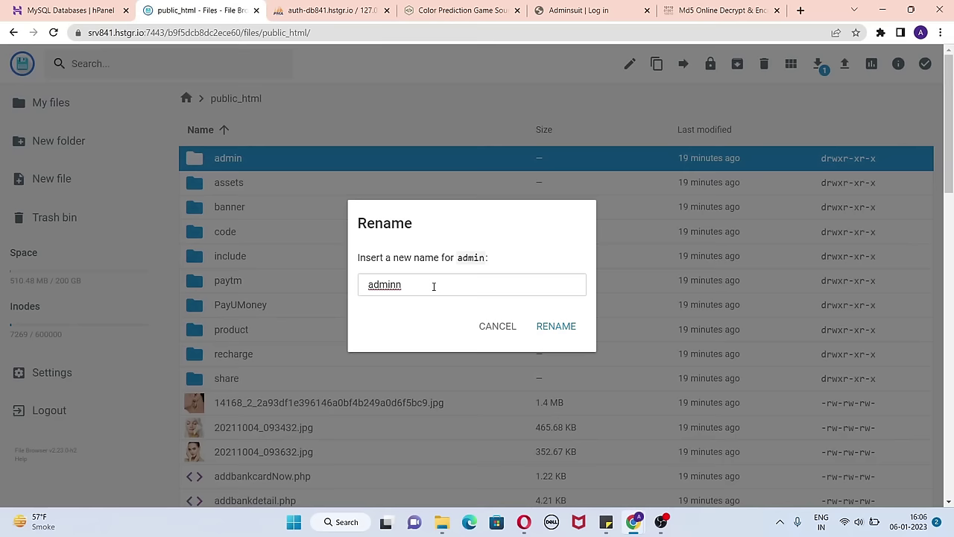
click(556, 327)
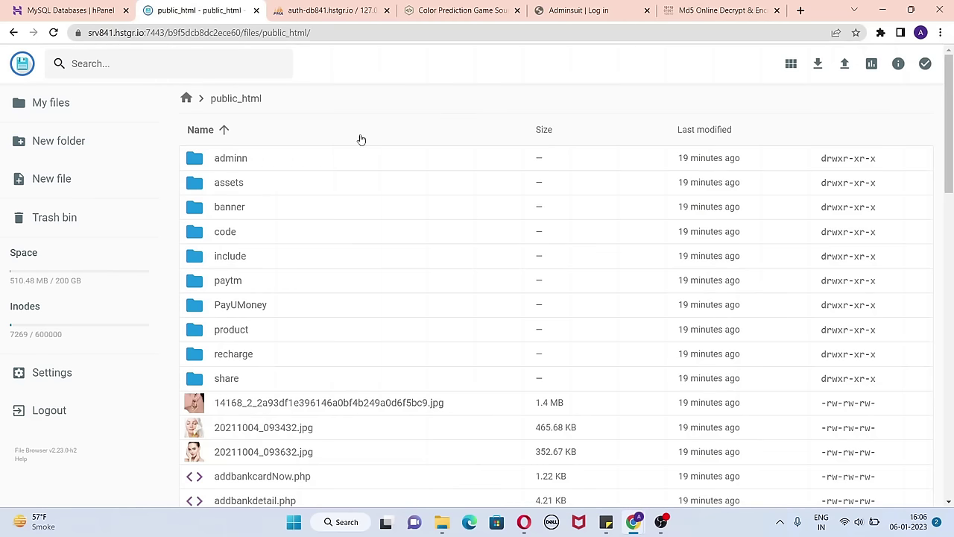
Step: Reload yougpl.com/admin/ in the Adminsuit tab to confirm it now returns a 404
click(572, 9)
click(277, 37)
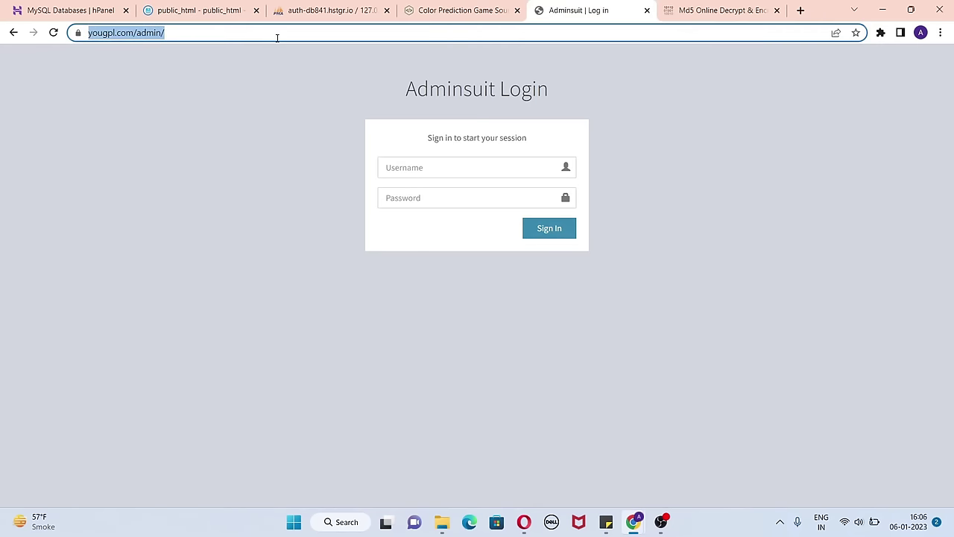
key(Return)
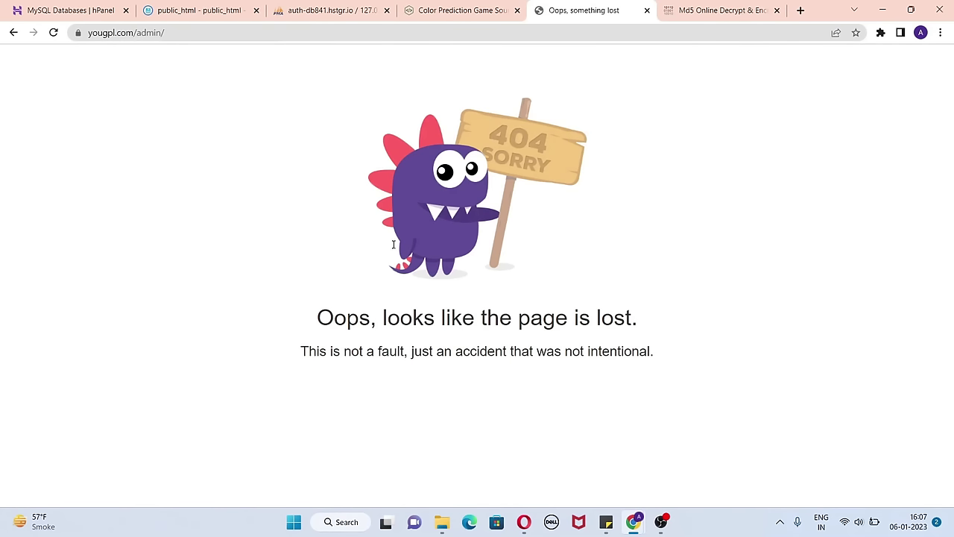
Step: Change the address to yougpl.com/adminn to load the Adminsuit Login page
click(197, 33)
click(199, 34)
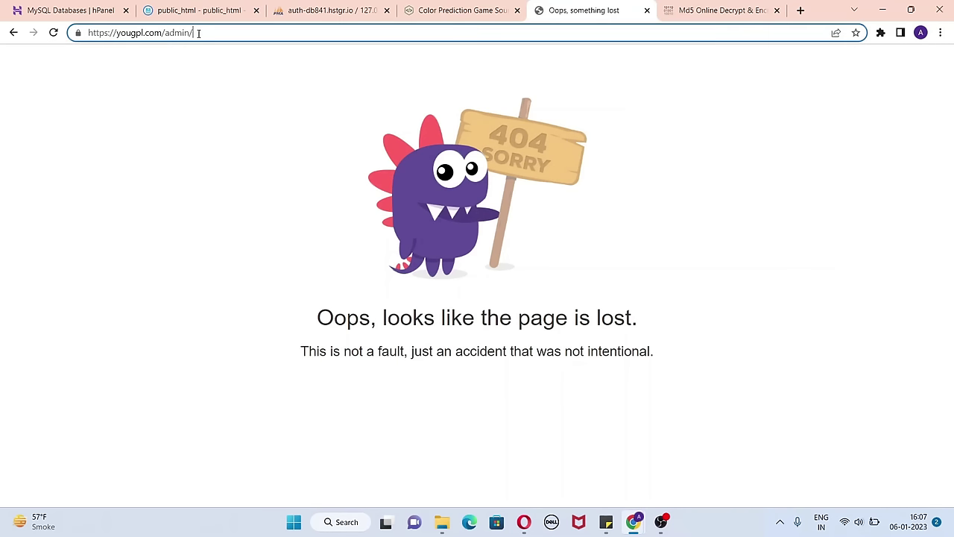
key(BackSpace)
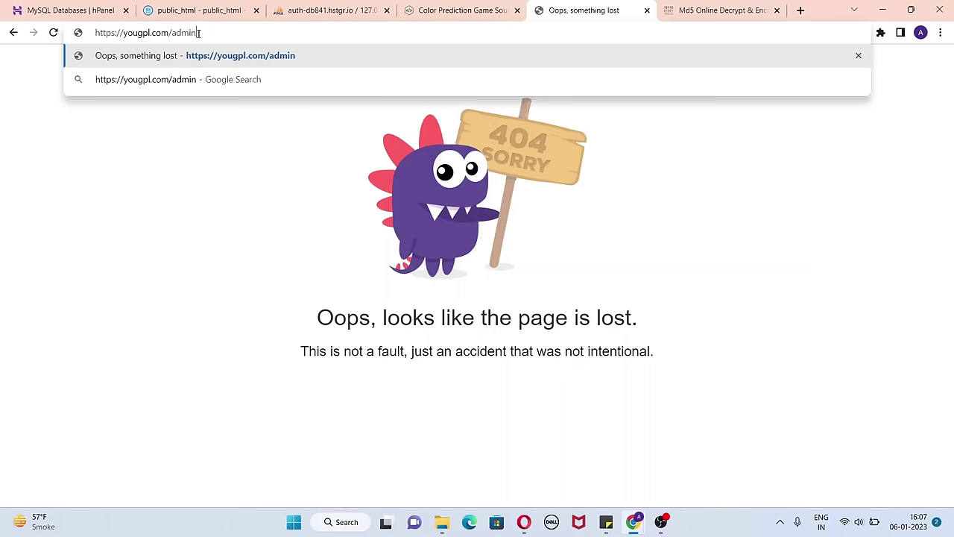
text(n)
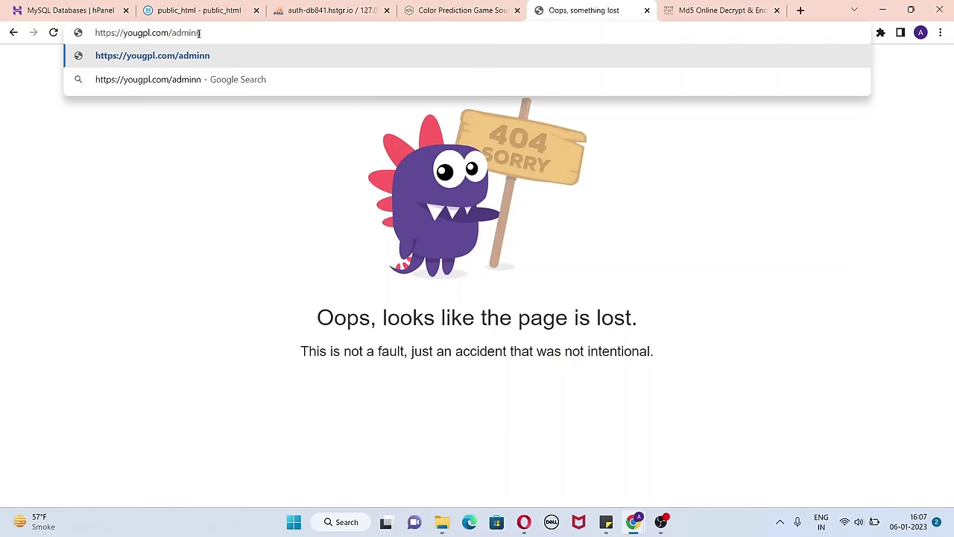
key(Return)
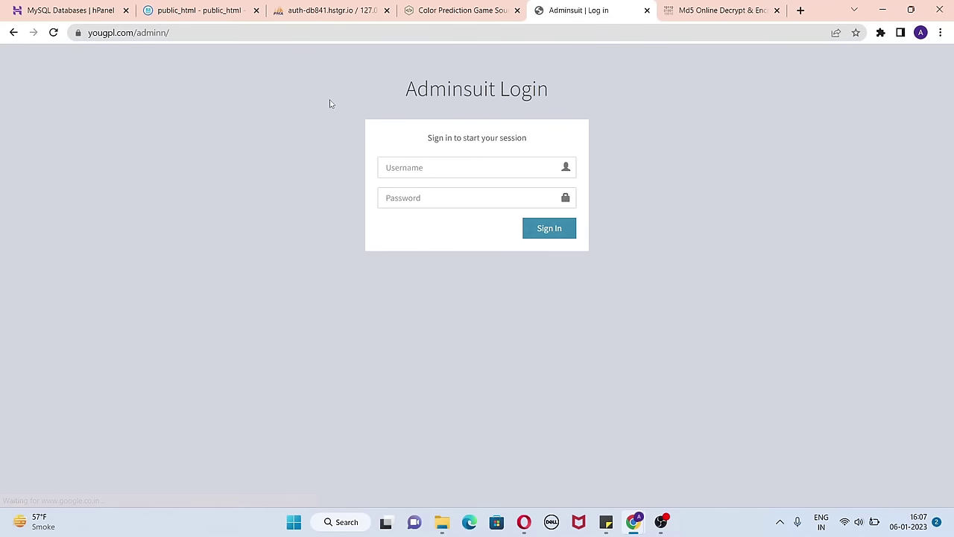
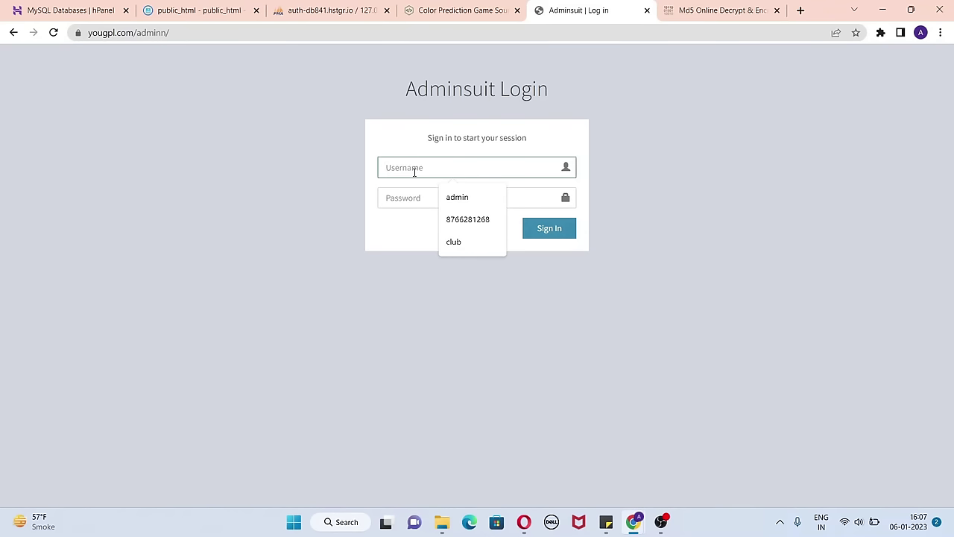
Step: Fill the Adminsuit login Username field with the saved admin entry from autofill
click(456, 197)
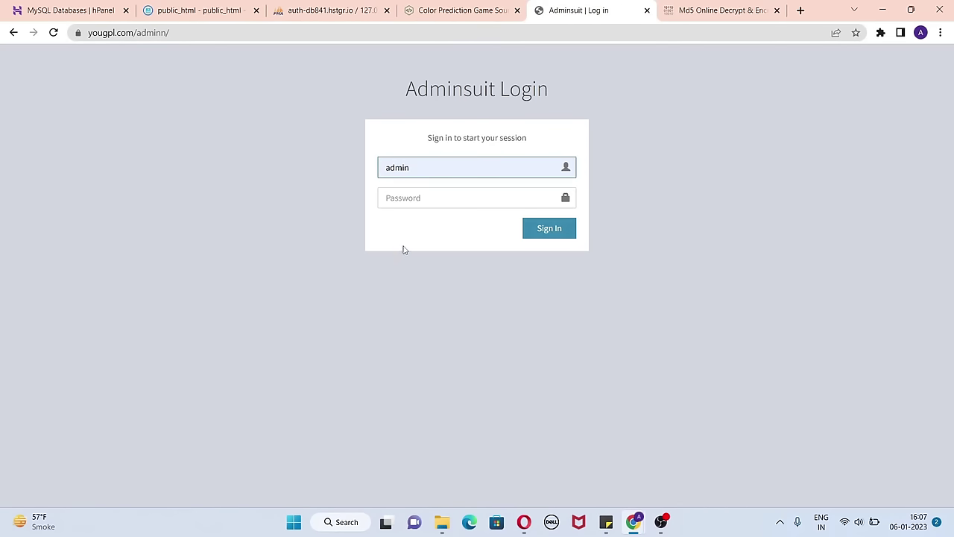
Step: Sign in with the admin password, dismiss Chrome's breach warning, and let Chrome save the password
click(423, 200)
text(••)
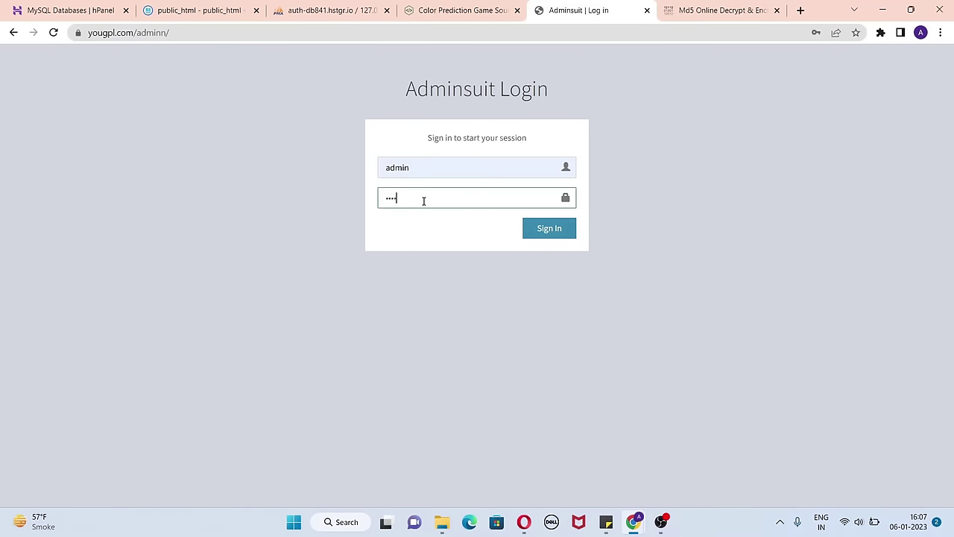
click(545, 235)
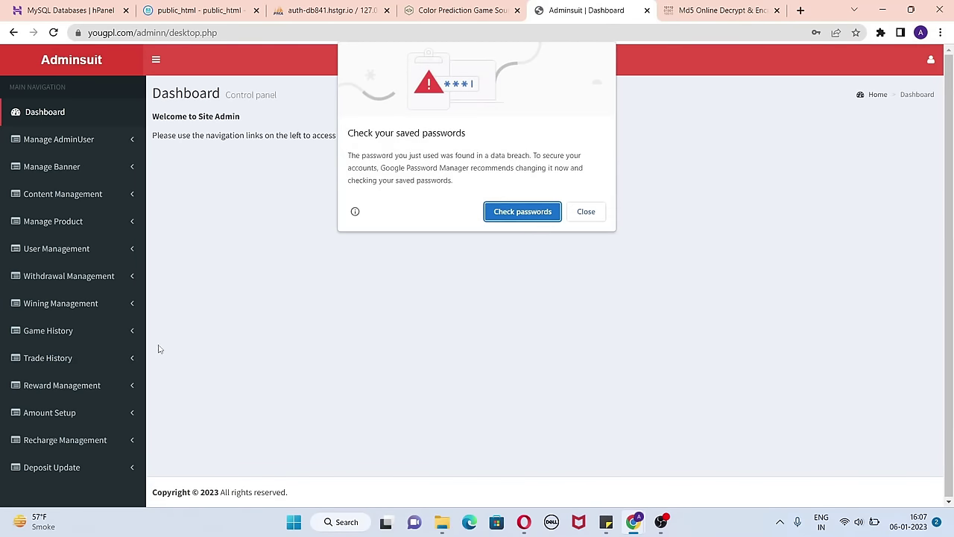
click(586, 212)
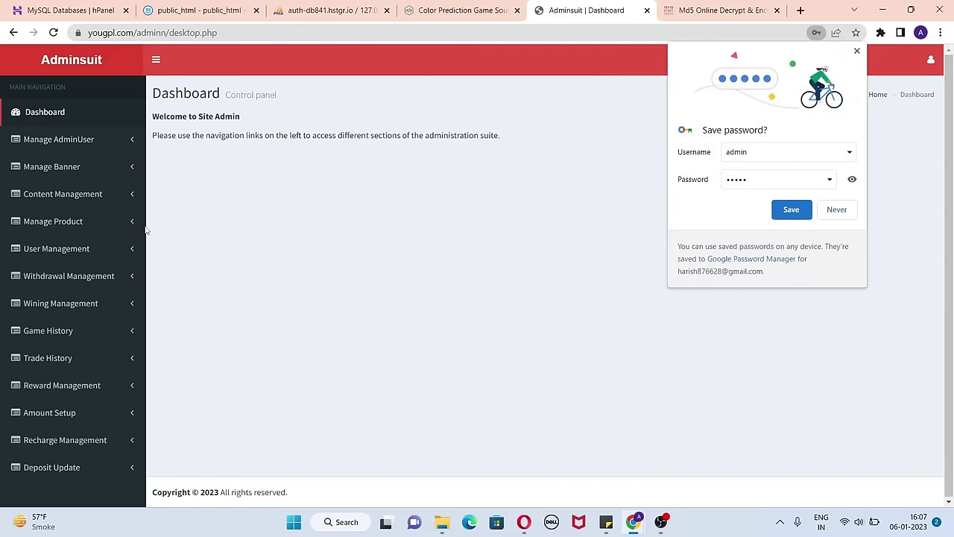
click(791, 213)
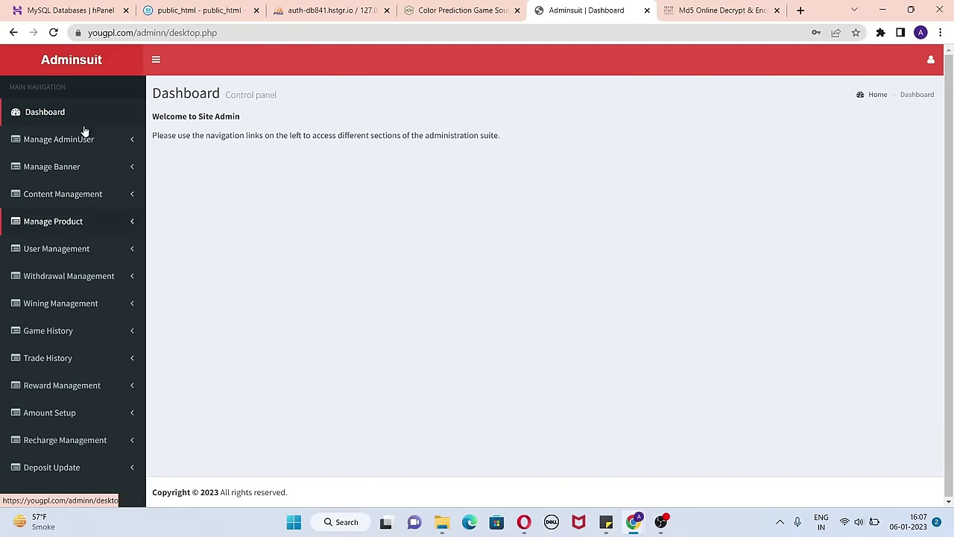
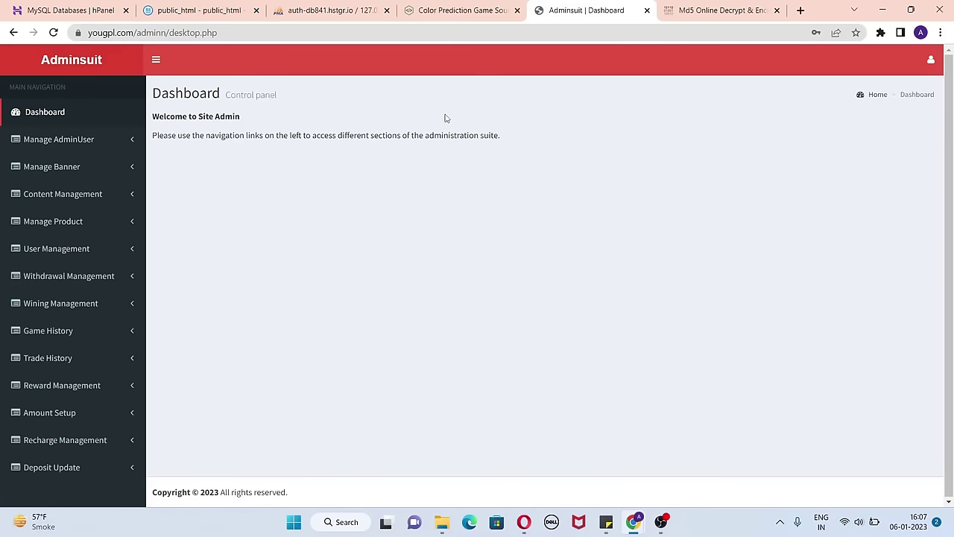
Step: Return to the public_html file listing and open index.php in the code editor
click(195, 11)
drag(948, 123, 950, 269)
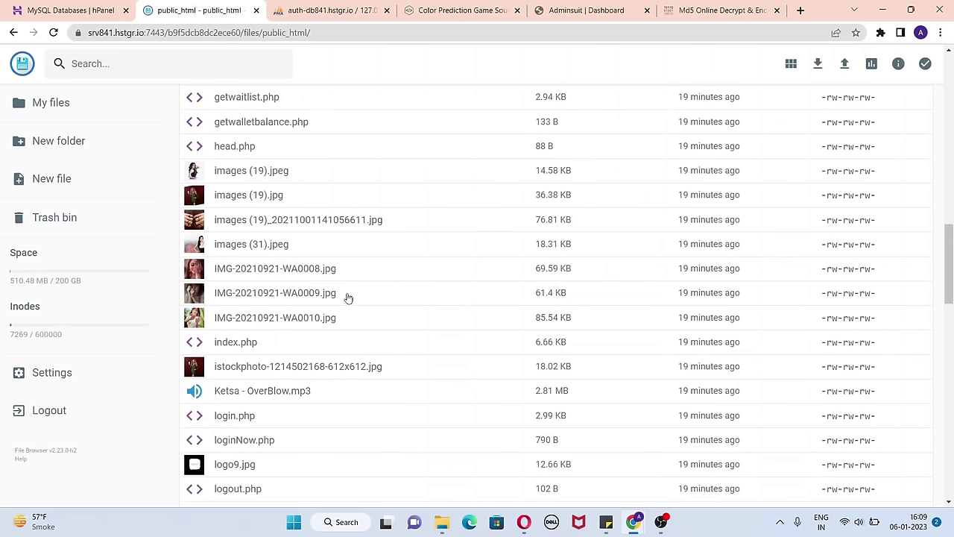
double_click(220, 348)
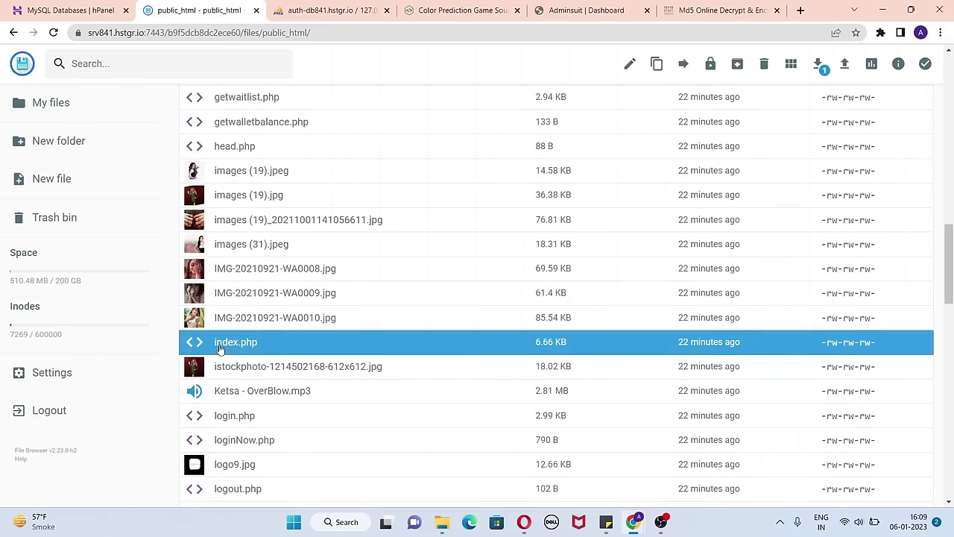
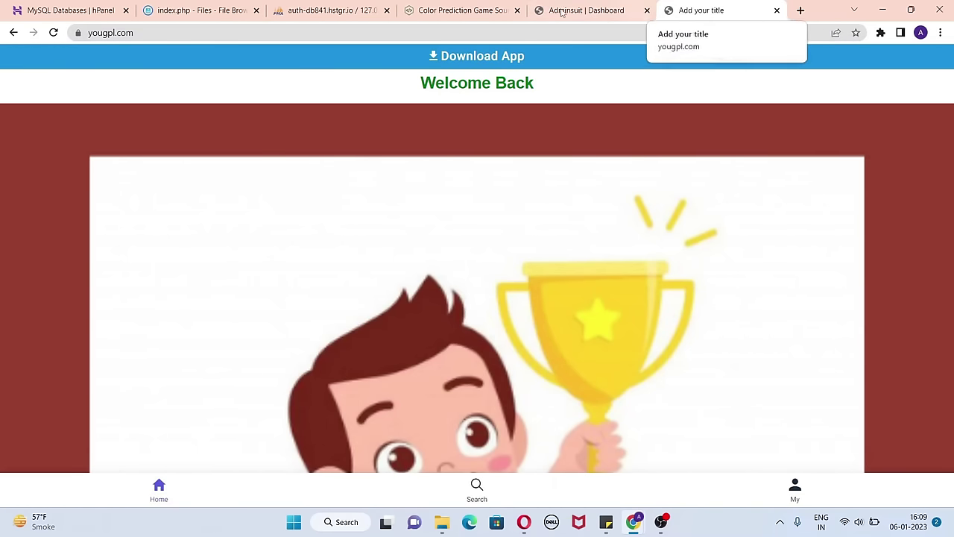
Step: Replace the 'Add your title' placeholder in index.php with a custom site name and save
click(210, 5)
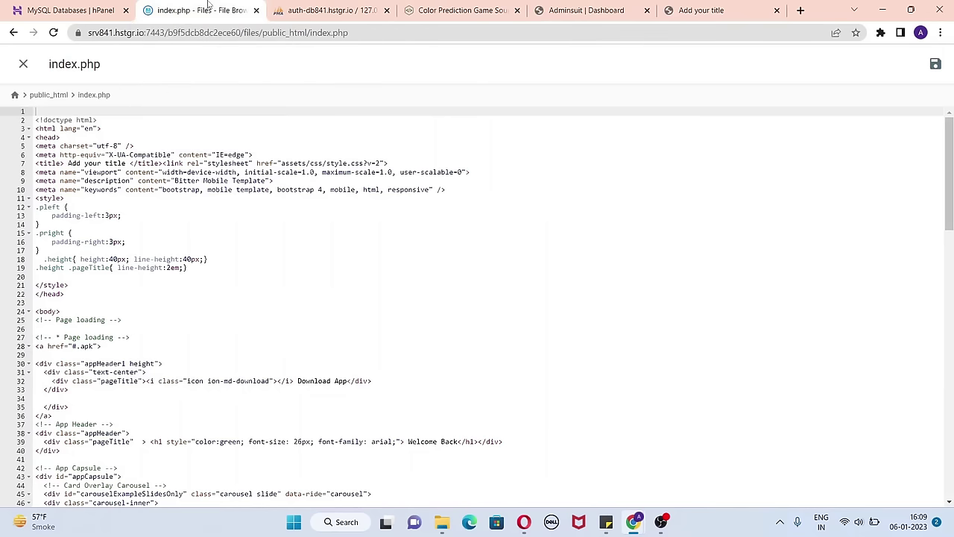
click(65, 163)
drag(125, 163, 64, 162)
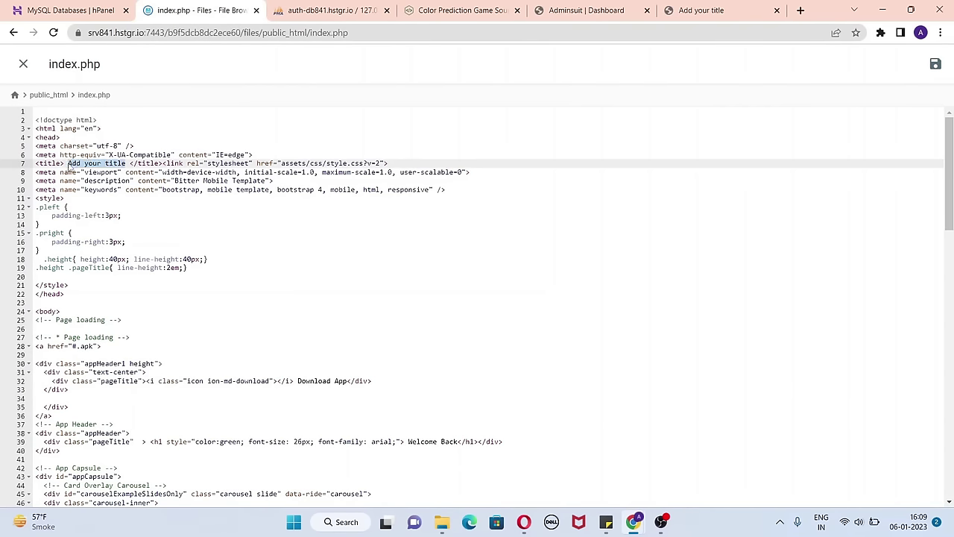
text(Amit)
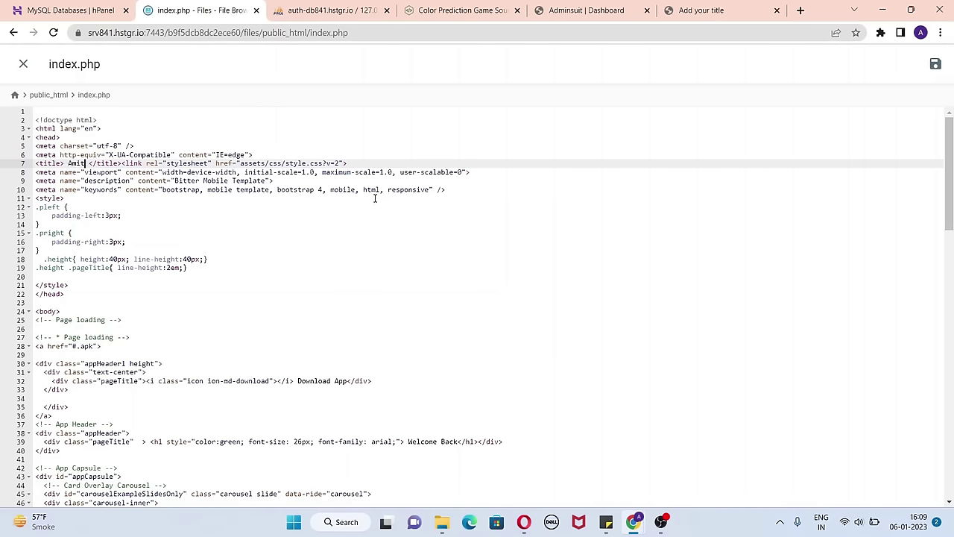
click(935, 64)
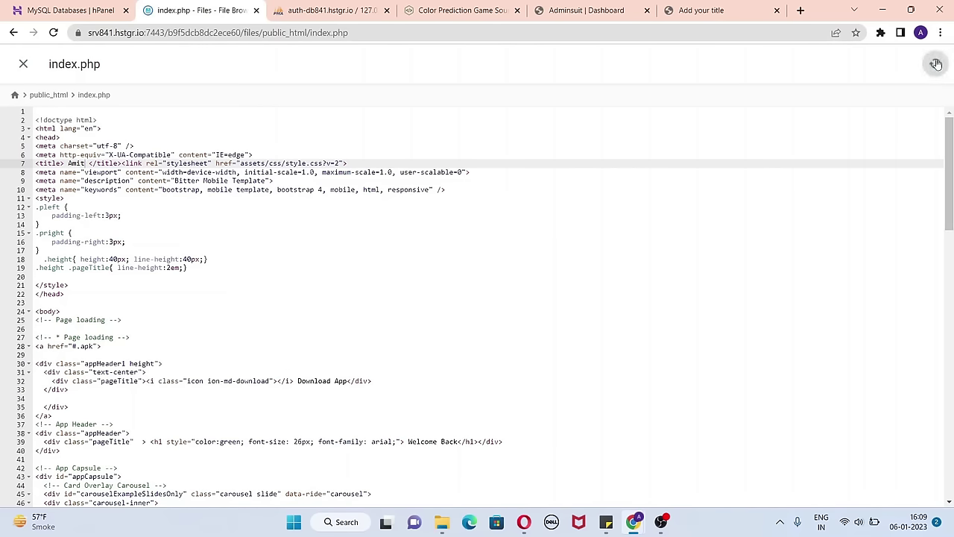
Step: Reload the live yougpl.com site to confirm the new page title
click(704, 10)
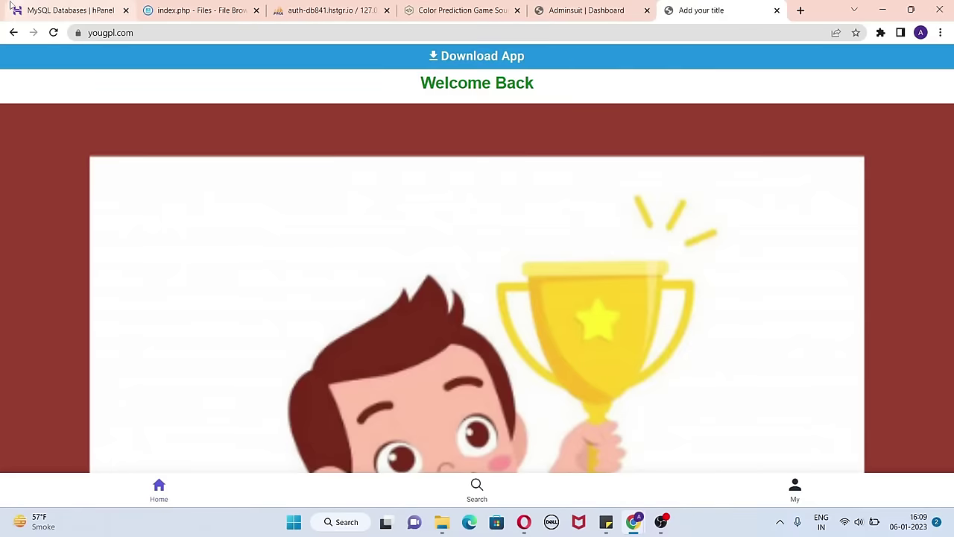
click(53, 32)
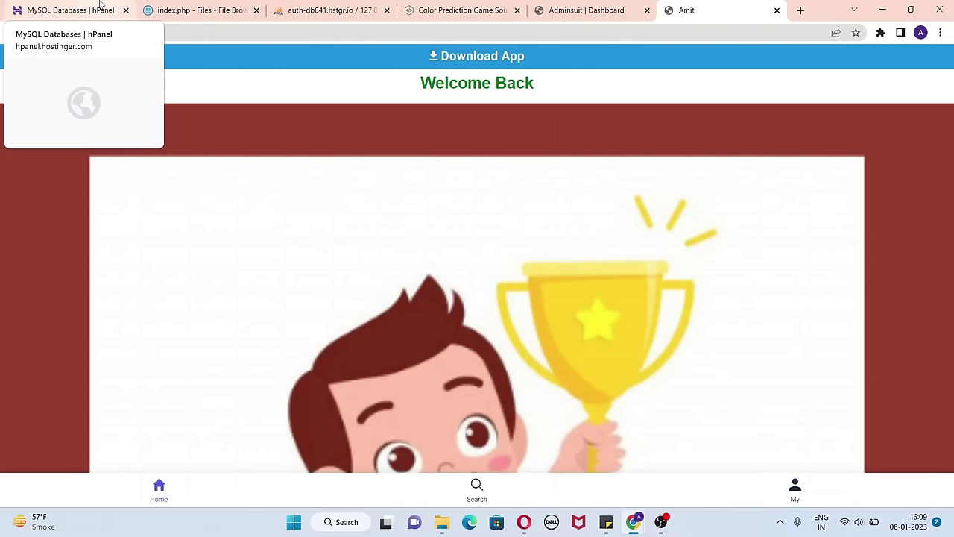
click(179, 9)
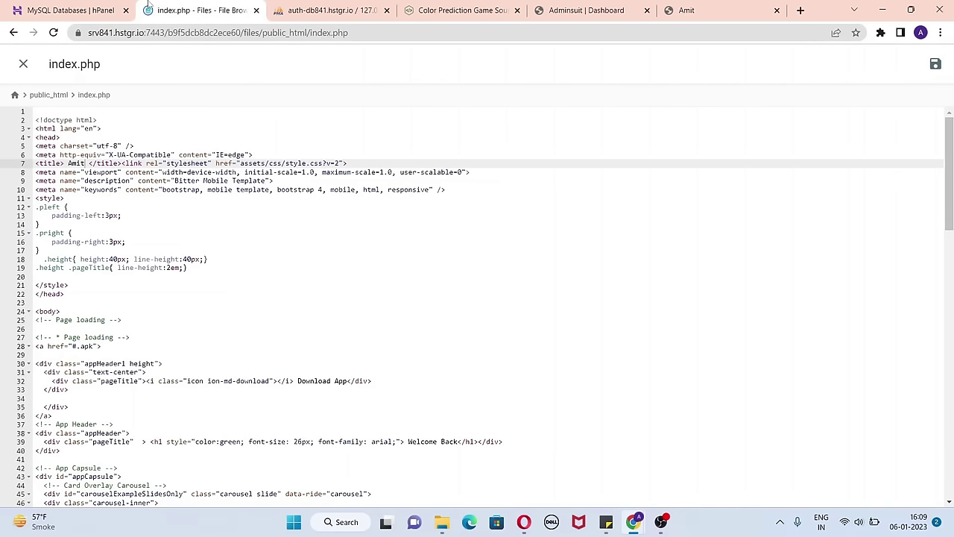
Step: Close the index.php editor and browse the assets folder before returning to public_html
click(74, 10)
click(205, 9)
click(23, 65)
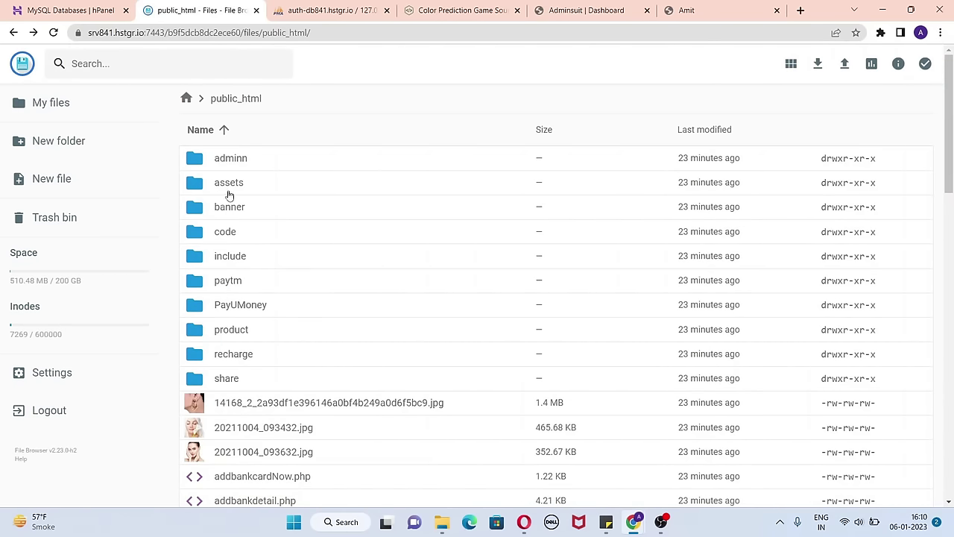
double_click(244, 187)
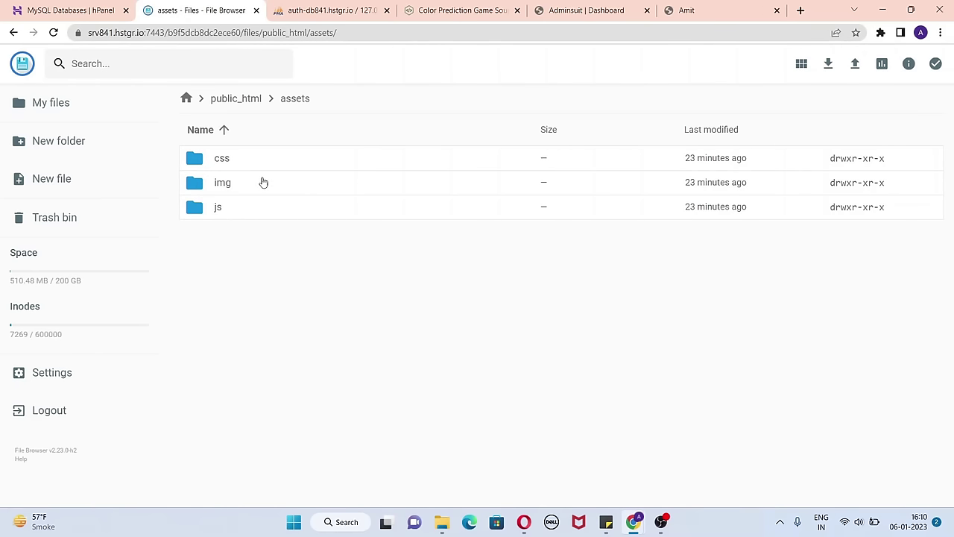
click(13, 33)
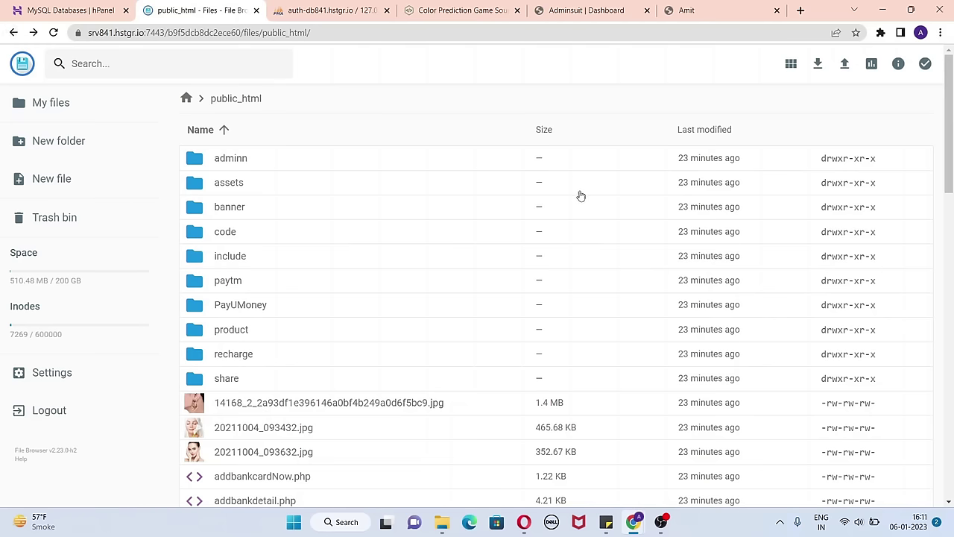
drag(951, 88, 941, 333)
scroll(940, 333, up, 2)
scroll(894, 373, down, 7)
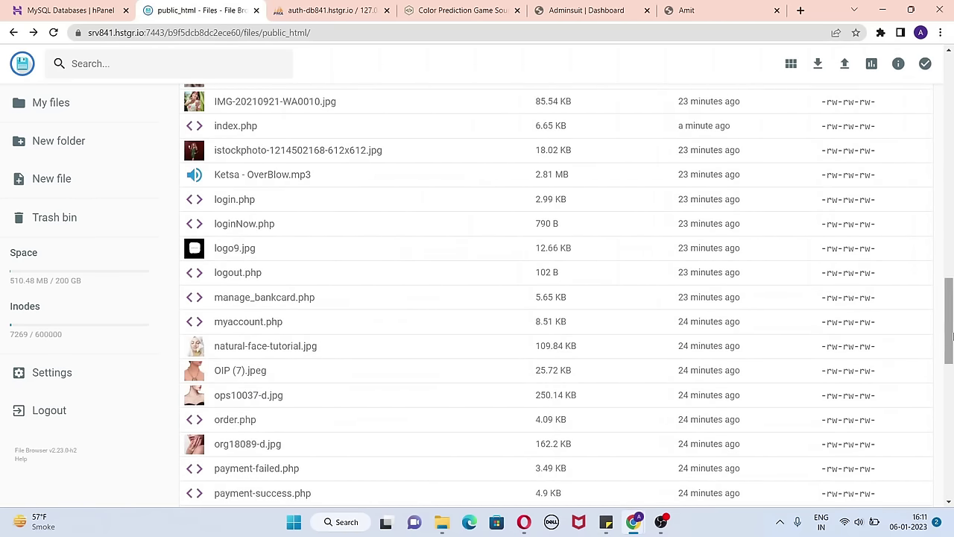
drag(949, 313, 949, 292)
Step: Search index.php for 'apk' to locate the #.apk download link, then close the editor
double_click(287, 249)
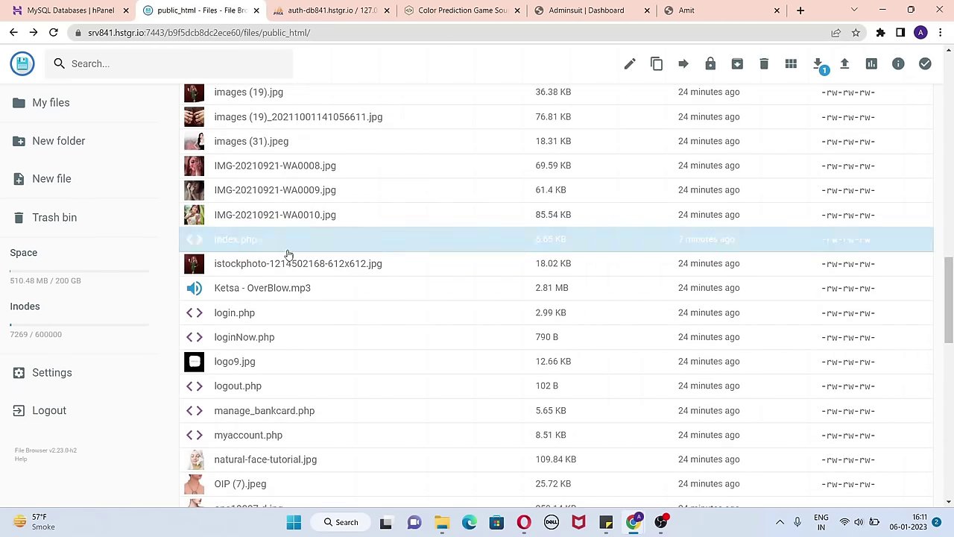
click(556, 245)
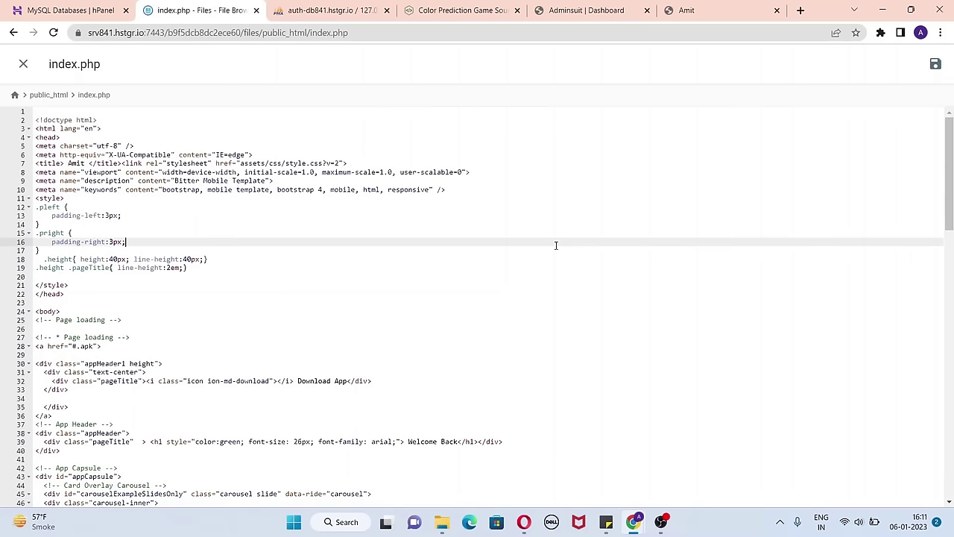
key(ctrl+f)
text(ap)
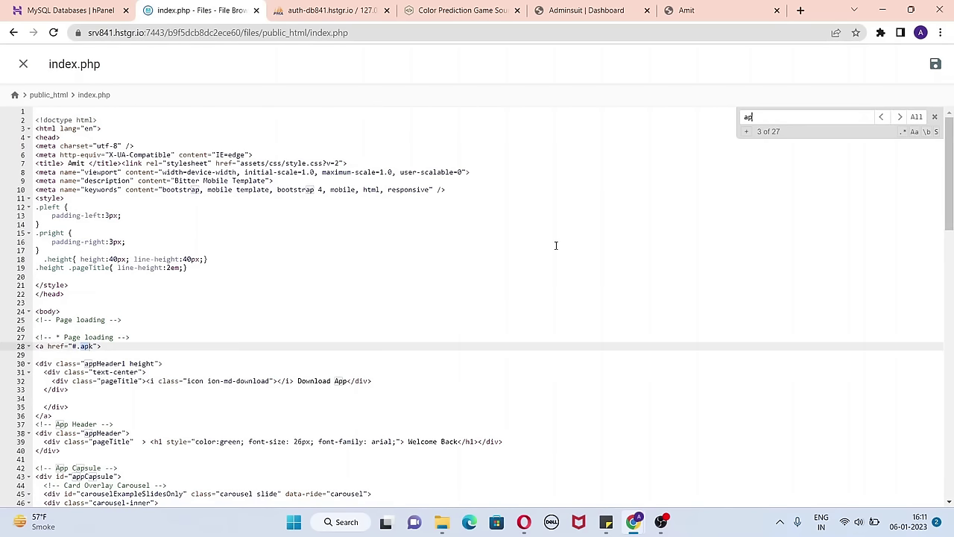
text(k)
click(94, 340)
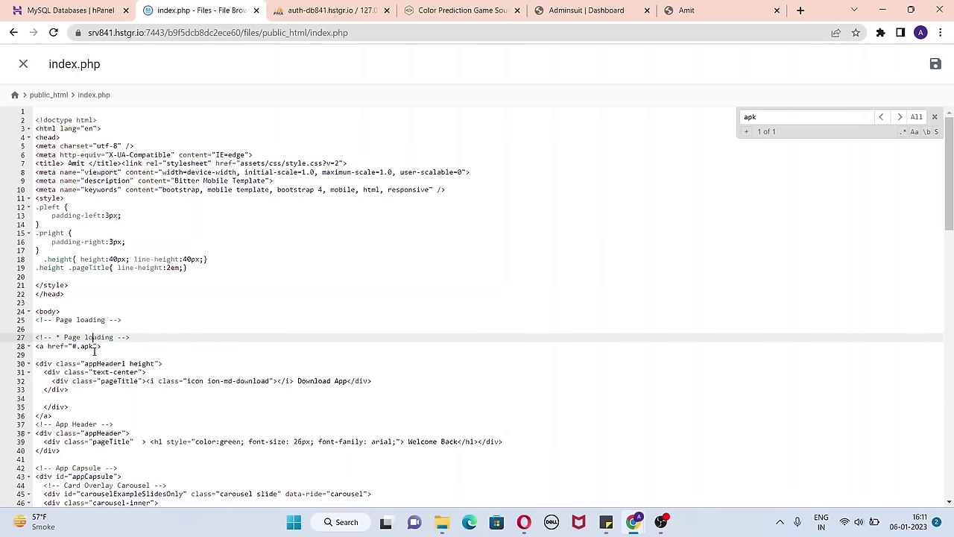
click(93, 345)
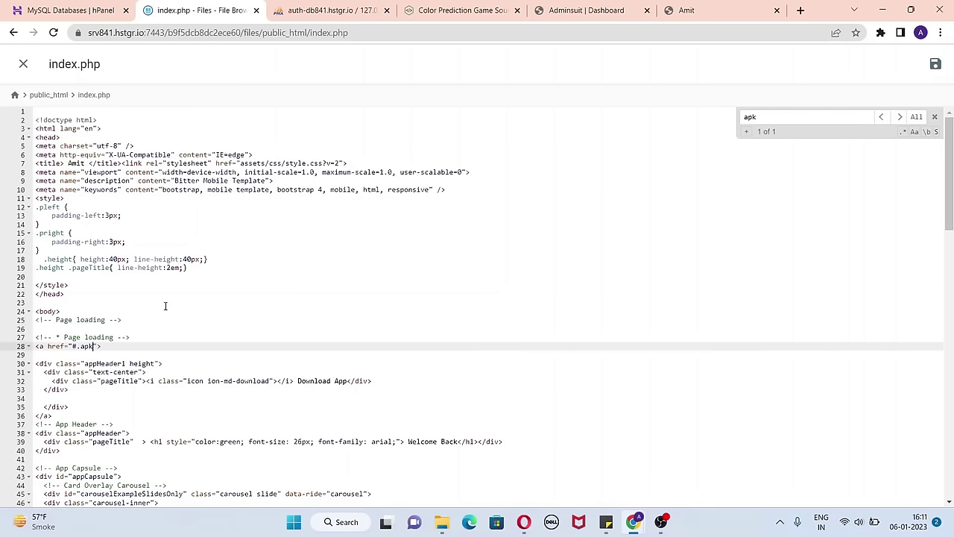
click(23, 63)
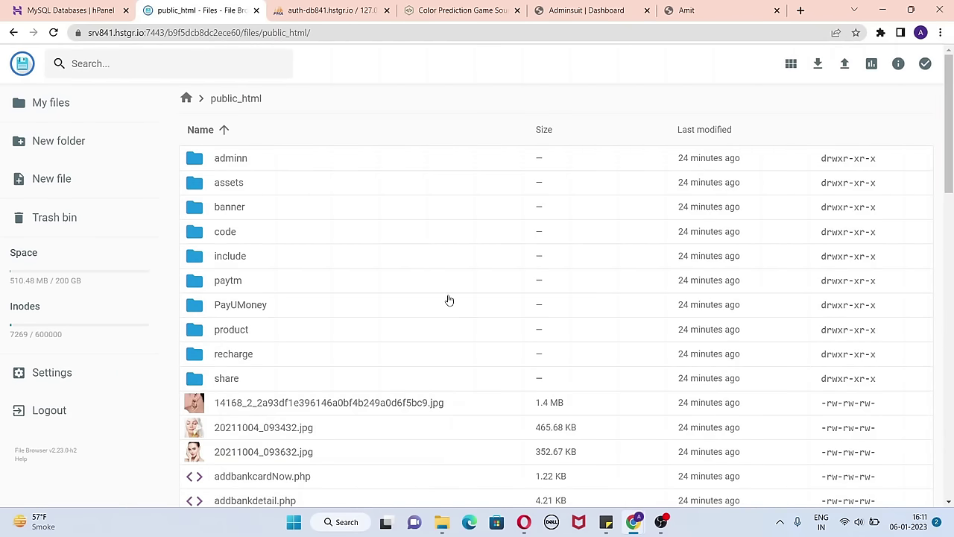
click(596, 8)
Step: Open the user's My account page on the live yougpl.com site
click(725, 9)
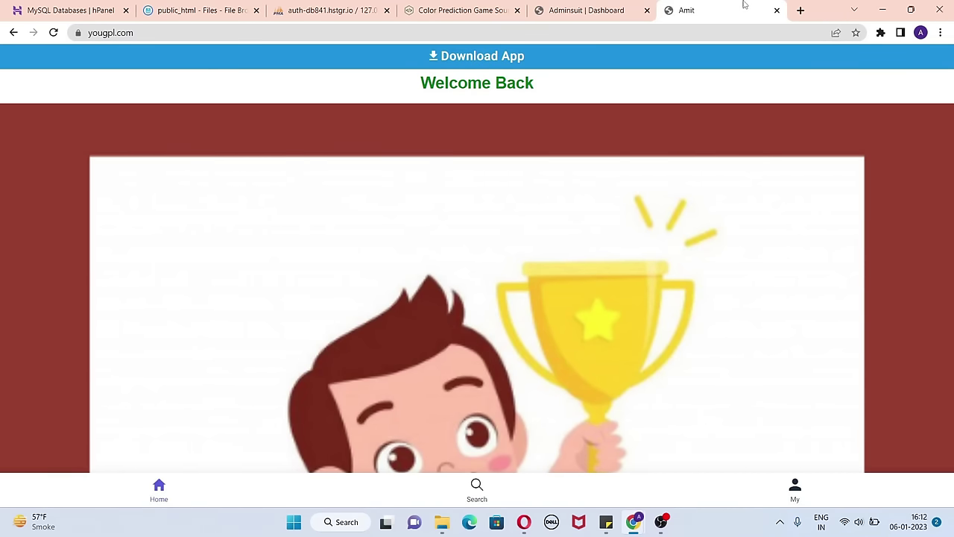
click(229, 5)
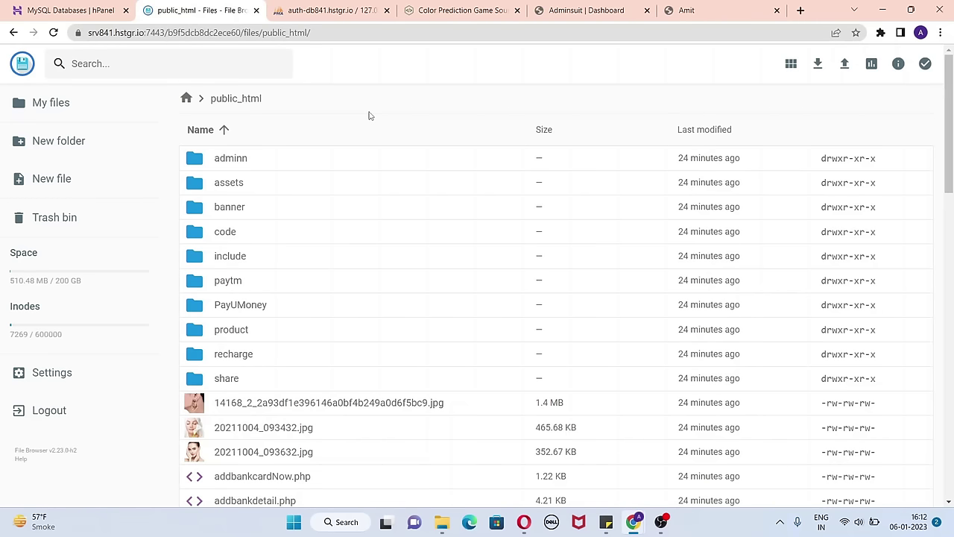
click(733, 4)
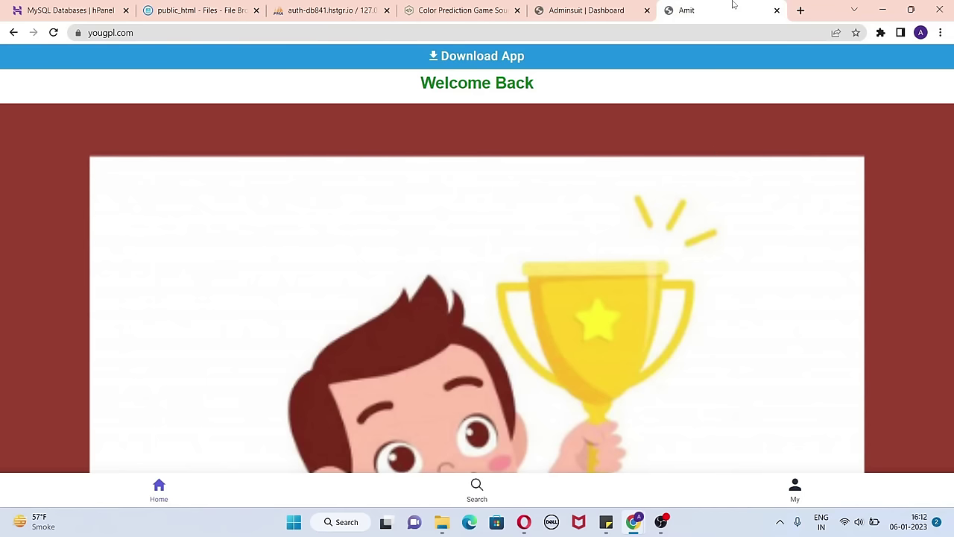
click(793, 494)
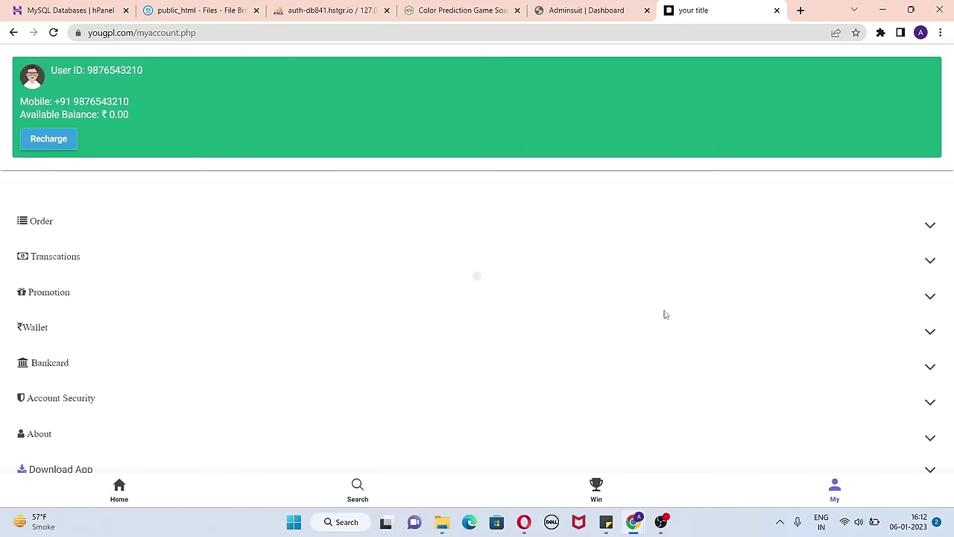
scroll(460, 101, down, 2)
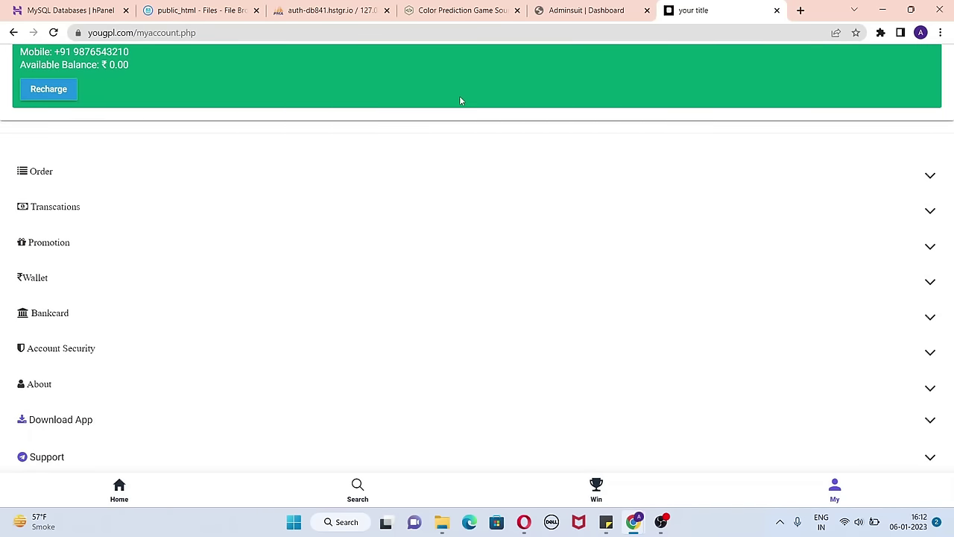
scroll(363, 365, down, 2)
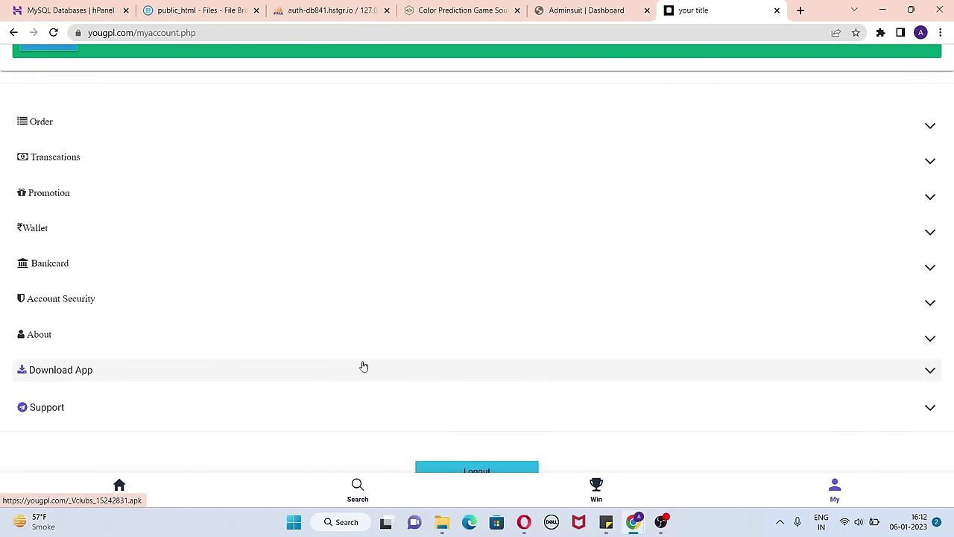
scroll(363, 365, up, 1)
Step: Inspect the Promotion page's signup share link, which still points to vclubs.in
click(68, 215)
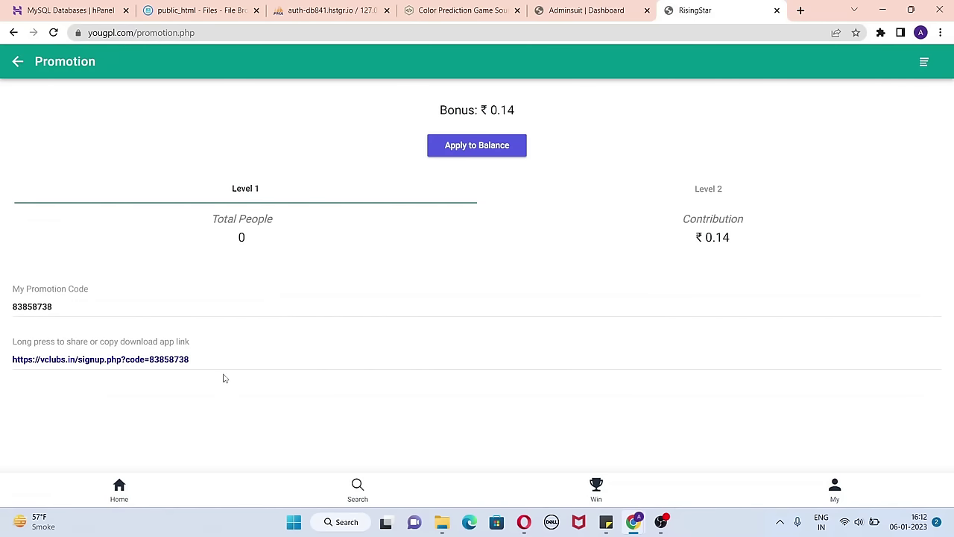
drag(223, 364, 6, 361)
click(267, 361)
drag(212, 364, 9, 366)
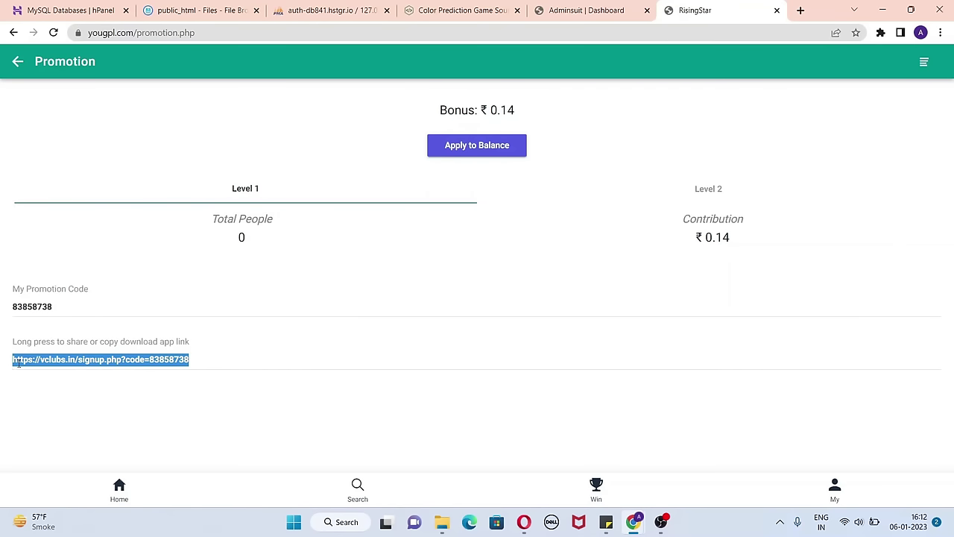
click(268, 387)
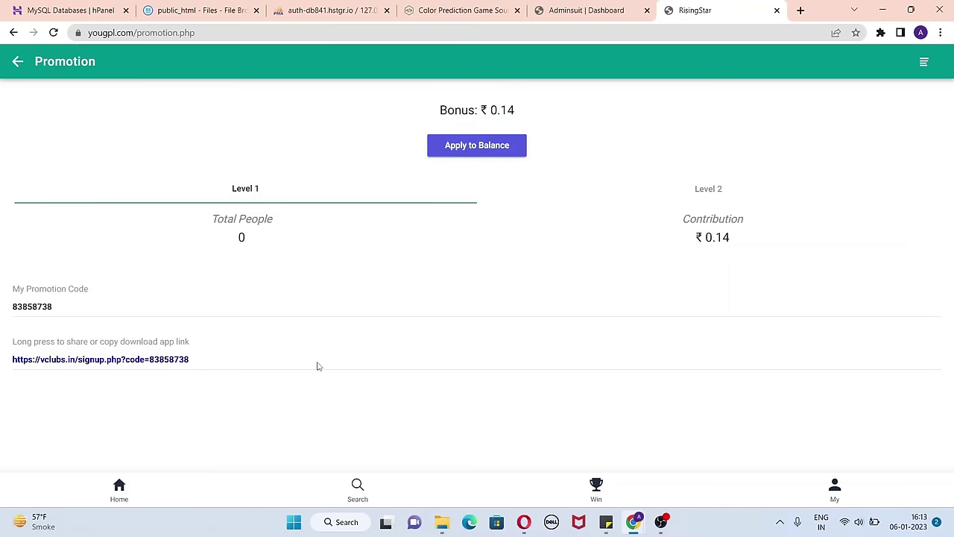
click(200, 10)
drag(950, 179, 952, 529)
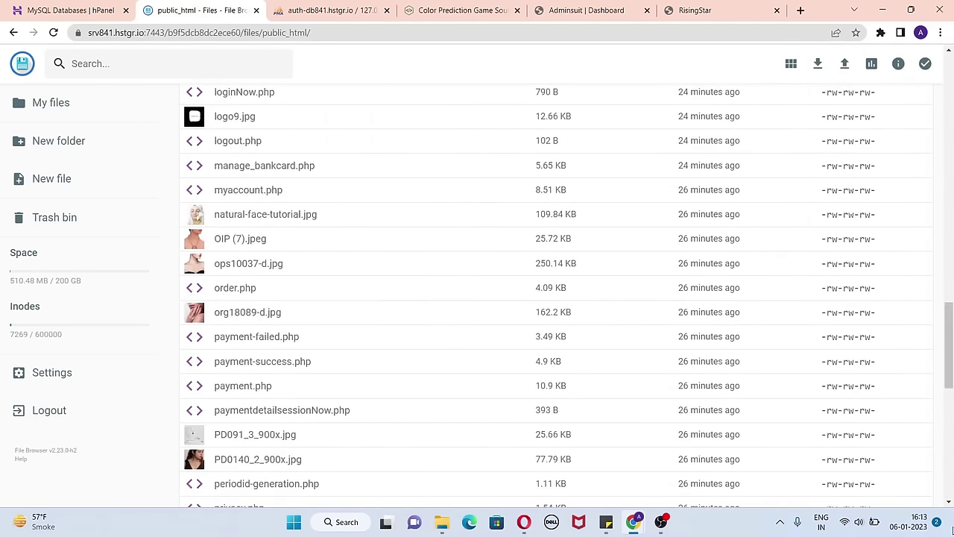
drag(950, 333, 950, 386)
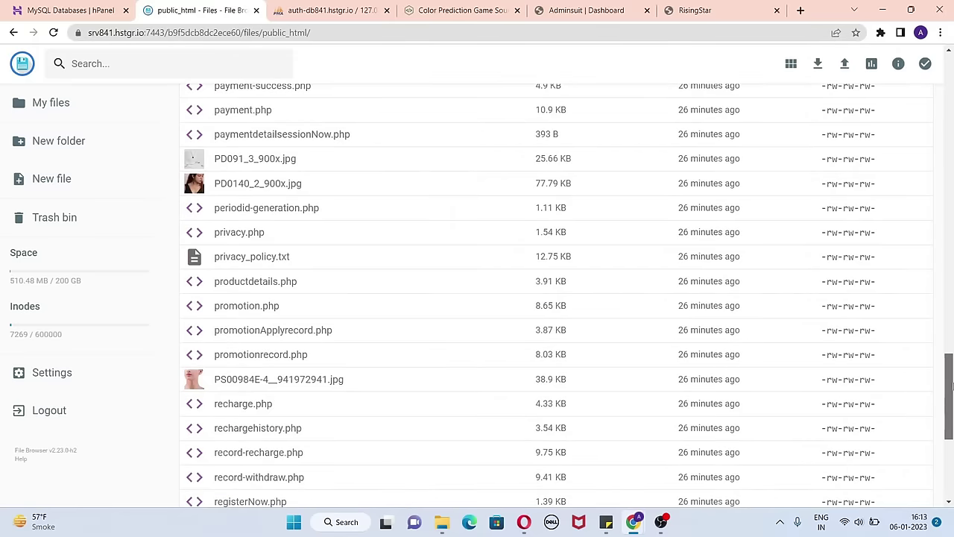
double_click(248, 311)
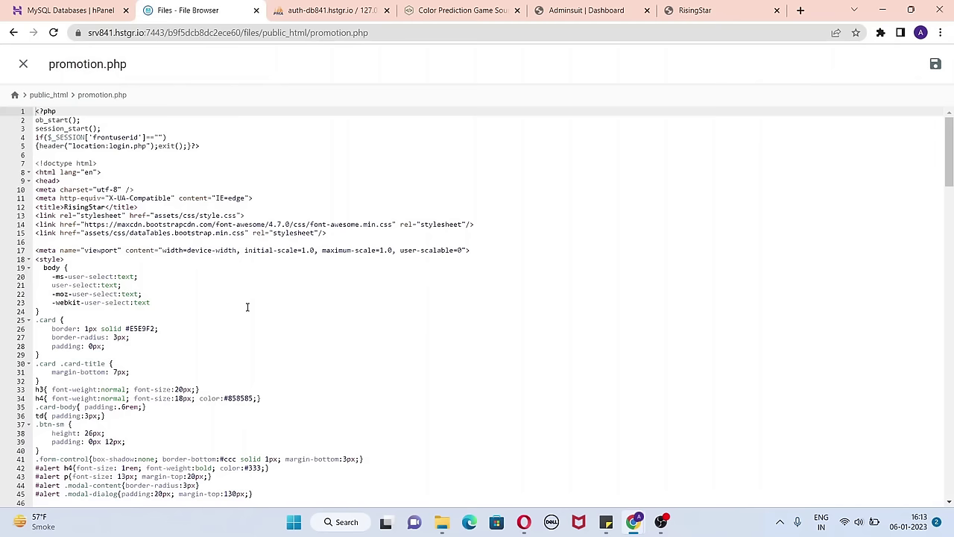
drag(949, 166, 951, 175)
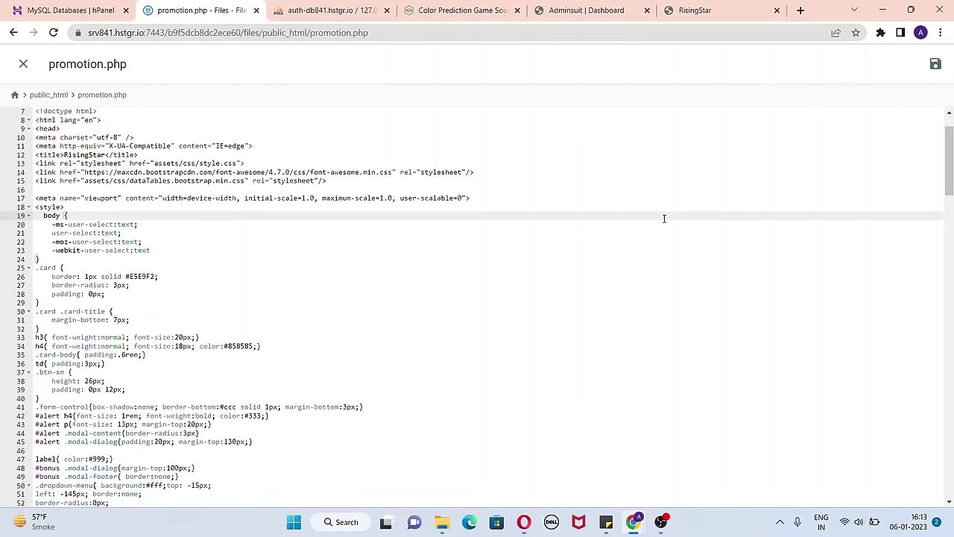
key(ctrl+f)
text(.in)
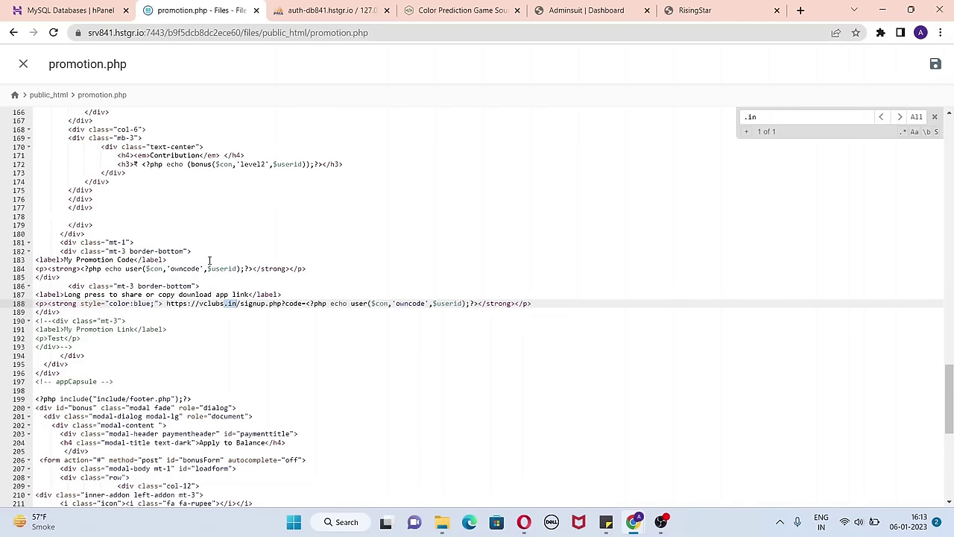
click(278, 334)
click(236, 304)
drag(236, 303, 169, 307)
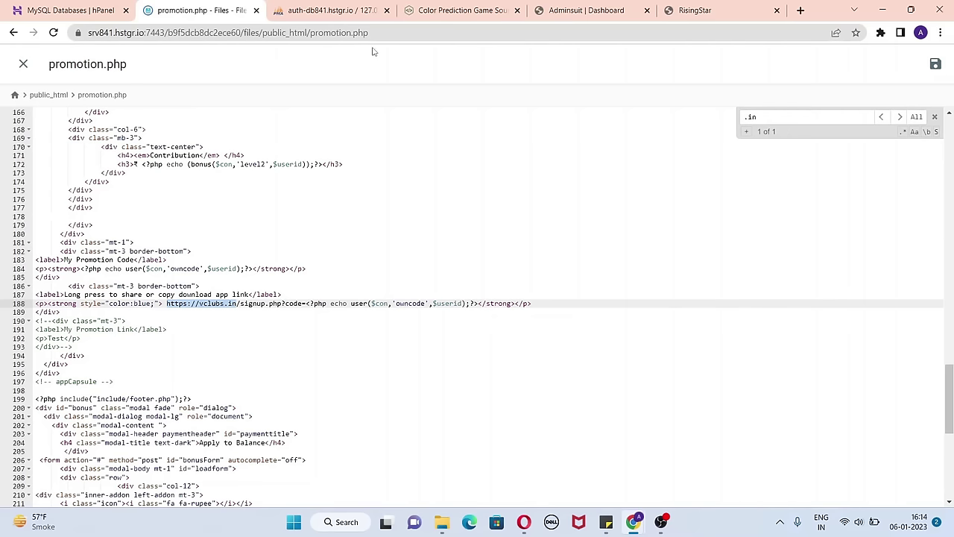
click(709, 8)
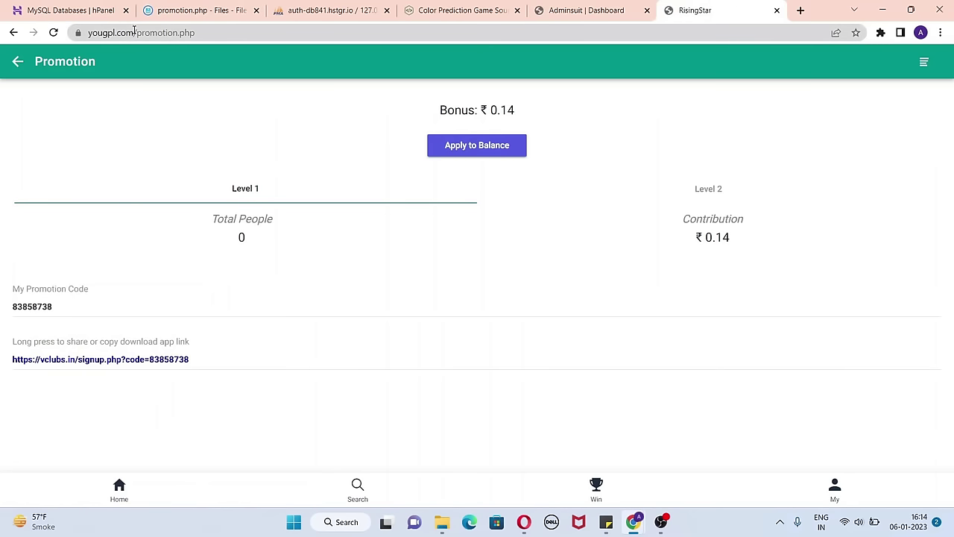
drag(134, 32, 65, 43)
key(ctrl+c)
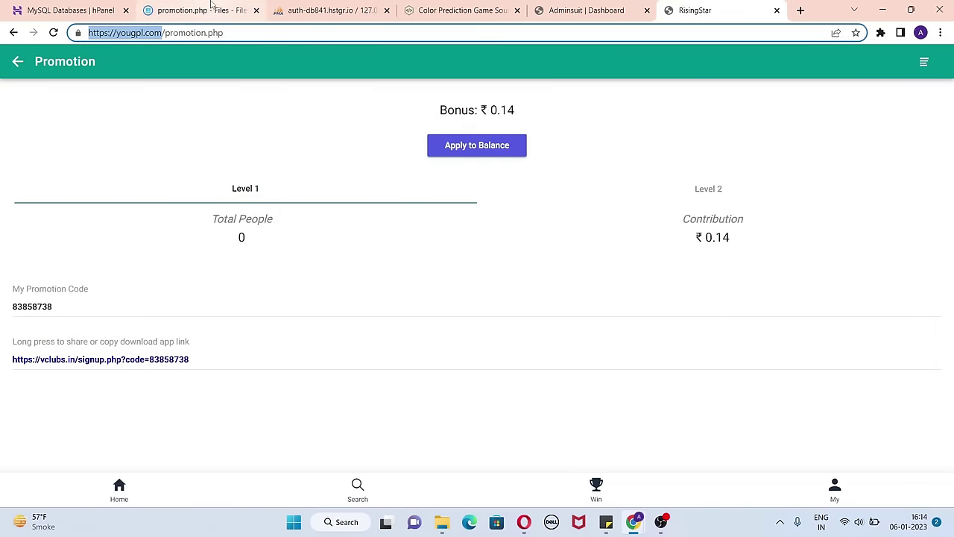
click(211, 8)
key(ctrl+v)
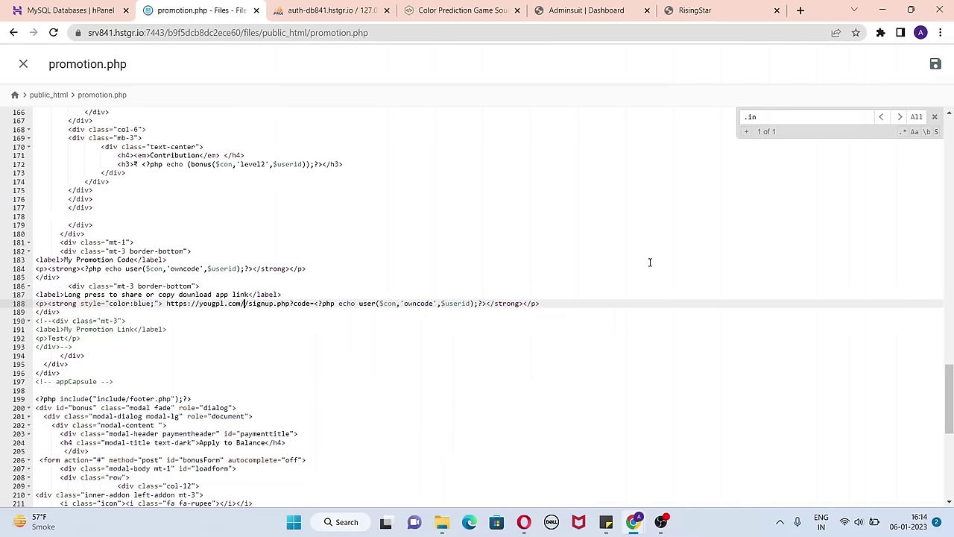
key(BackSpace)
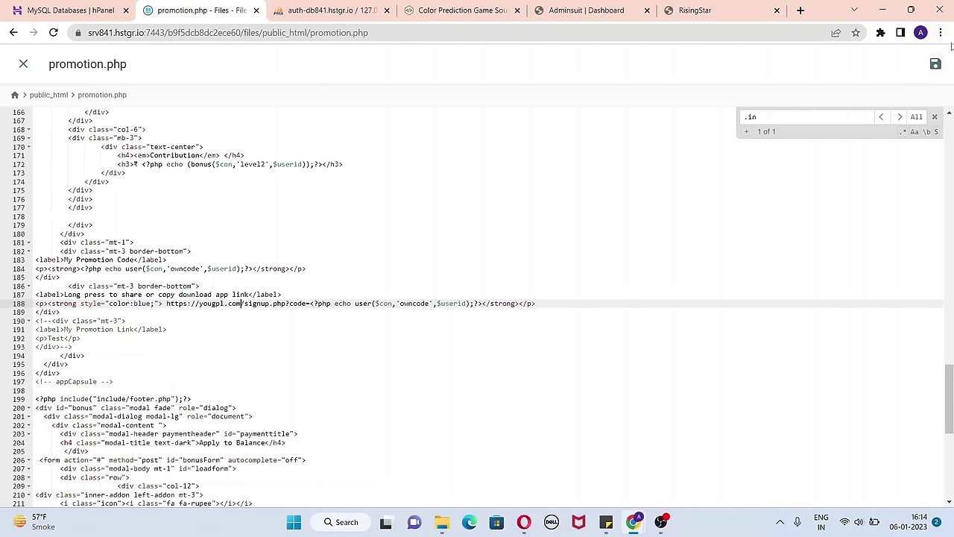
click(936, 65)
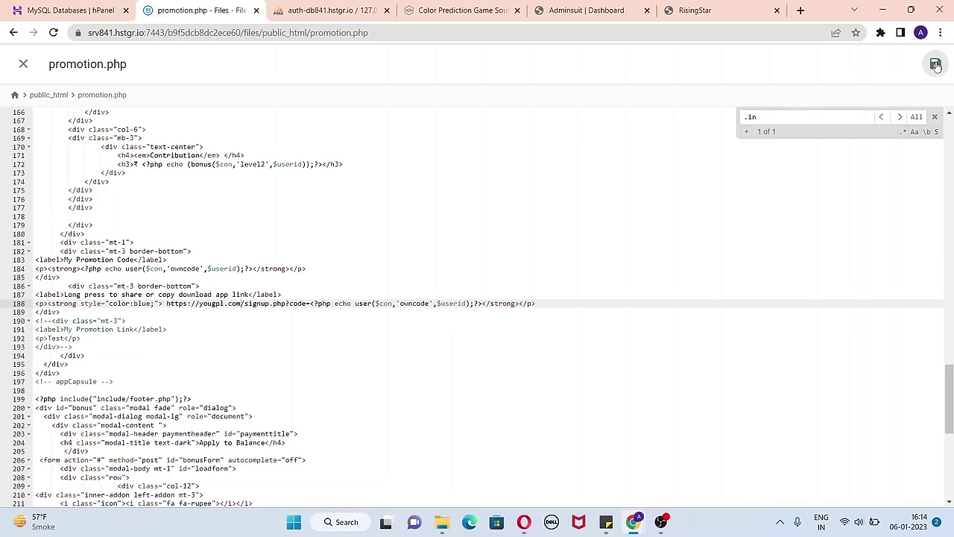
click(693, 10)
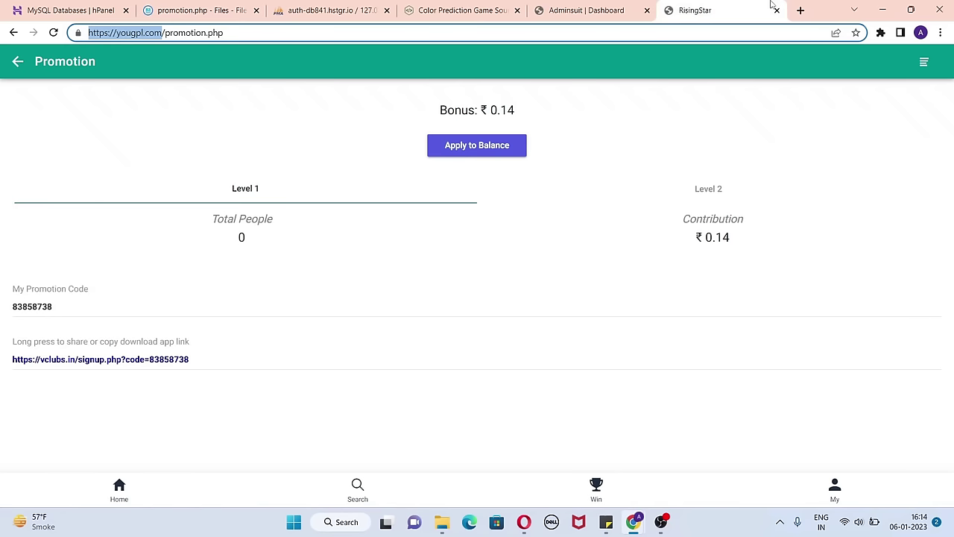
Step: Reload Promotion, verify the yougpl.com/signup.php share link, then go to the My account page
click(53, 33)
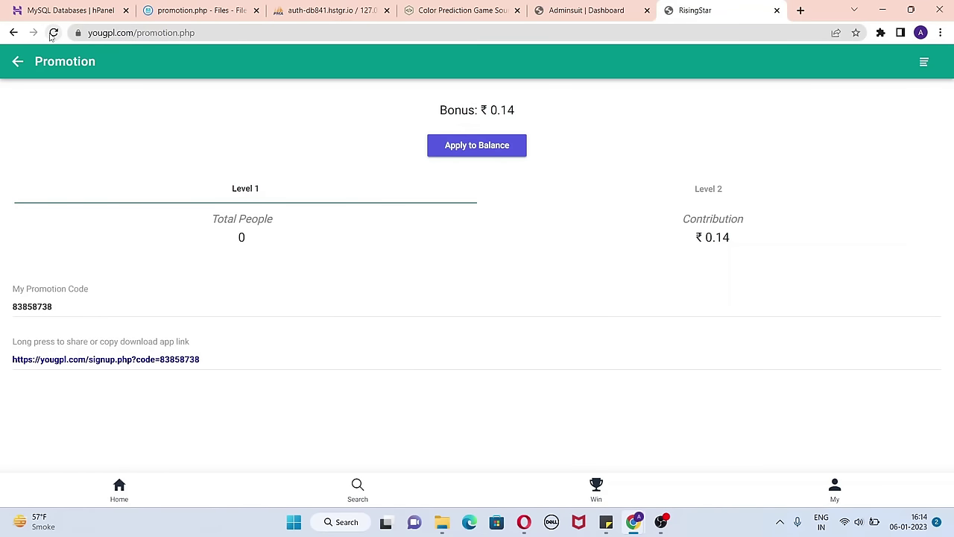
drag(7, 361, 141, 357)
click(171, 353)
click(835, 502)
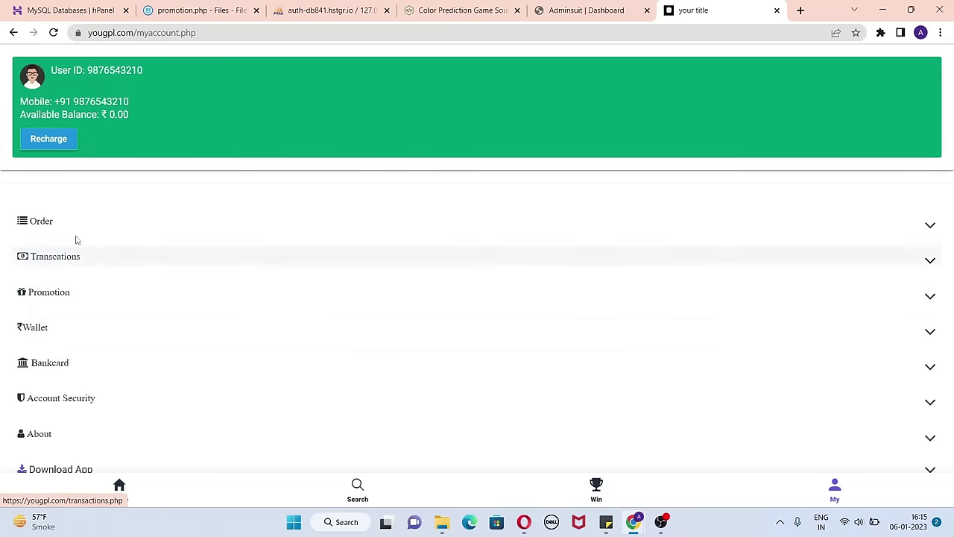
Step: Submit a 5000 recharge with a name entered to reach the checkout payment page
click(52, 142)
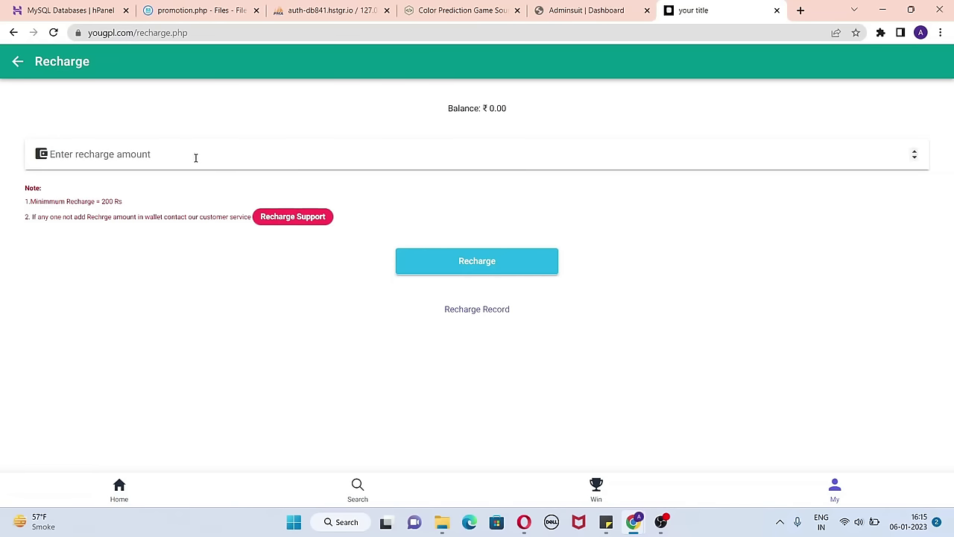
text(5000)
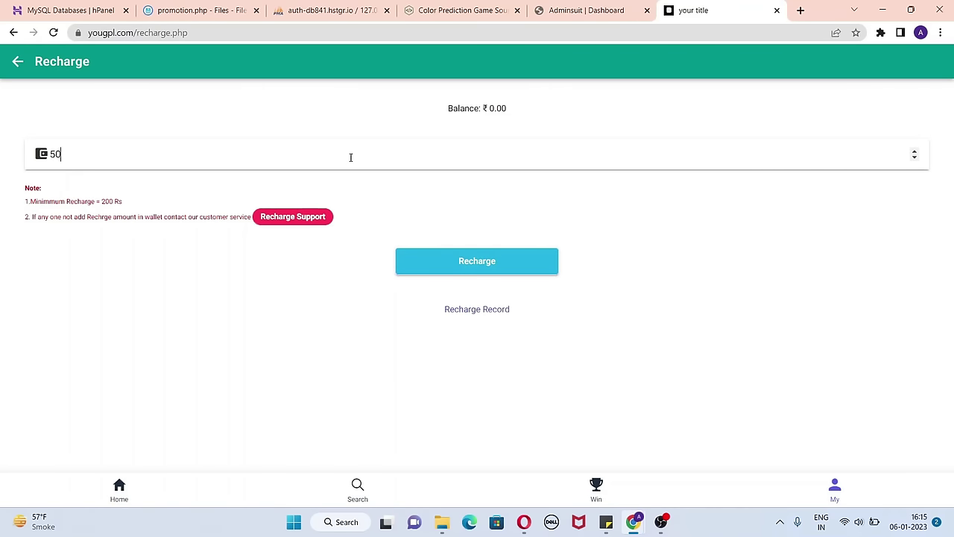
click(466, 262)
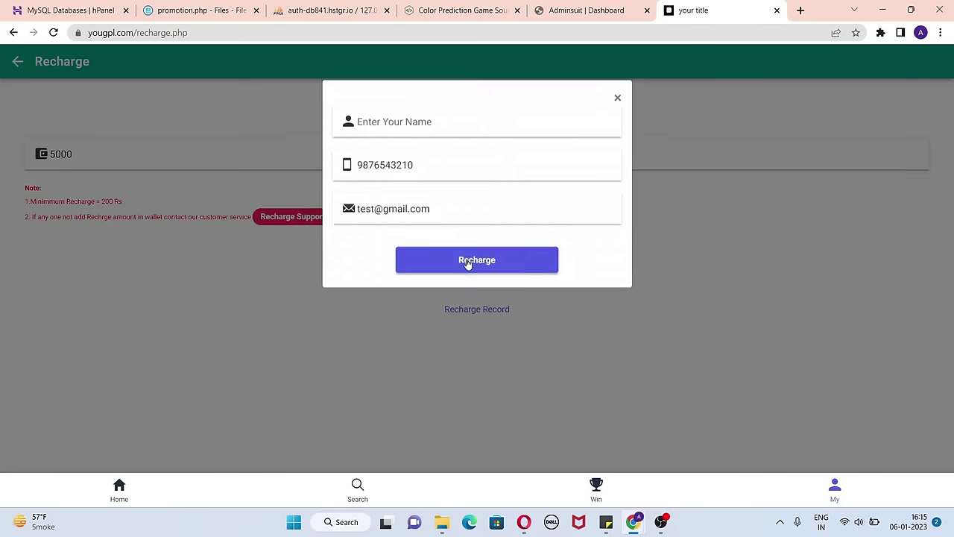
click(418, 123)
text(amit)
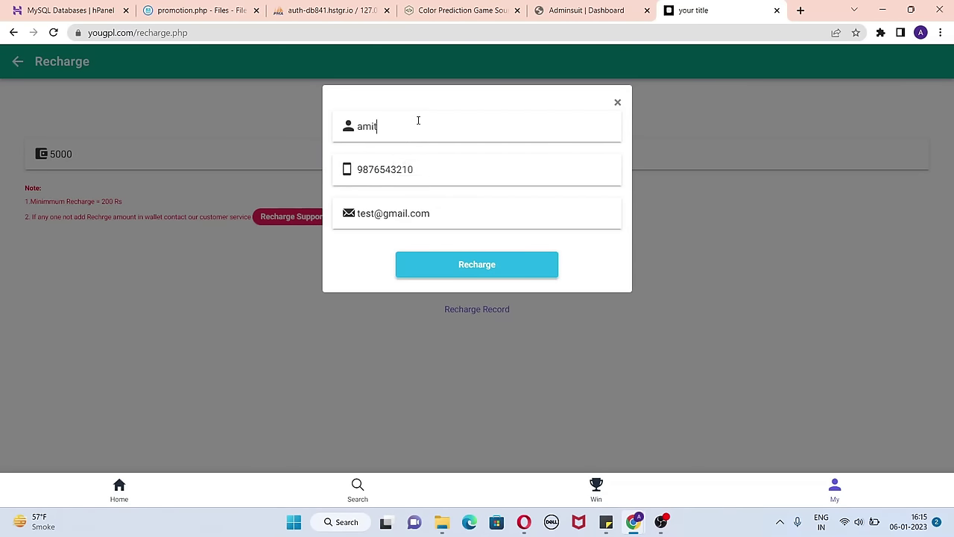
click(450, 265)
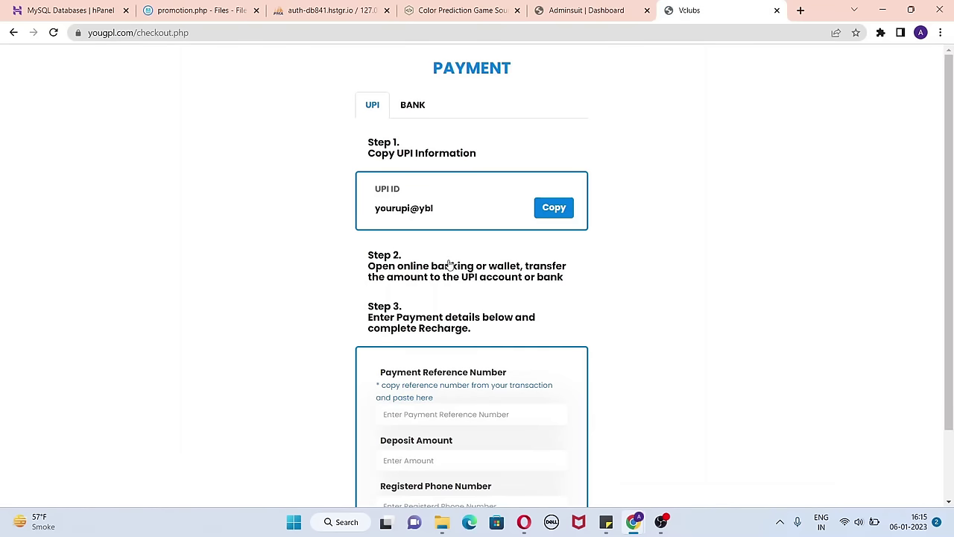
Step: Select the placeholder UPI ID yourupi@ybl on the payment page, then return to the editor
drag(366, 207, 443, 214)
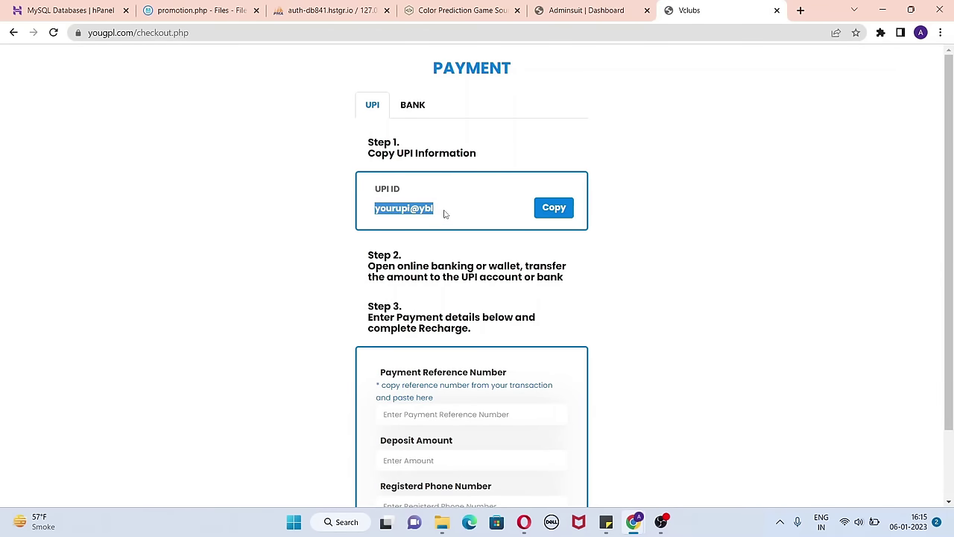
click(447, 211)
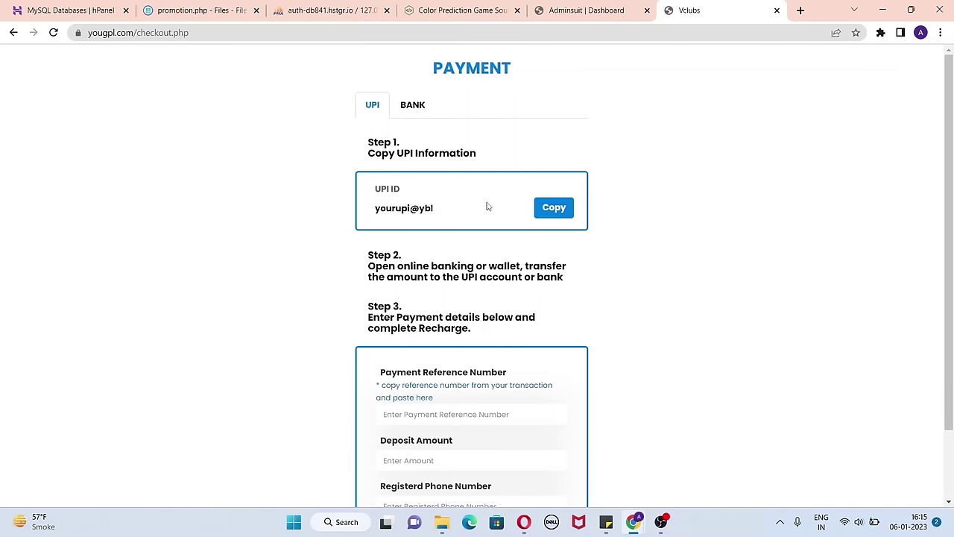
drag(447, 212, 367, 214)
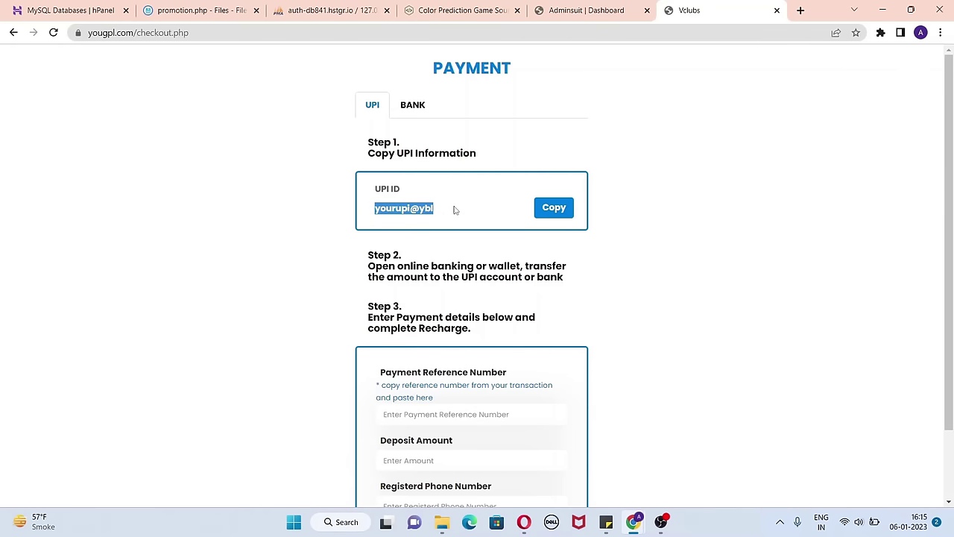
click(197, 11)
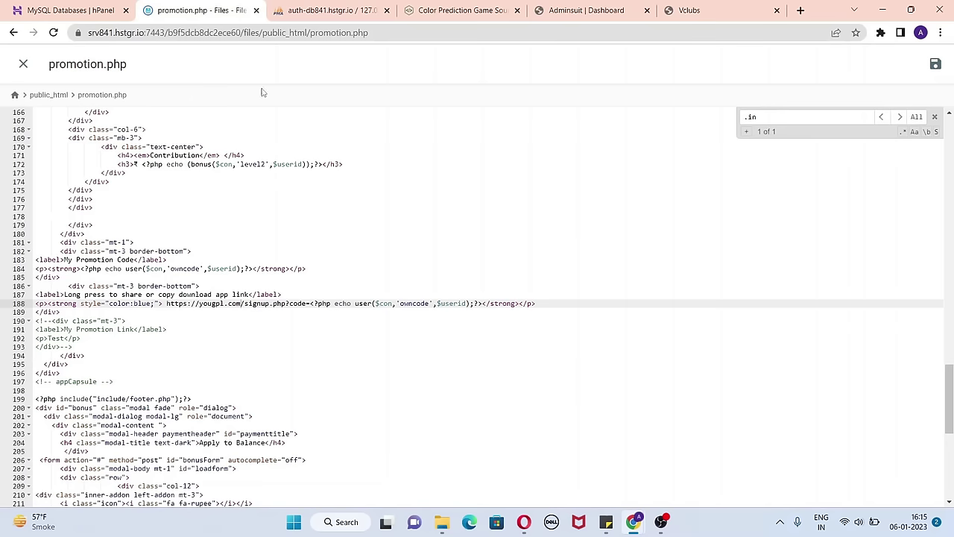
Step: Save and close promotion.php, then open checkout.php for editing
click(937, 69)
key(Escape)
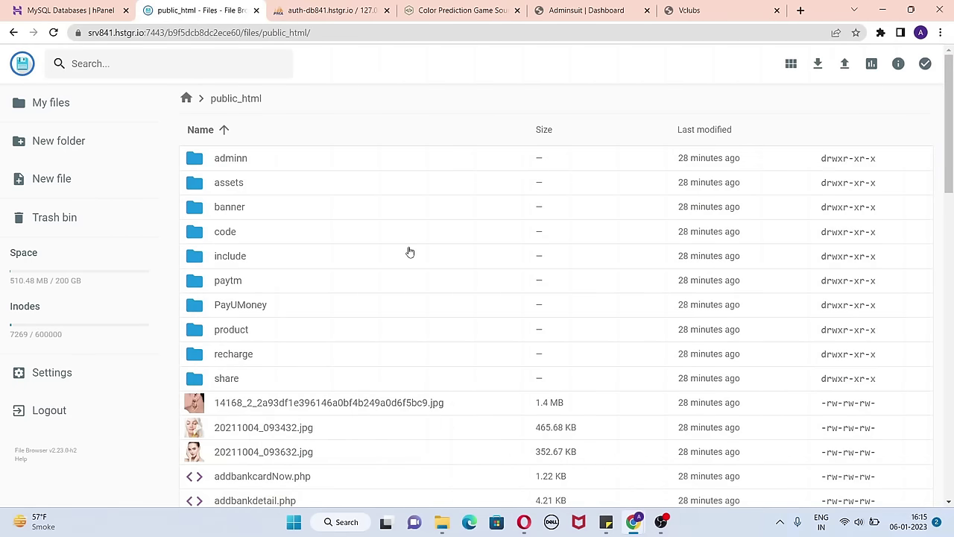
click(951, 298)
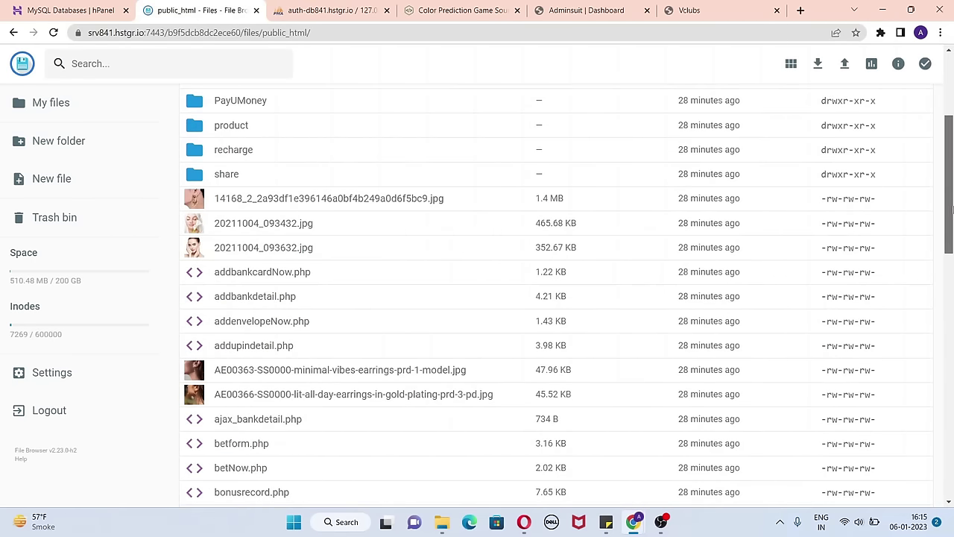
drag(950, 285, 949, 308)
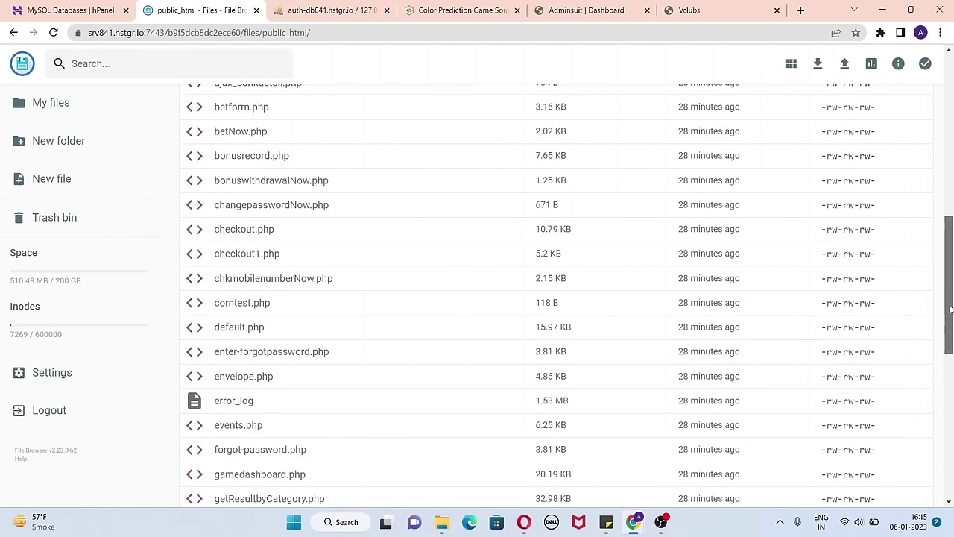
double_click(233, 229)
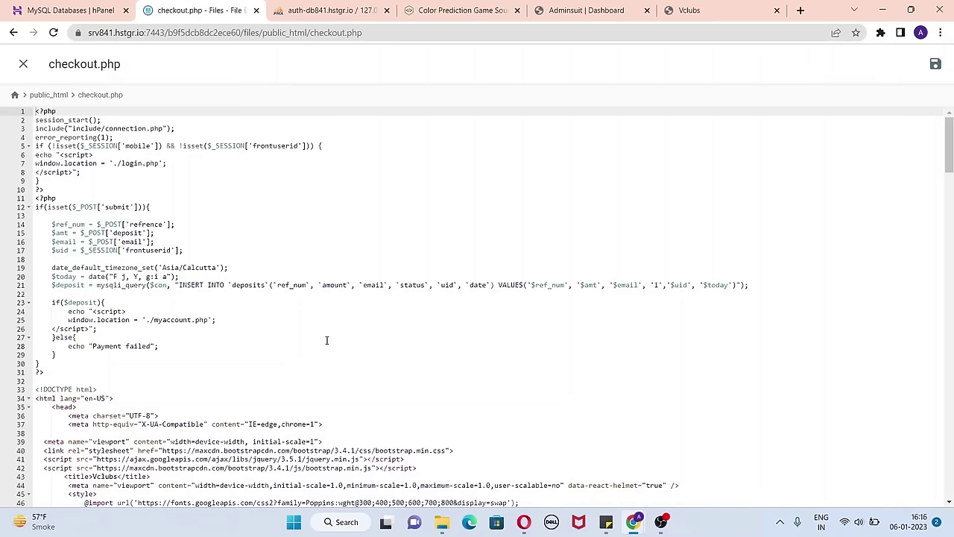
click(324, 345)
key(ctrl+f)
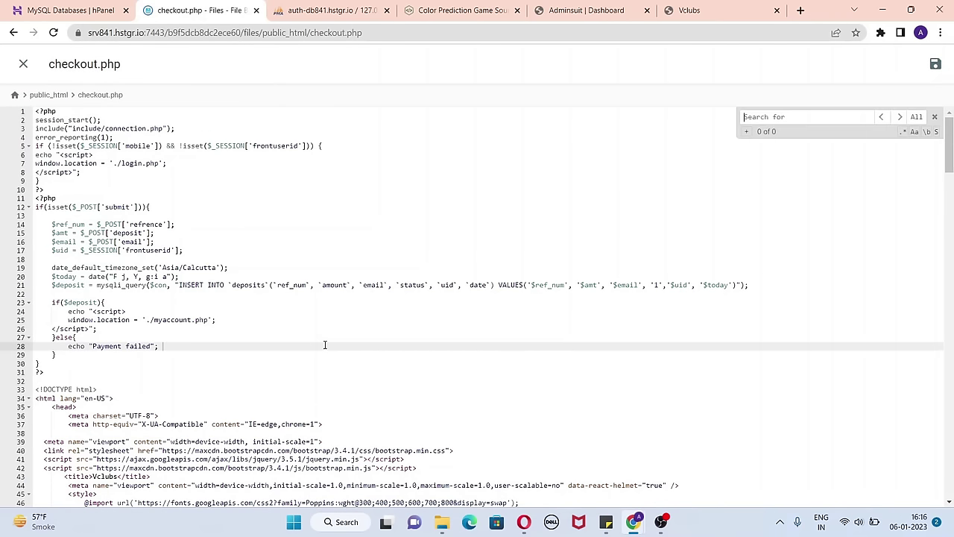
text(g)
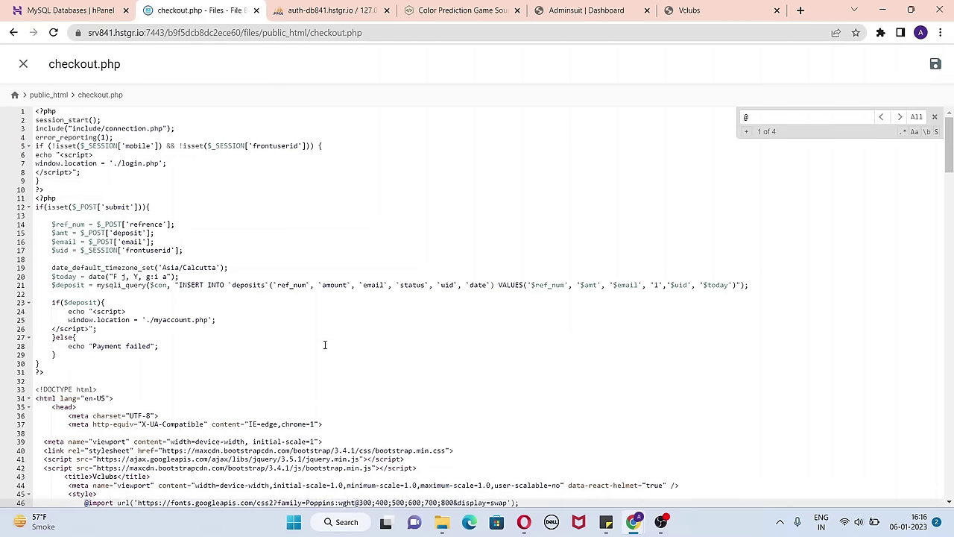
text(ybl)
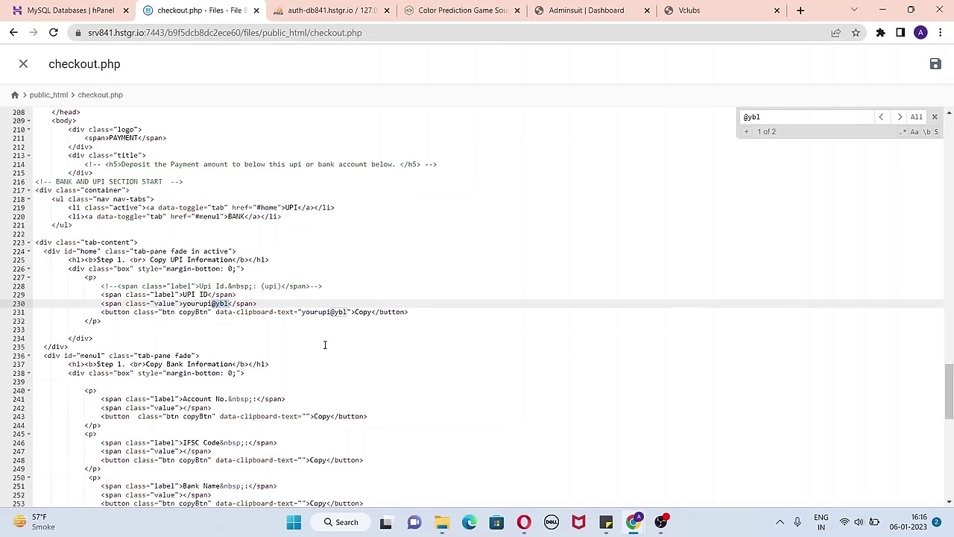
click(211, 302)
key(BackSpace)
key(BackSpace)
key(BackSpace)
key(BackSpace)
key(BackSpace)
key(BackSpace)
key(BackSpace)
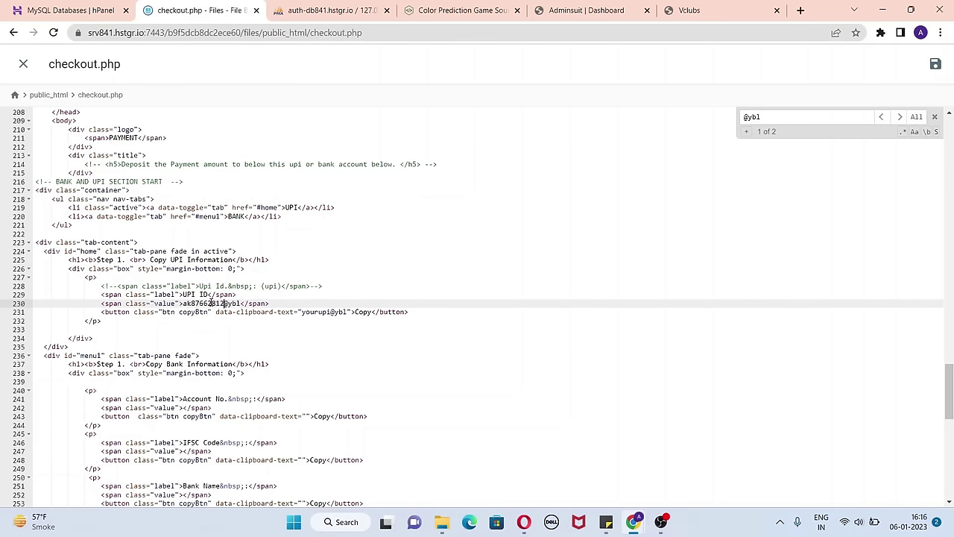
click(708, 10)
click(53, 32)
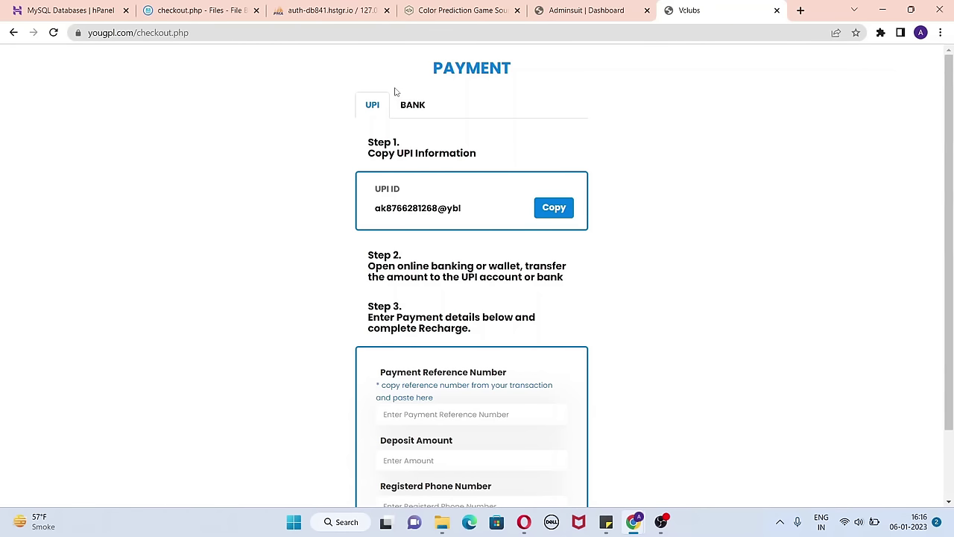
Step: View the BANK section, then enter the account number as the Account No. copy value
click(416, 105)
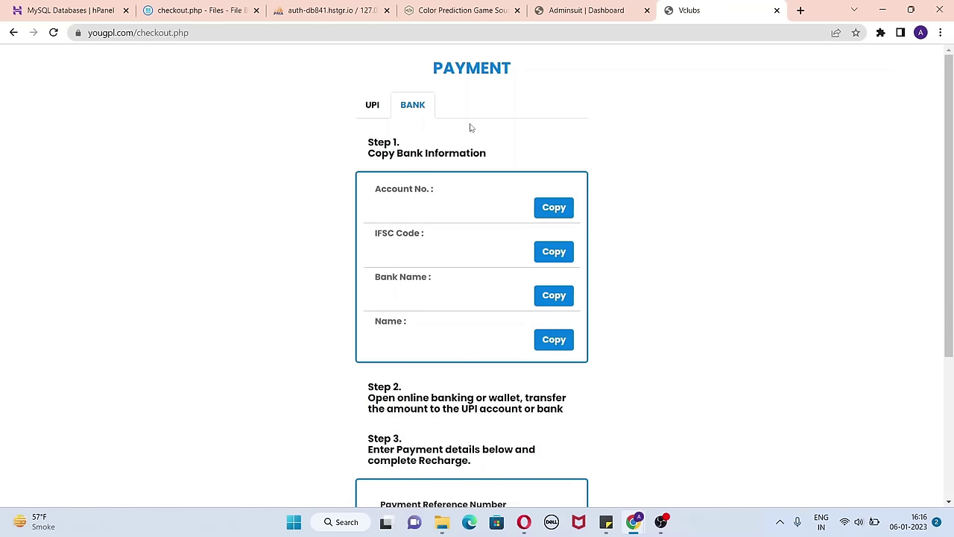
click(232, 6)
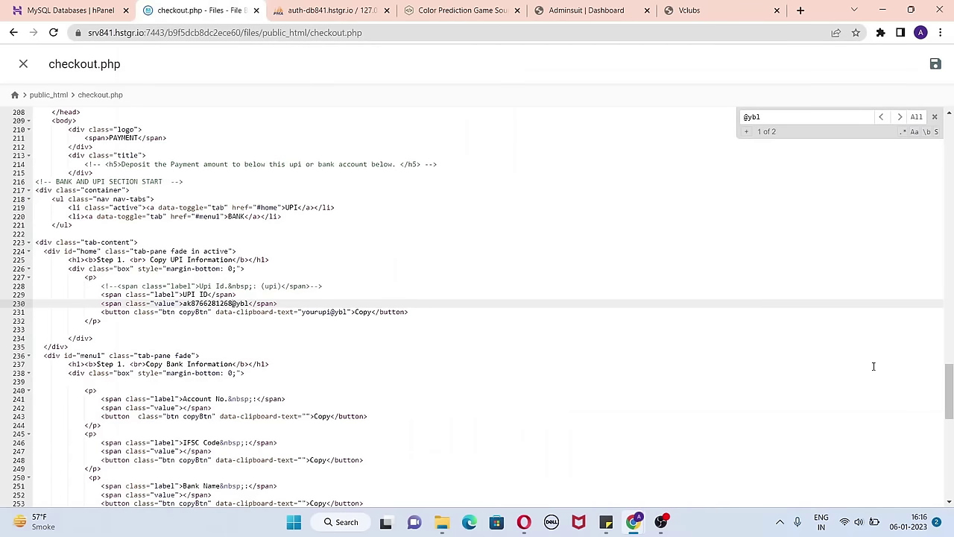
scroll(949, 400, down, 2)
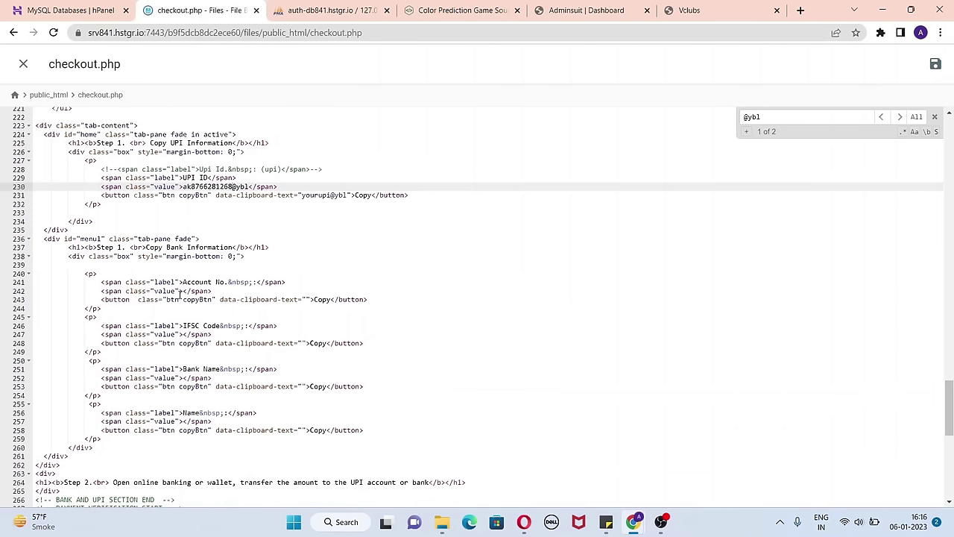
click(313, 316)
click(306, 299)
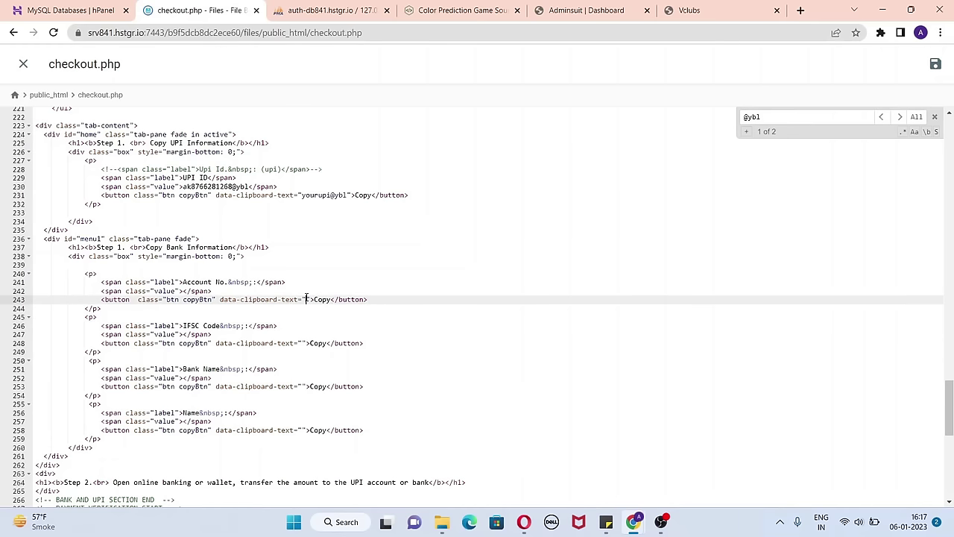
text(987654321)
Step: Fill the IFSC hjarfl15, bank name sbi and holder name copy values, then save checkout.php
click(301, 343)
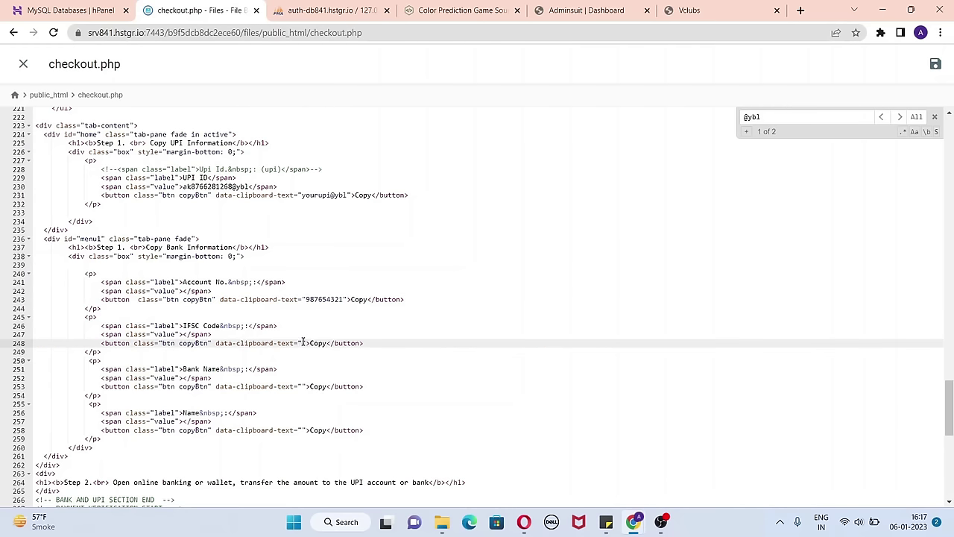
text(sjarfl15)
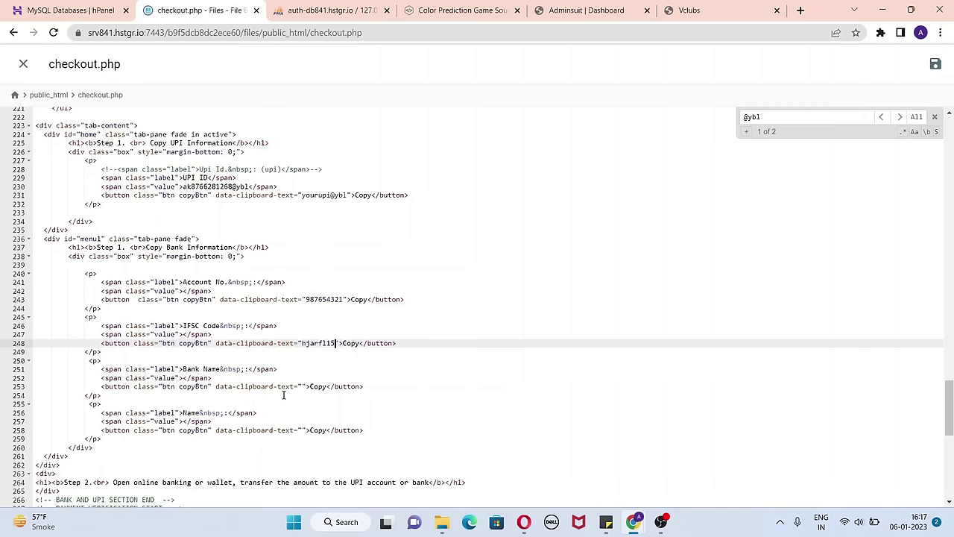
click(301, 386)
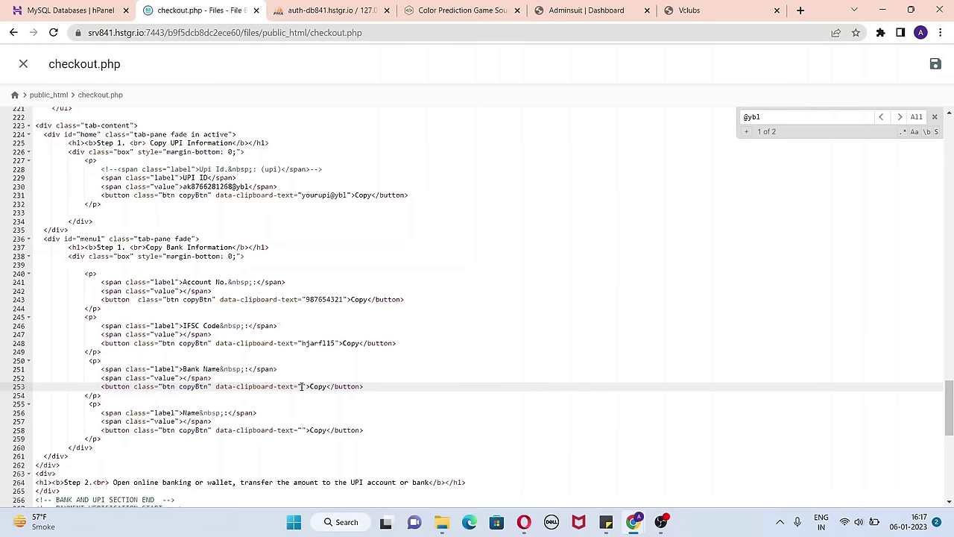
text(sbi)
click(302, 430)
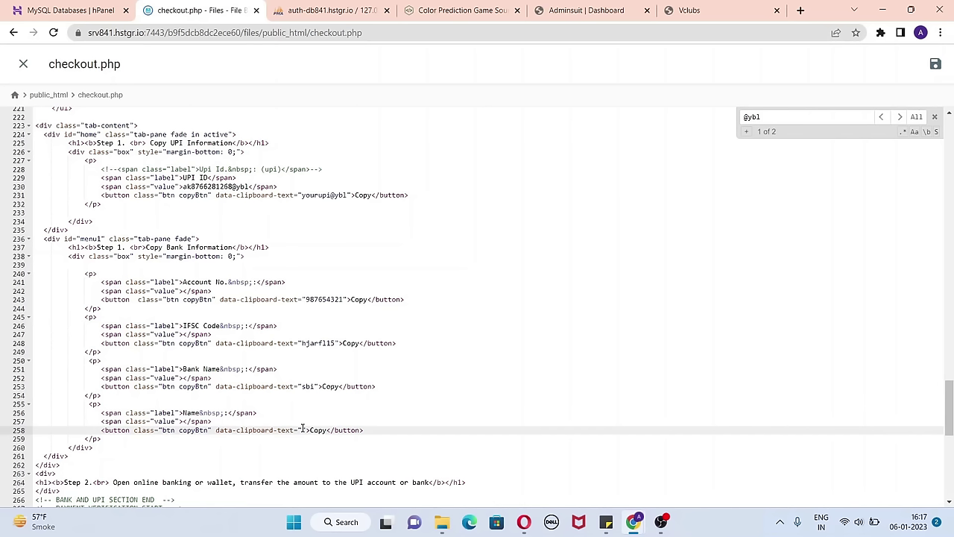
text(amit)
click(935, 64)
click(734, 8)
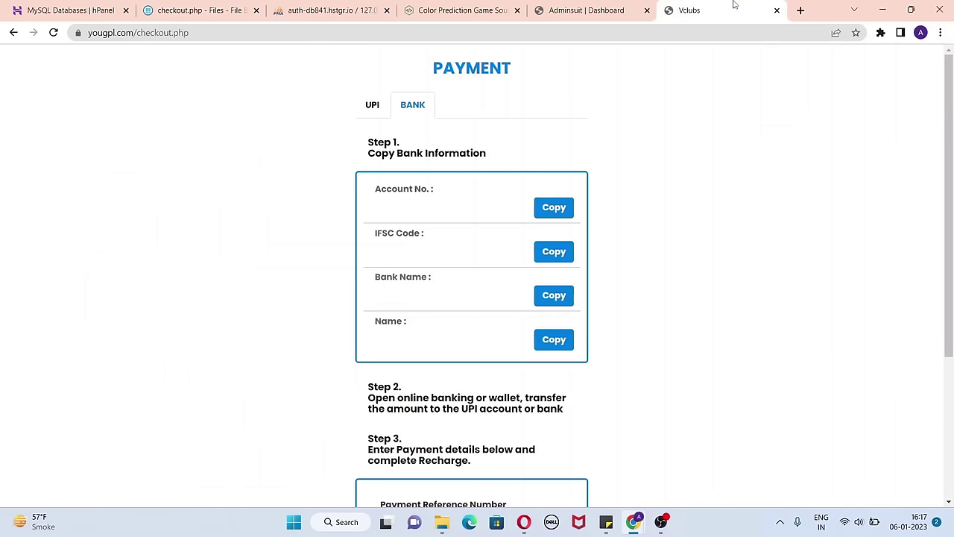
Step: Reload the payment page's BANK section and inspect the account number in checkout.php
click(55, 33)
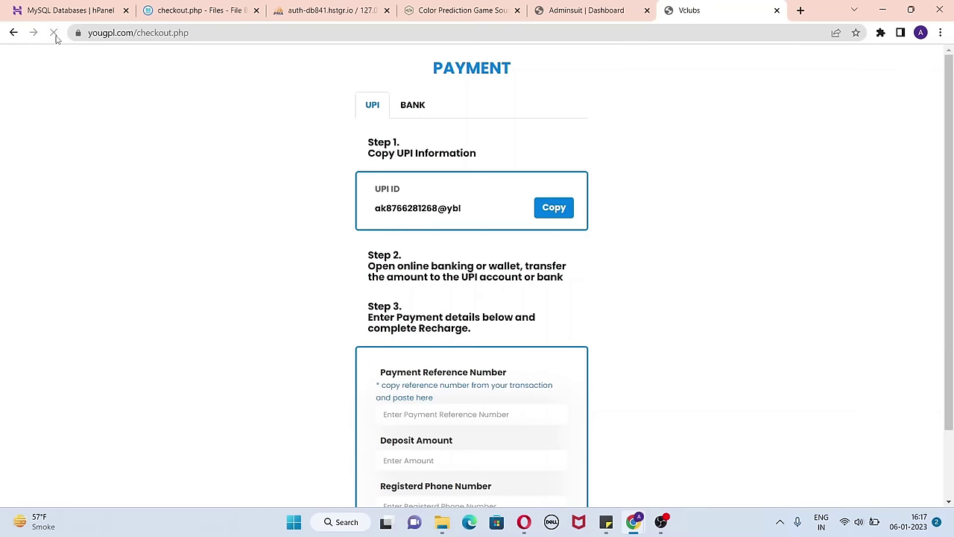
click(409, 105)
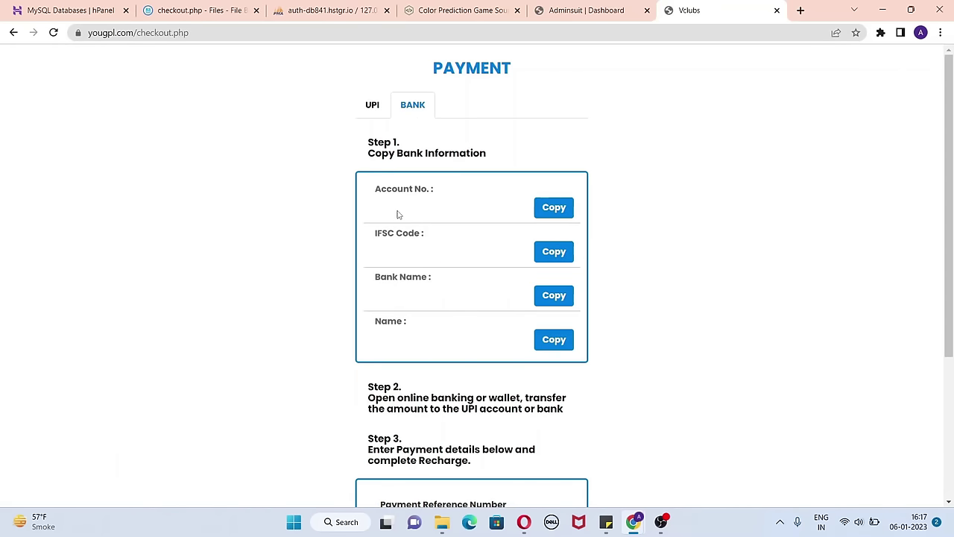
key(ctrl+2)
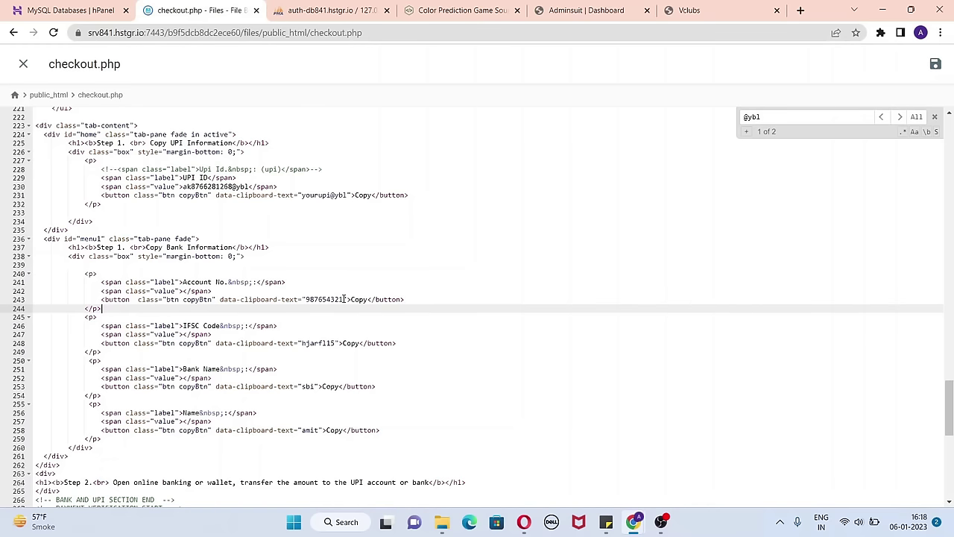
double_click(327, 299)
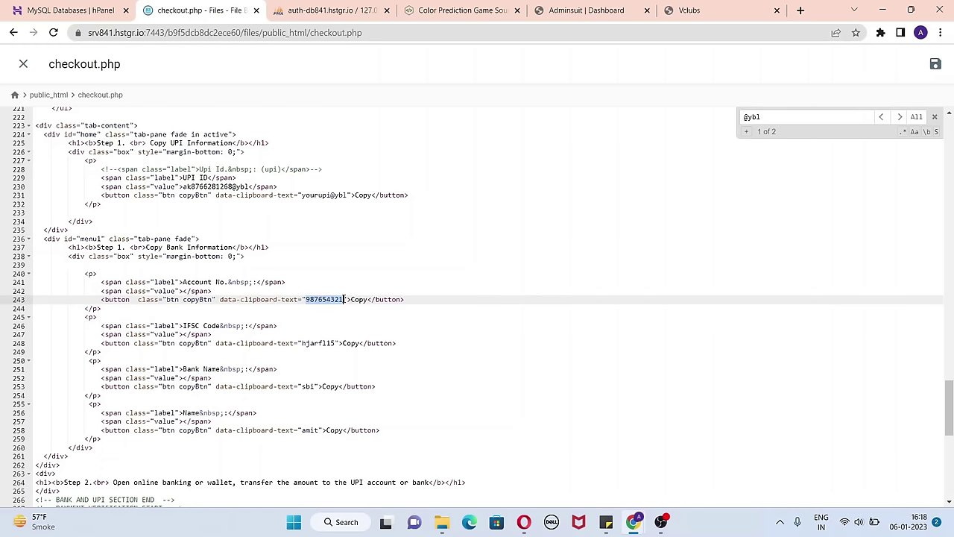
click(723, 7)
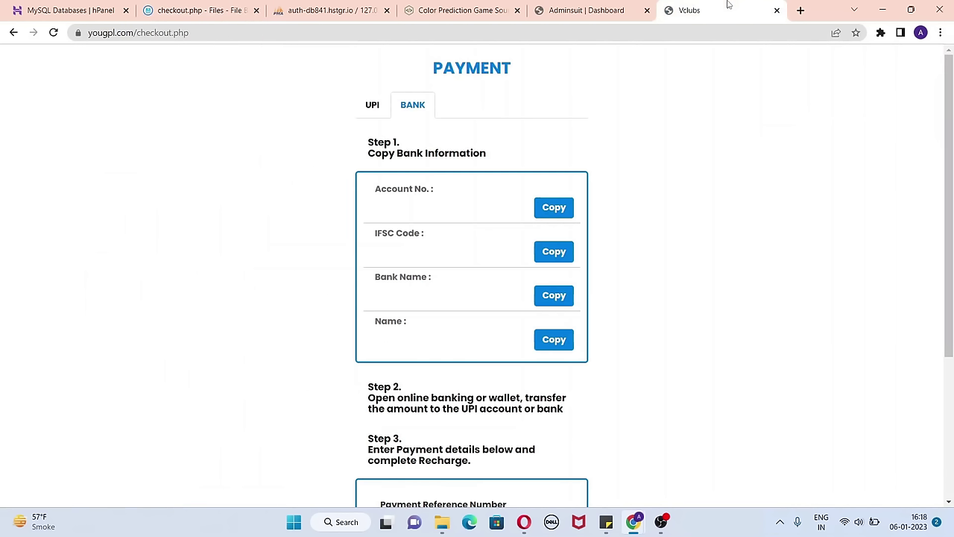
click(209, 9)
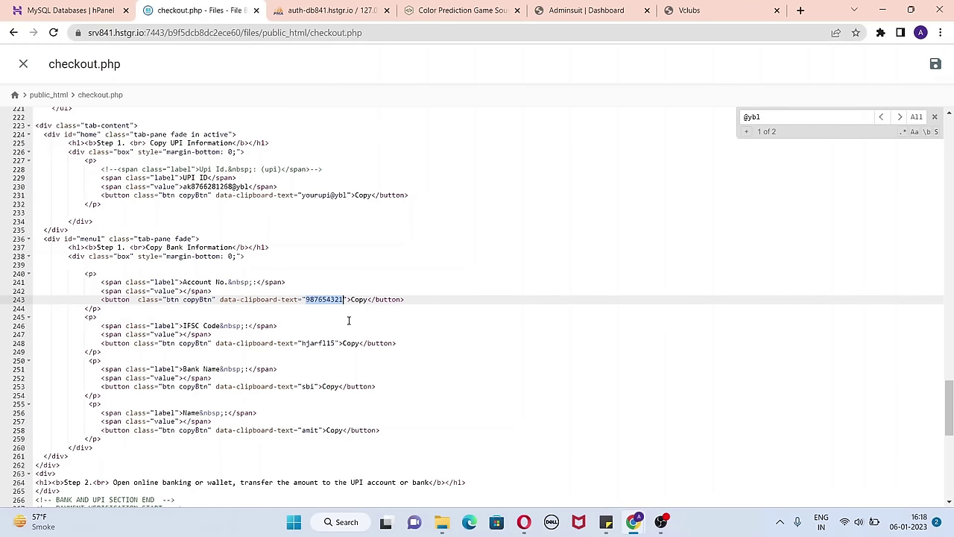
click(353, 260)
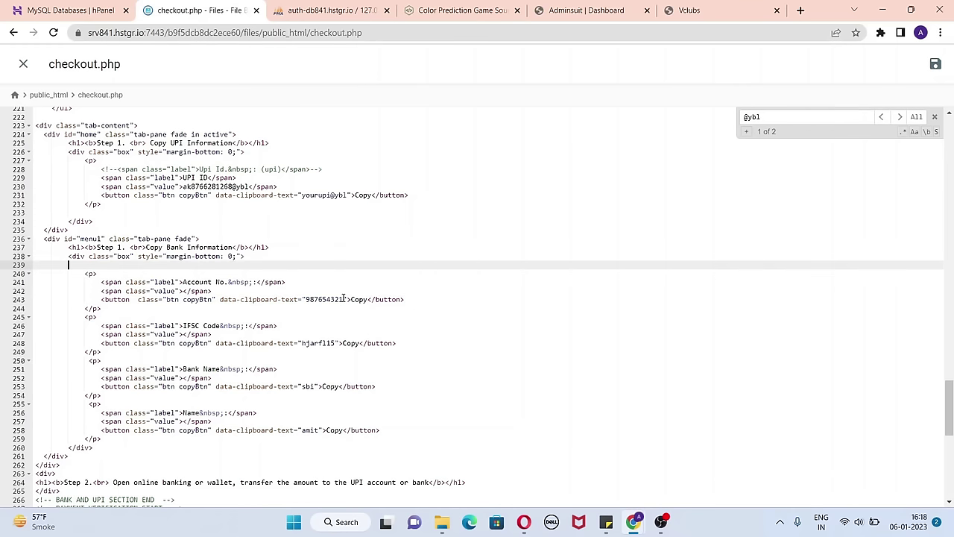
Step: Copy the account number and IFSC hjarfl15 into their visible value spans
drag(344, 298, 304, 300)
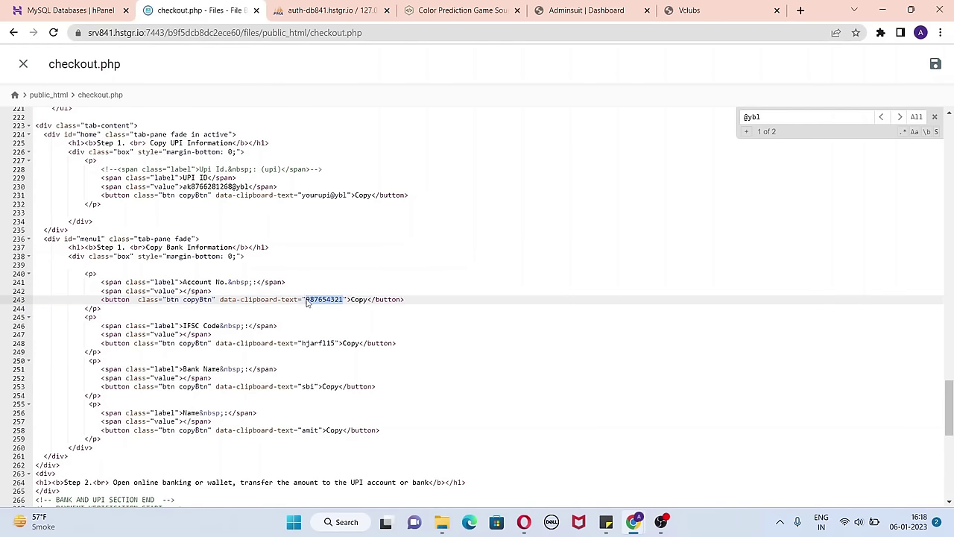
key(ctrl+c)
click(182, 291)
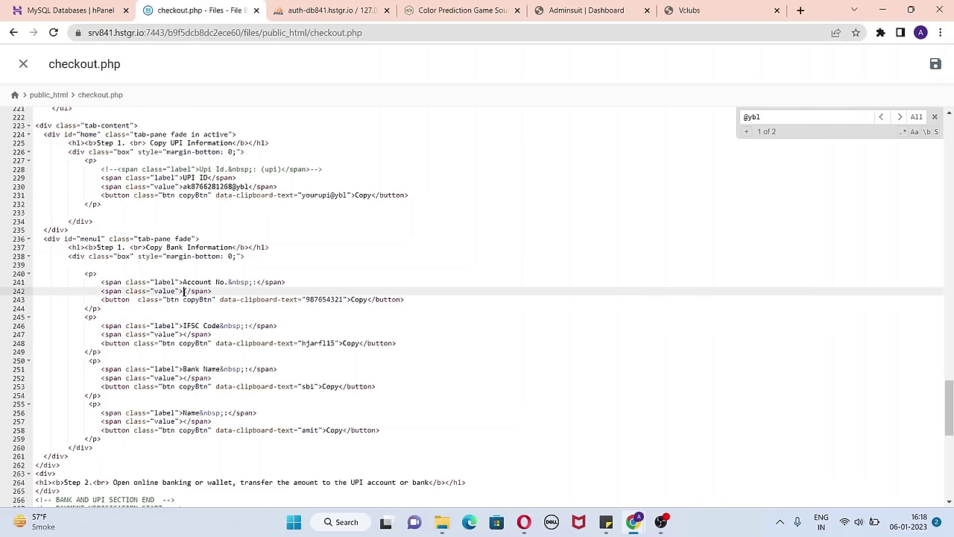
key(ctrl+v)
drag(336, 342, 302, 342)
key(ctrl+c)
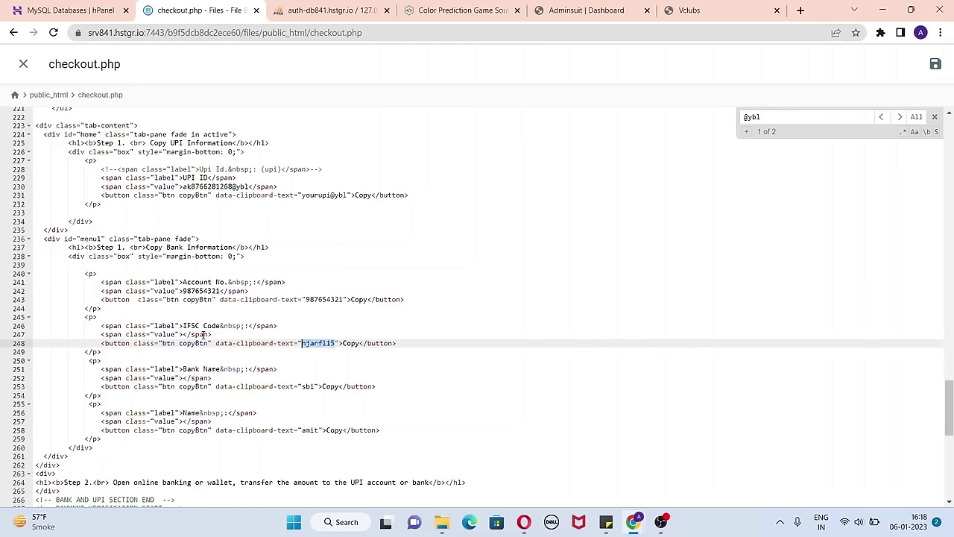
click(185, 334)
key(ctrl+v)
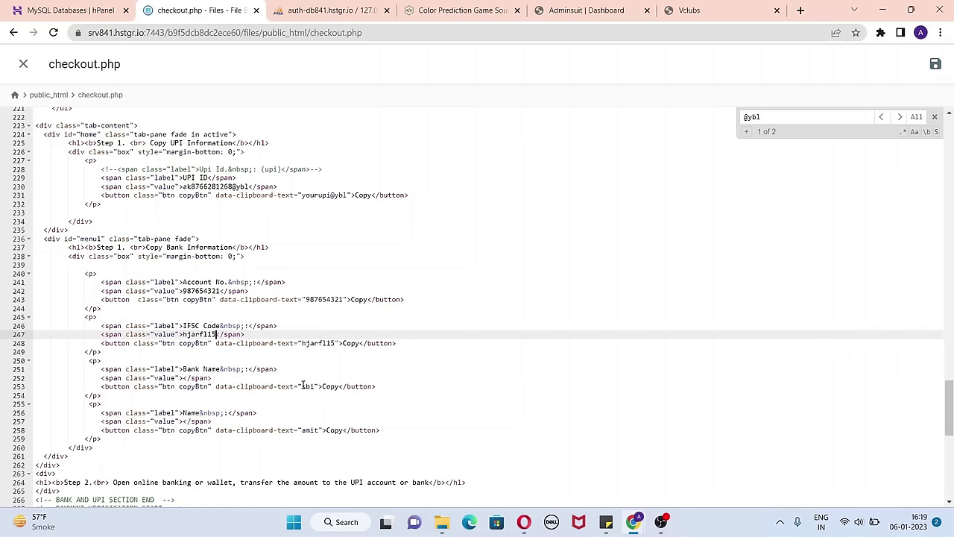
Step: Enter bank name sbi and the account holder's name in their value spans
click(183, 377)
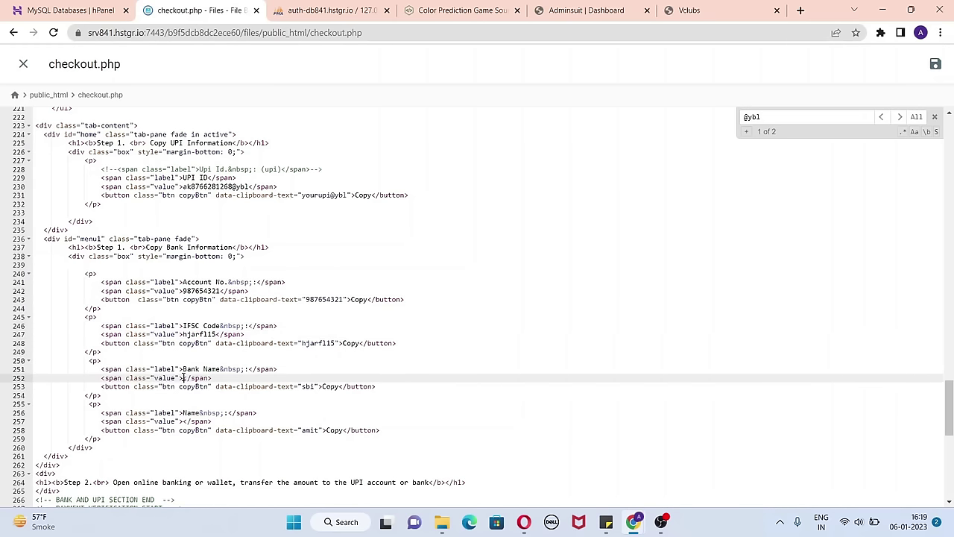
text(sbi)
click(184, 421)
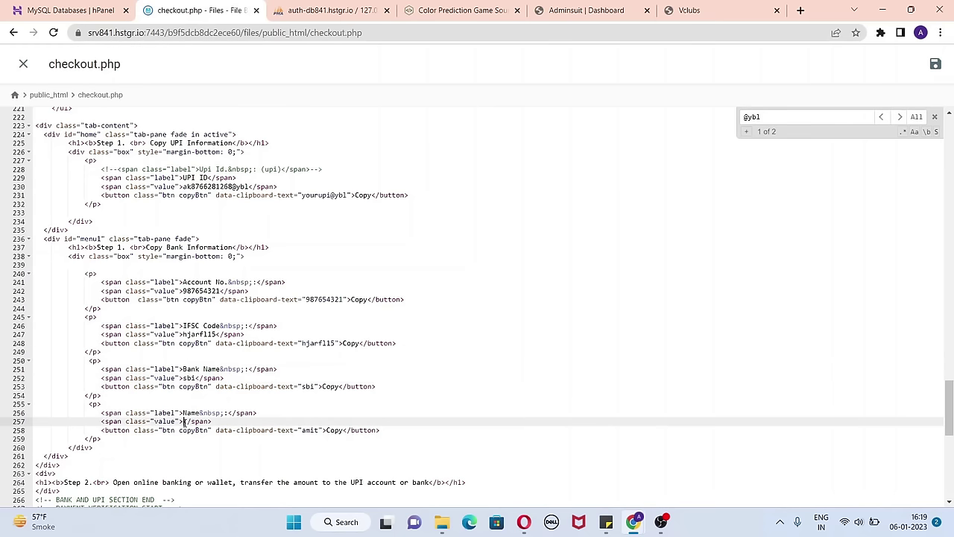
text(amit)
click(472, 337)
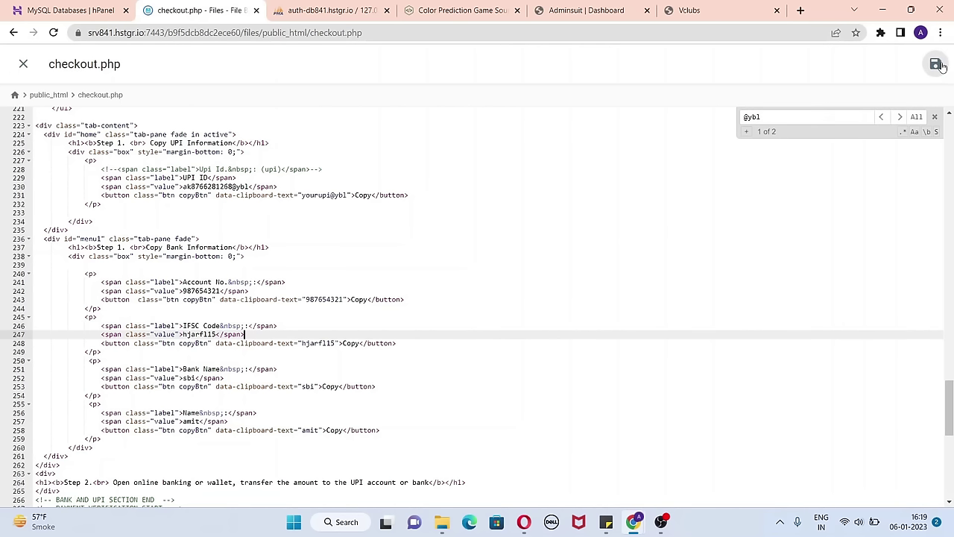
Step: Save checkout.php and reload the live Vclubs checkout page
click(941, 62)
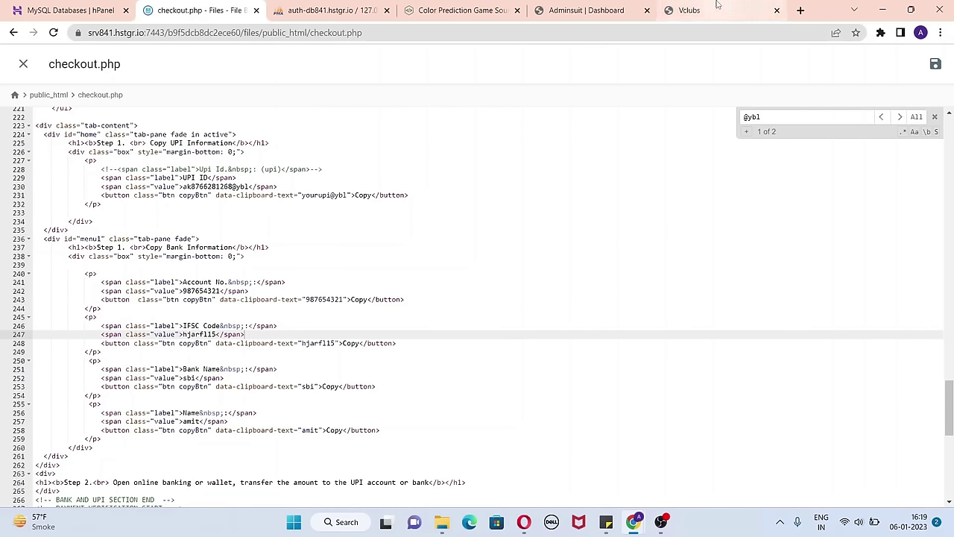
click(689, 10)
click(224, 32)
key(Return)
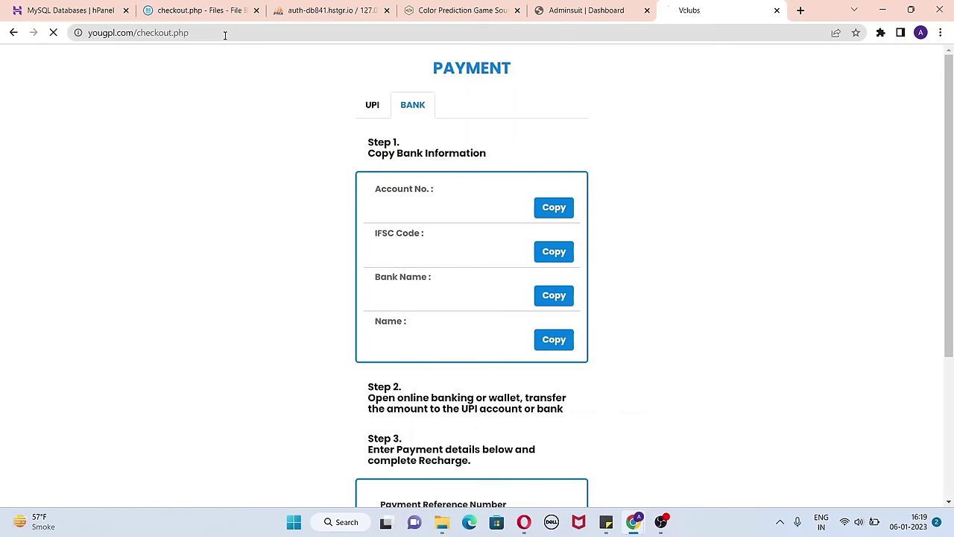
Step: Verify the updated bank account number, IFSC code and UPI details on the live payment page
drag(414, 105, 368, 142)
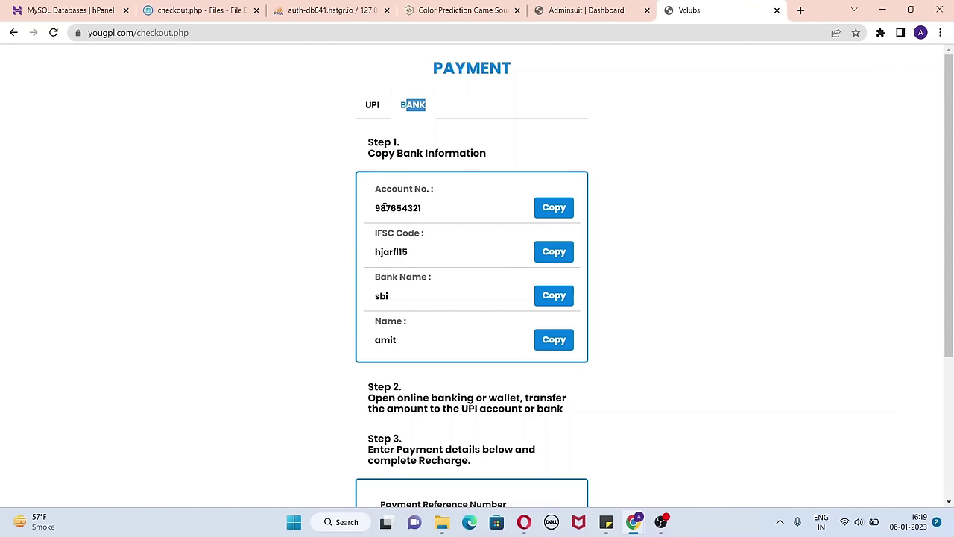
drag(385, 208, 446, 204)
click(446, 204)
drag(382, 252, 427, 253)
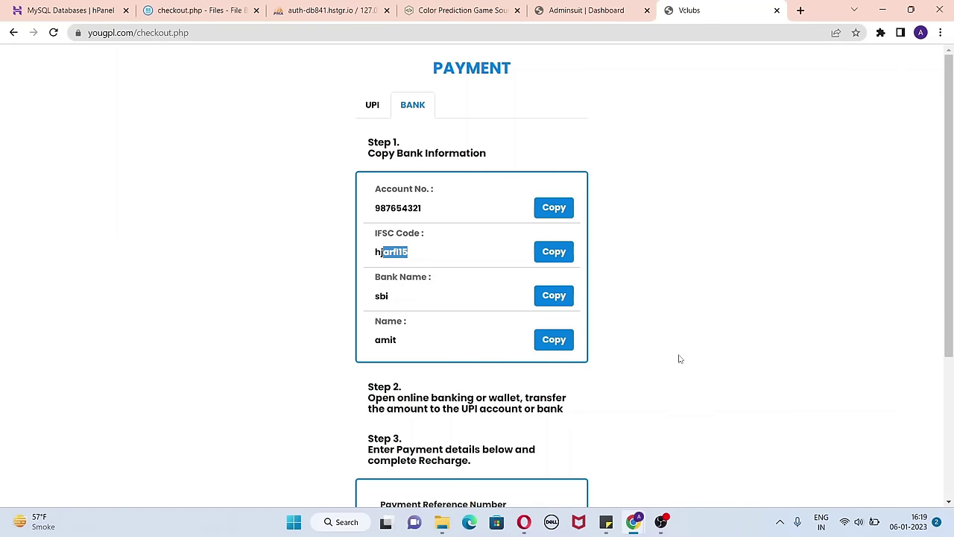
scroll(947, 223, down, 3)
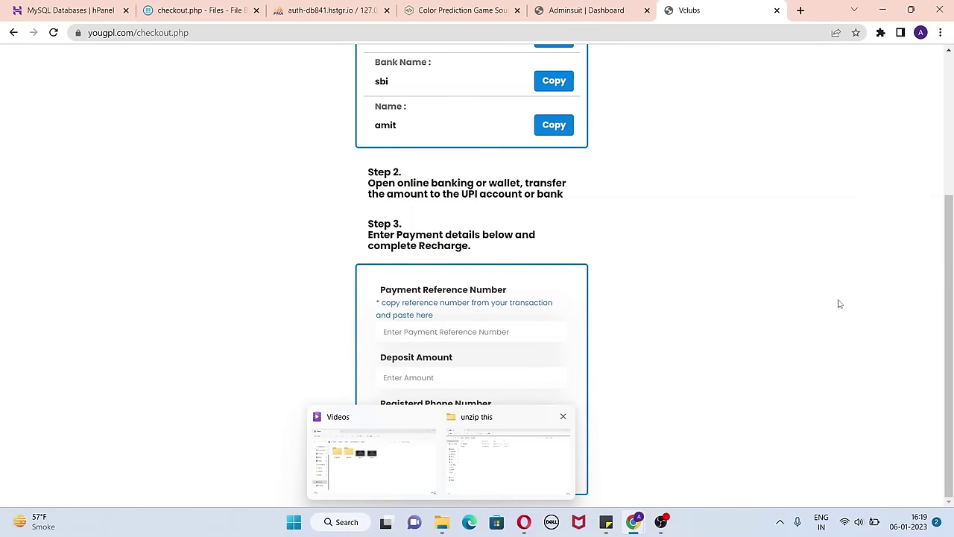
drag(951, 249, 952, 233)
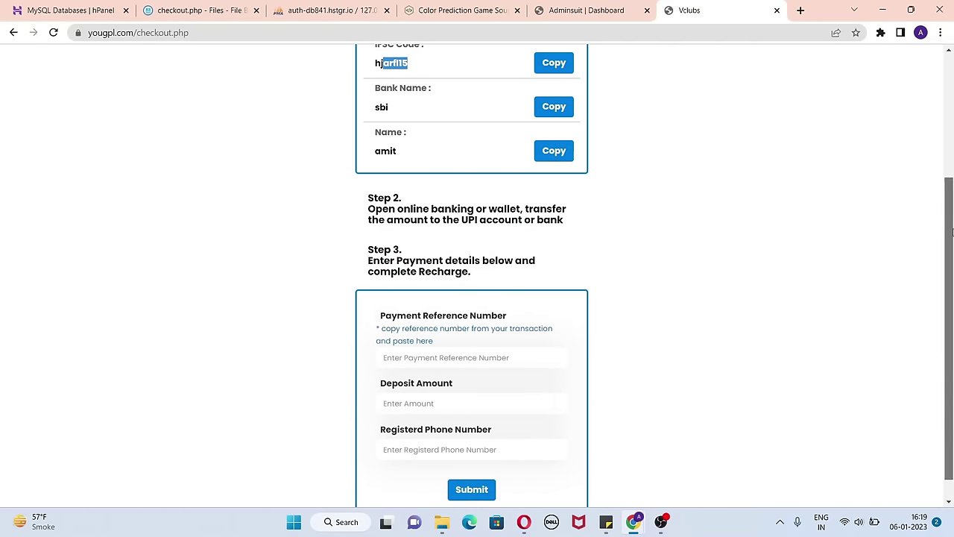
scroll(952, 232, up, 2)
click(374, 104)
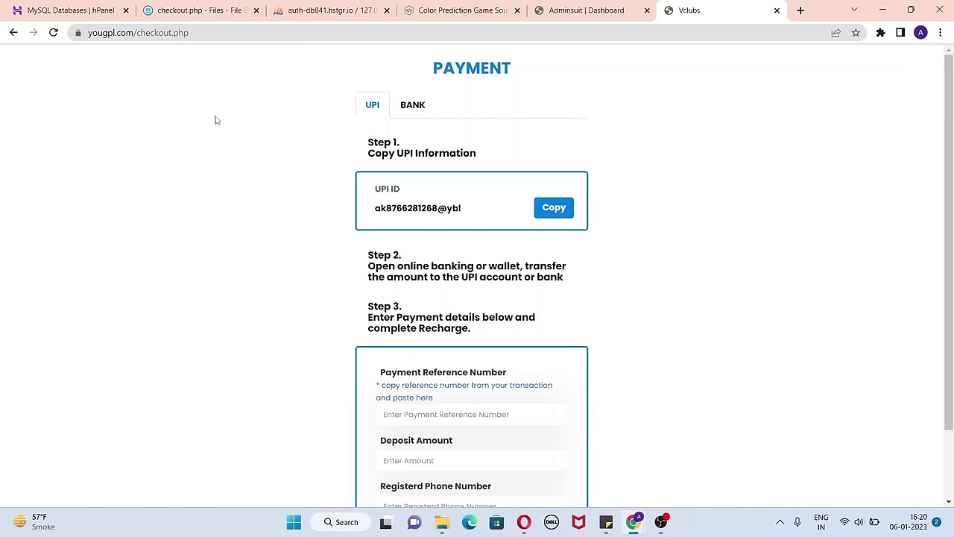
click(212, 6)
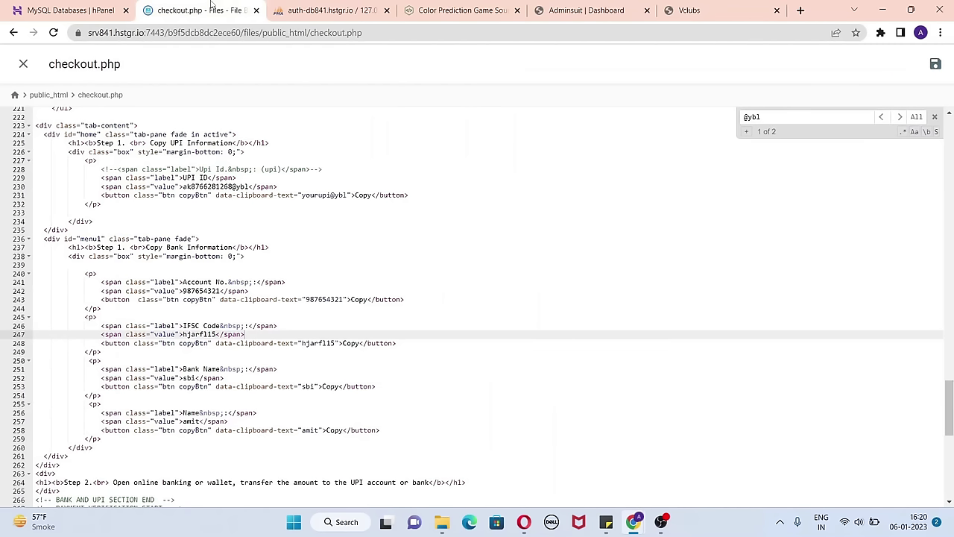
Step: Close checkout.php and open chkmobilenumberNow.php from public_html
click(23, 64)
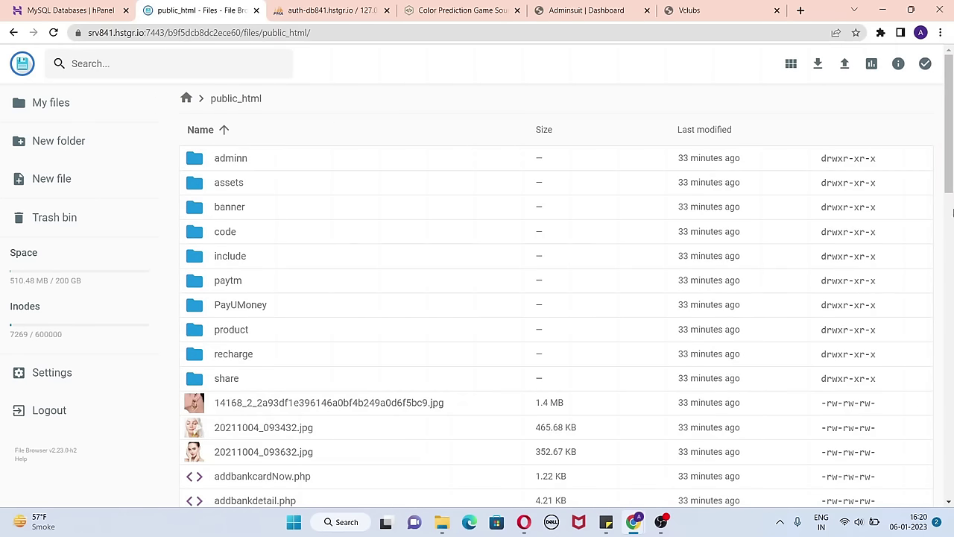
drag(950, 167, 950, 292)
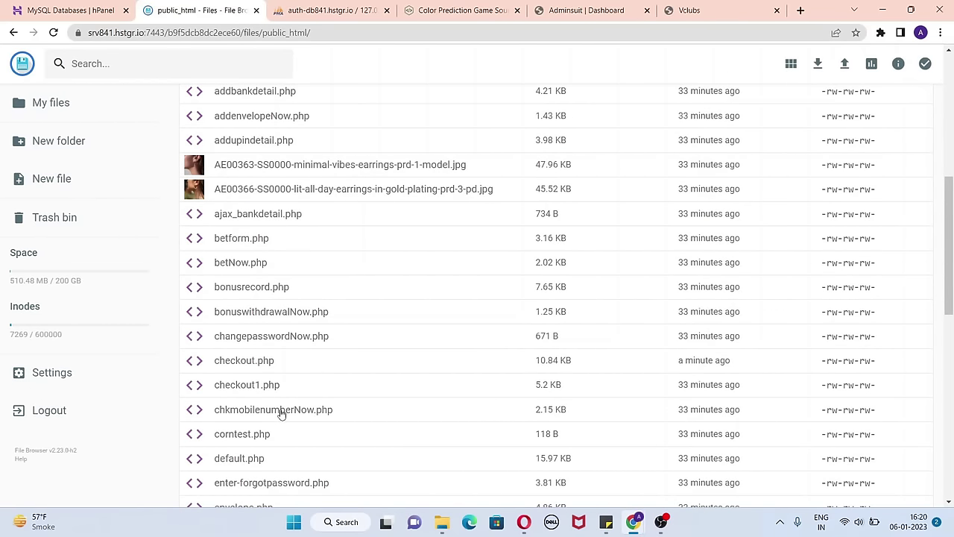
double_click(251, 411)
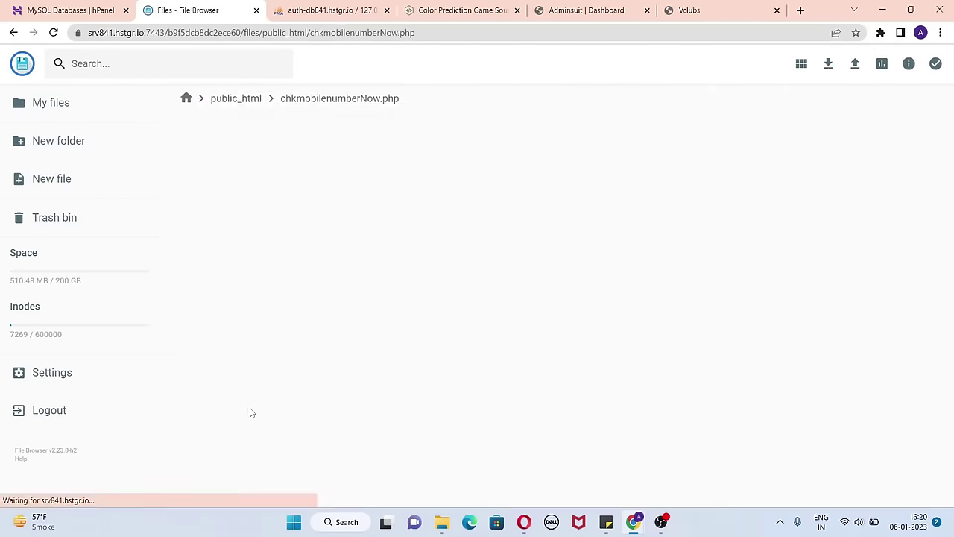
drag(950, 193, 951, 281)
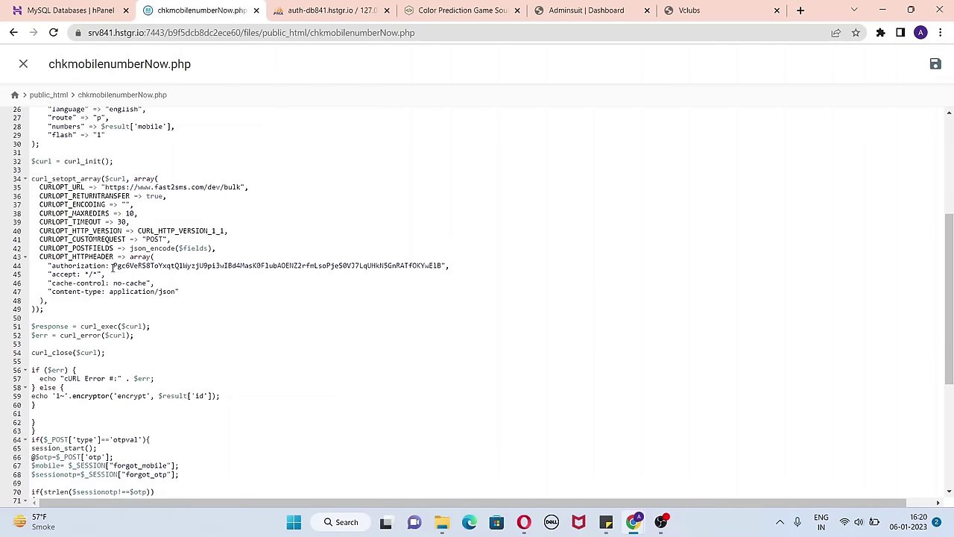
Step: Inspect the authorization token on line 44, then close chkmobilenumberNow.php
drag(113, 266, 266, 266)
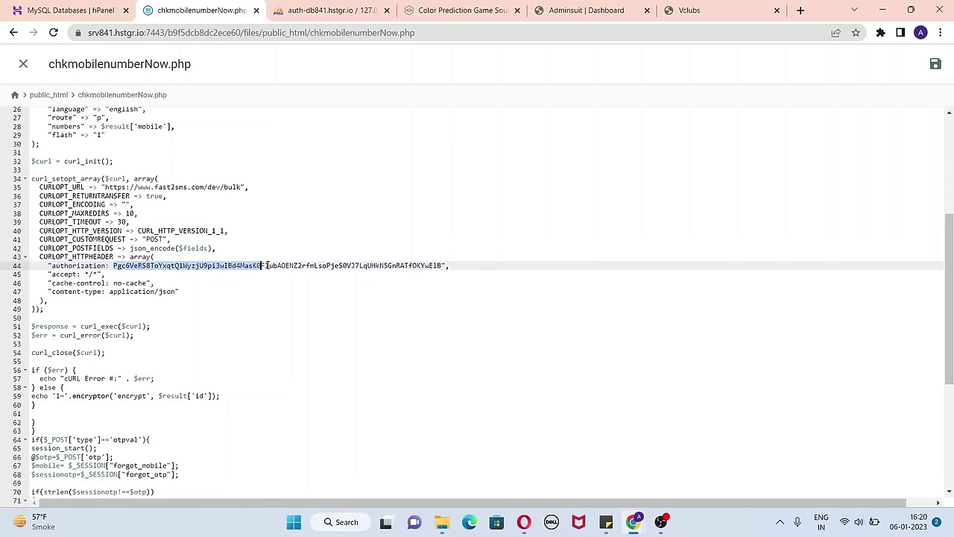
double_click(114, 265)
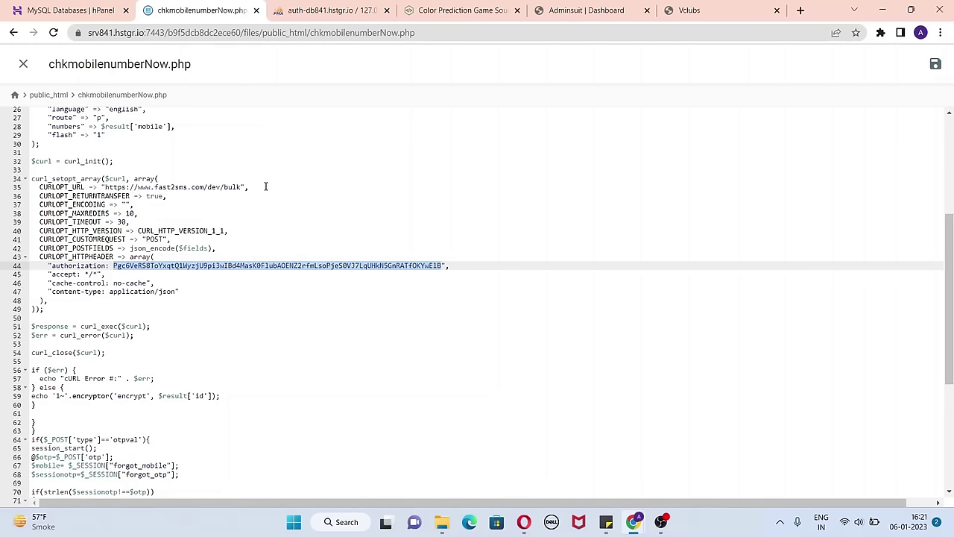
click(229, 266)
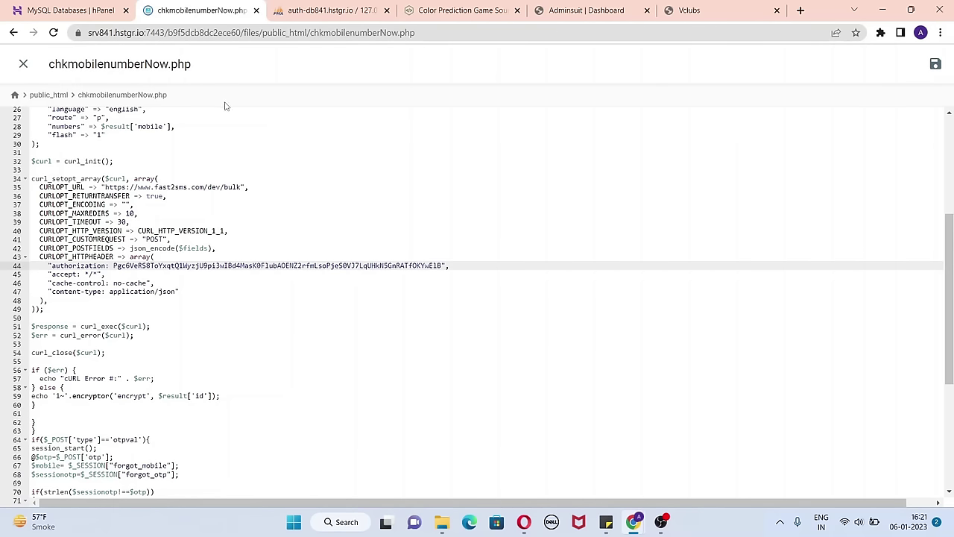
click(25, 66)
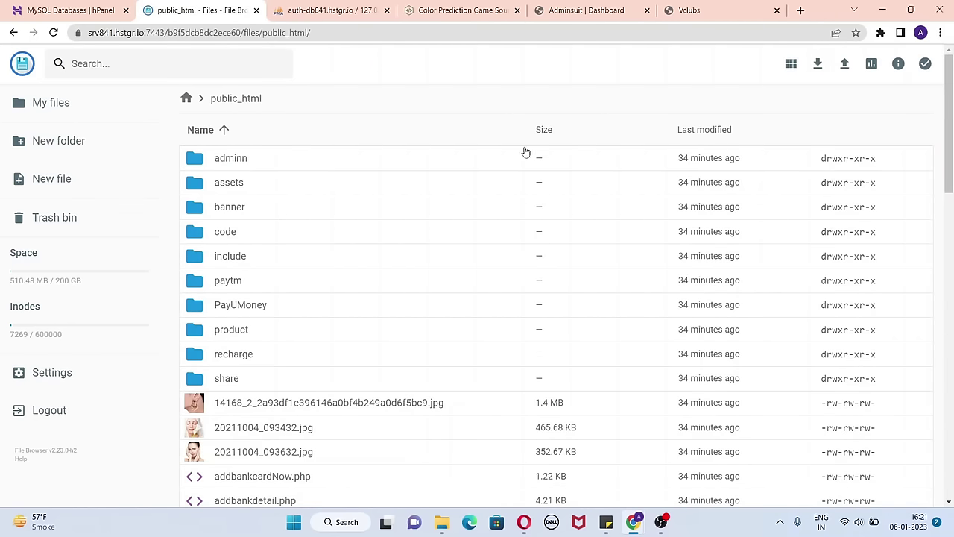
Step: Scroll to the bottom of the public_html listing and open veryfynumberNow.php
click(952, 200)
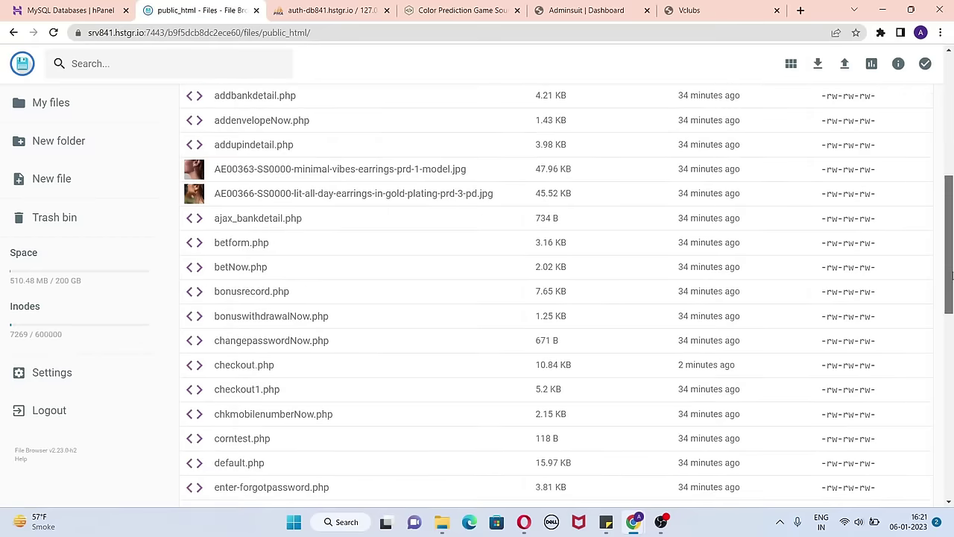
scroll(952, 374, down, 14)
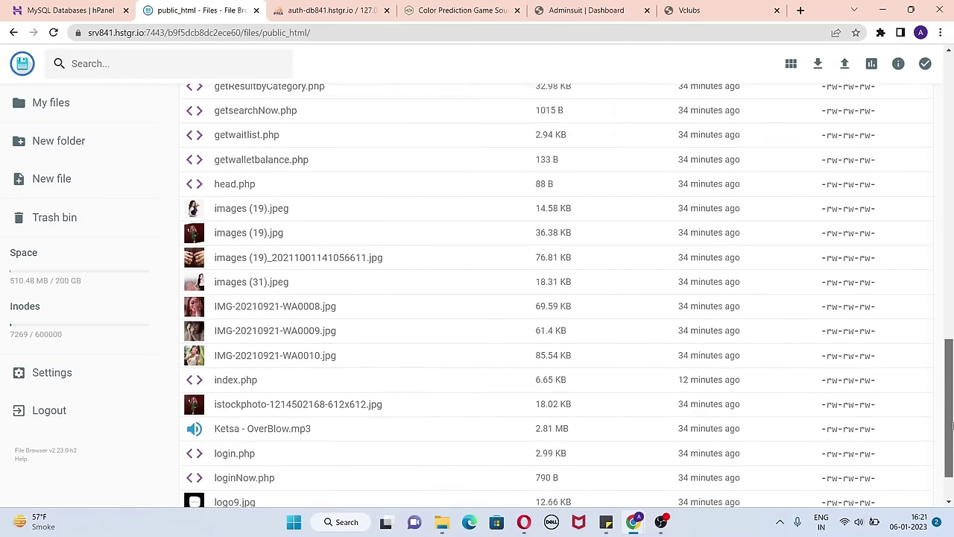
scroll(952, 375, down, 2)
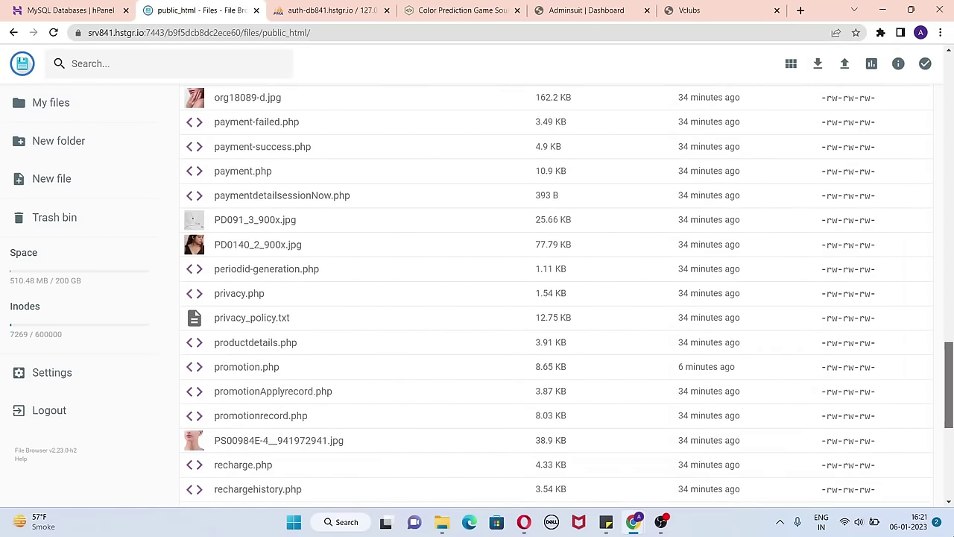
scroll(951, 375, up, 1)
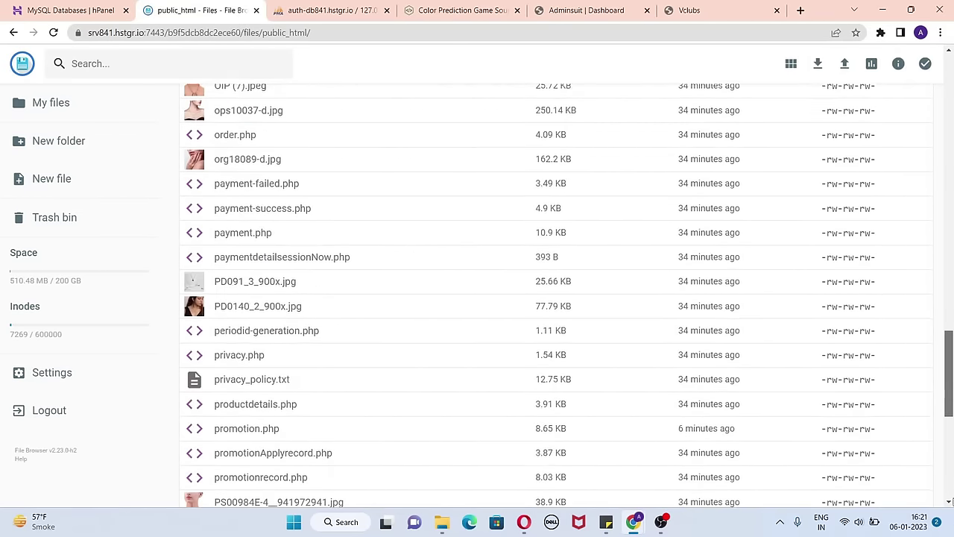
scroll(951, 334, up, 14)
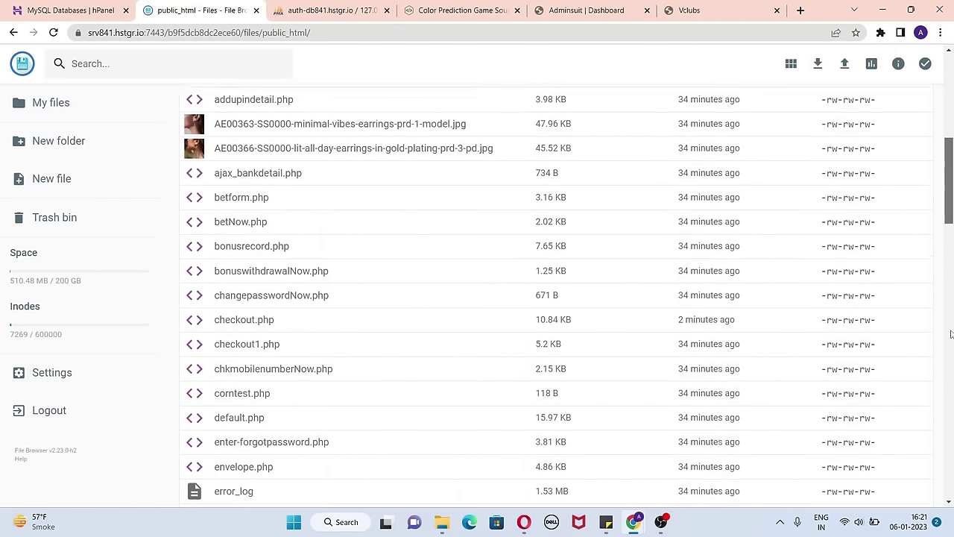
scroll(951, 321, up, 2)
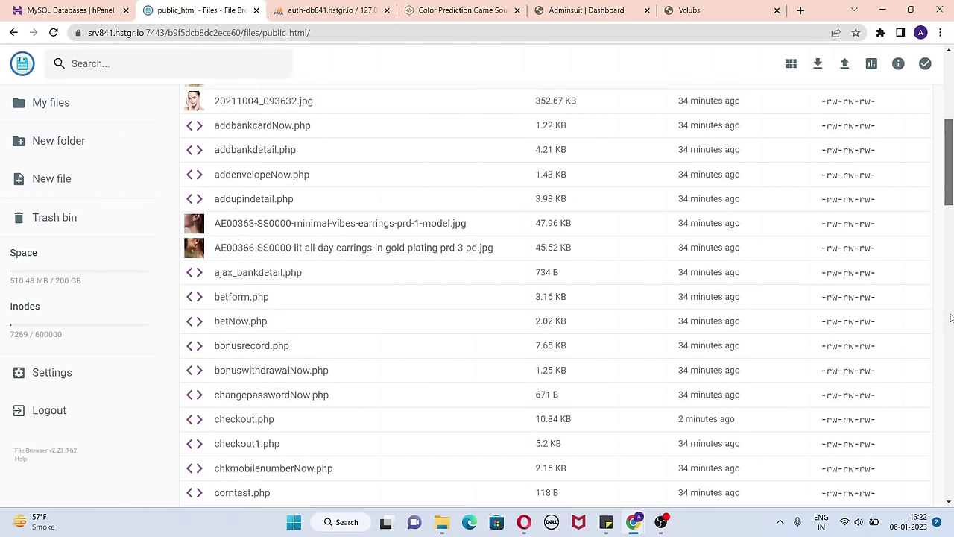
scroll(951, 318, up, 2)
scroll(950, 358, down, 8)
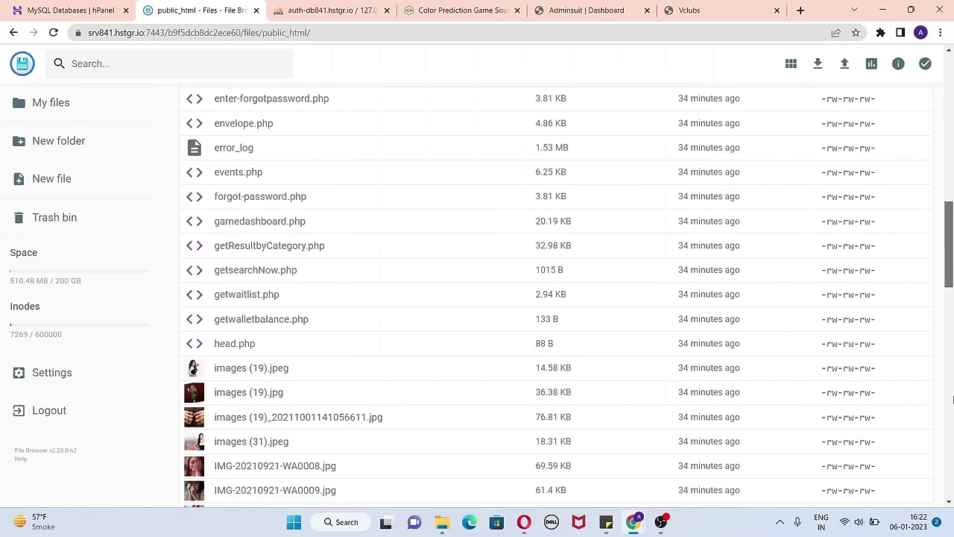
scroll(951, 400, down, 15)
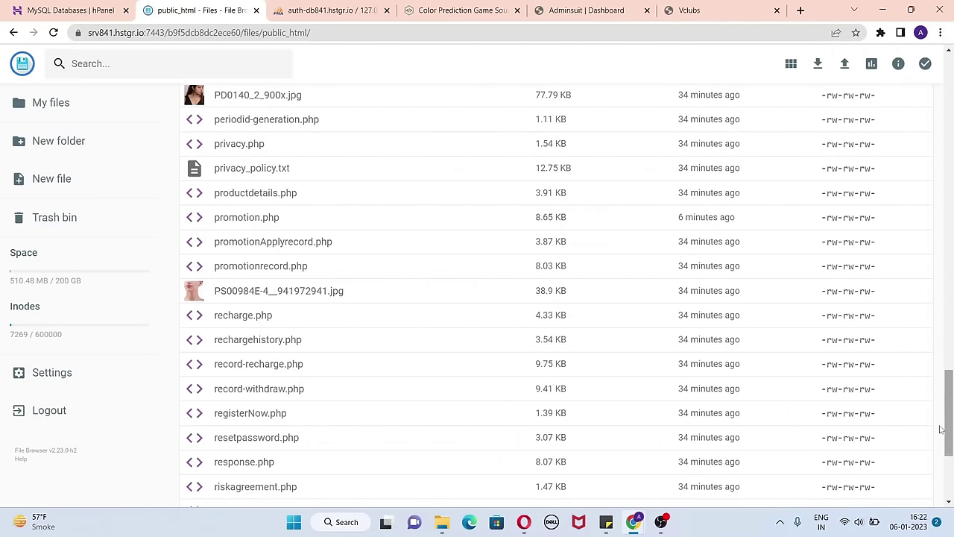
scroll(941, 429, down, 6)
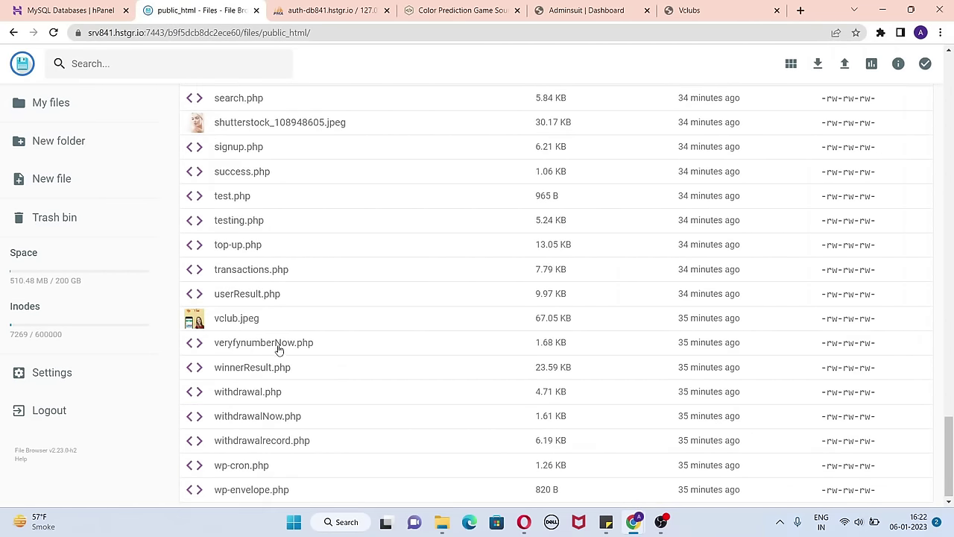
double_click(257, 350)
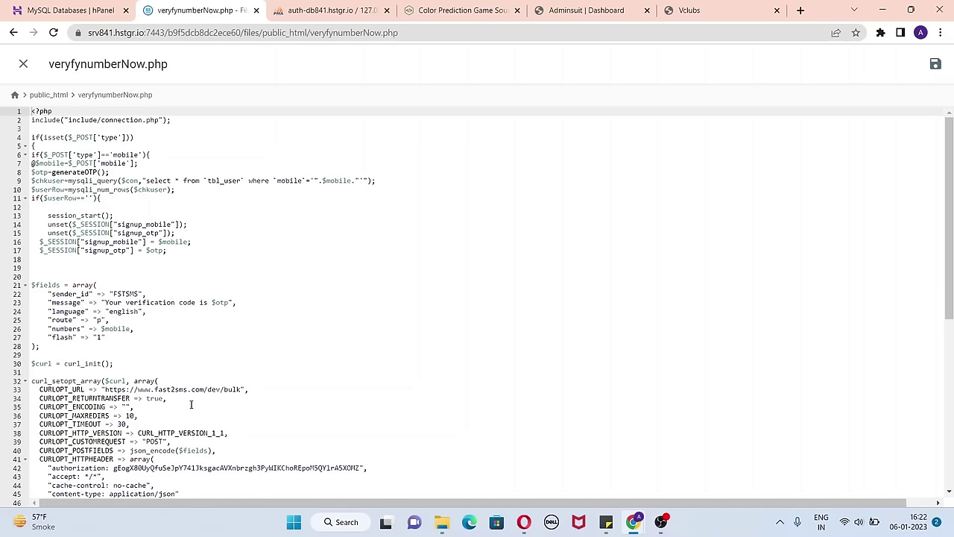
Step: Review the SMS API address and line 42 authorization token, then close veryfynumberNow.php
scroll(624, 309, down, 3)
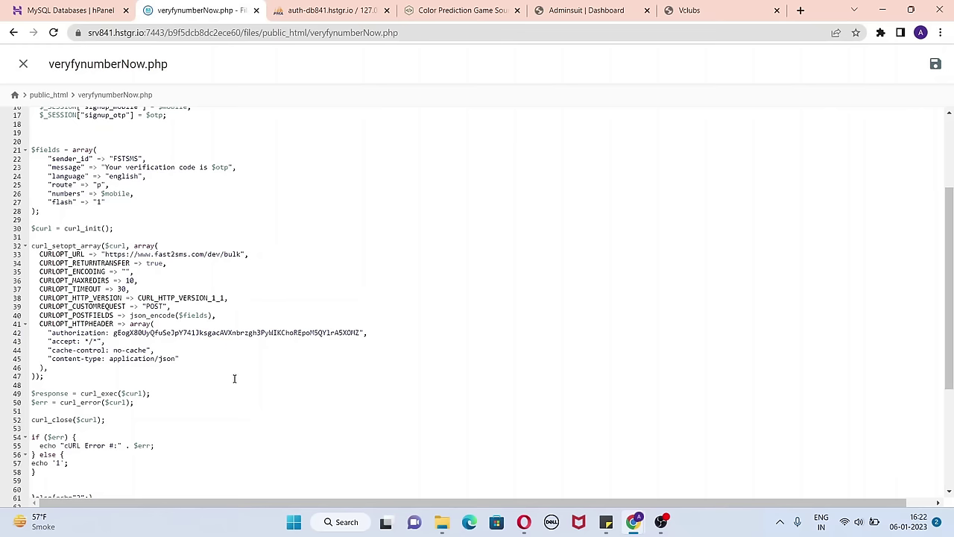
click(289, 254)
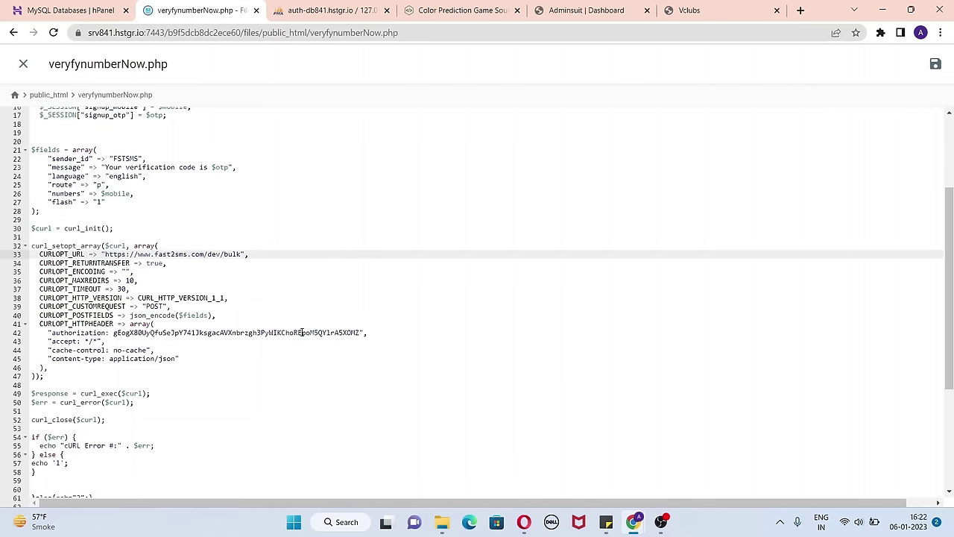
double_click(302, 332)
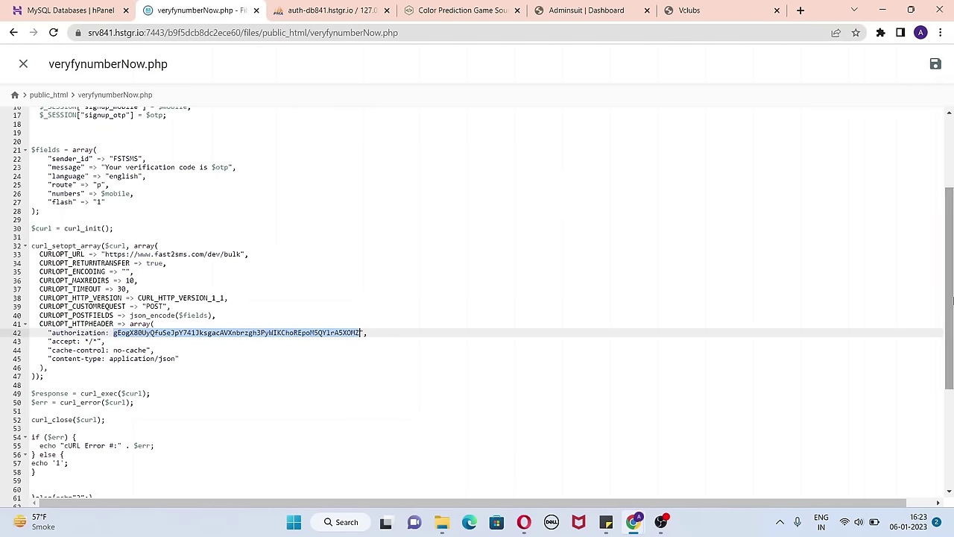
click(949, 136)
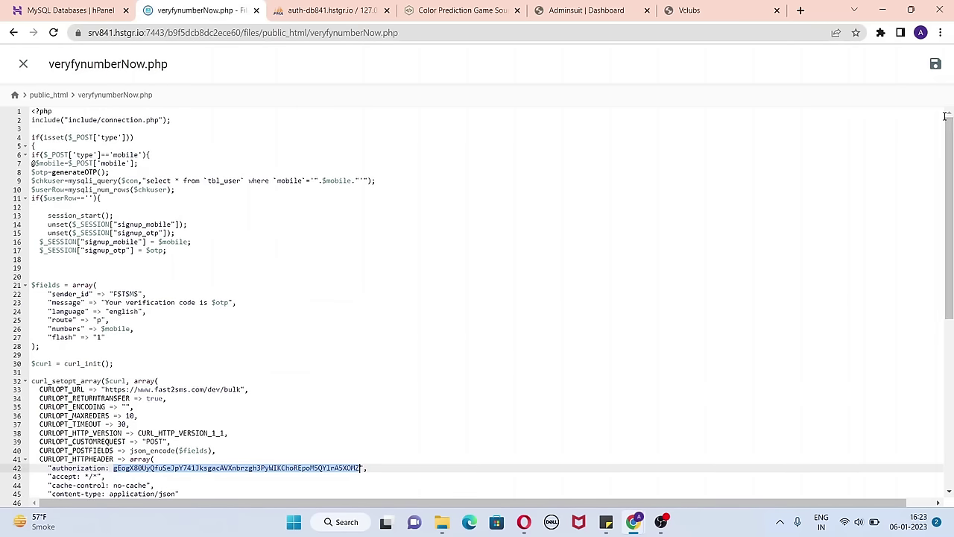
click(24, 65)
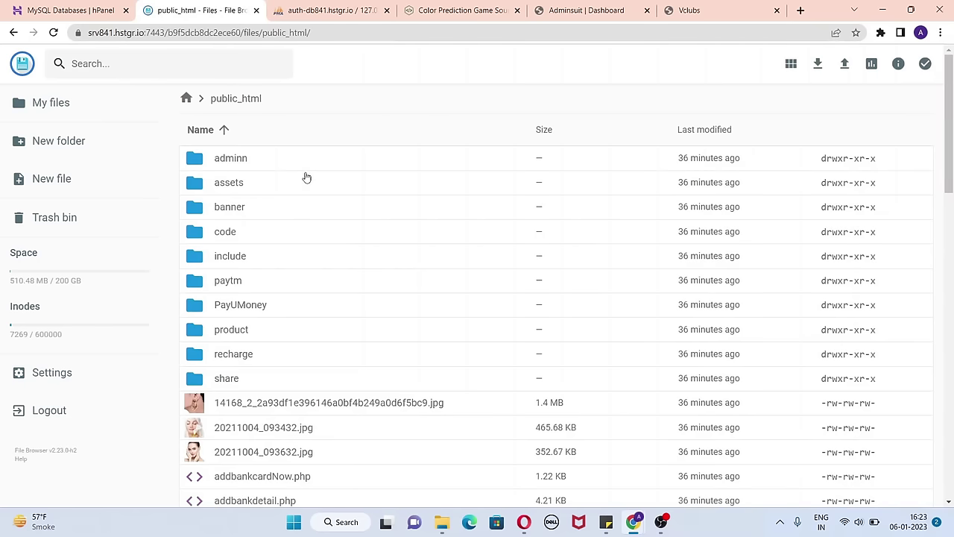
Step: On the Vclubs site, go back twice and open the Win game dashboard to check the Parity countdown
click(676, 9)
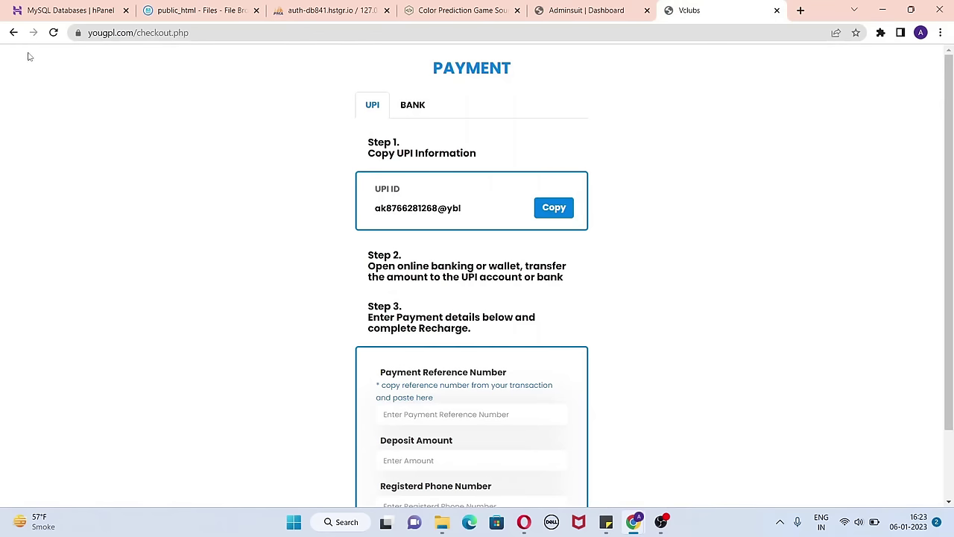
click(14, 32)
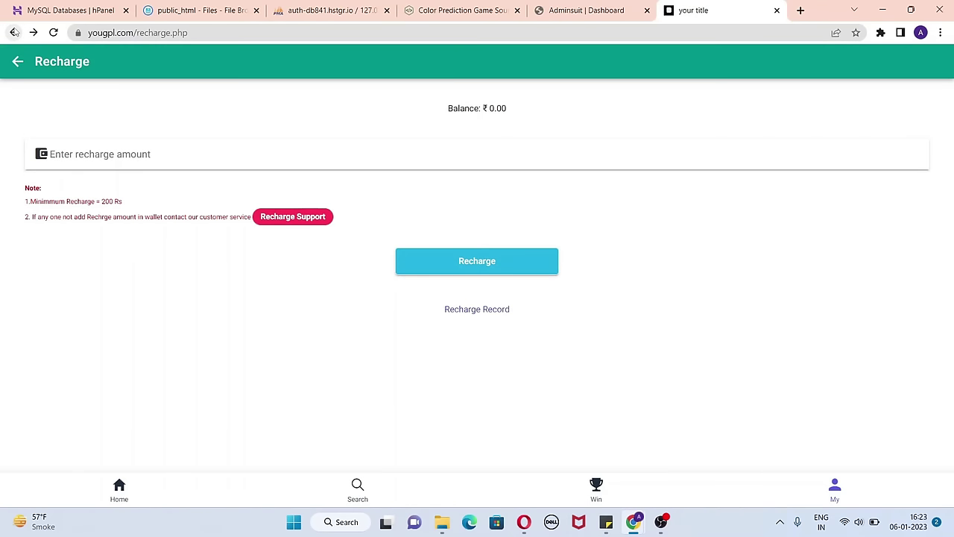
click(13, 32)
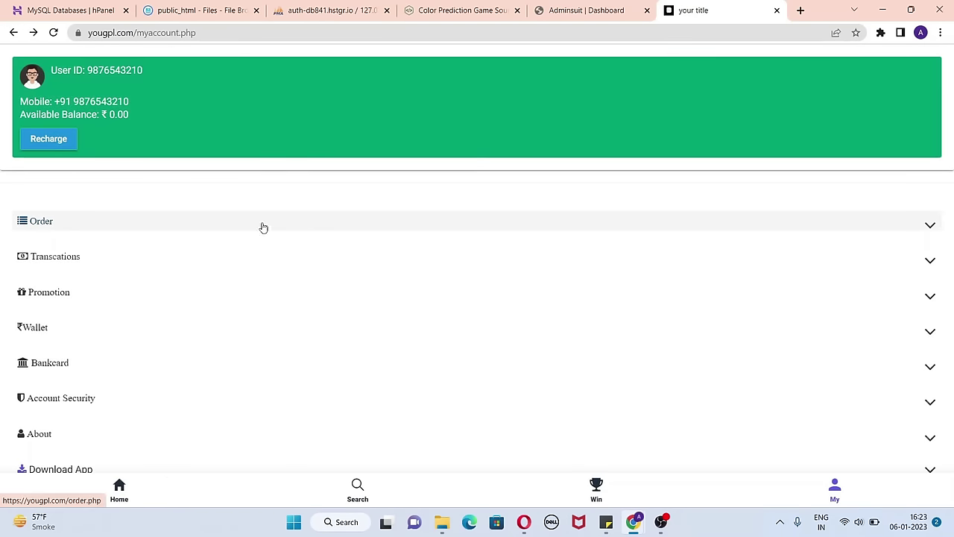
click(601, 497)
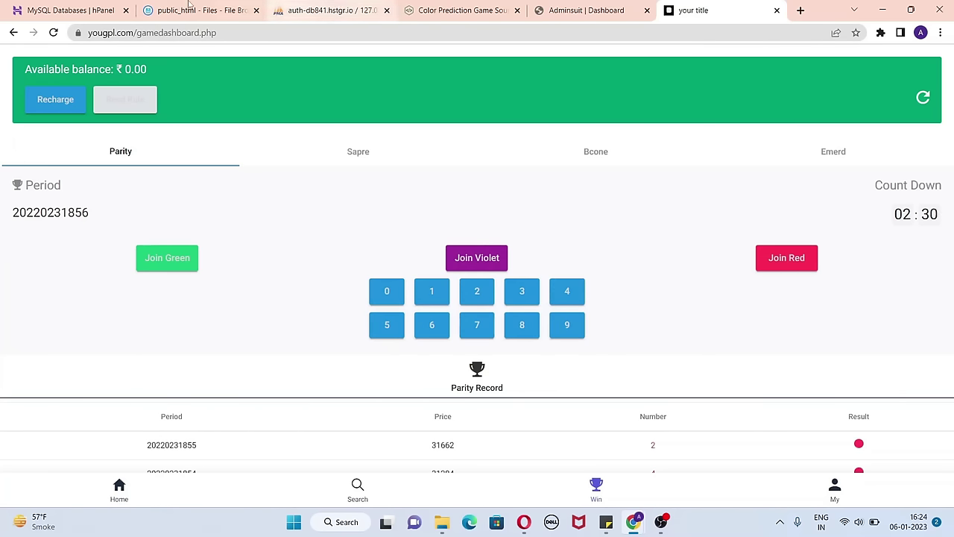
click(176, 7)
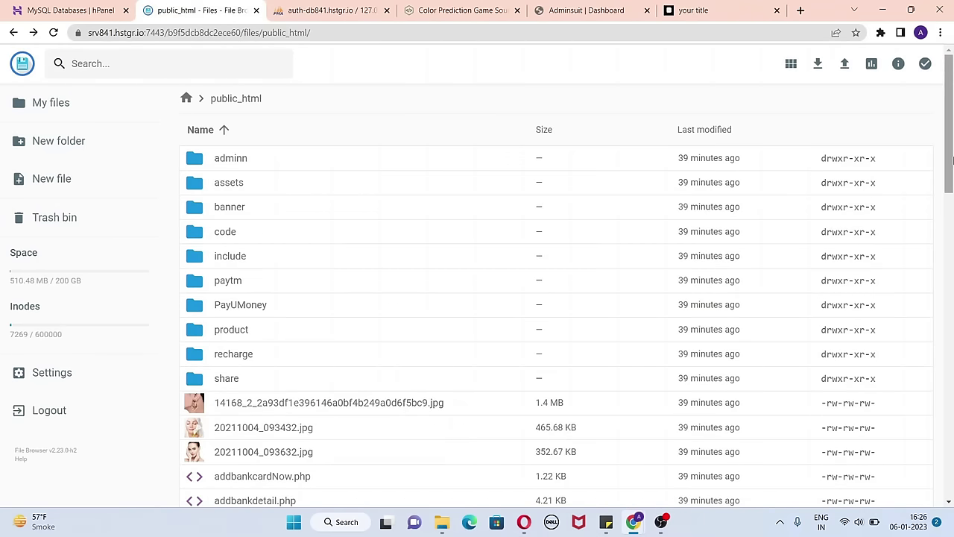
Step: Open the adminn folder in public_html and scroll through its admin PHP files
scroll(952, 119, down, 4)
scroll(952, 120, up, 4)
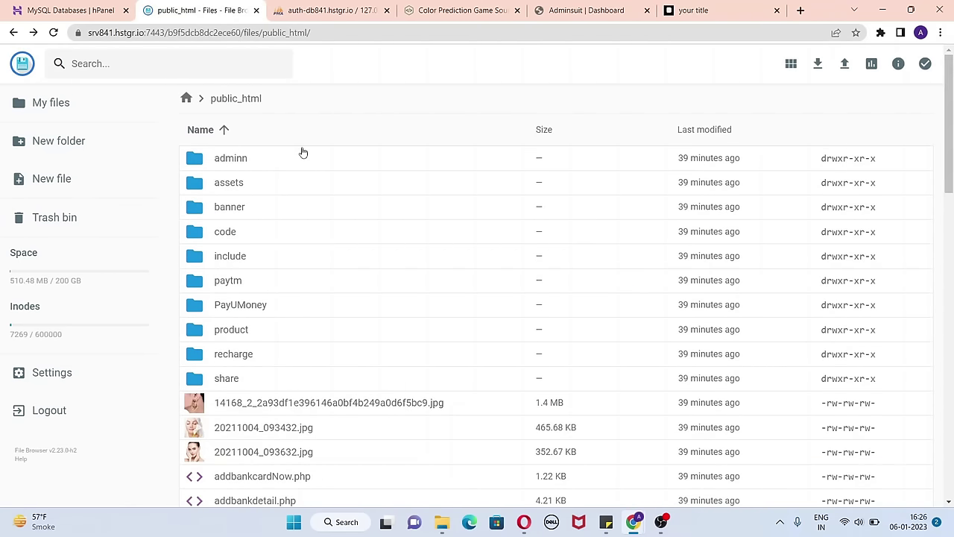
click(241, 161)
double_click(241, 161)
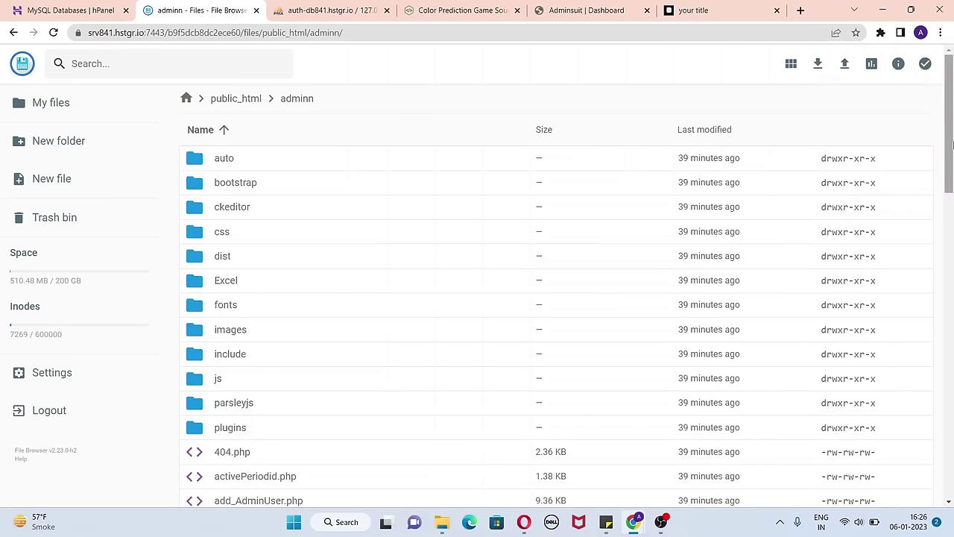
drag(950, 160, 952, 470)
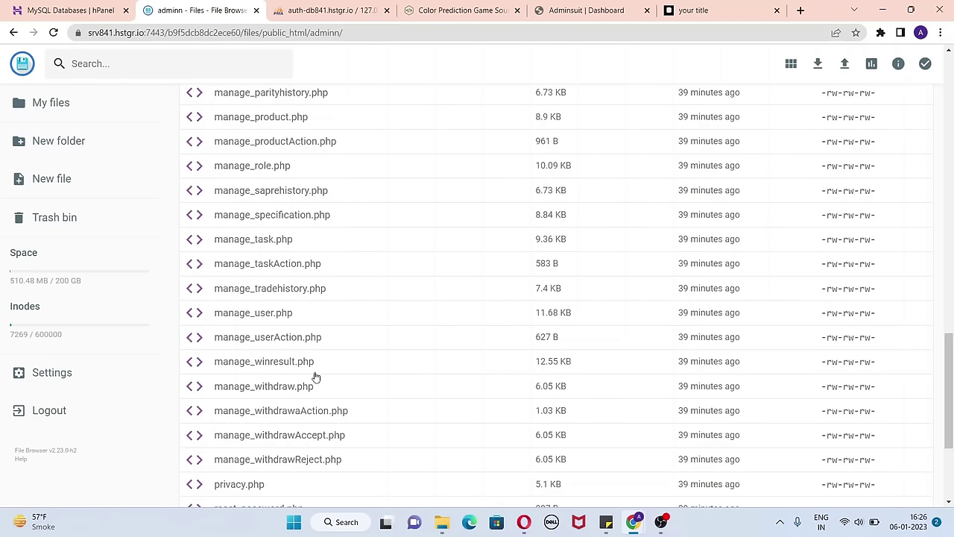
Step: Open manage_winresult.php and search its code for 180
double_click(264, 362)
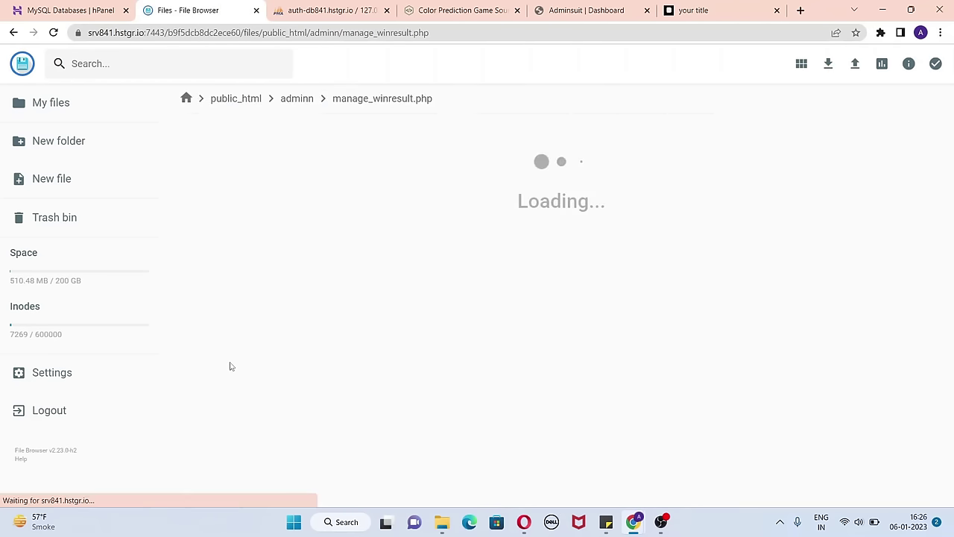
click(529, 344)
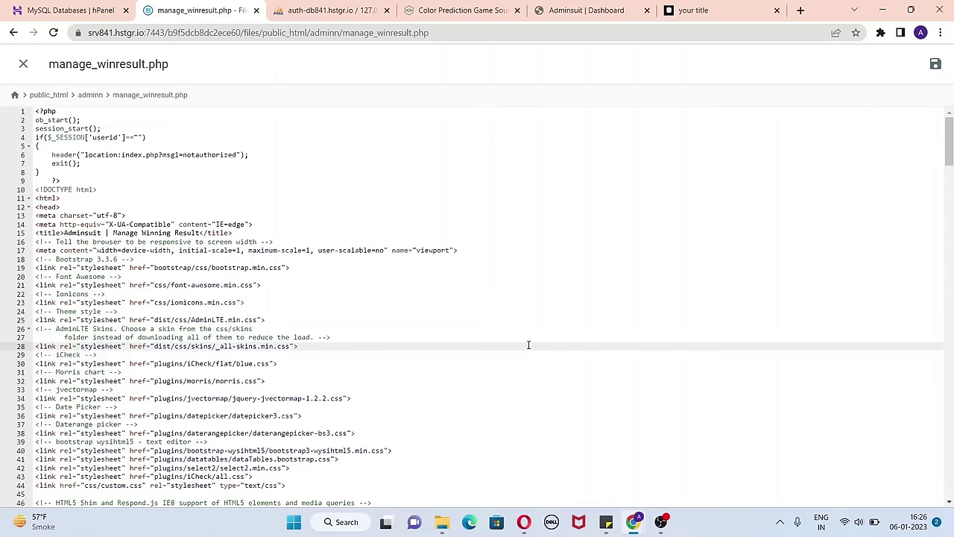
key(ctrl+f)
text(180)
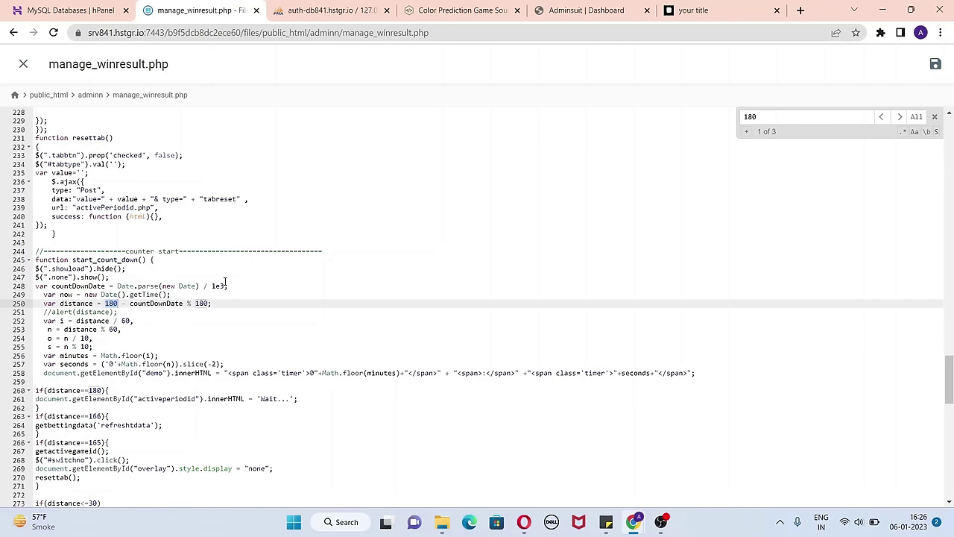
Step: Change both 180 values on line 250 to 120
click(117, 303)
key(BackSpace)
key(BackSpace)
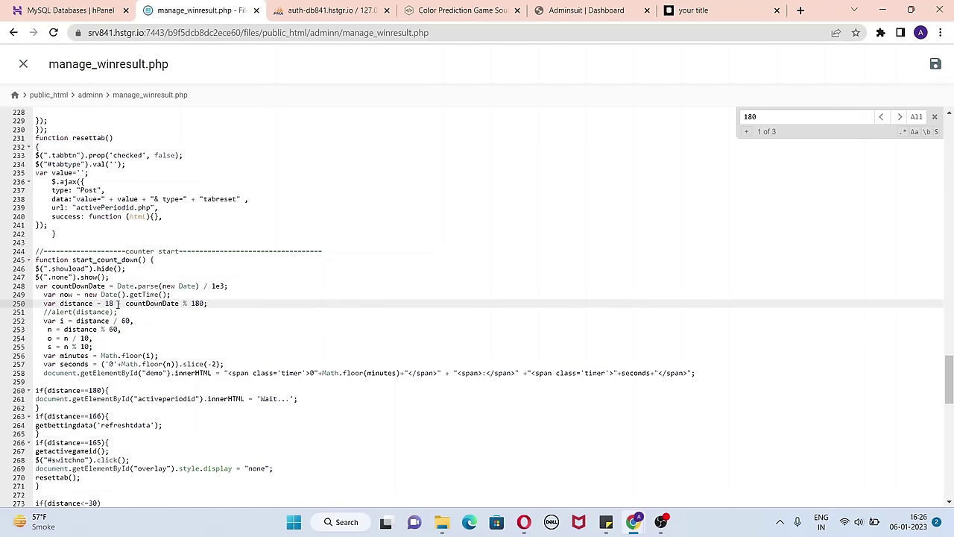
text(20)
click(213, 302)
key(Left)
key(Left)
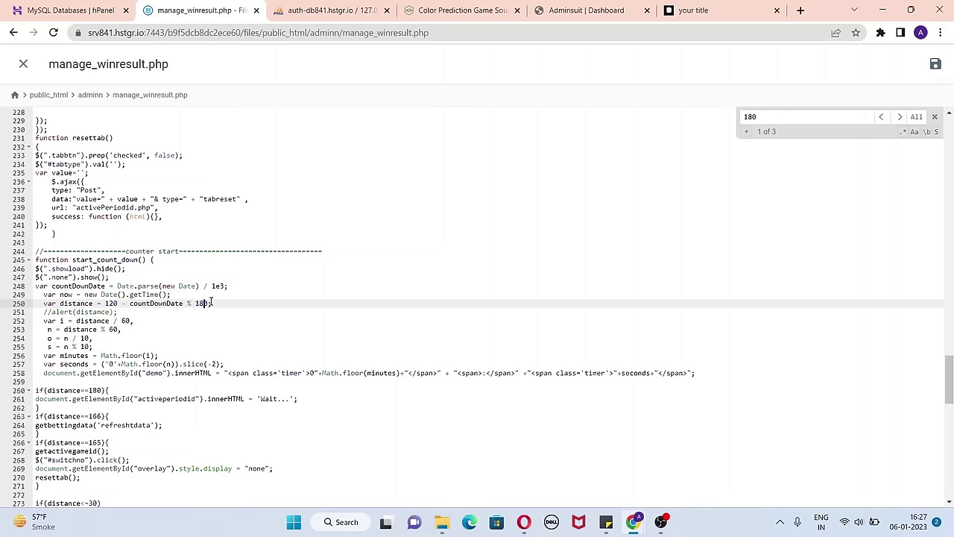
key(BackSpace)
text(2)
Step: Change distance==180 on line 260 to 120 and save manage_winresult.php
click(96, 390)
key(BackSpace)
text(2)
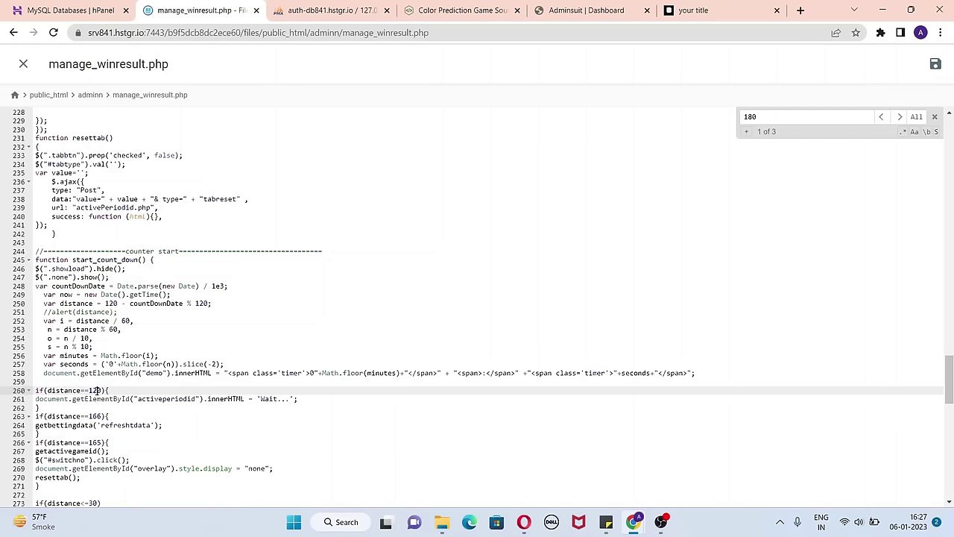
click(377, 330)
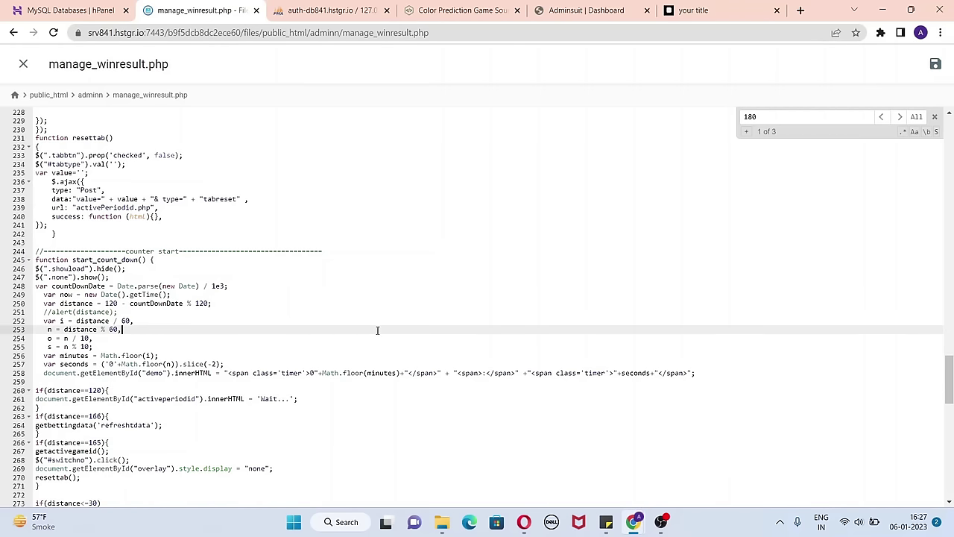
click(934, 65)
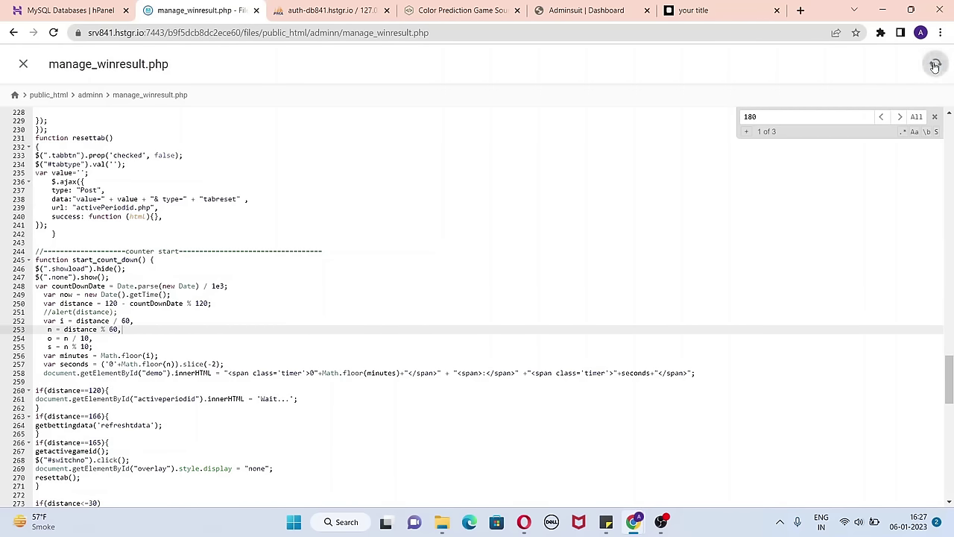
click(13, 33)
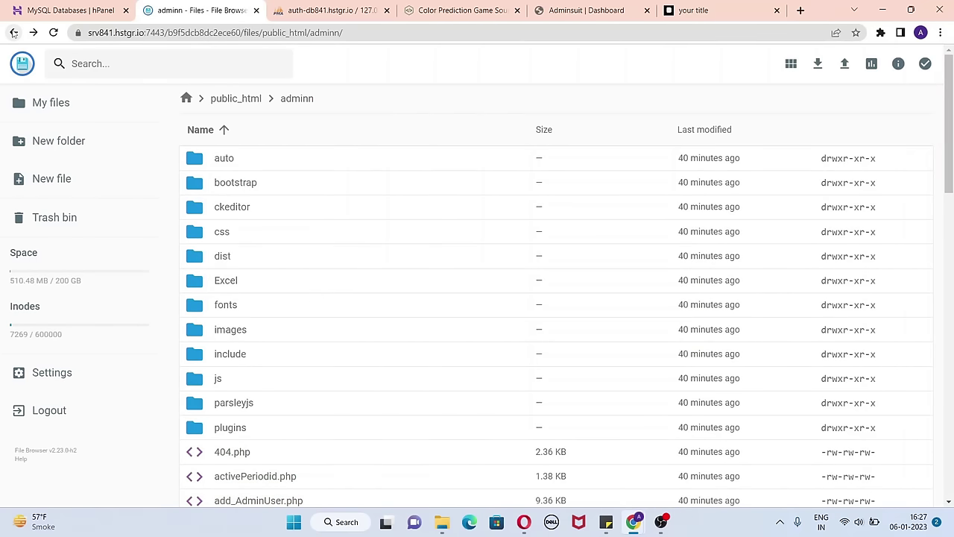
Step: Return to public_html, open gamedashboard.php, and search its code for 180
click(13, 32)
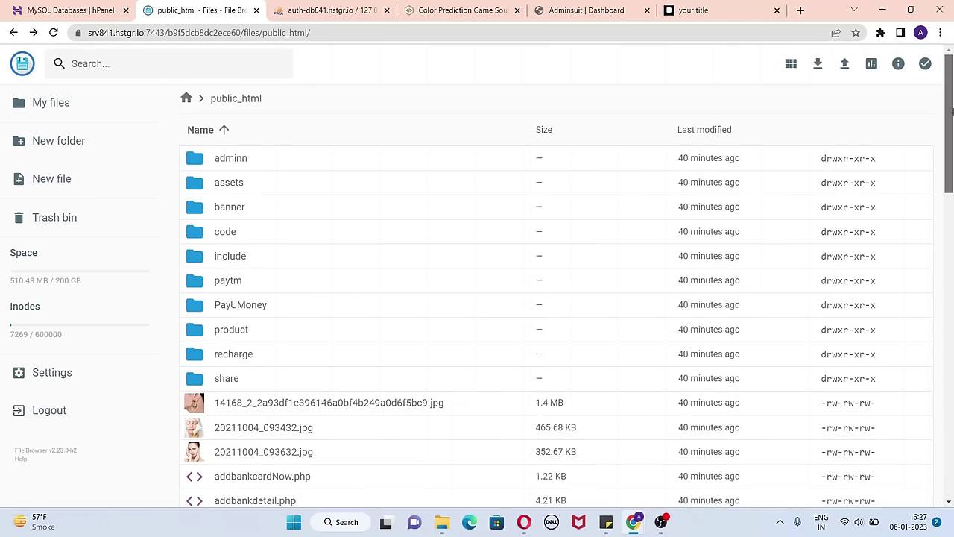
drag(953, 147, 952, 391)
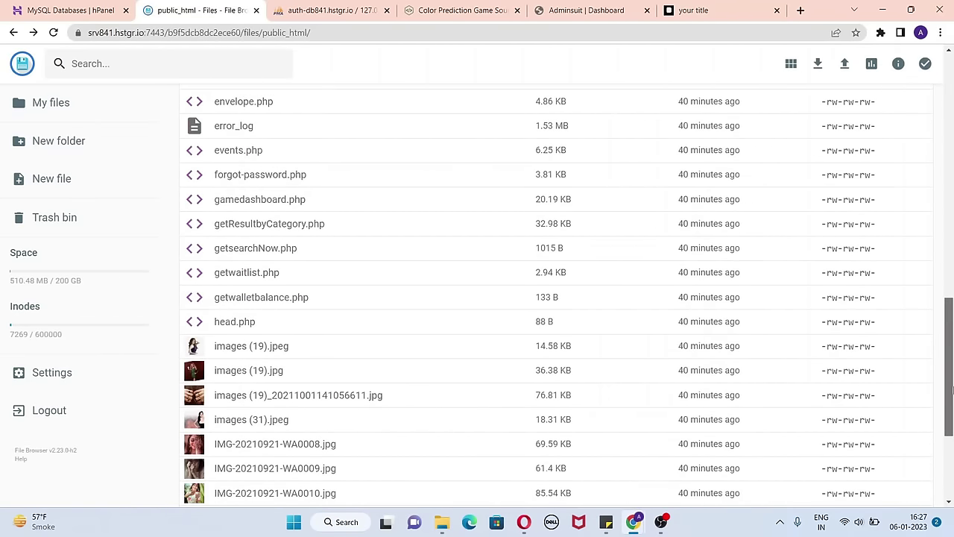
double_click(234, 205)
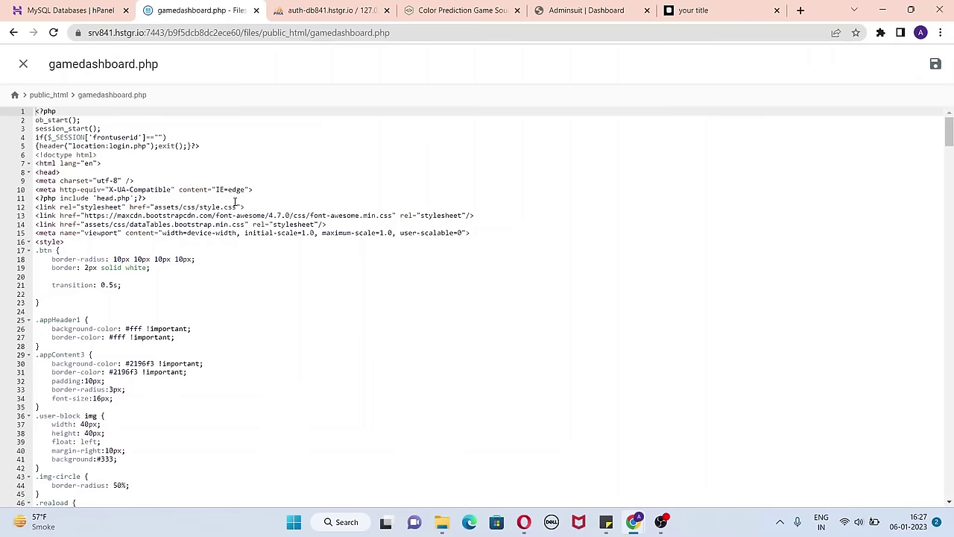
key(ctrl+f)
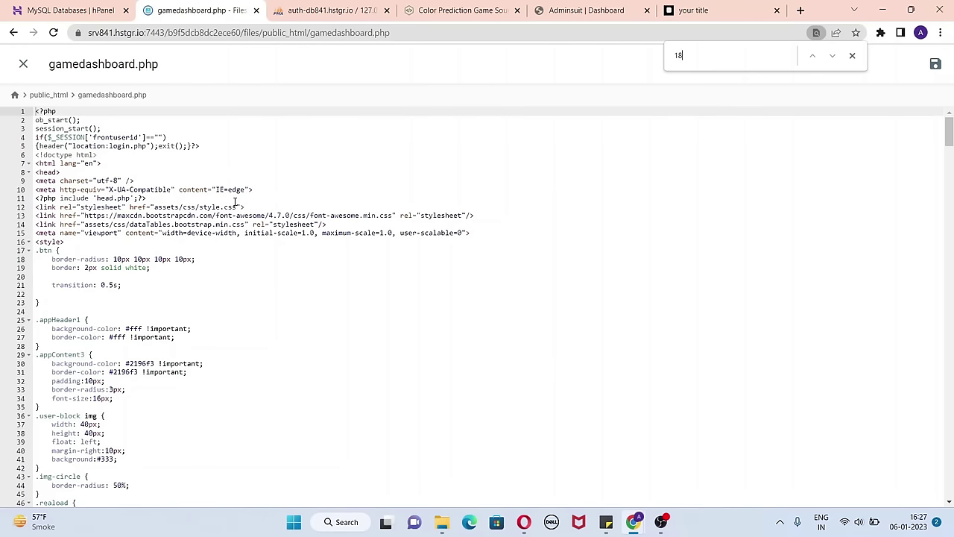
click(852, 55)
click(755, 292)
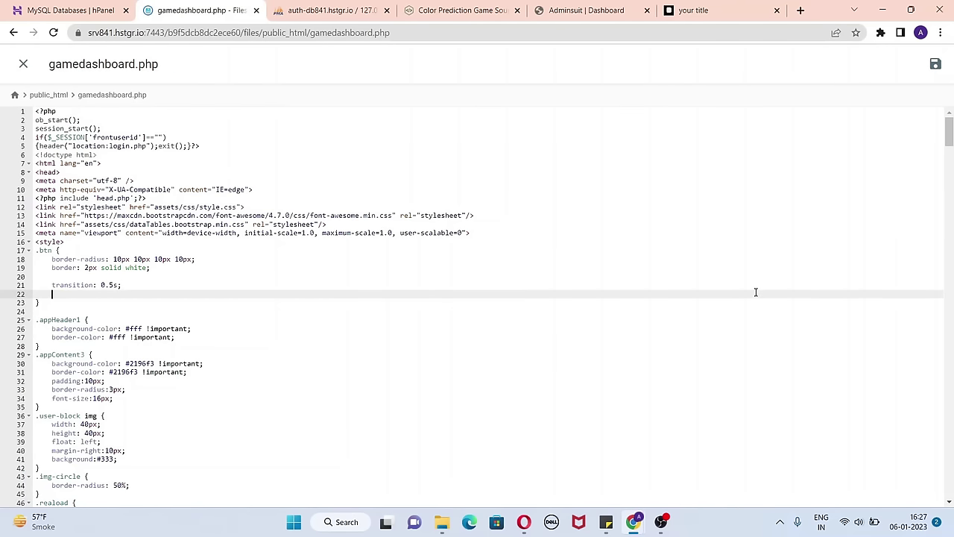
key(ctrl+f)
text(180)
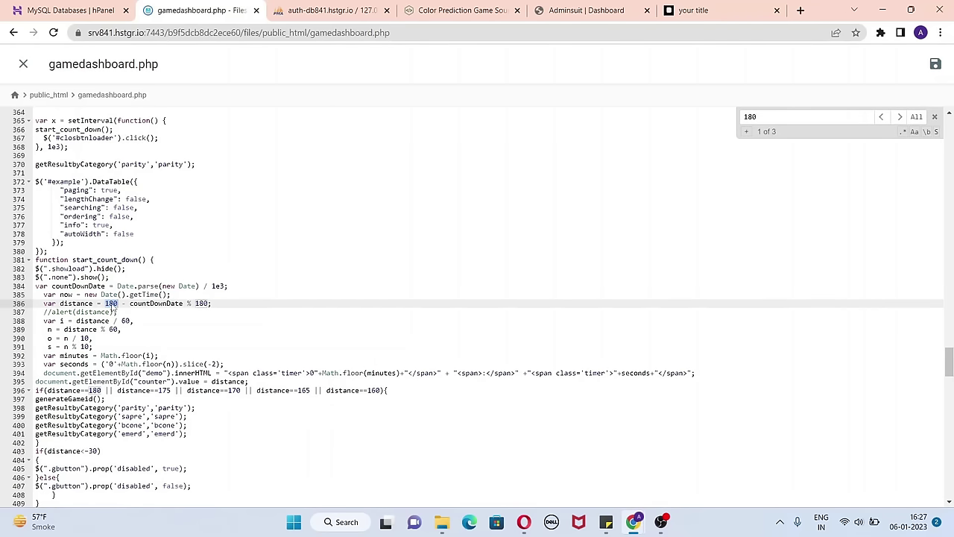
Step: Change both 180 values on line 386 to 120
click(111, 303)
key(BackSpace)
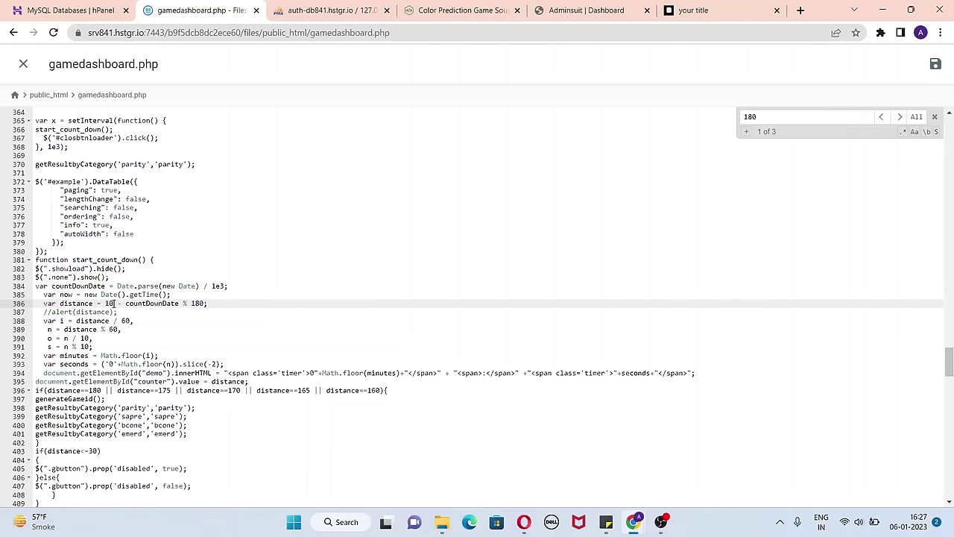
text(2)
click(201, 303)
key(BackSpace)
text(2)
Step: Change distance==180 on line 396 to 120 and save gamedashboard.php
click(97, 390)
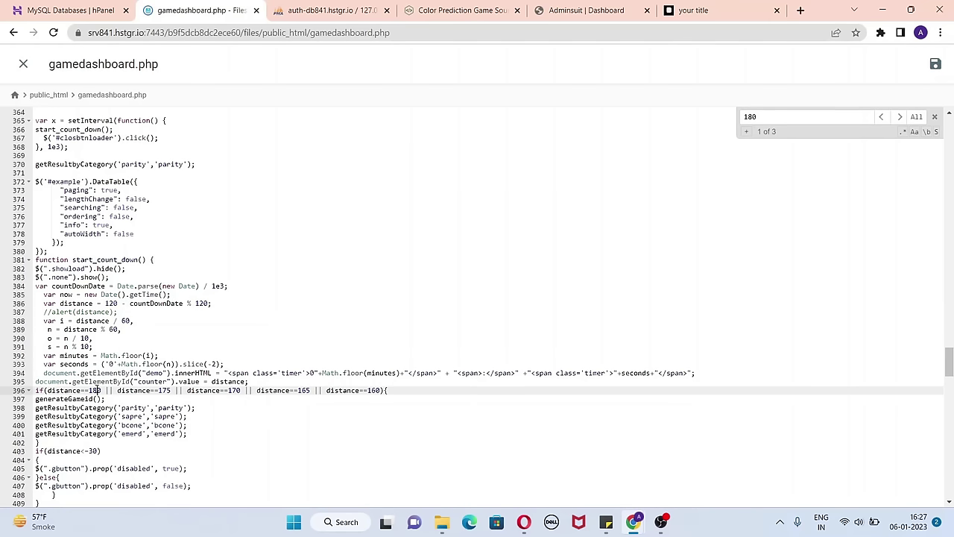
key(BackSpace)
text(2)
click(206, 319)
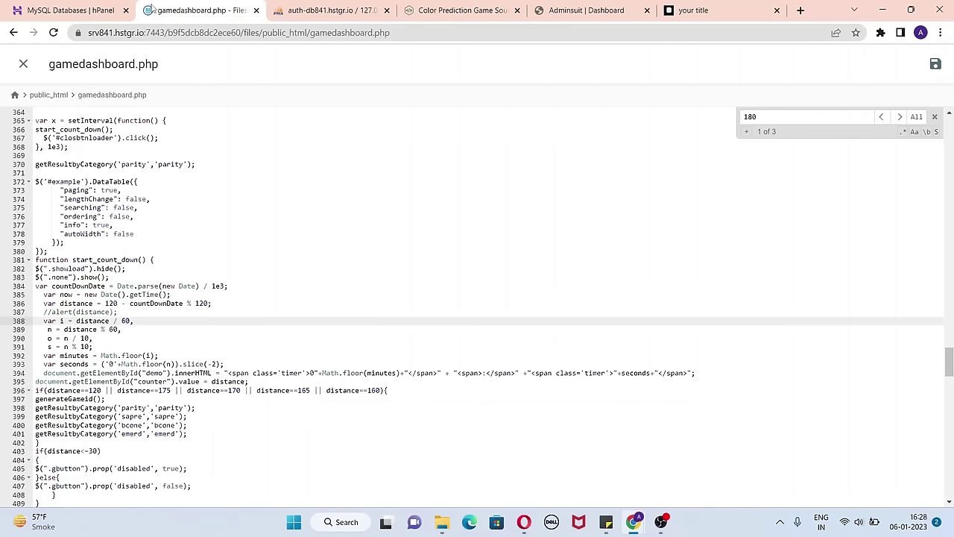
click(934, 65)
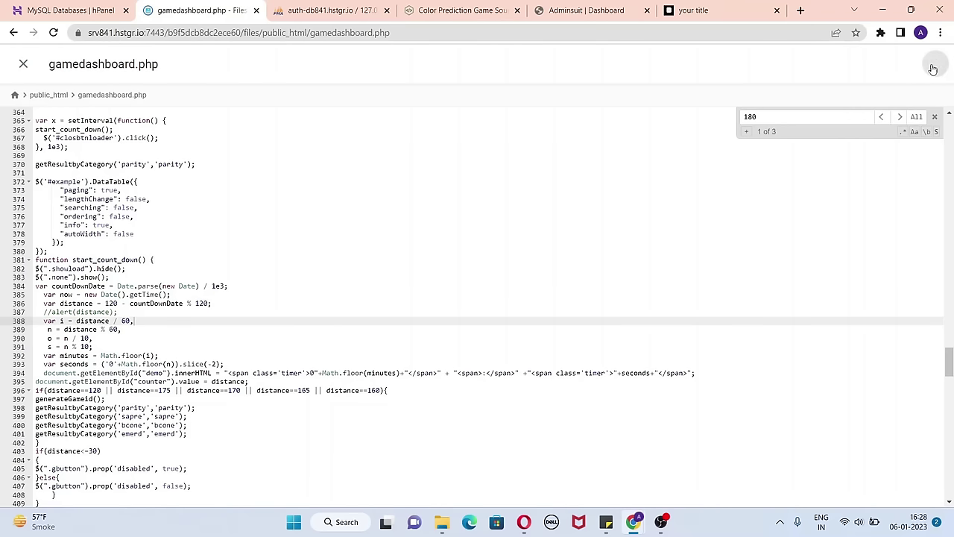
click(14, 33)
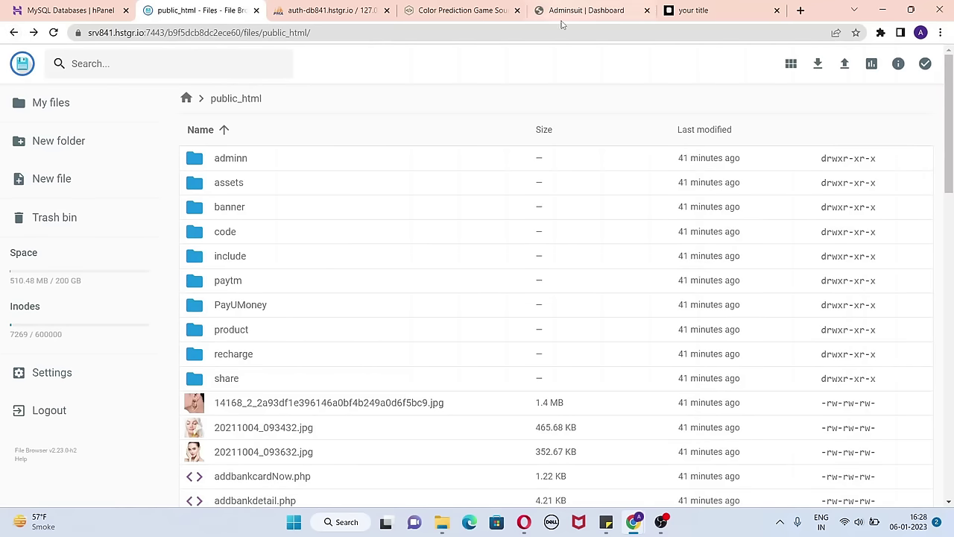
Step: Reload the yougpl.com game dashboard to confirm the Parity countdown now runs two minutes
click(693, 11)
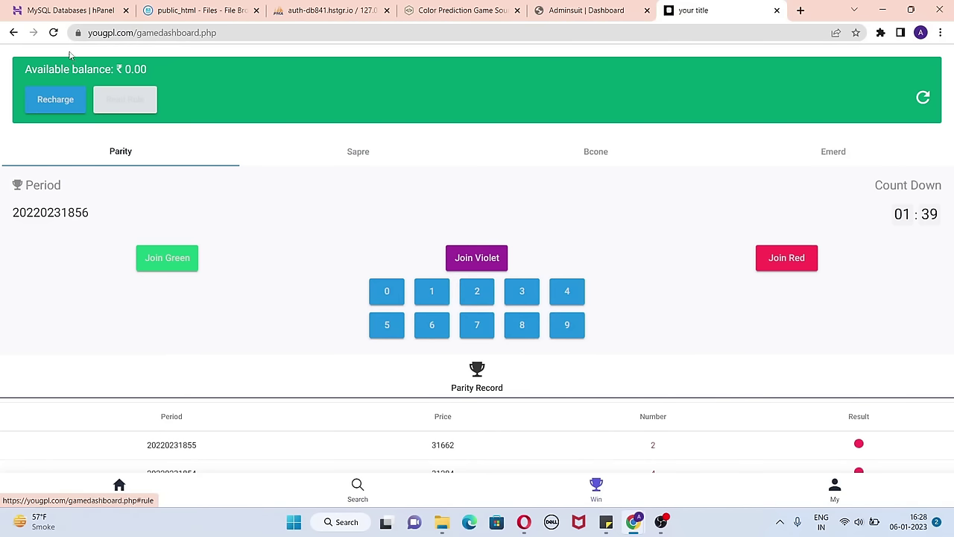
click(54, 38)
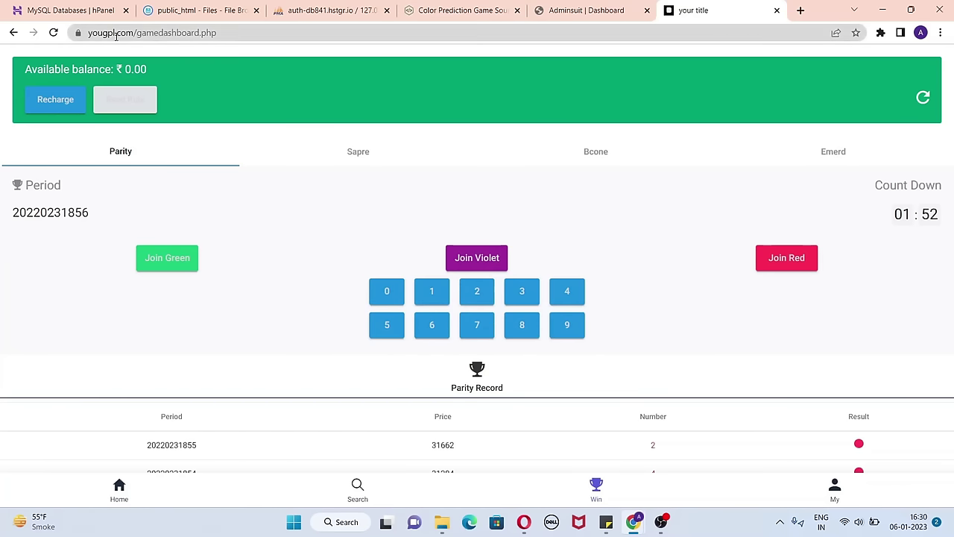
Step: Open the Cron Jobs page in hPanel by searching for 'cro'
click(68, 10)
click(79, 171)
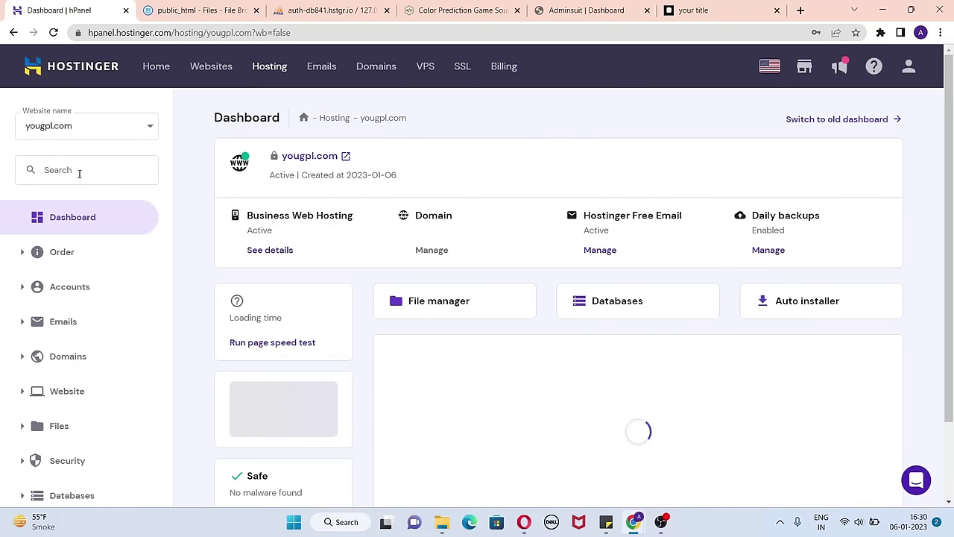
text(cron)
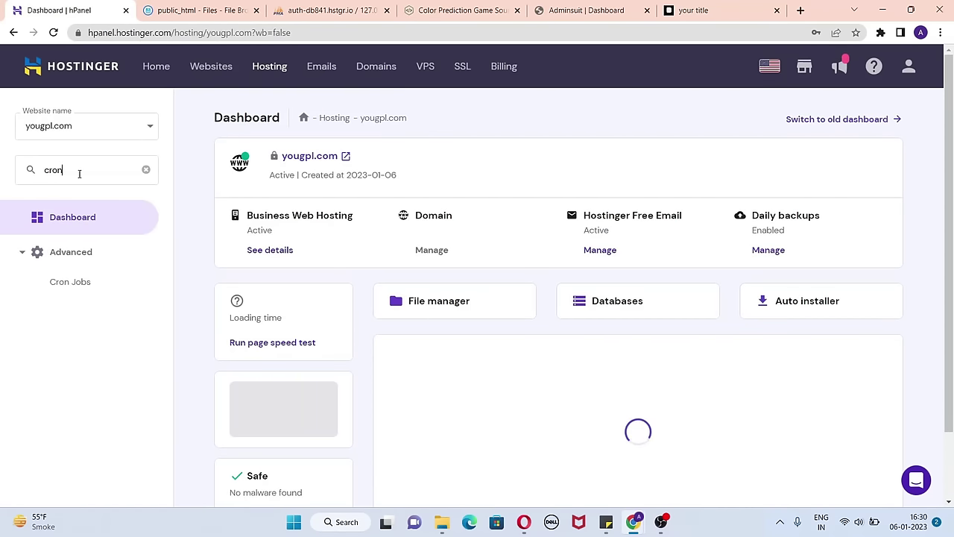
click(72, 286)
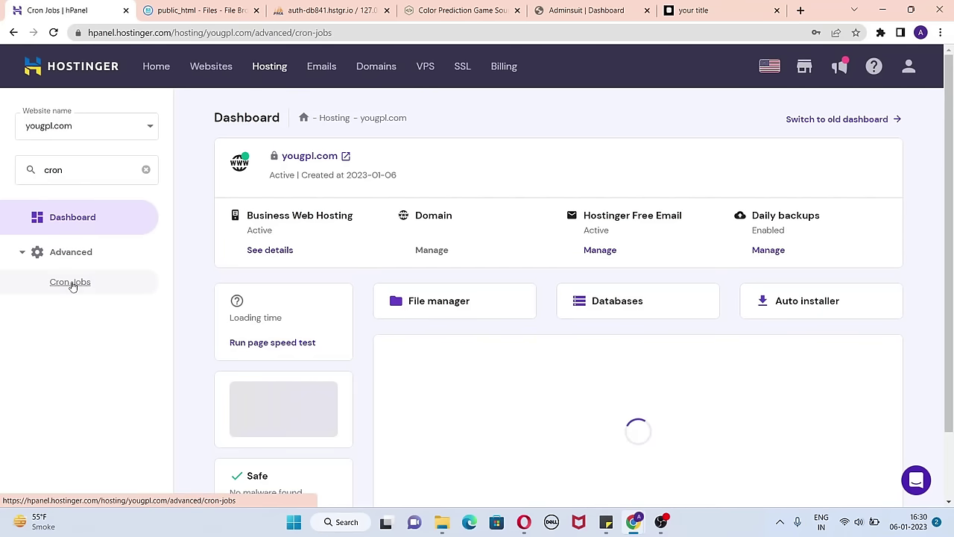
drag(952, 132, 952, 151)
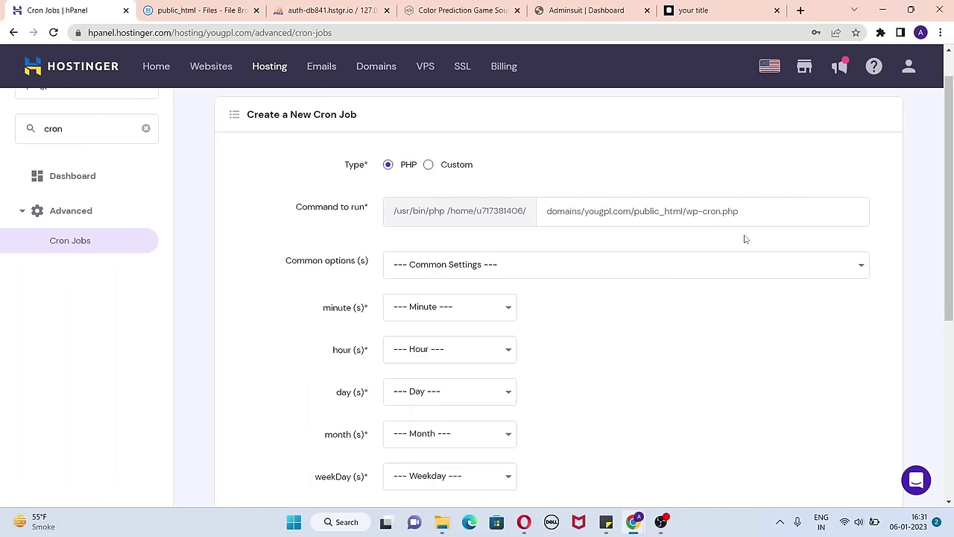
Step: Copy the existing wget cron command from the cron job list
click(791, 208)
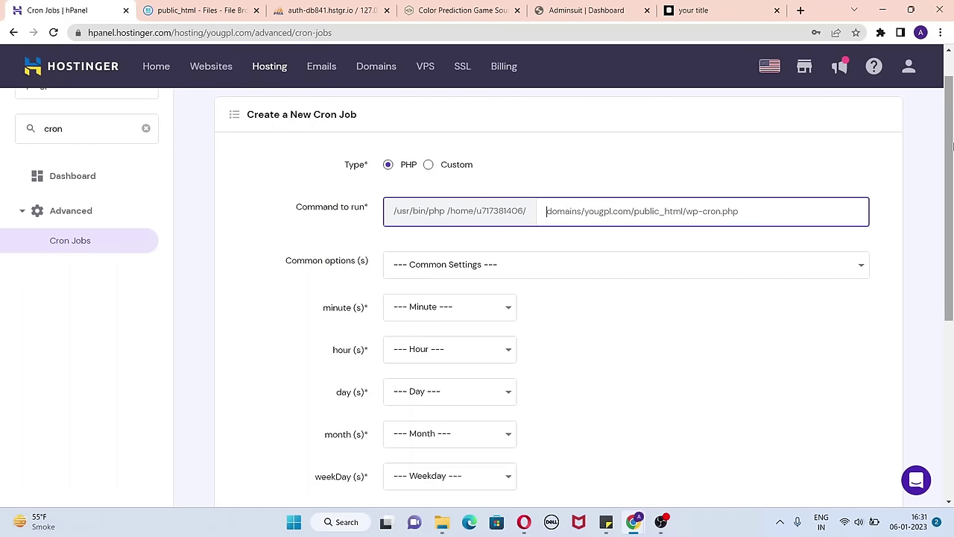
drag(949, 195, 949, 371)
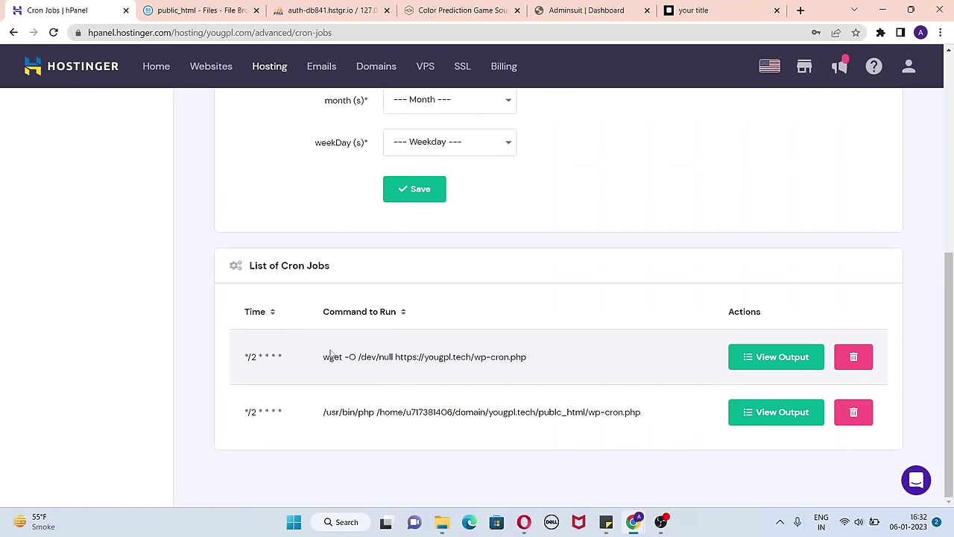
drag(300, 355, 535, 362)
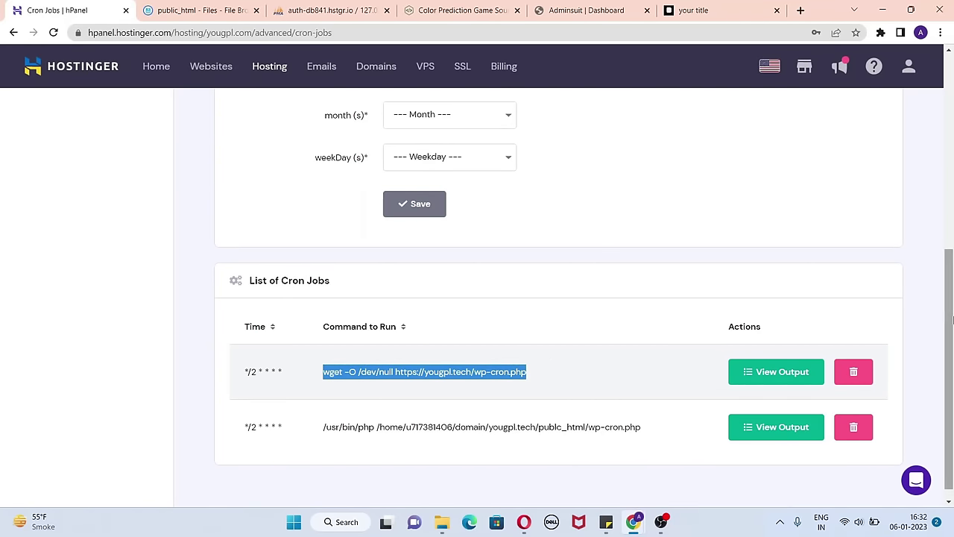
drag(948, 309, 949, 143)
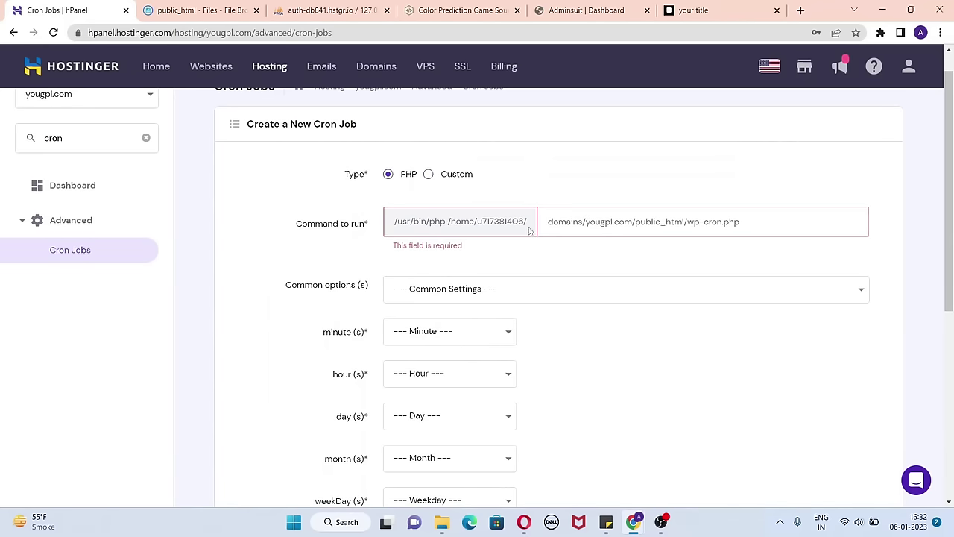
click(552, 222)
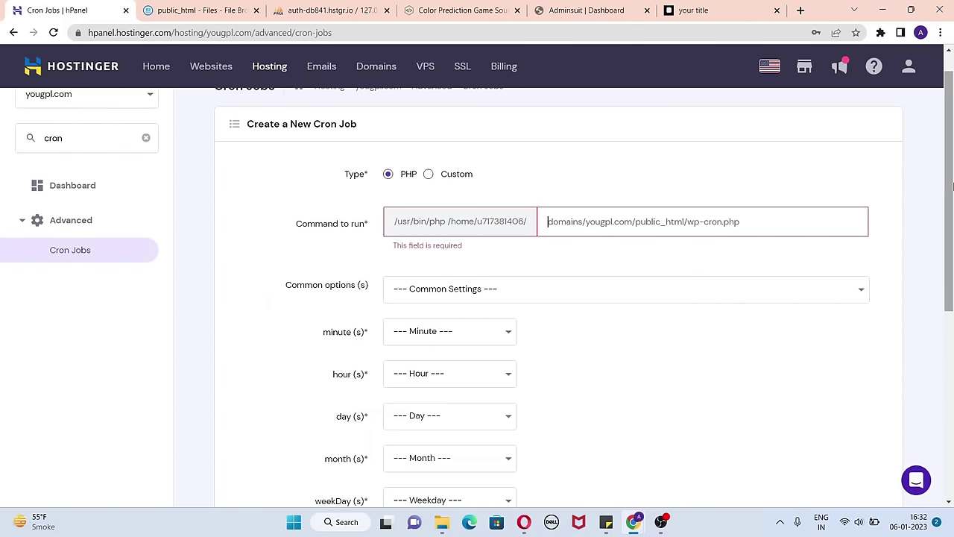
scroll(589, 223, down, 3)
scroll(596, 223, up, 4)
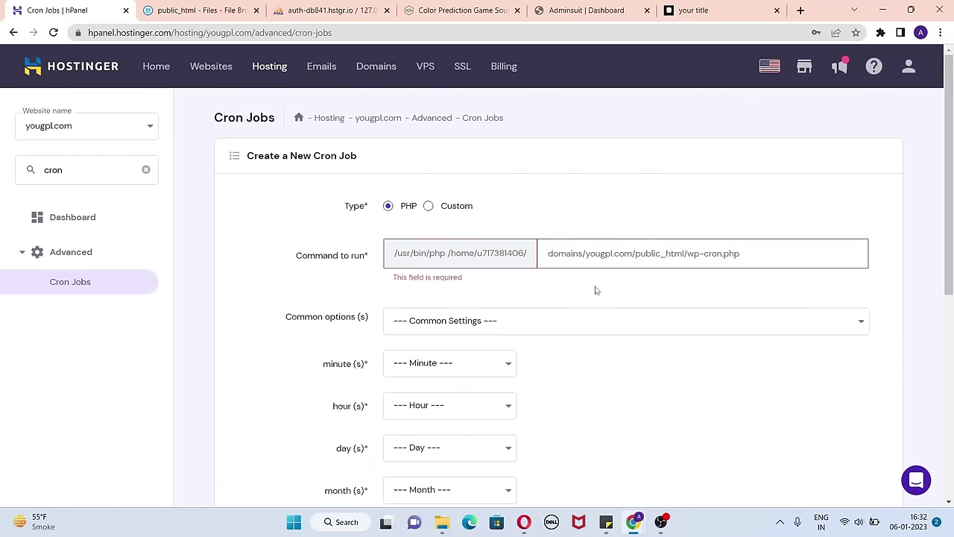
scroll(921, 414, down, 5)
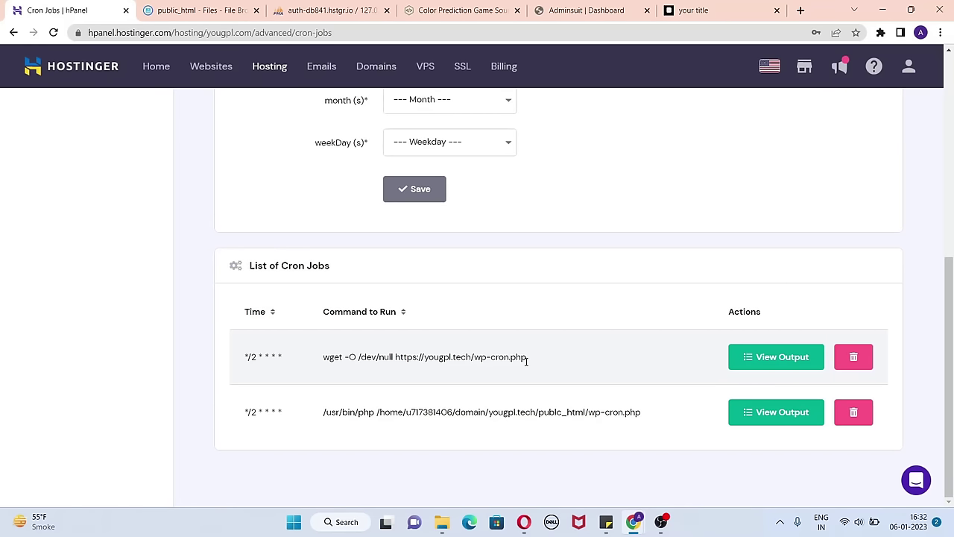
drag(537, 357, 304, 351)
key(ctrl+c)
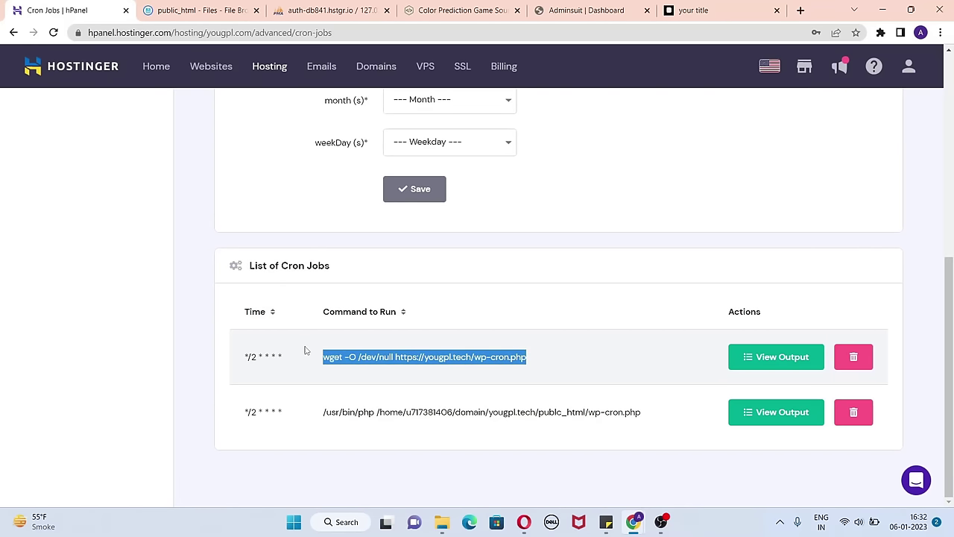
drag(948, 309, 941, 107)
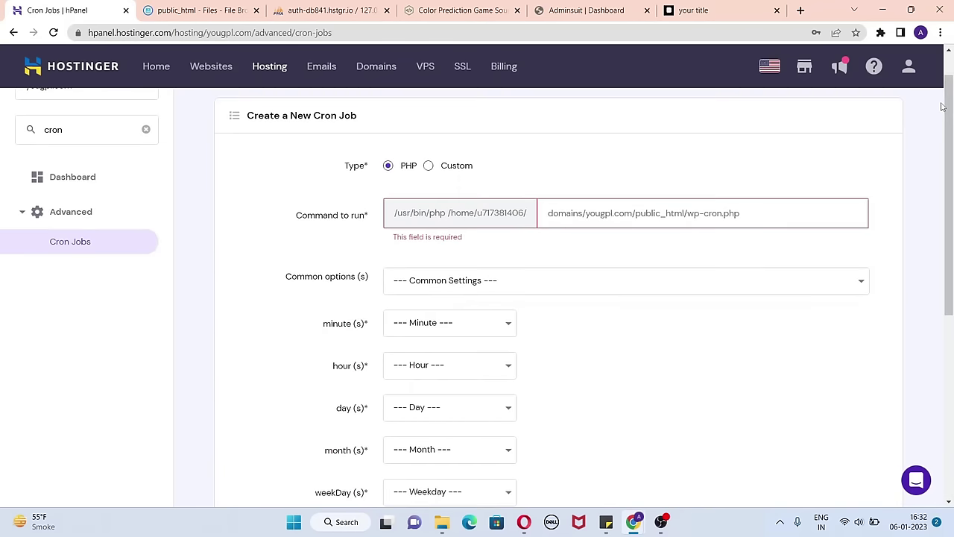
Step: Paste the wget command as a Custom command, changing its domain to yougpl.com
click(429, 166)
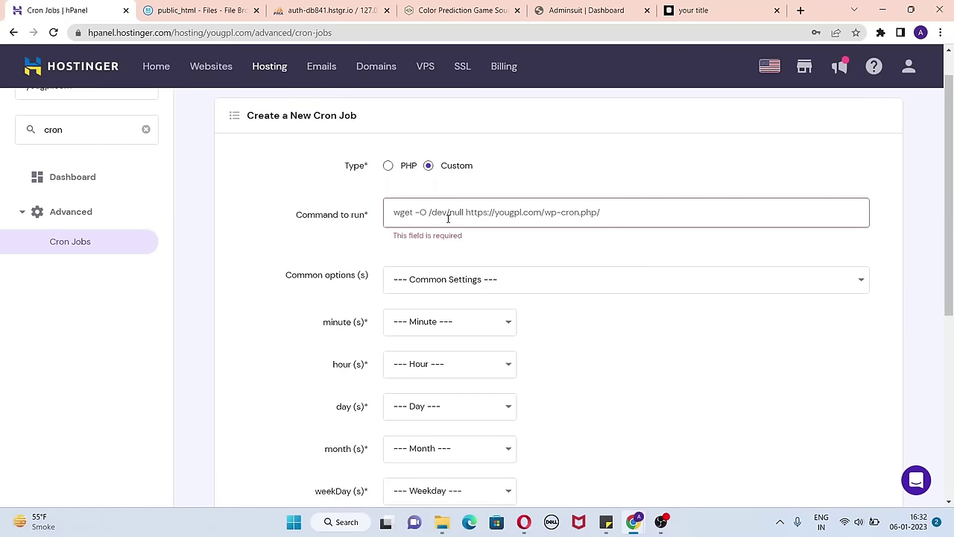
key(ctrl+v)
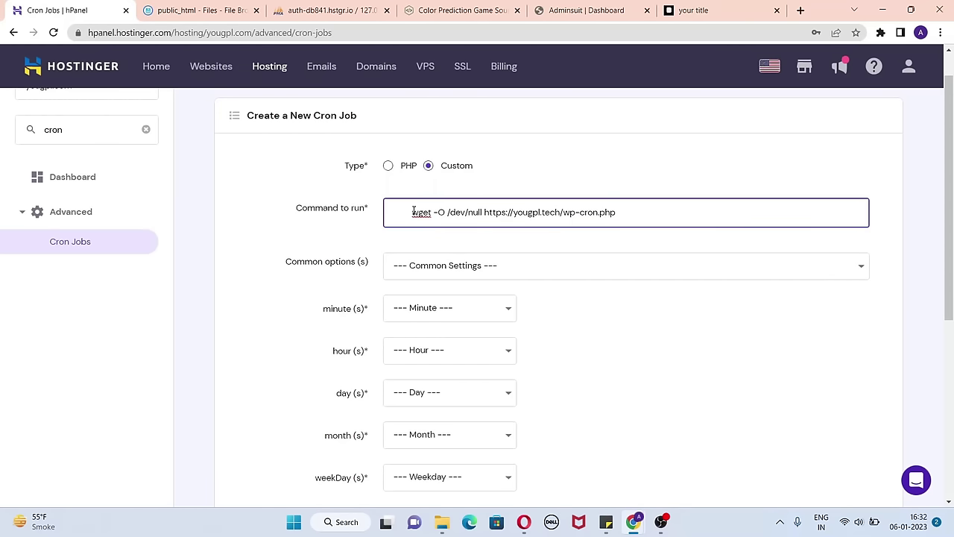
key(BackSpace)
key(BackSpace)
key(BackSpace)
key(BackSpace)
key(BackSpace)
key(BackSpace)
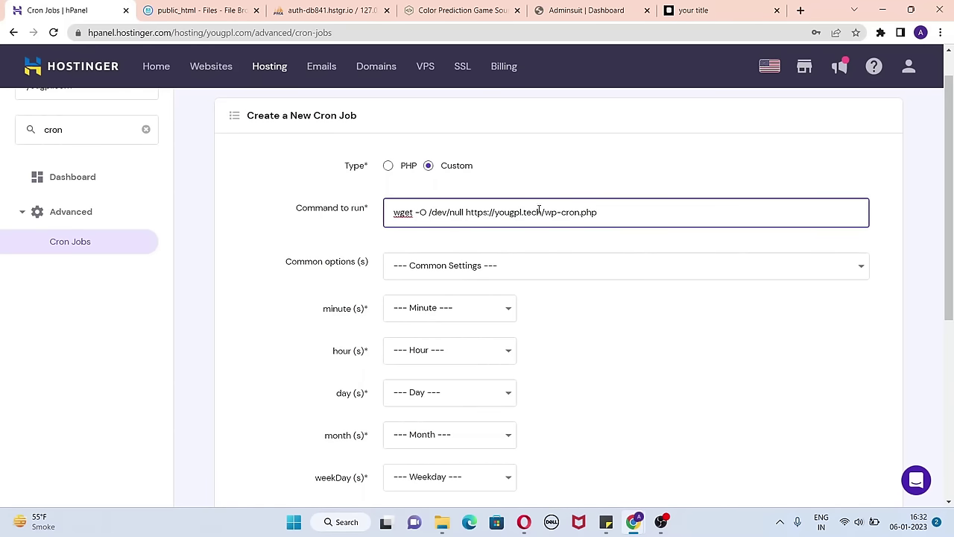
click(540, 211)
key(BackSpace)
key(BackSpace)
key(BackSpace)
key(BackSpace)
text(com)
click(691, 9)
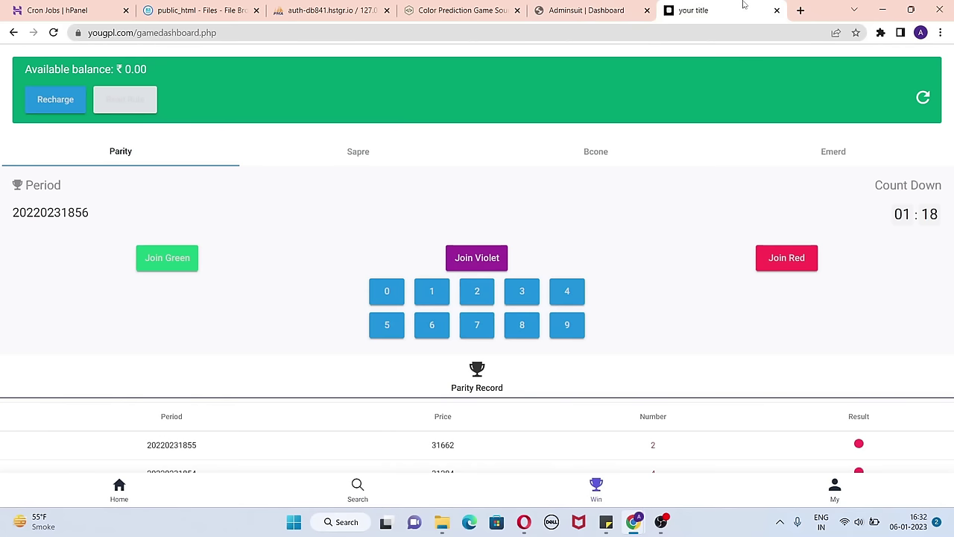
click(138, 33)
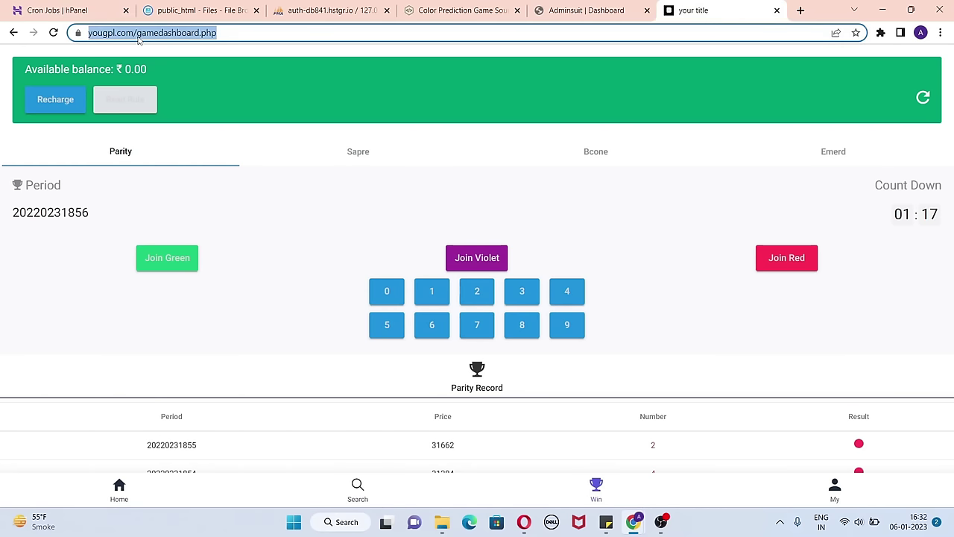
click(75, 9)
click(732, 281)
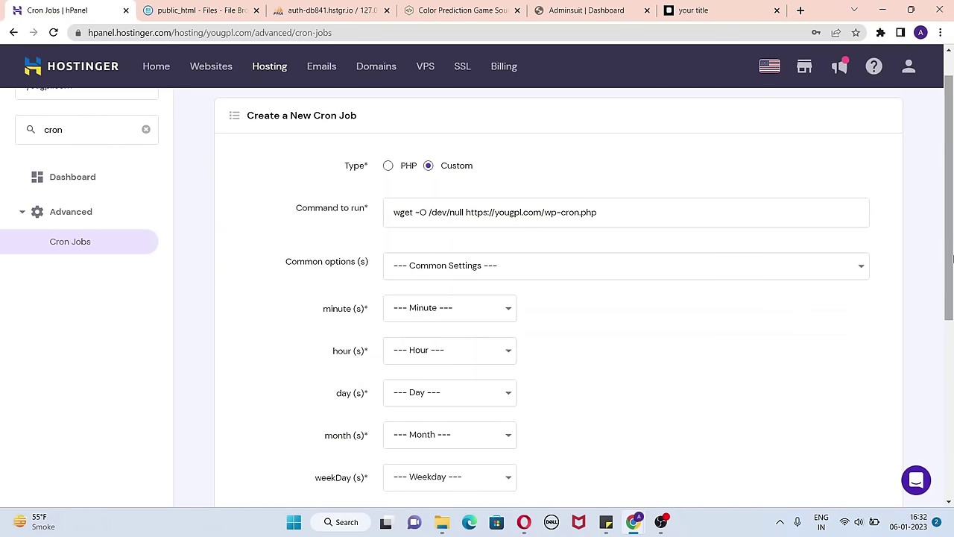
drag(952, 225, 953, 284)
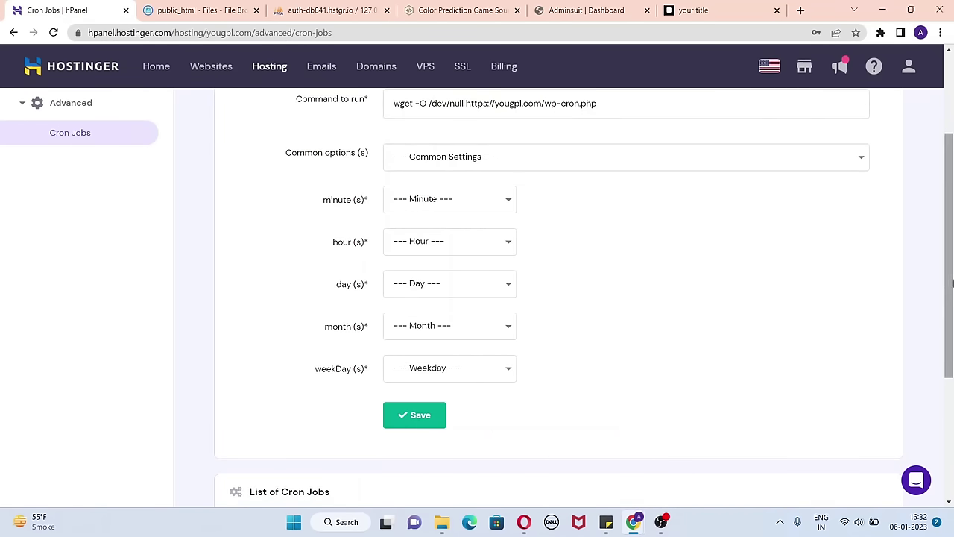
Step: Schedule the job for every other minute, every hour and every day
click(442, 199)
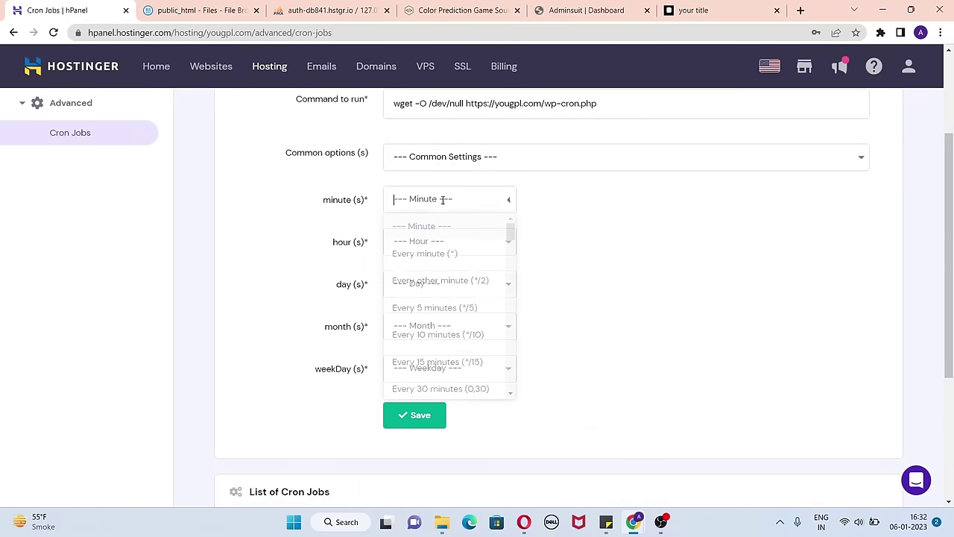
click(442, 282)
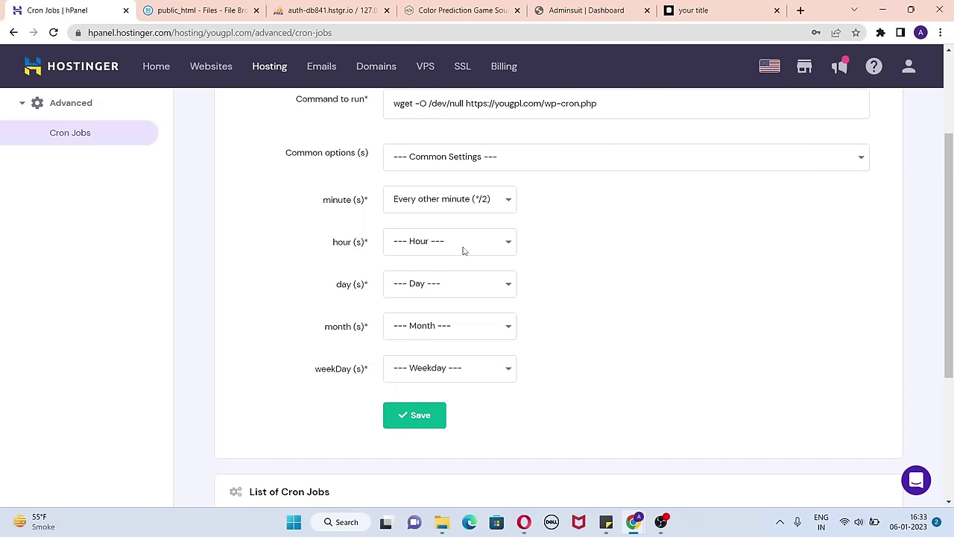
click(462, 252)
drag(510, 289, 515, 436)
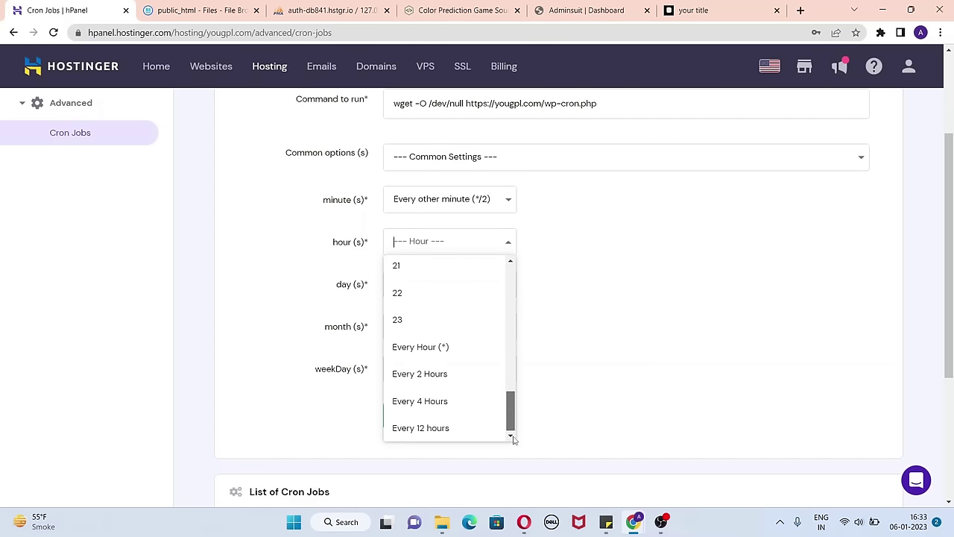
click(420, 348)
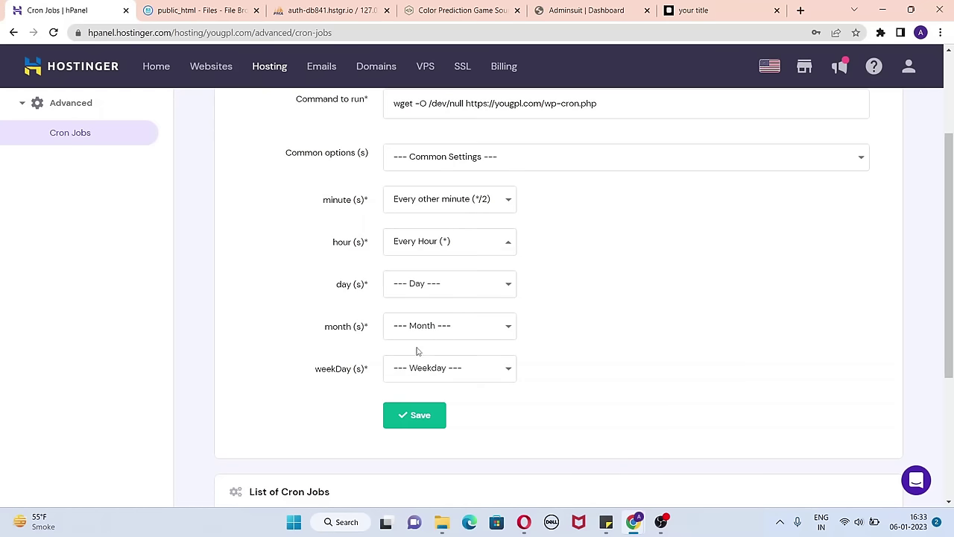
click(490, 286)
drag(510, 319, 506, 300)
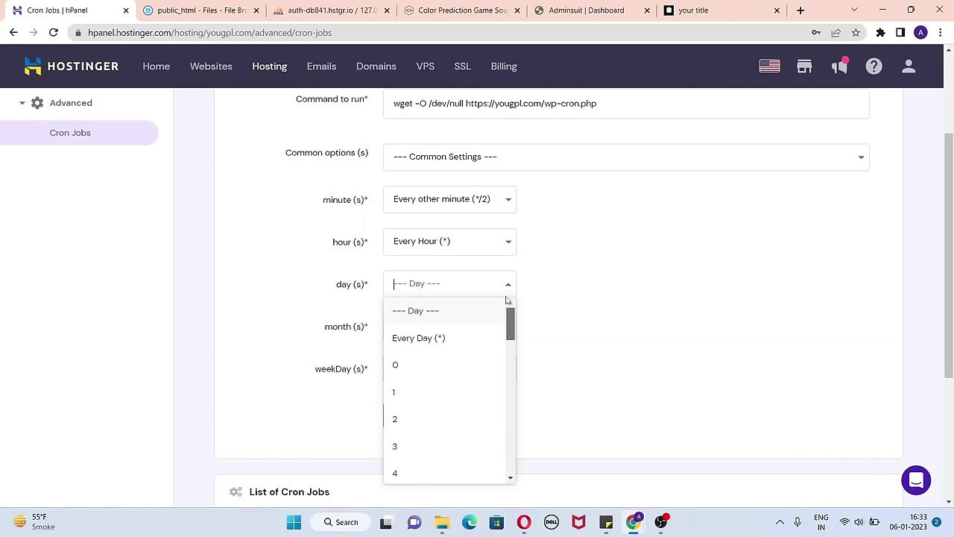
click(417, 341)
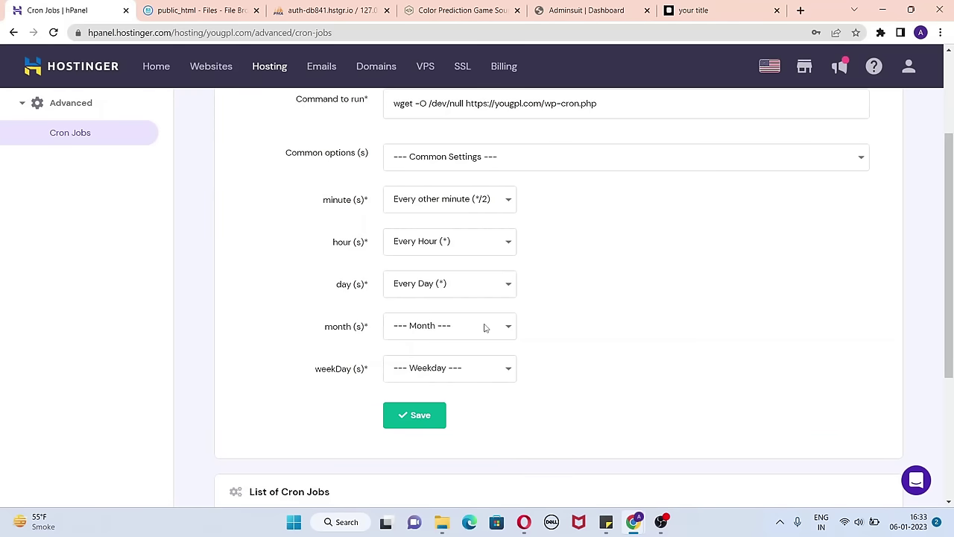
Step: Set month and weekday to every (*) and save the cron job
click(484, 328)
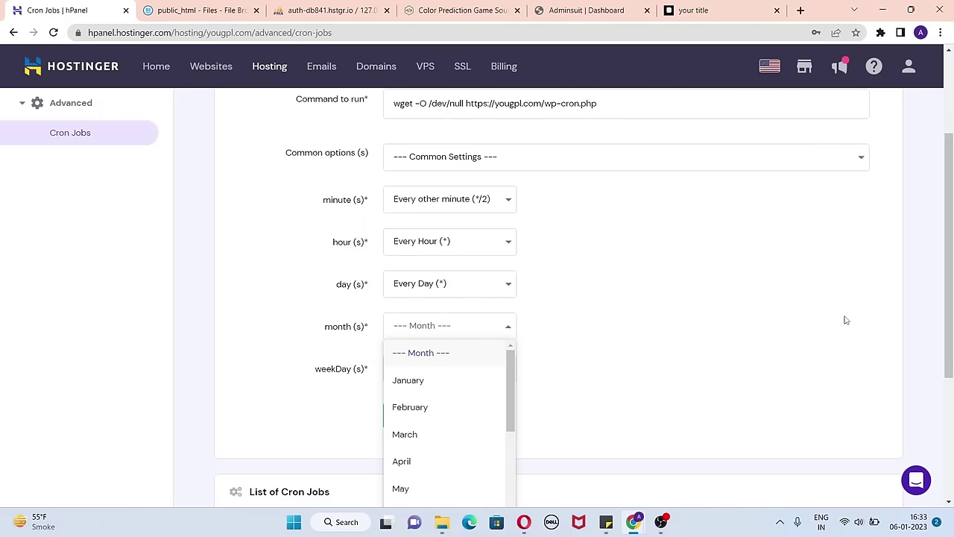
scroll(948, 321, down, 2)
drag(455, 251, 432, 277)
scroll(514, 333, down, 1)
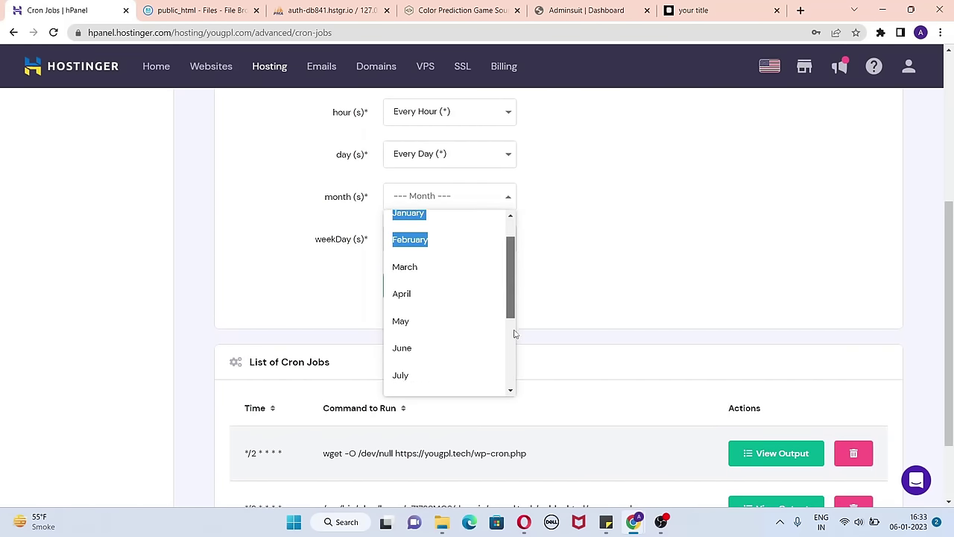
scroll(514, 333, down, 3)
click(421, 383)
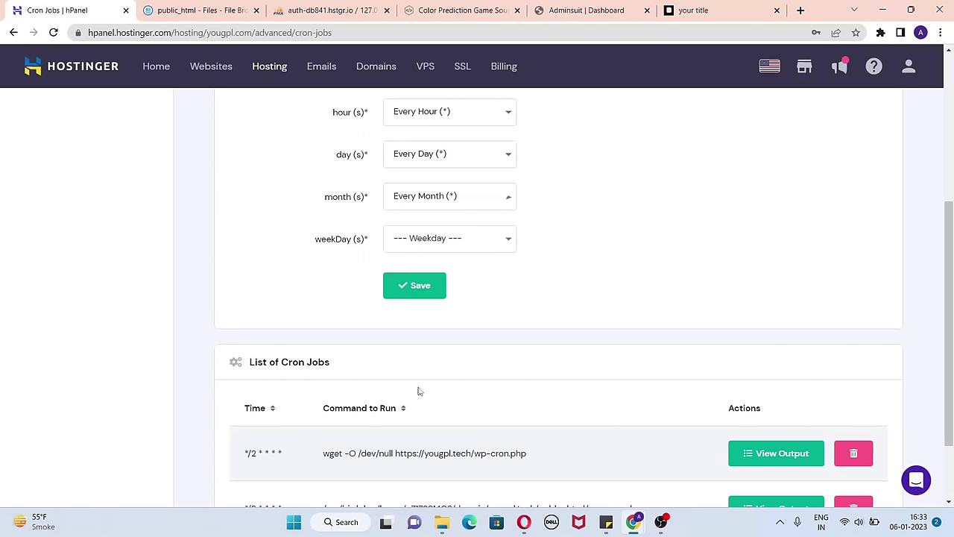
click(462, 236)
scroll(508, 280, down, 2)
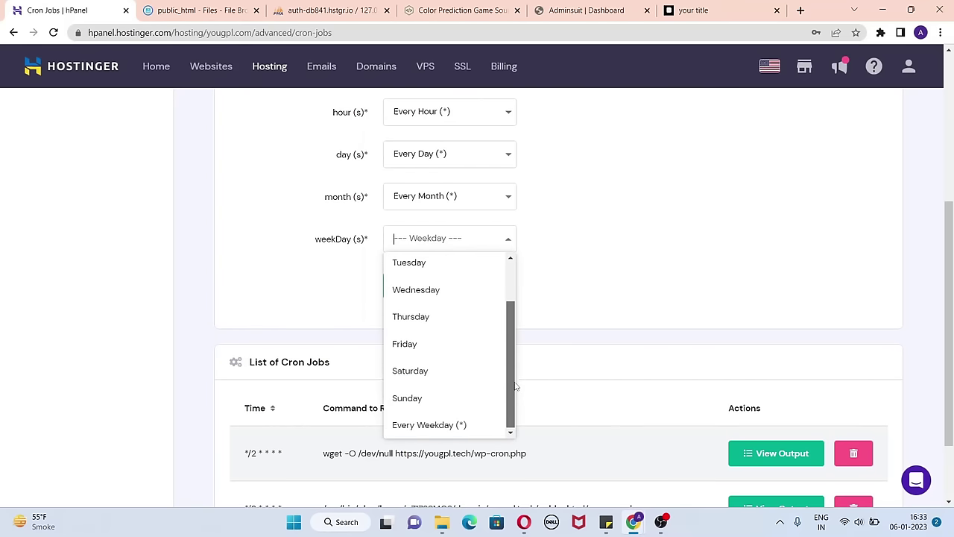
click(441, 426)
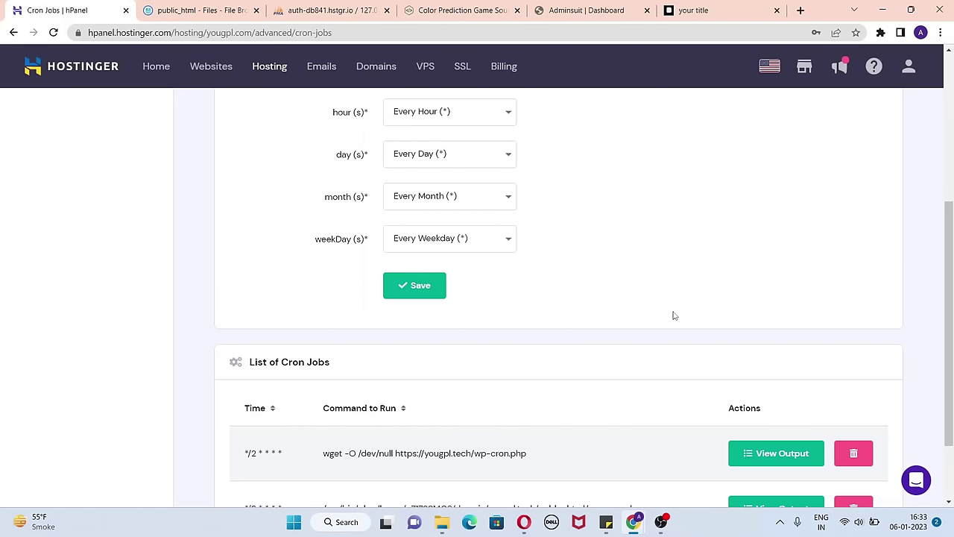
click(433, 281)
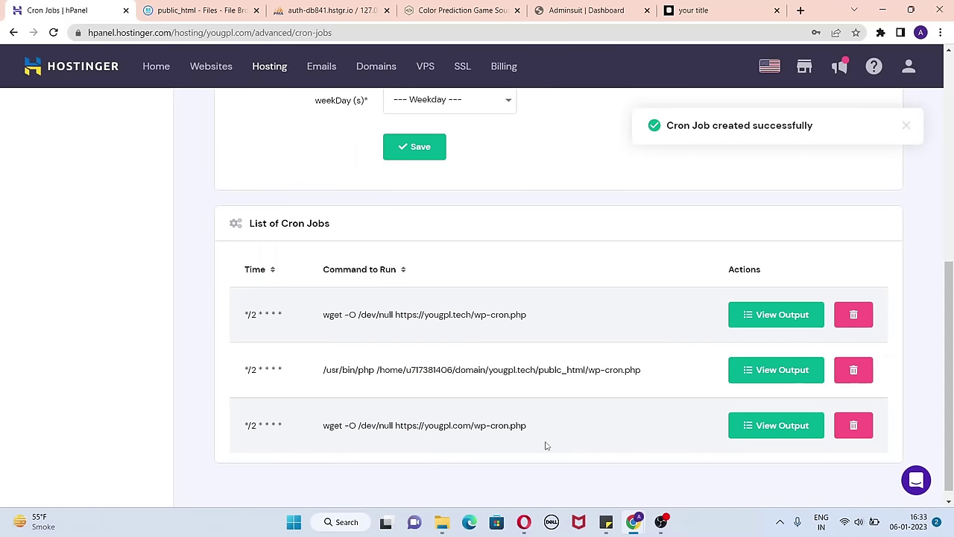
Step: Confirm the yougpl.com wp-cron job's output is empty, then return to the game dashboard
click(769, 426)
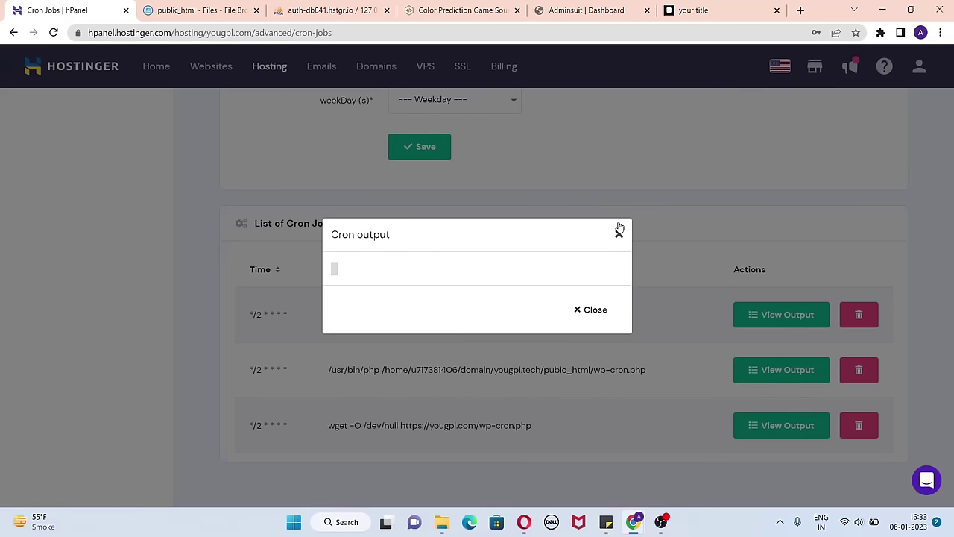
click(618, 233)
click(698, 6)
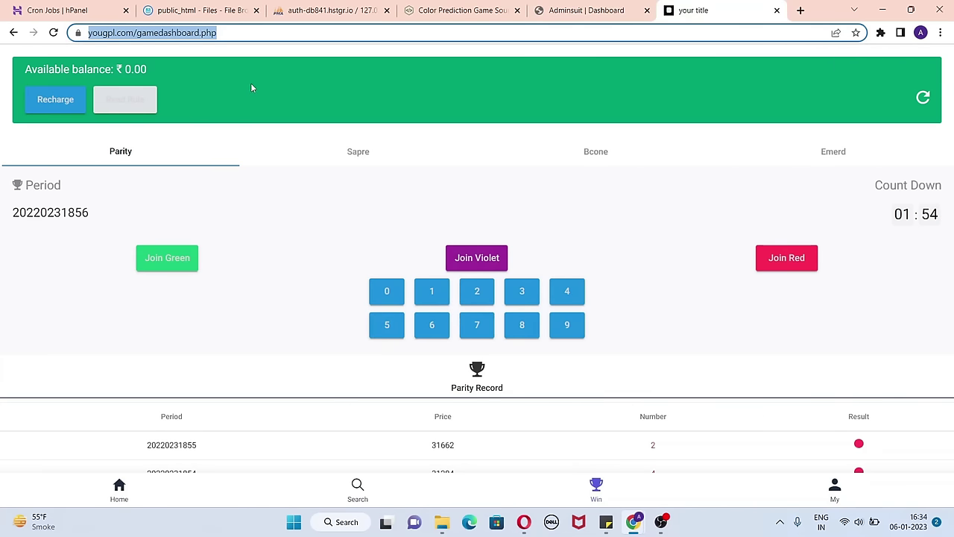
click(278, 32)
key(Return)
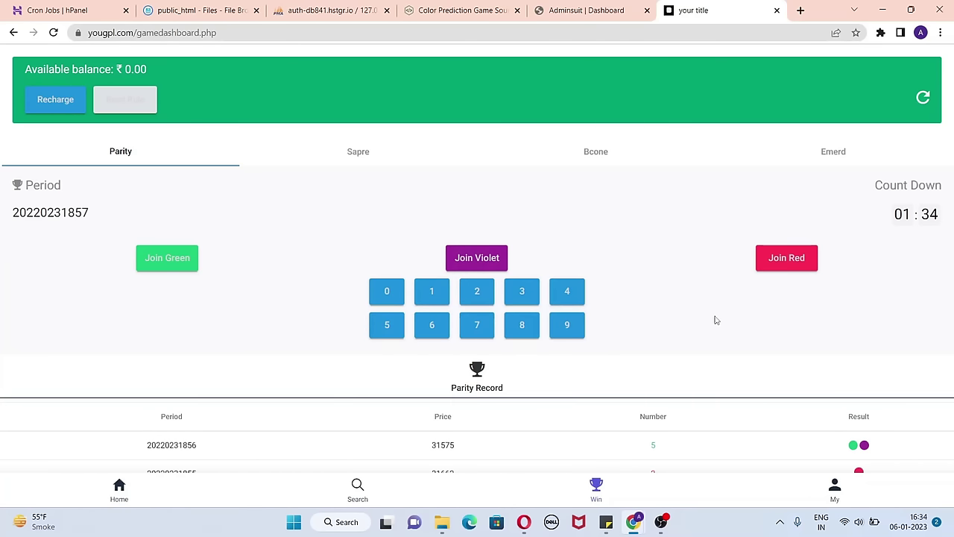
click(97, 9)
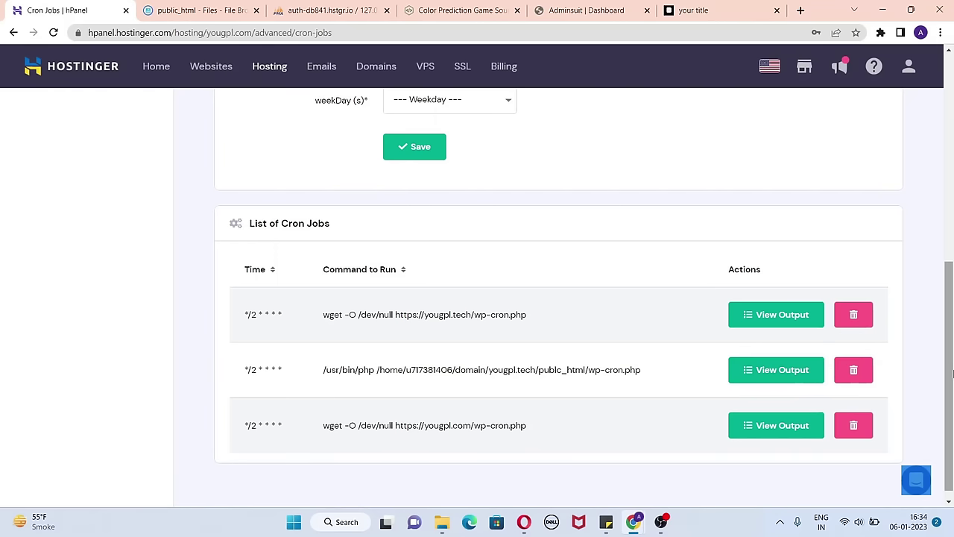
Step: Bring the new cron job form back into view and check the minute schedule choices without changing them
mouse_move(952, 372)
mouse_down()
mouse_move(952, 197)
mouse_move(951, 381)
mouse_up()
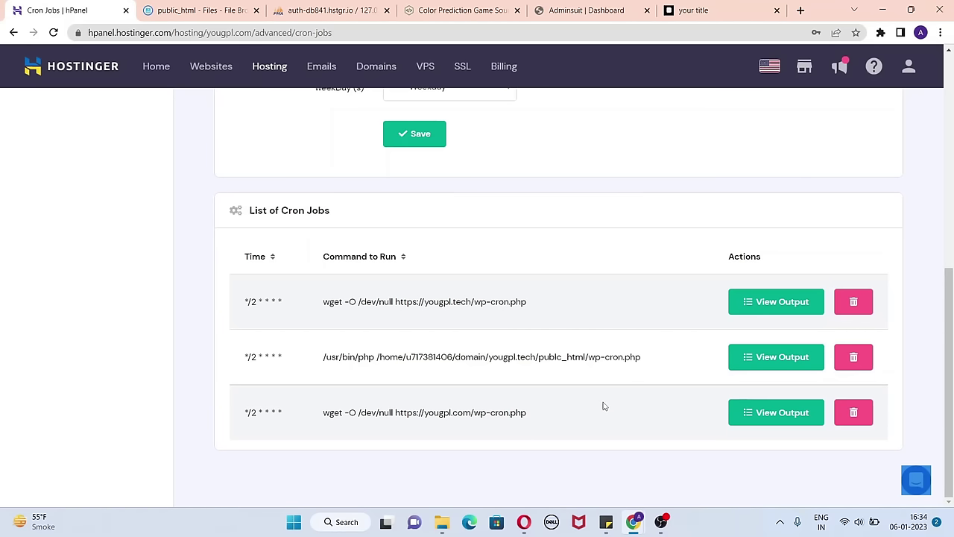
click(949, 146)
scroll(948, 146, down, 2)
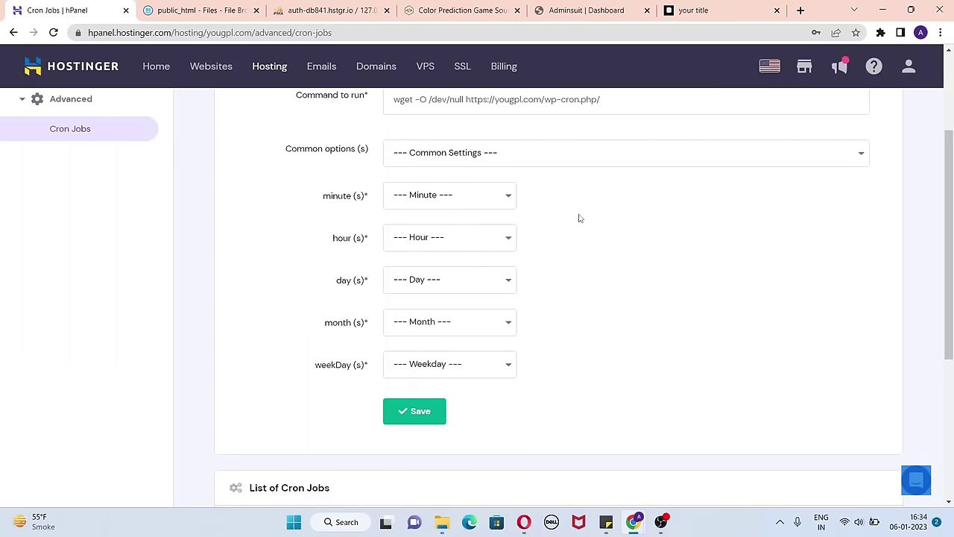
click(508, 198)
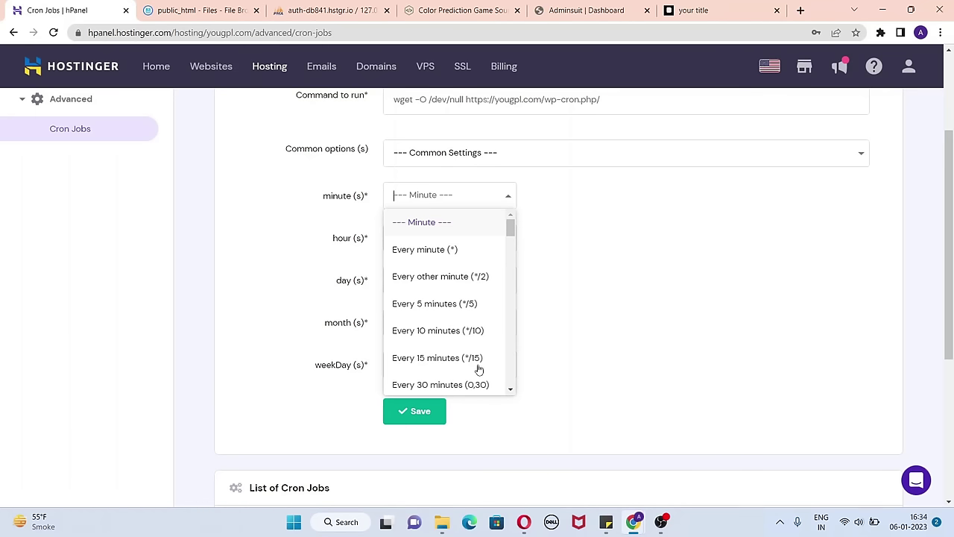
click(555, 317)
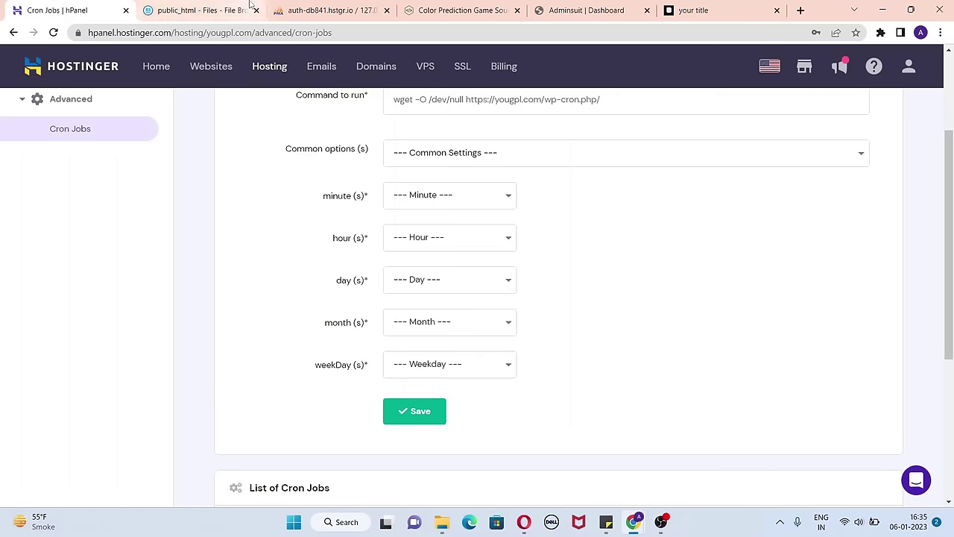
Step: Open the adminn folder in the public_html file listing
click(334, 9)
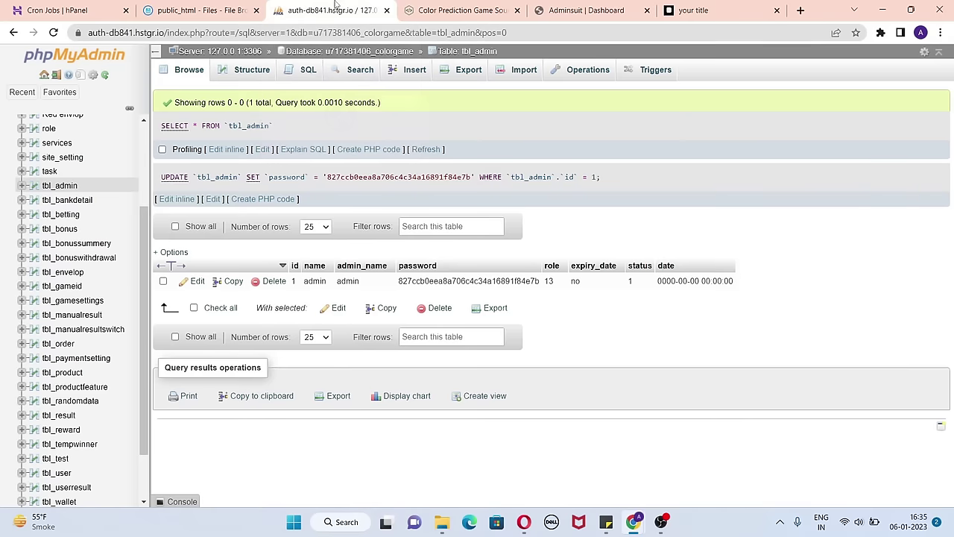
click(199, 9)
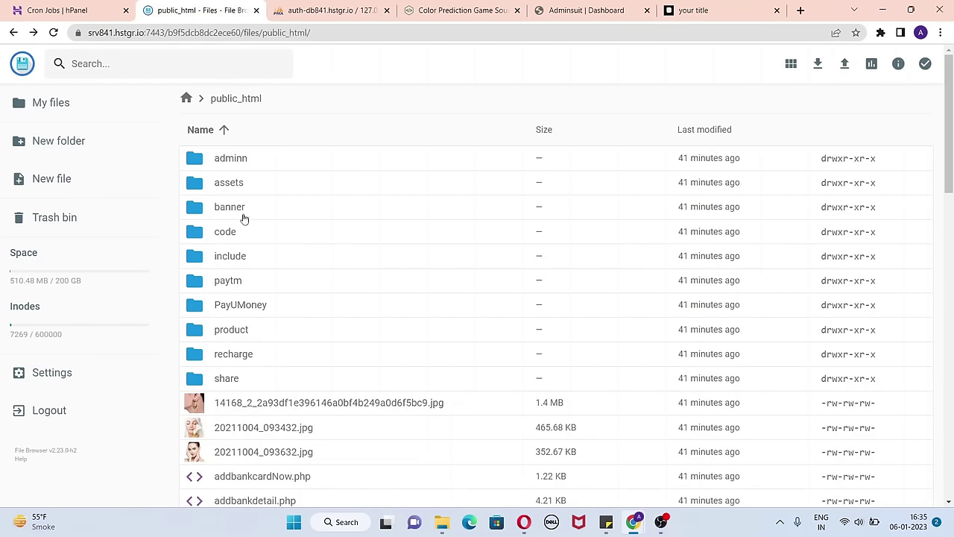
double_click(228, 161)
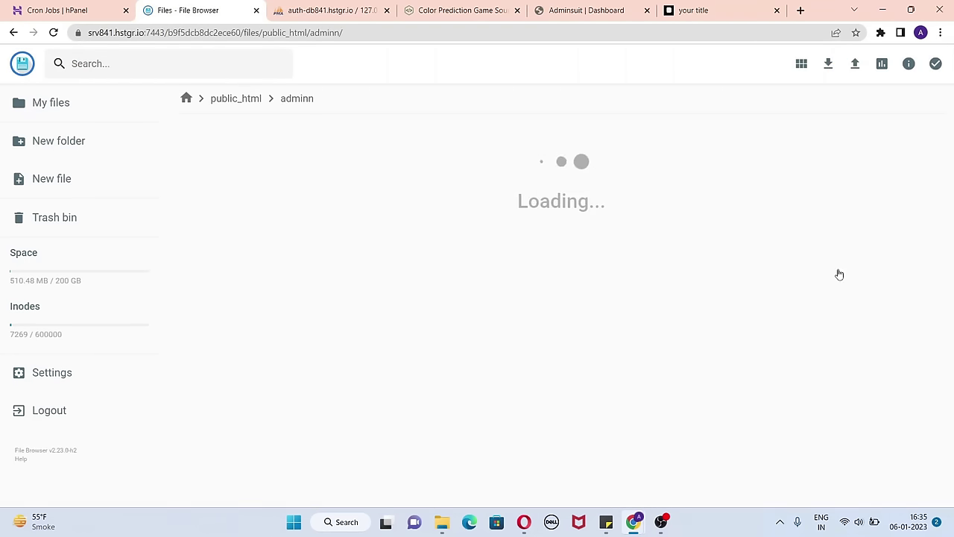
drag(951, 160, 951, 527)
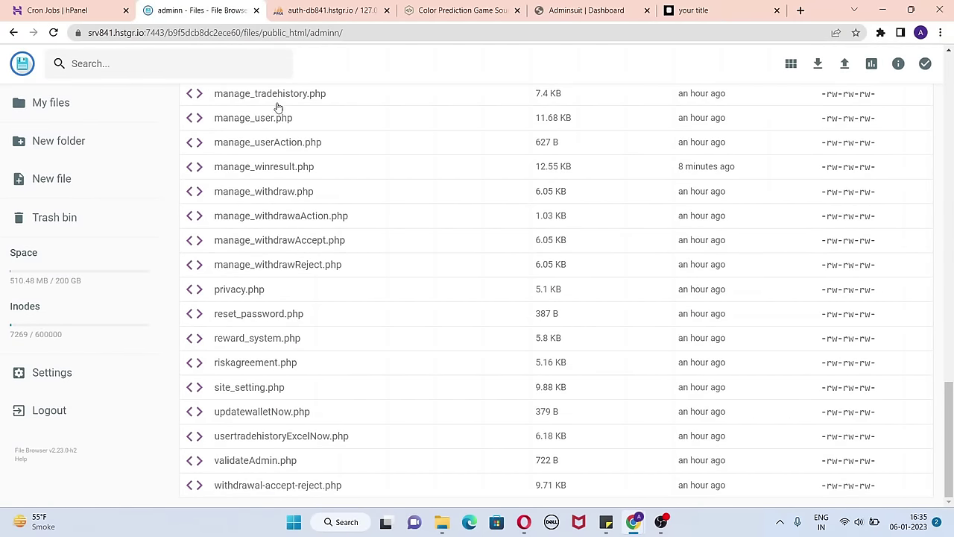
Step: Search manage_winresult.php for 120 to find the countdown code, then watch the game dashboard
double_click(248, 166)
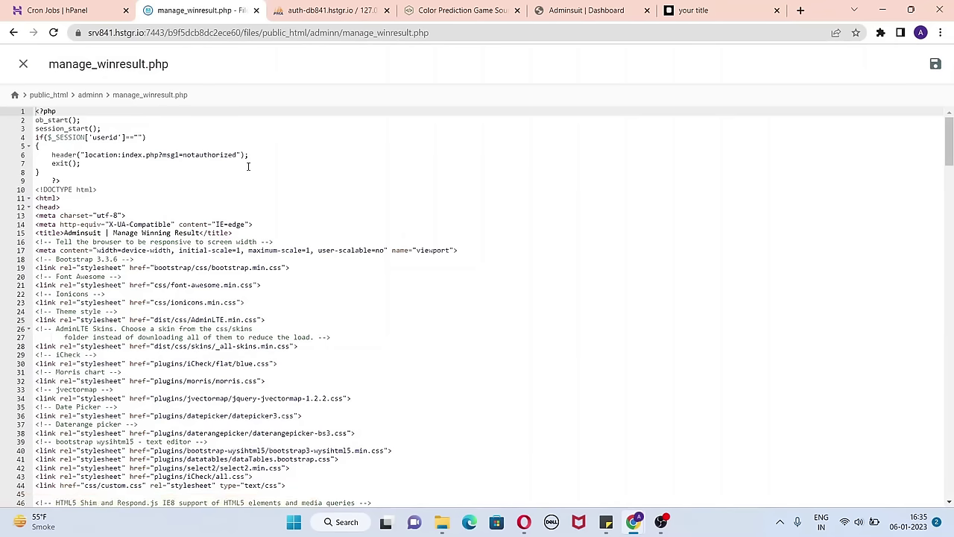
click(532, 330)
key(ctrl+f)
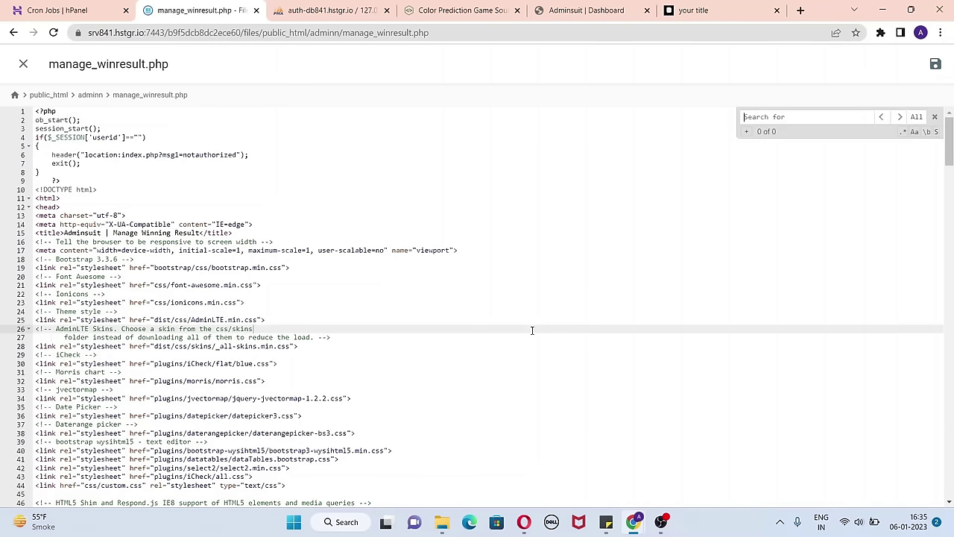
text(120)
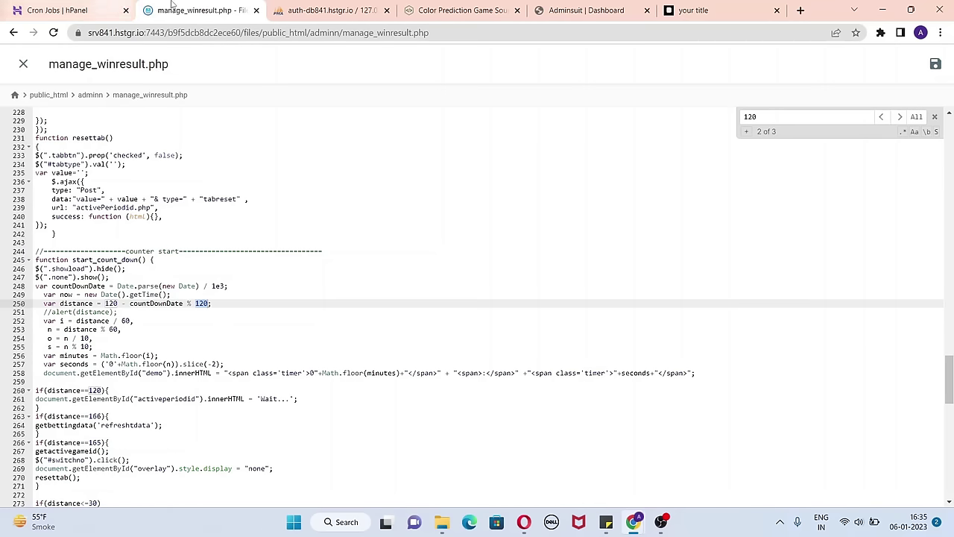
click(573, 6)
click(722, 8)
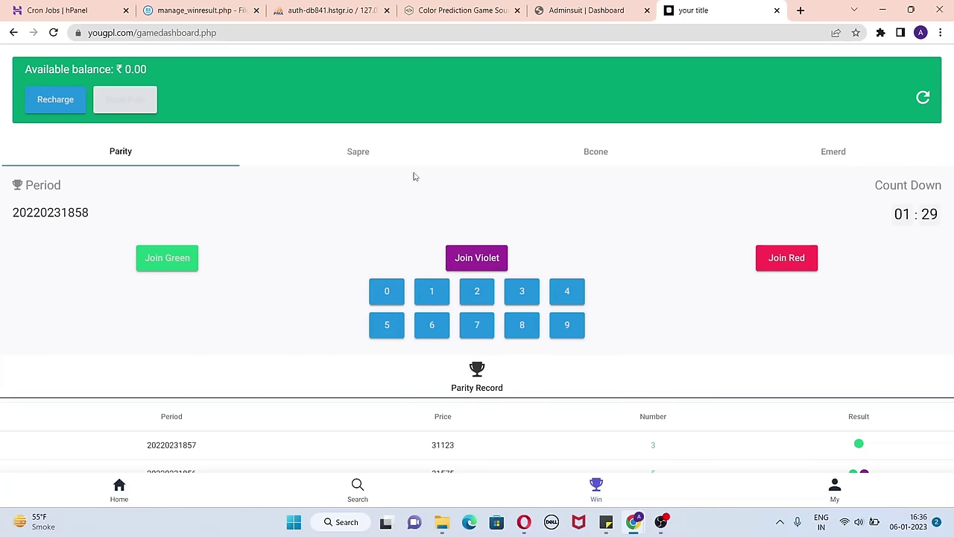
Step: Verify the yougpl.com wp-cron job's output shows a 200 OK run, then recheck the game countdown
click(195, 10)
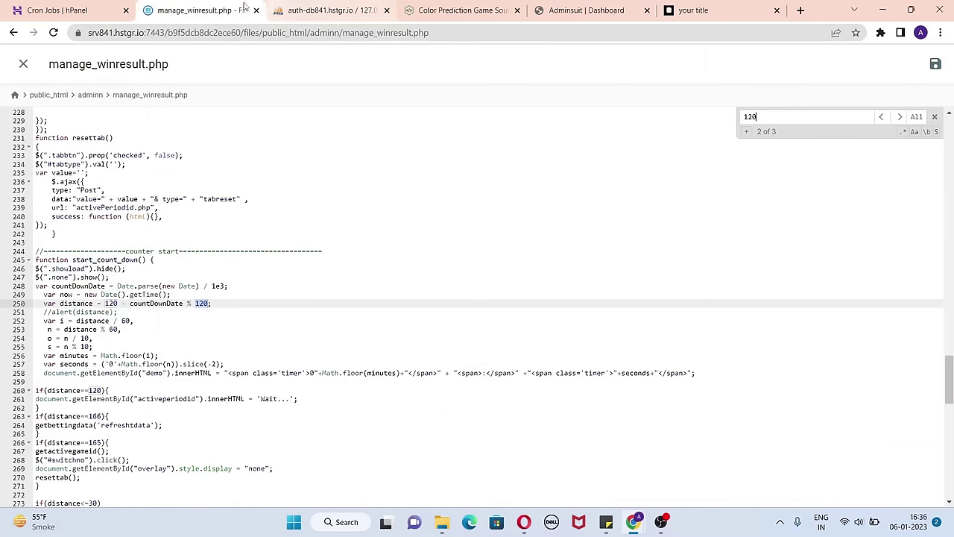
click(75, 5)
key(ctrl+shift+Tab)
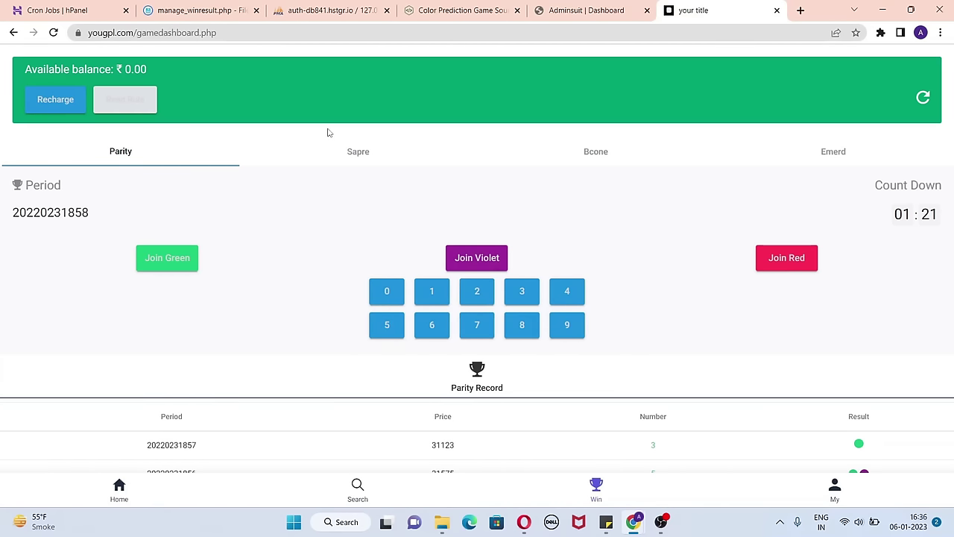
click(115, 6)
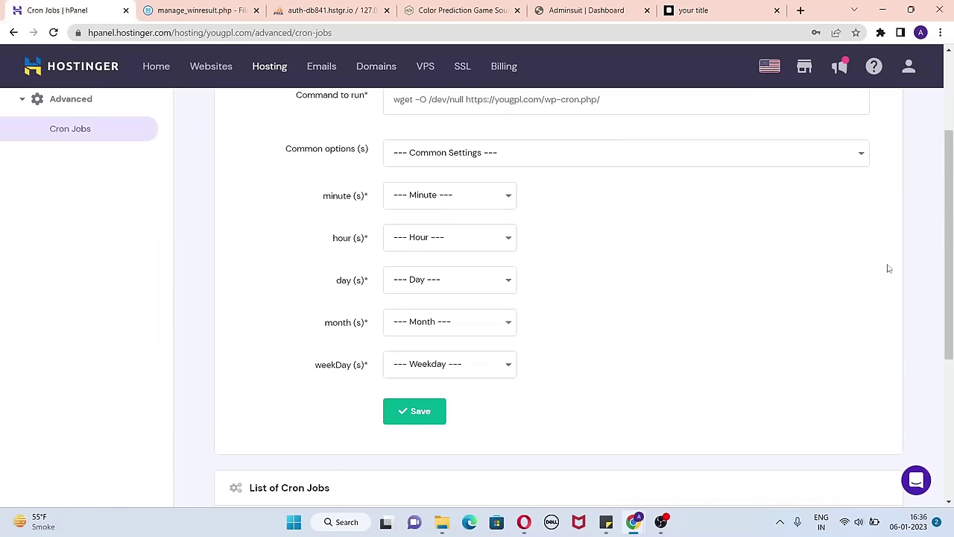
scroll(947, 268, down, 3)
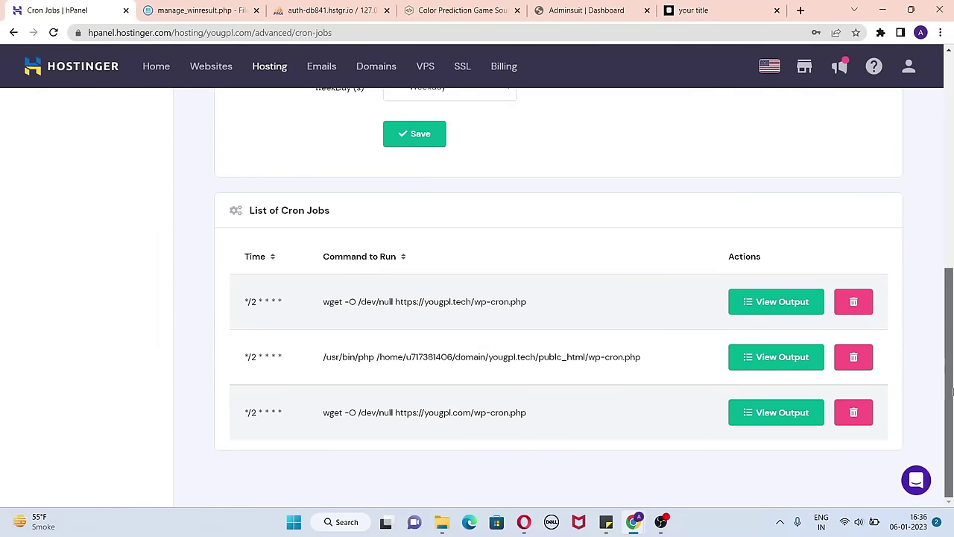
click(779, 408)
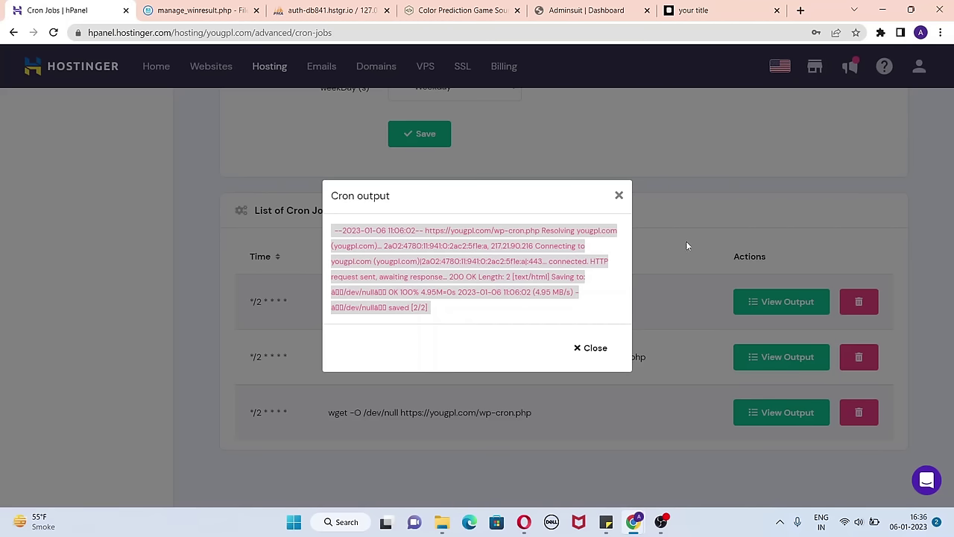
click(618, 195)
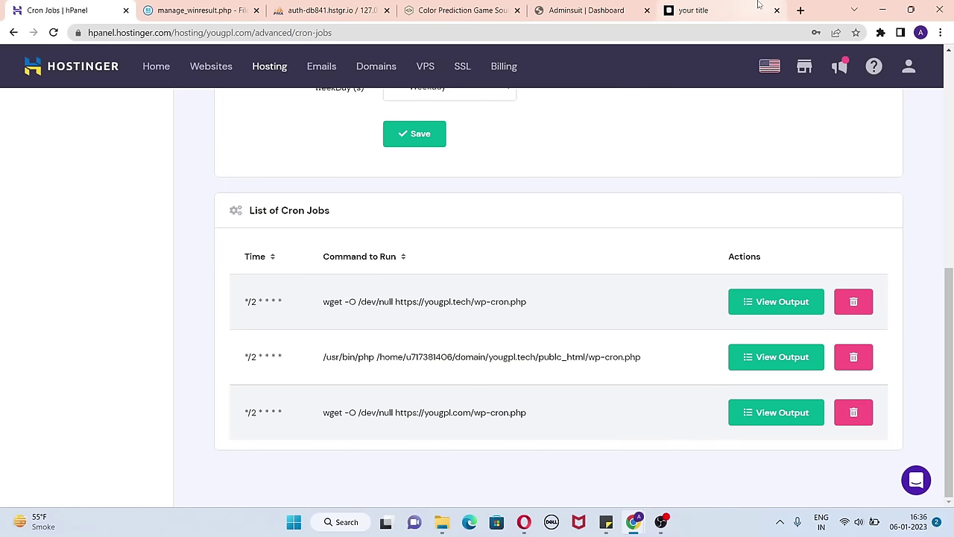
click(758, 6)
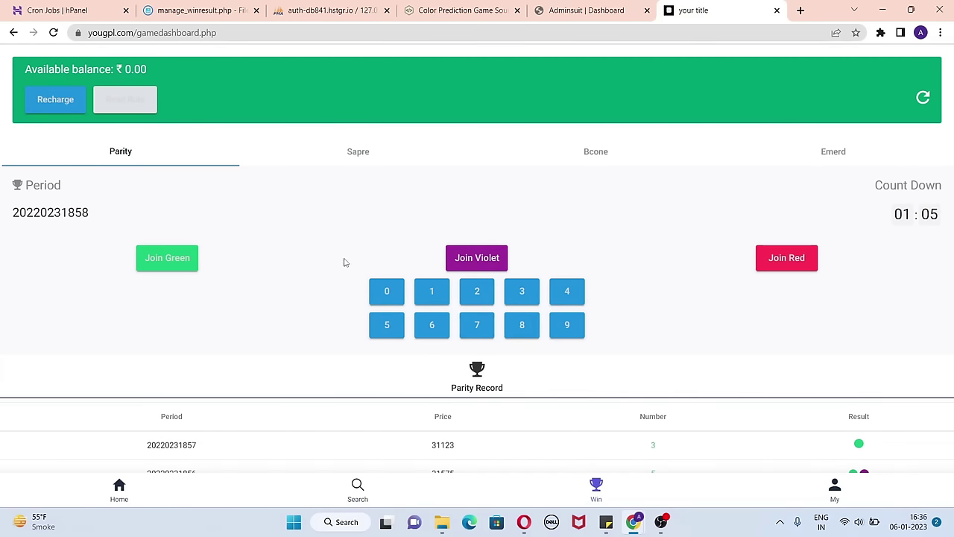